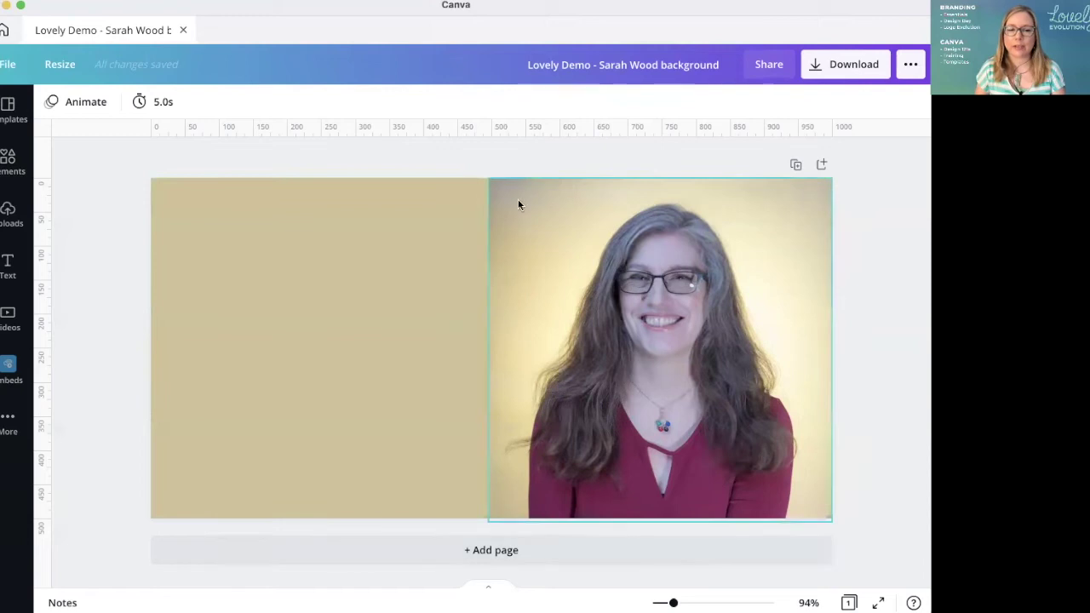
double_click(690, 292)
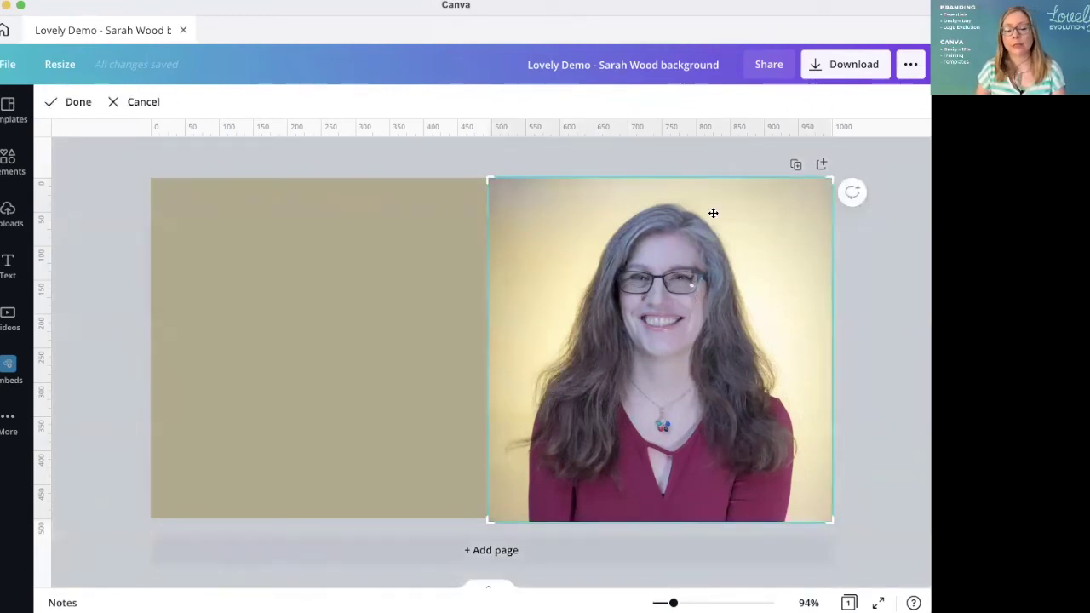
left_click(79, 103)
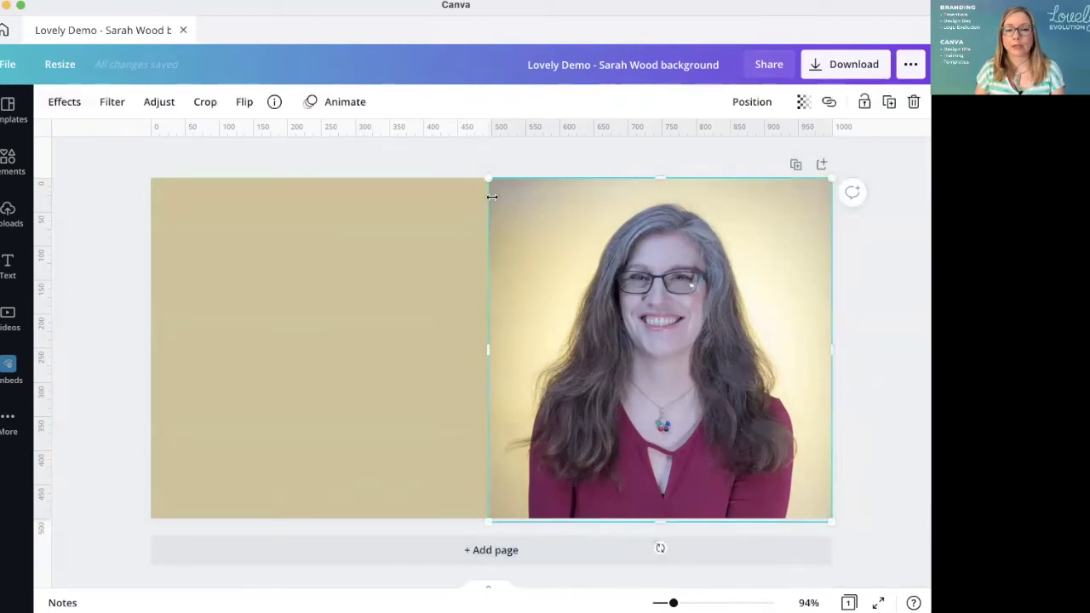
left_click(394, 204)
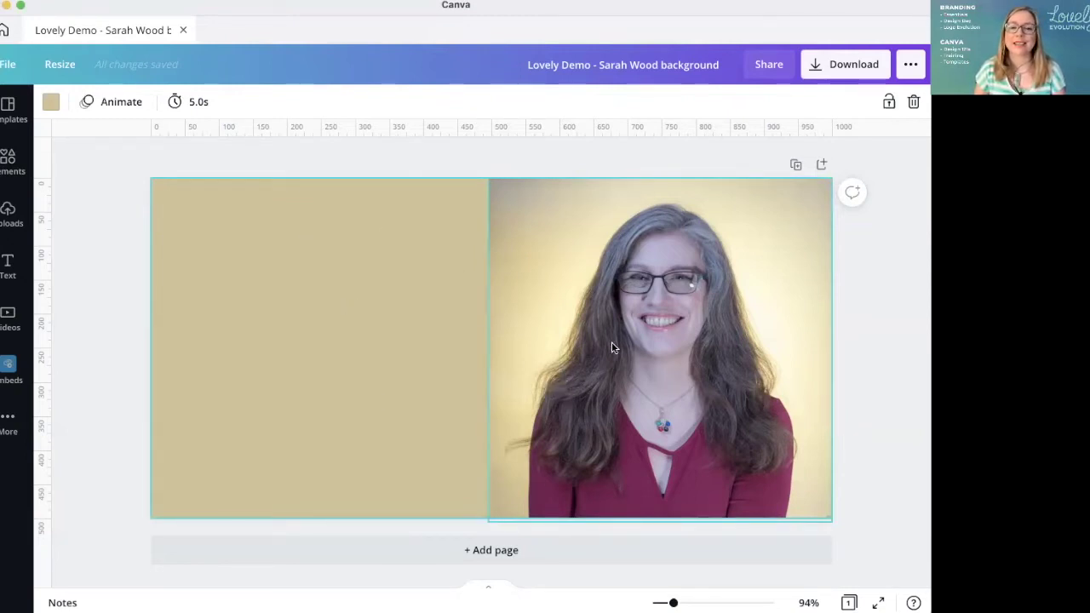
Duplicate the page with the beige background and portrait photo to keep an untouched copy of the original
left_click(795, 164)
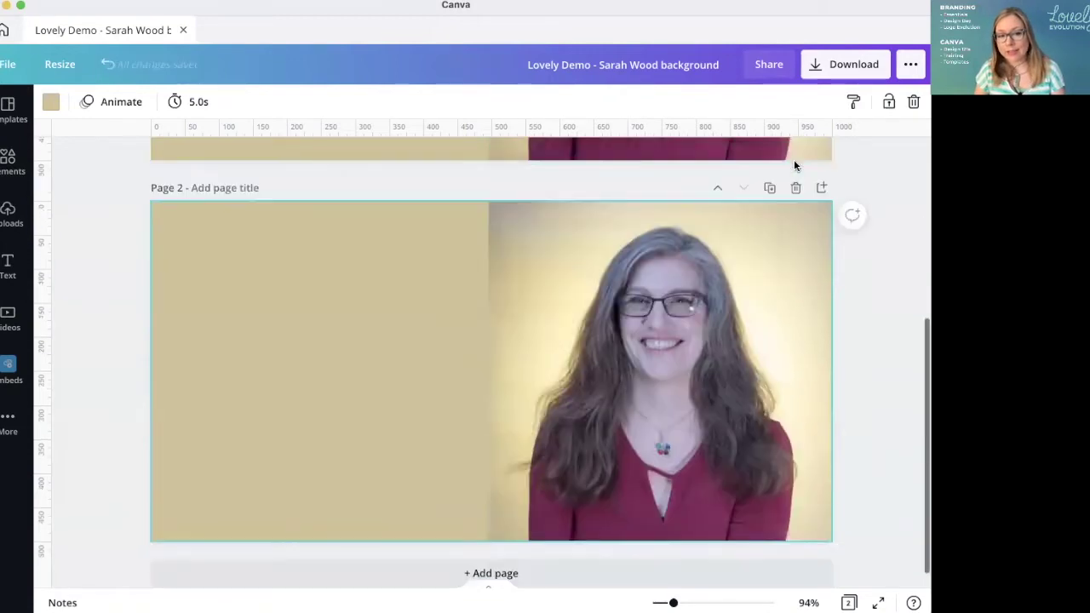
scroll(691, 384, "up", 2)
scroll(691, 385, "up", 6)
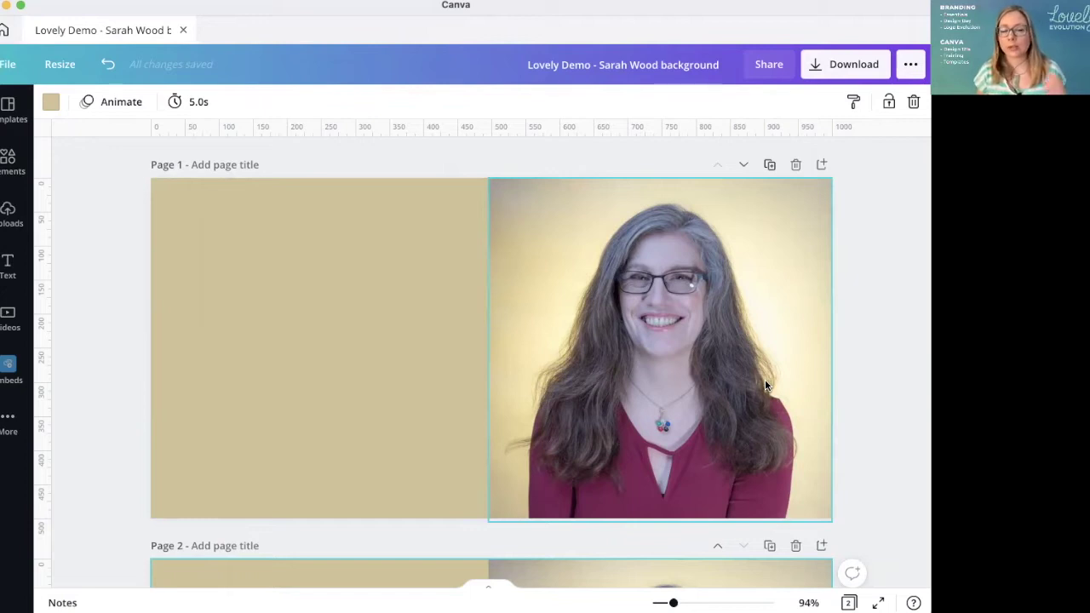
scroll(764, 379, "down", 5)
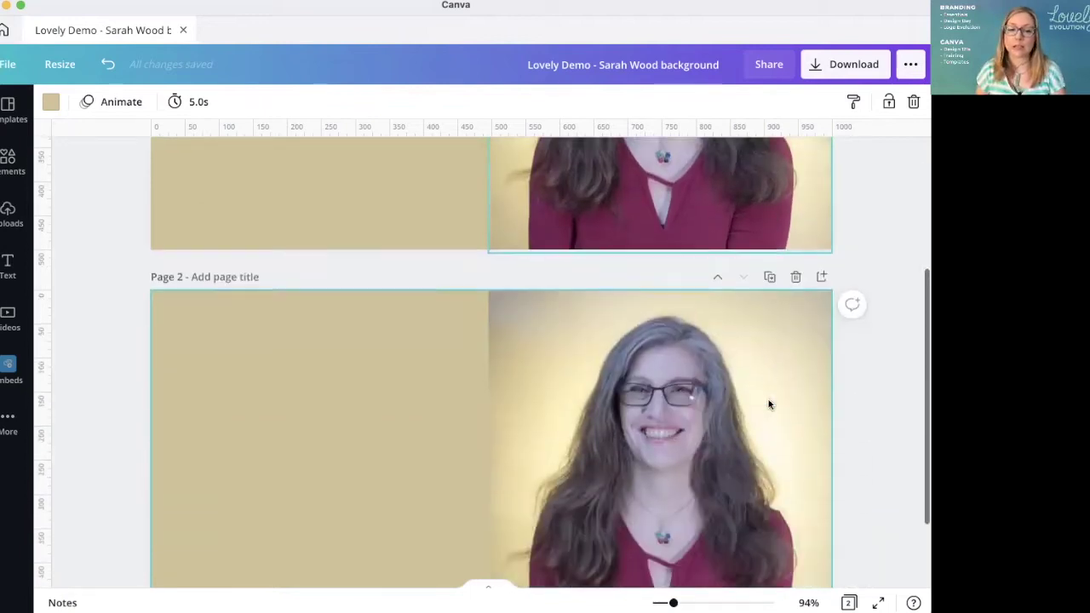
scroll(768, 399, "up", 5)
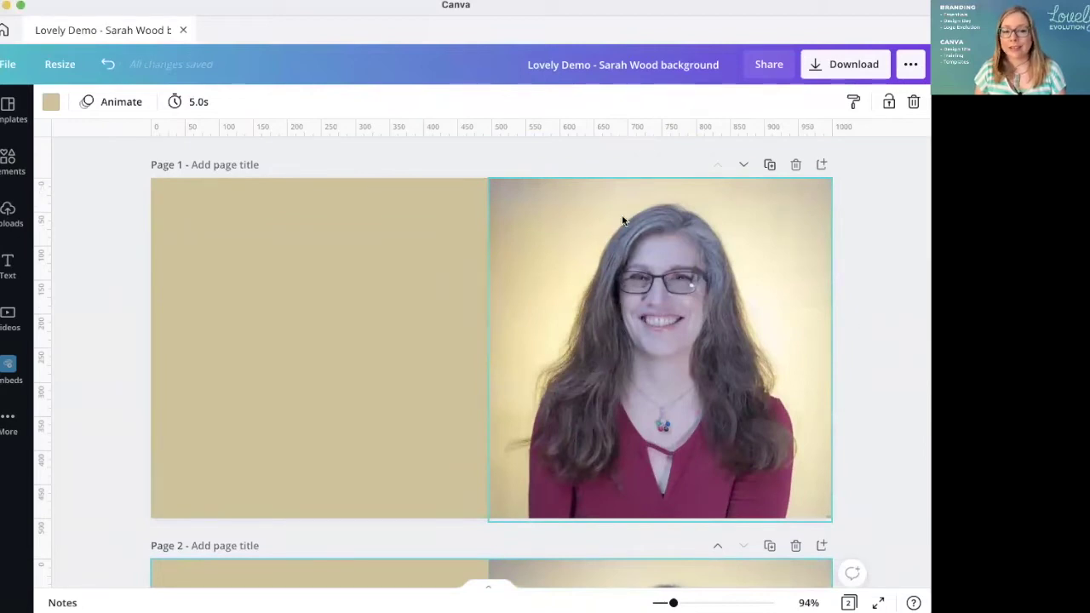
Remove the background from the portrait photo on page 1 with Background Remover and apply the result
left_click(607, 245)
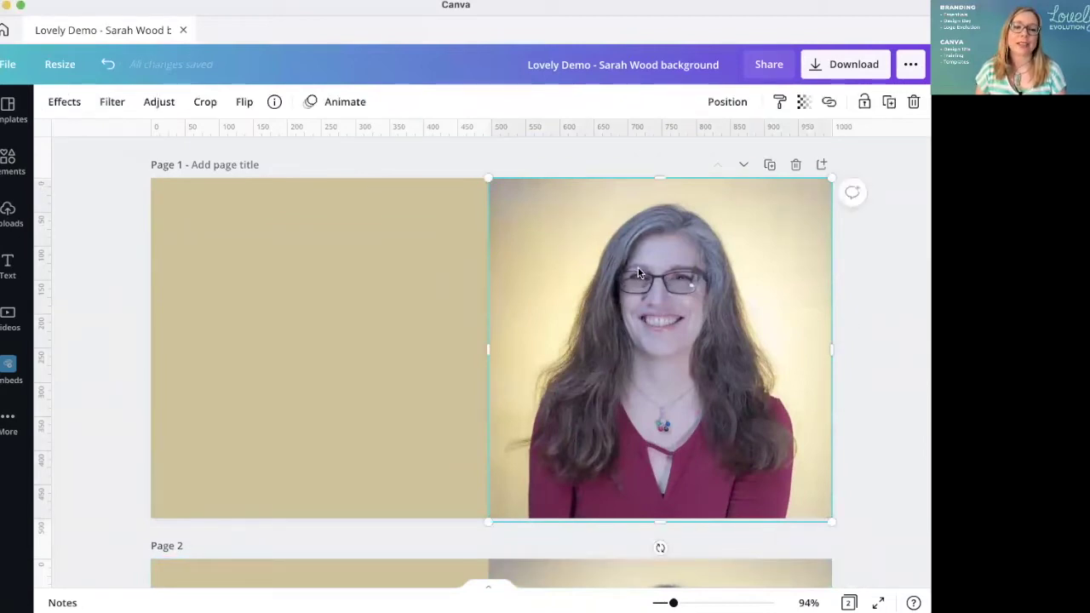
left_click(56, 102)
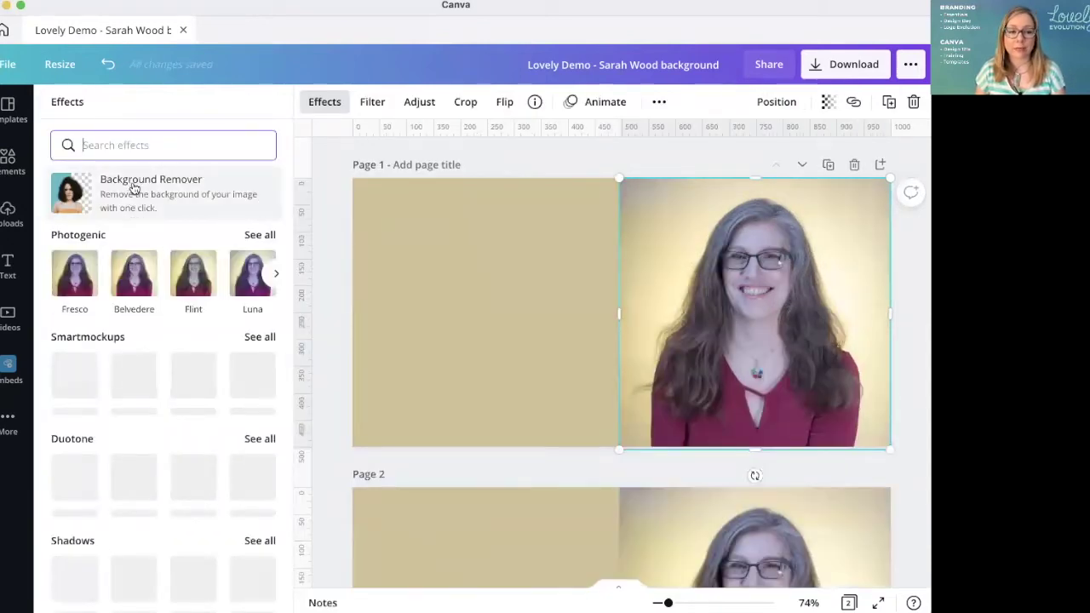
left_click(134, 187)
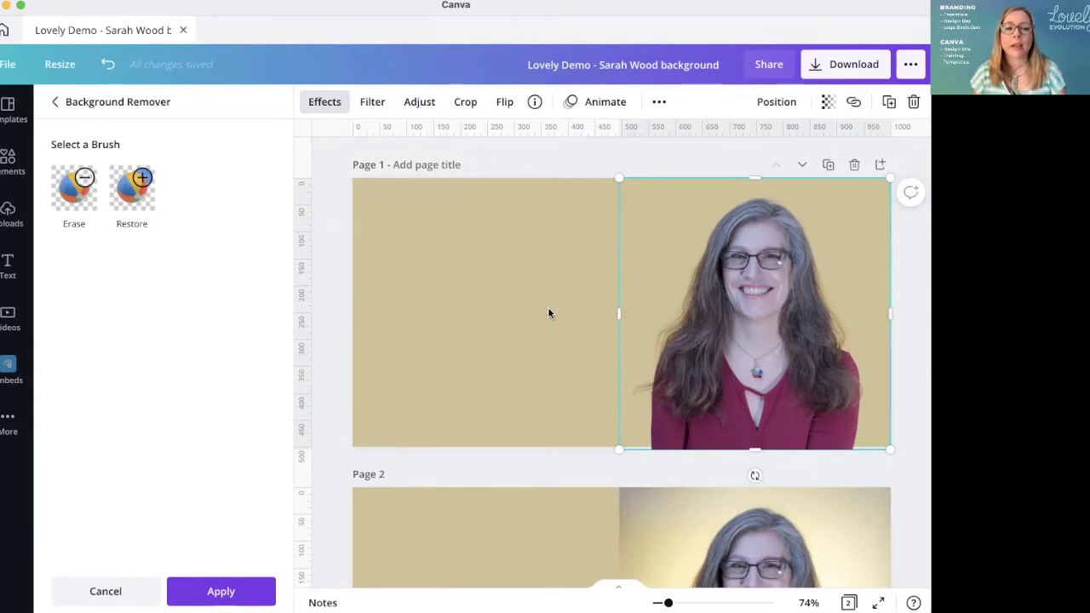
left_click(220, 591)
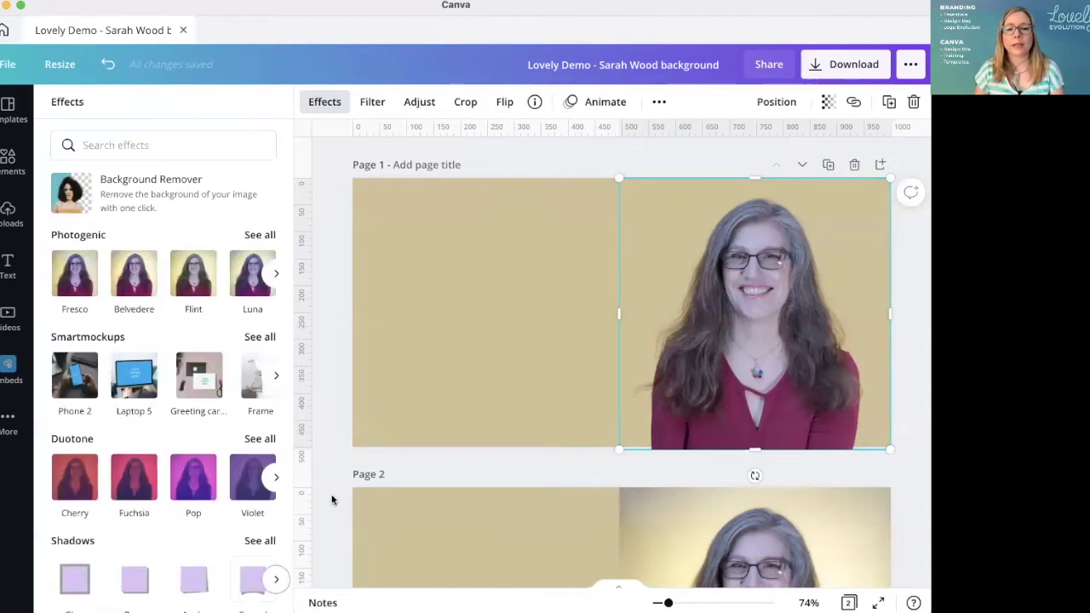
left_click(330, 278)
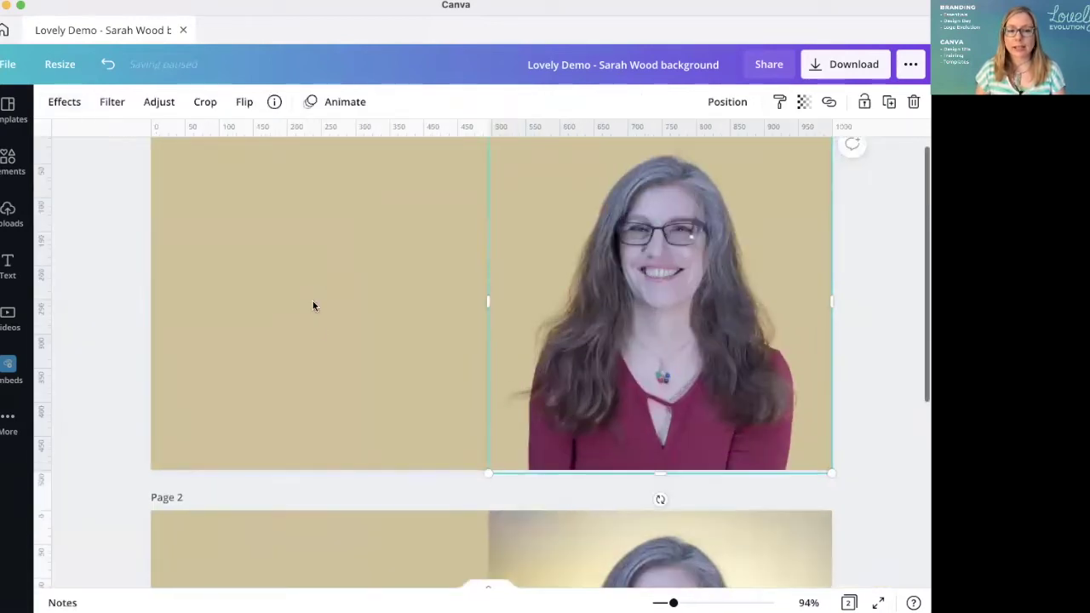
scroll(773, 377, "up", 1)
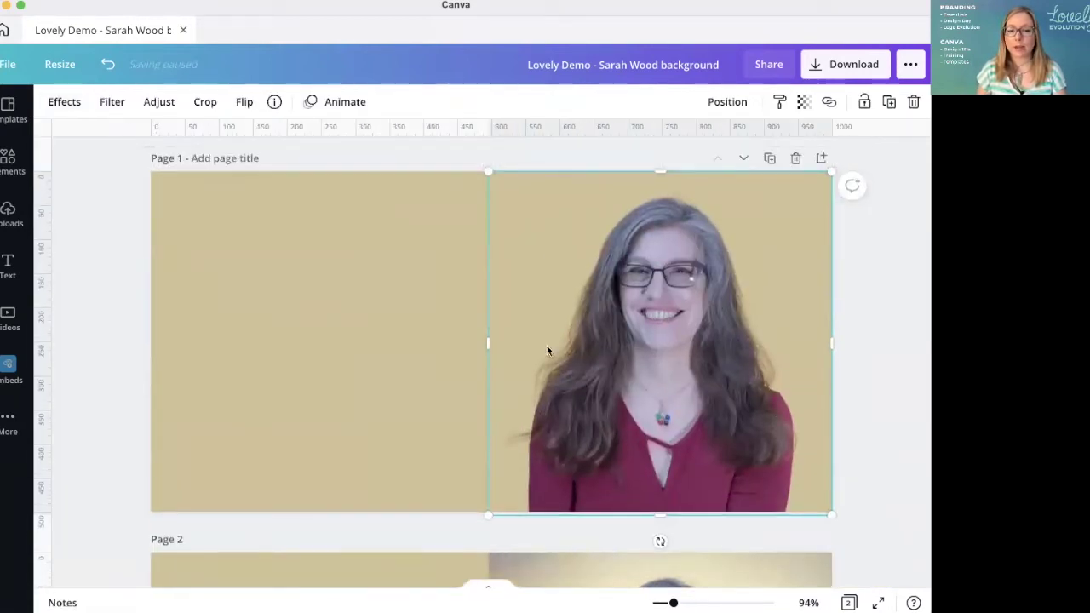
Compare the cutout portrait on page 1 with the original on page 2 and examine the background colour choices for both pages
scroll(578, 365, "down", 7)
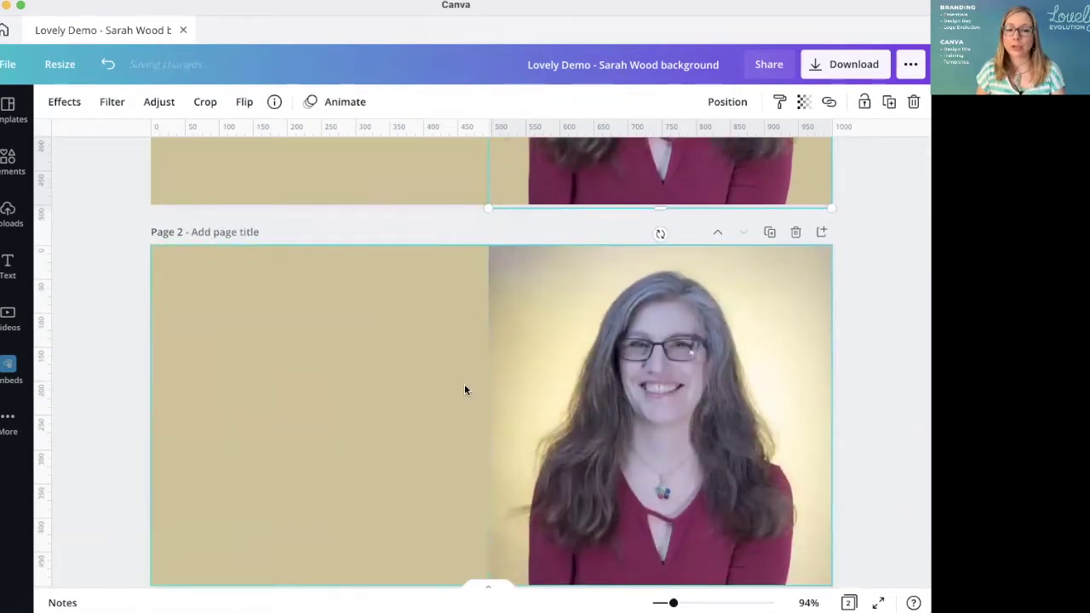
scroll(465, 389, "down", 2)
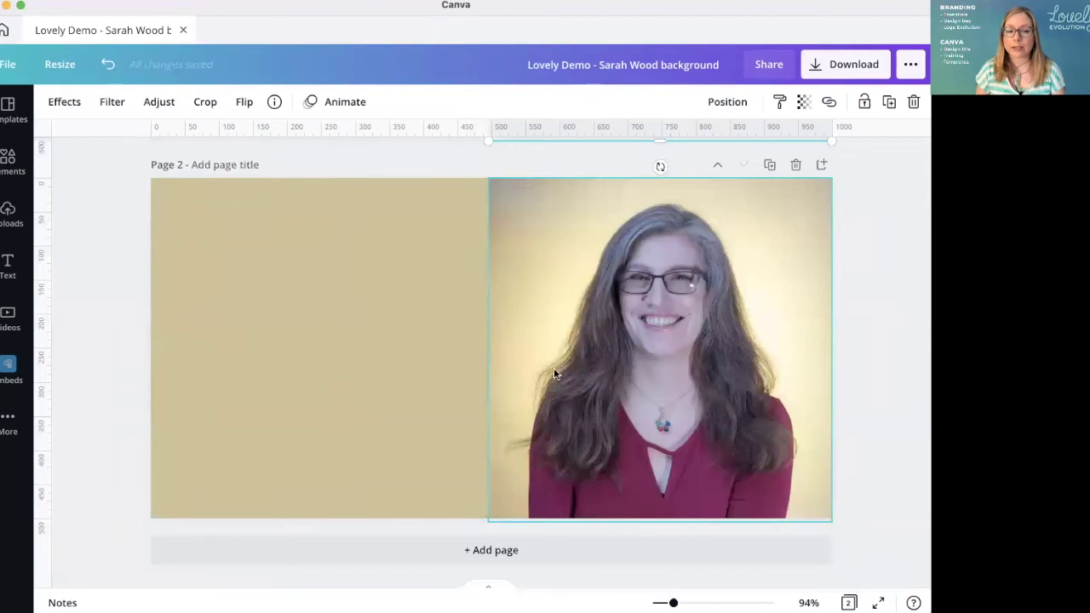
scroll(553, 373, "up", 3)
scroll(553, 375, "down", 3)
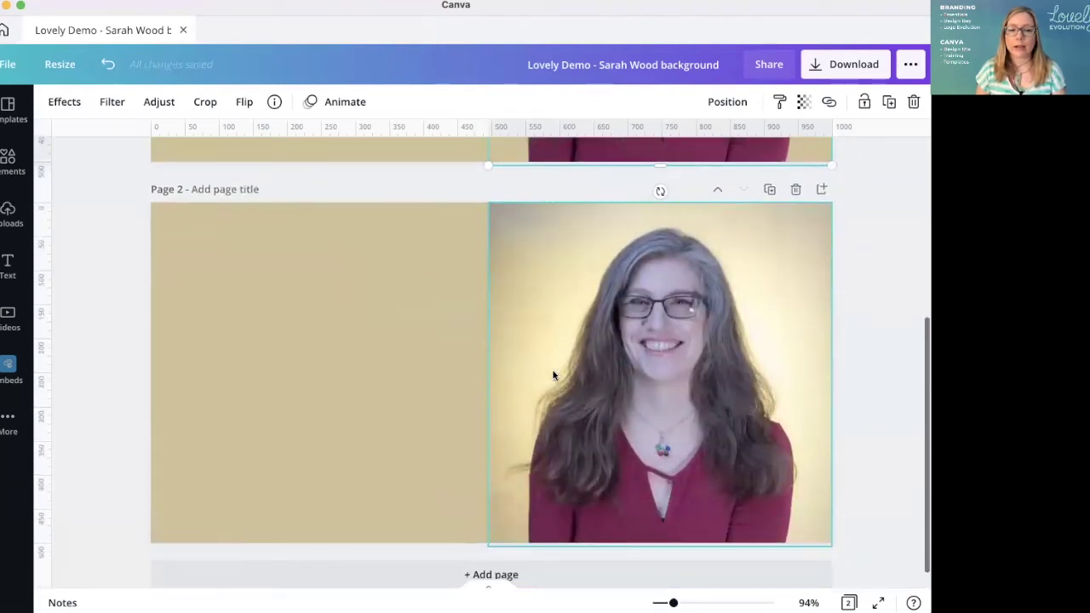
scroll(334, 338, "up", 5)
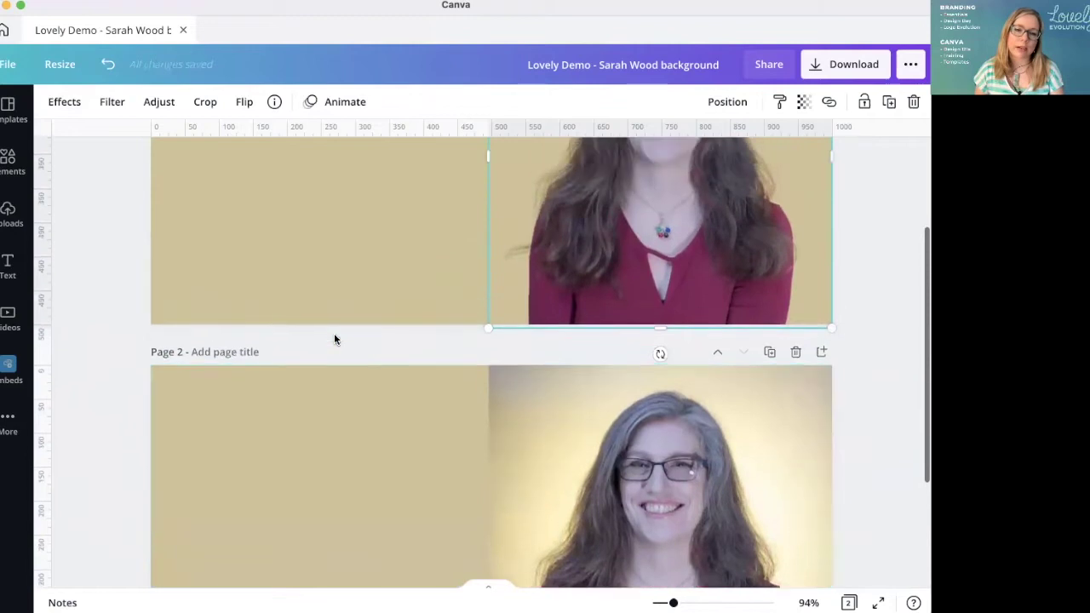
scroll(333, 339, "up", 5)
left_click(369, 274)
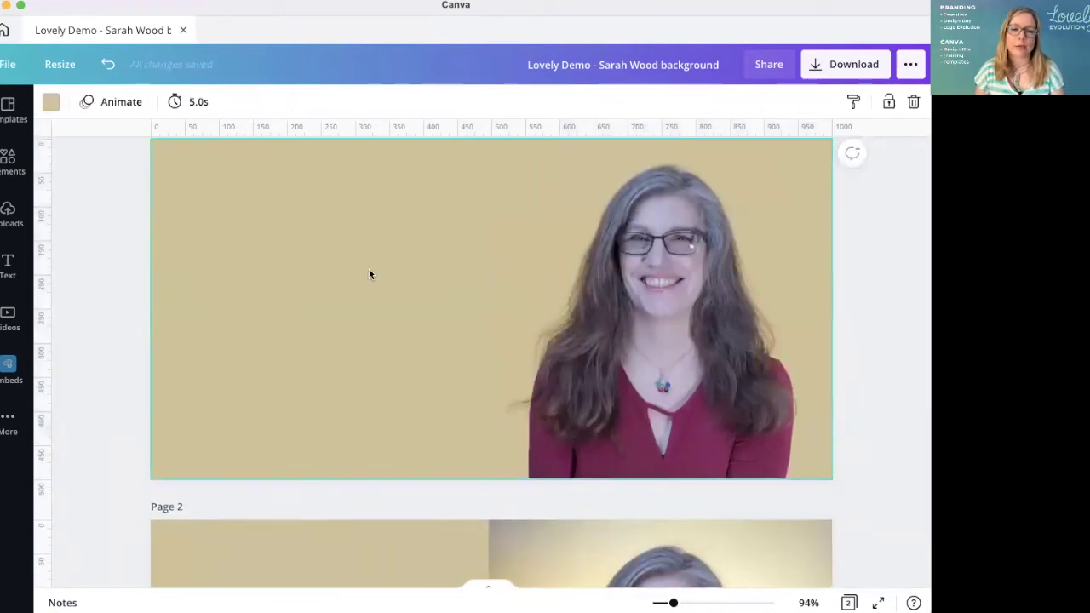
left_click(50, 101)
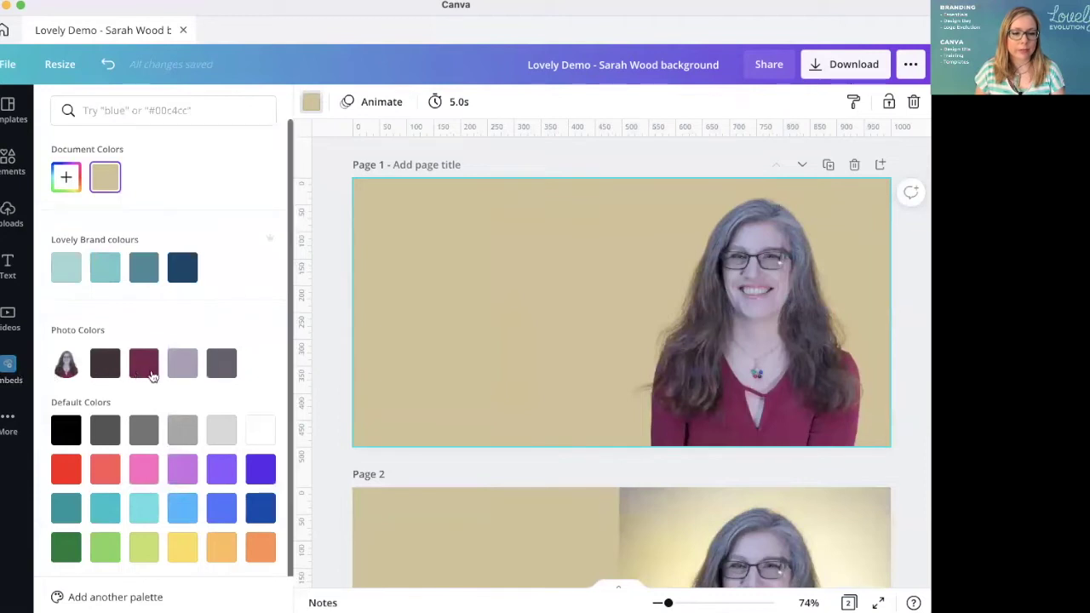
scroll(247, 371, "down", 1)
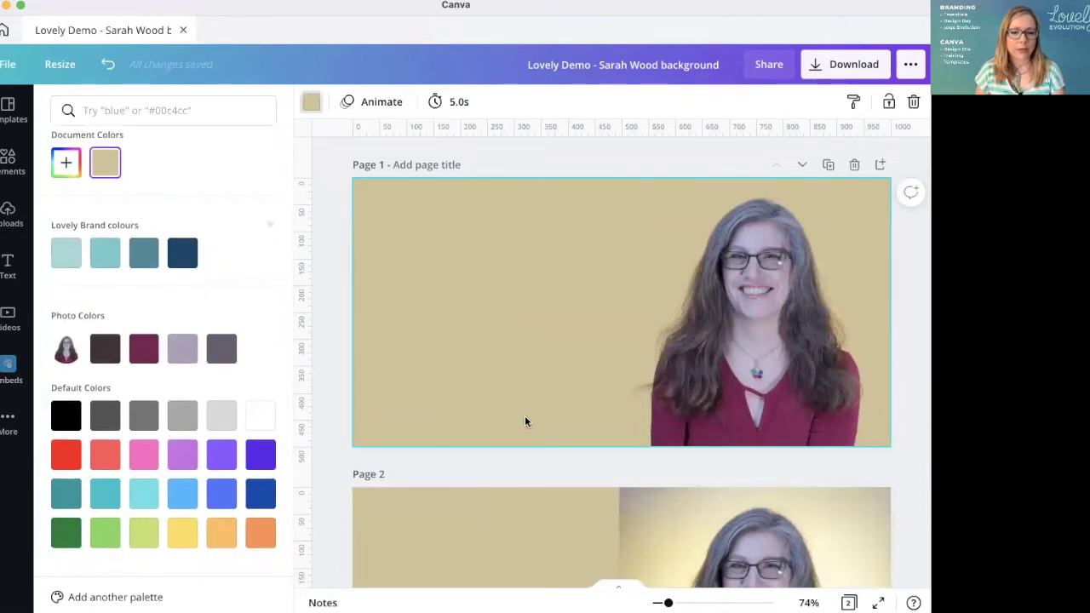
scroll(528, 400, "down", 5)
left_click(503, 340)
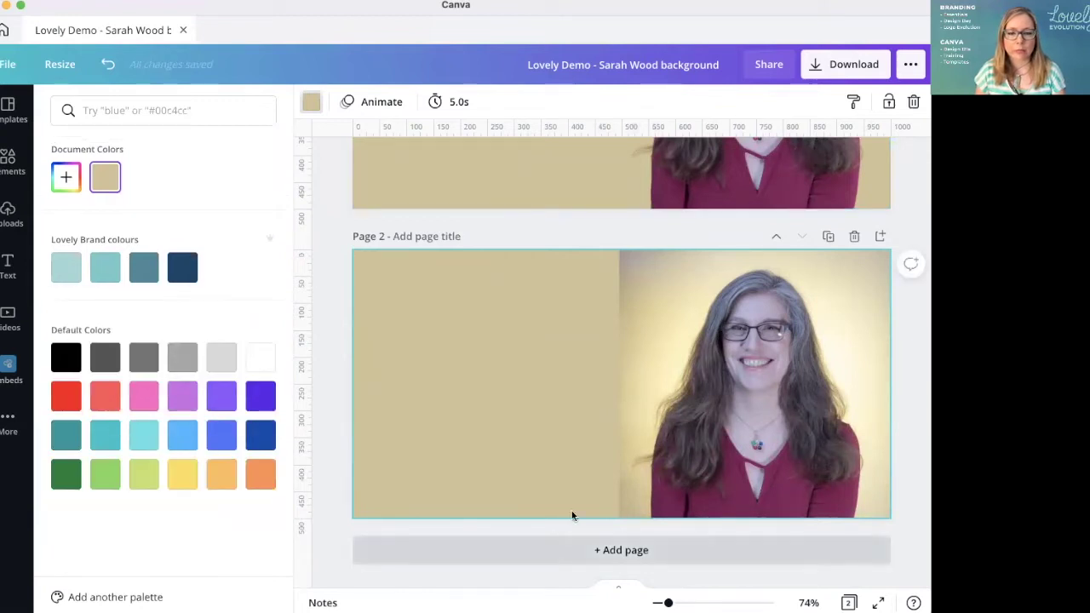
Copy the original portrait photo from page 2 onto page 1 and place it near the middle, partly covering the cutout
left_click(644, 286)
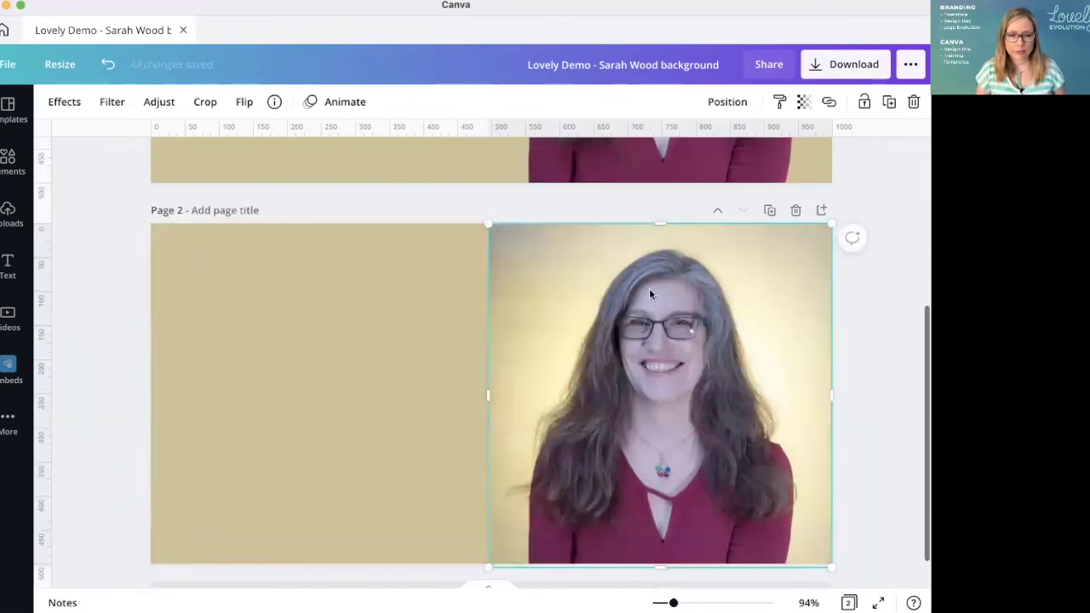
scroll(536, 392, "up", 5)
left_click(429, 307)
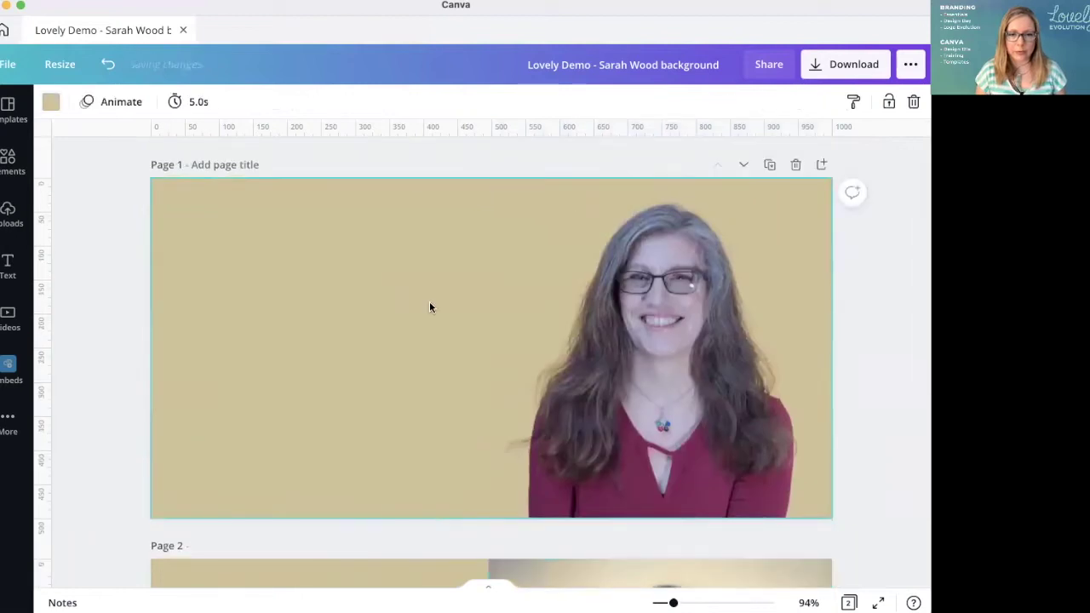
left_click(526, 263)
left_click_drag(525, 263, 420, 234)
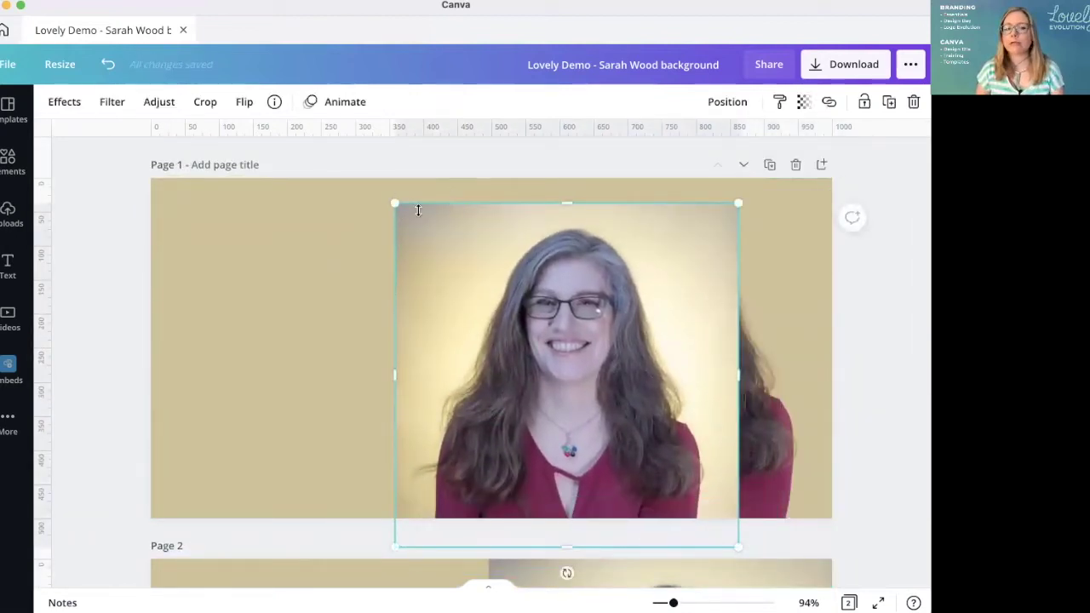
Change page 1's background to a custom, slightly darker and greyer beige and compare it with page 2
left_click(234, 264)
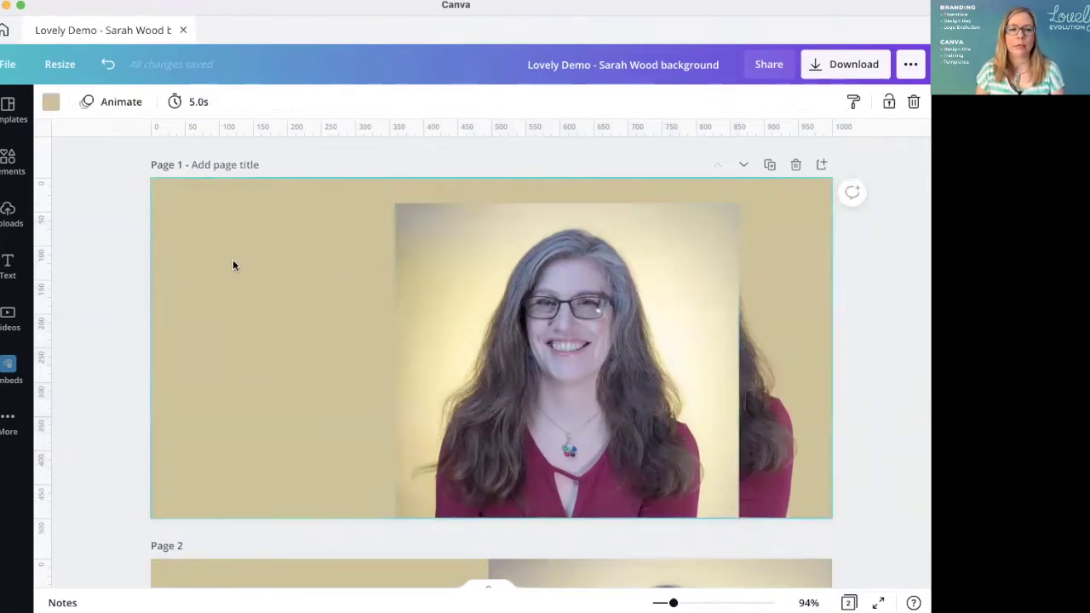
left_click(50, 102)
left_click(65, 176)
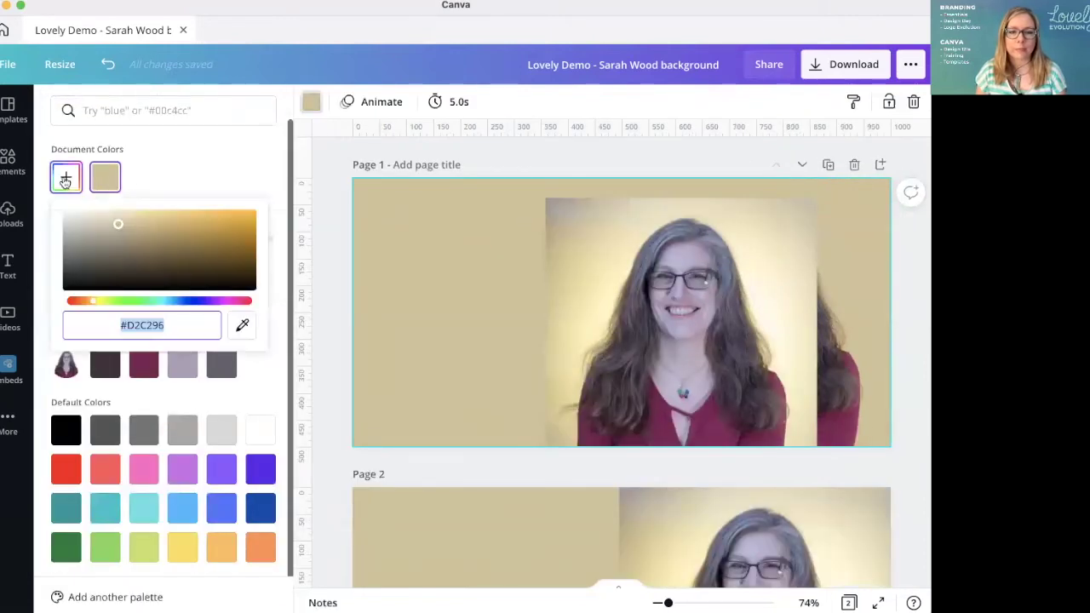
left_click_drag(119, 225, 103, 234)
left_click(261, 395)
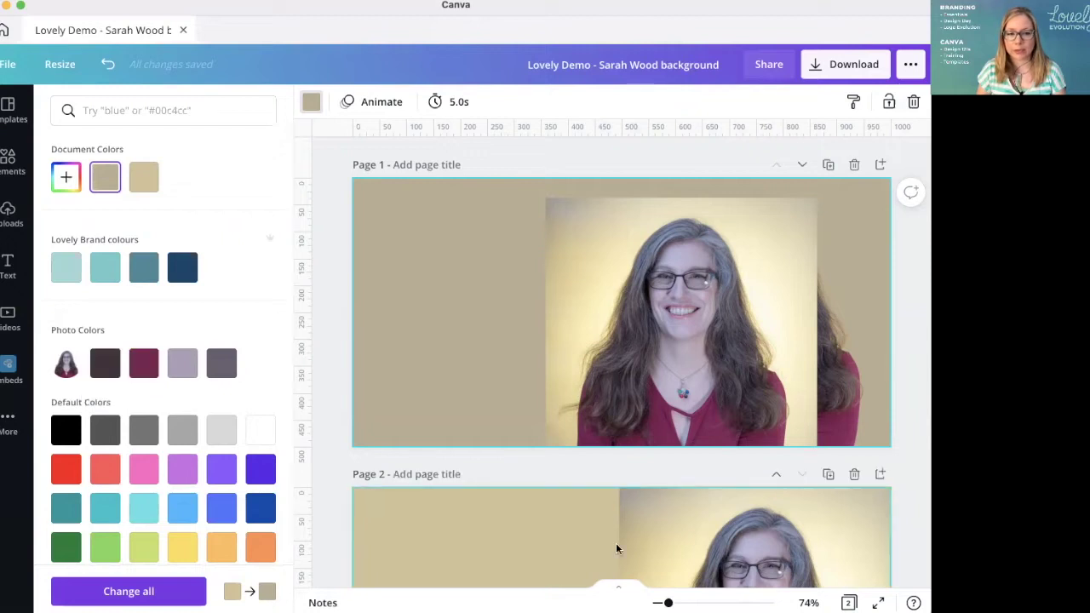
scroll(613, 543, "down", 1)
scroll(611, 546, "down", 2)
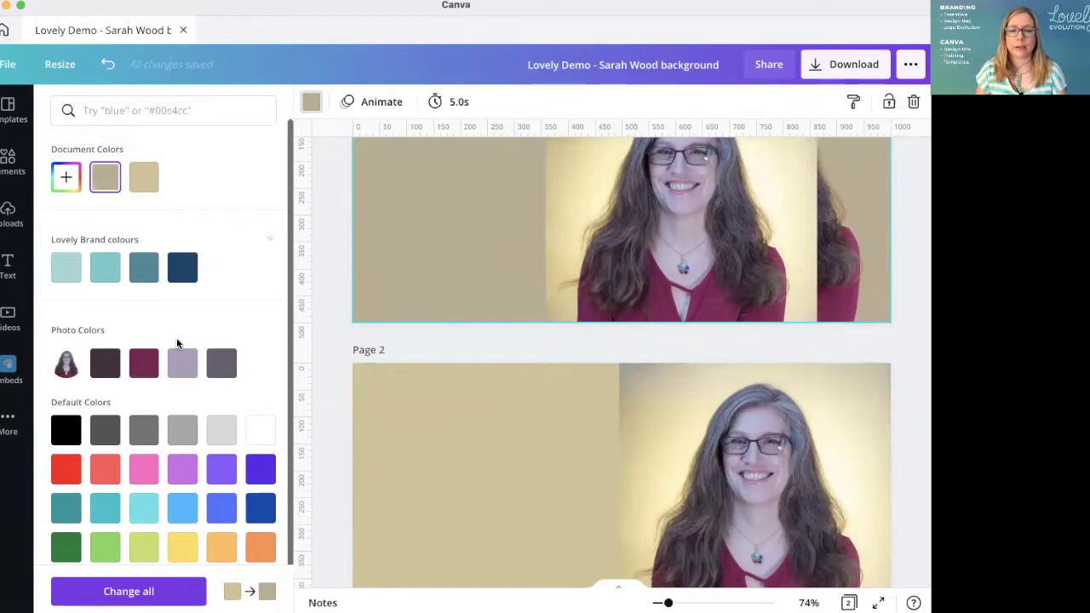
scroll(529, 296, "up", 2)
Set page 1's background to the darker custom beige #ABA080
left_click(580, 236)
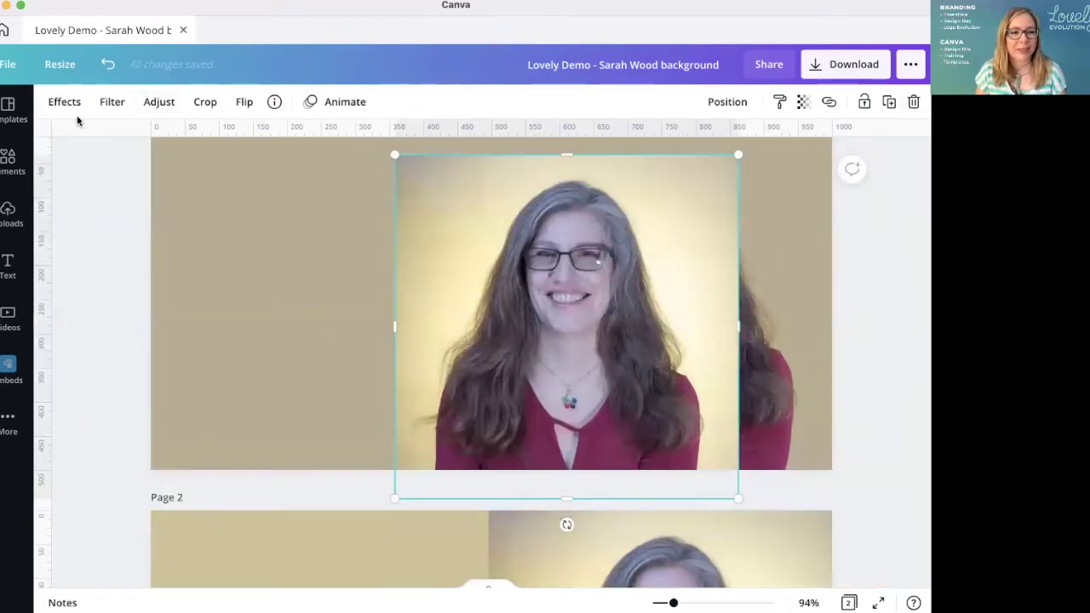
left_click(310, 212)
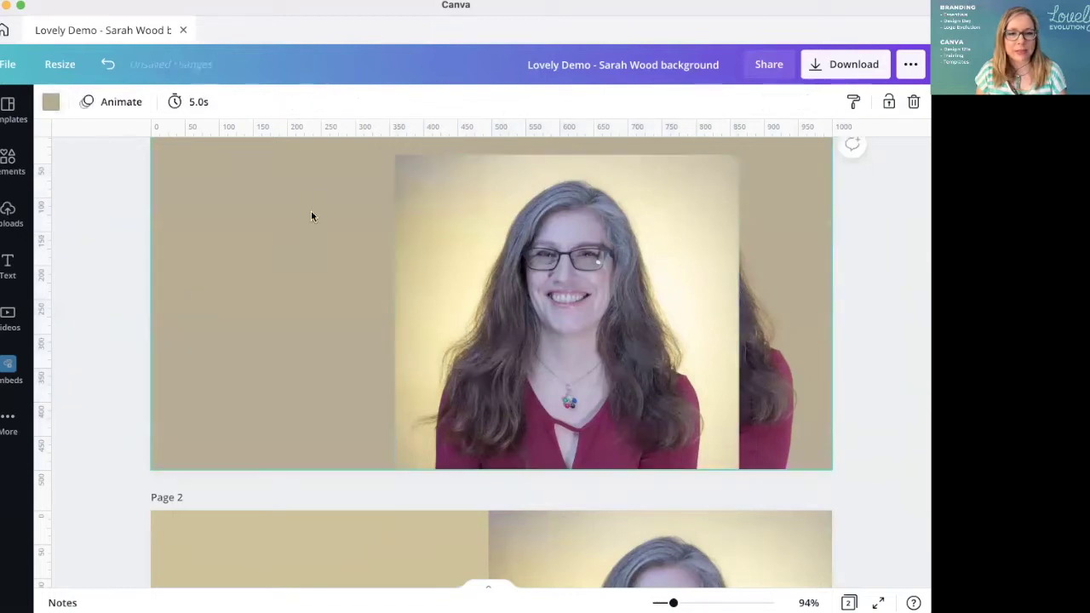
left_click(51, 105)
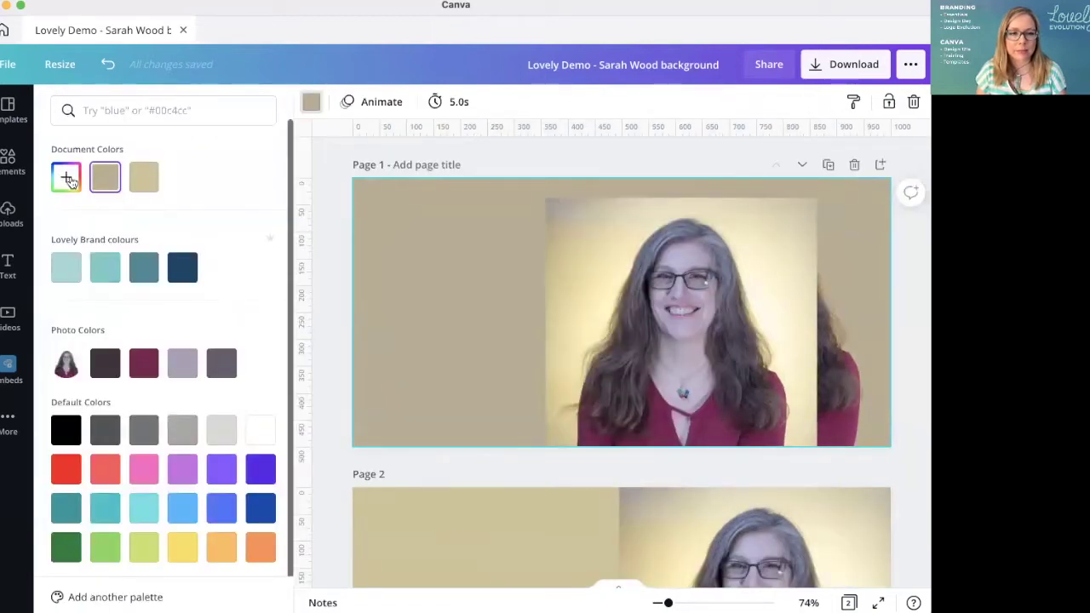
left_click(67, 177)
left_click_drag(101, 228, 103, 238)
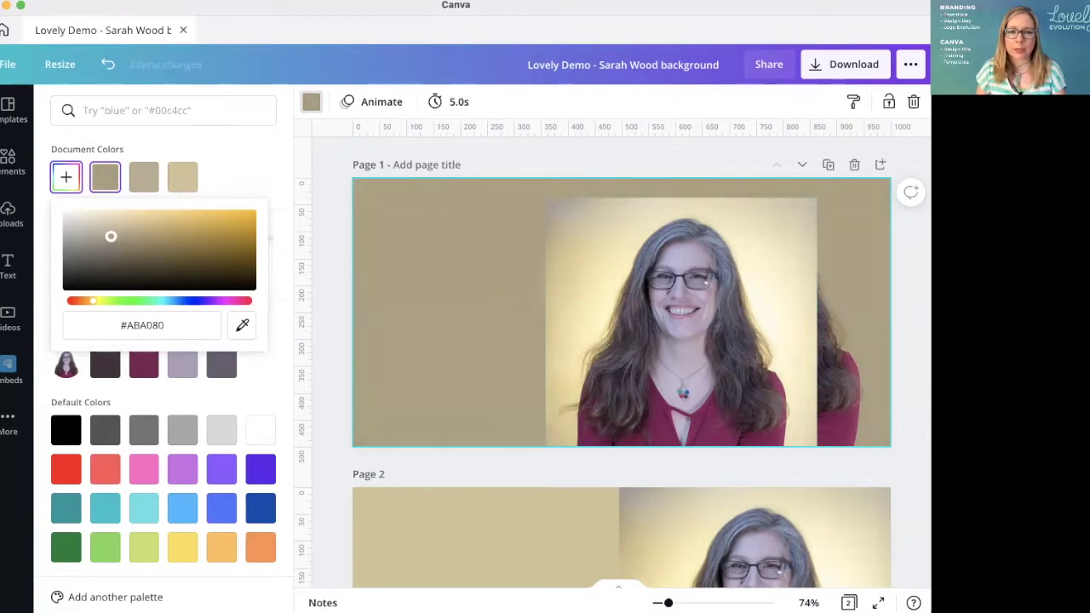
left_click(442, 286)
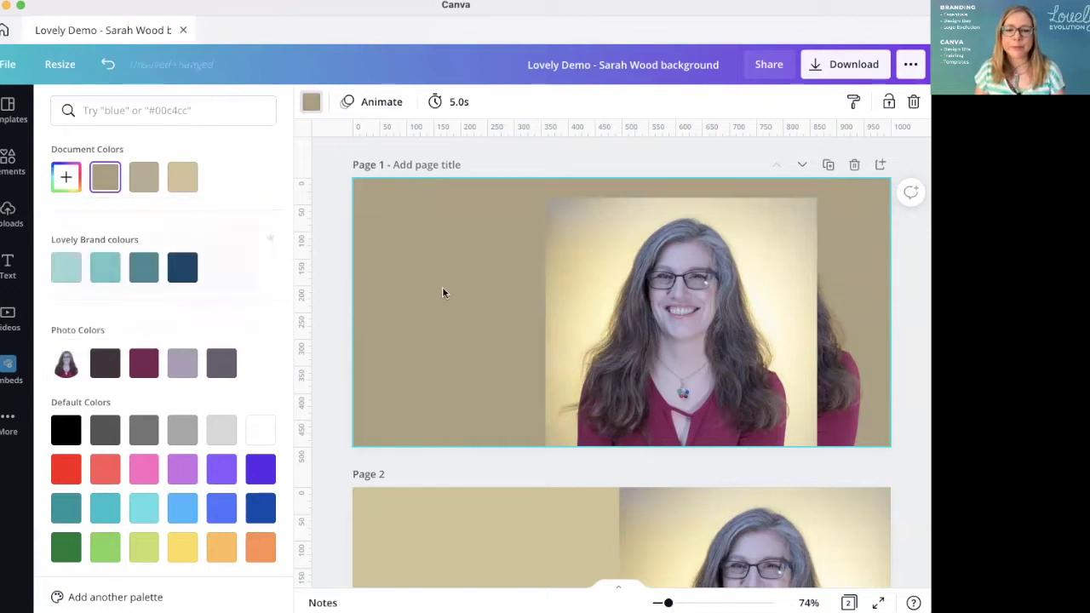
Delete the copied portrait photo with the yellow backdrop from page 1, leaving only the cutout portrait
left_click(601, 234)
scroll(601, 234, "up", 3)
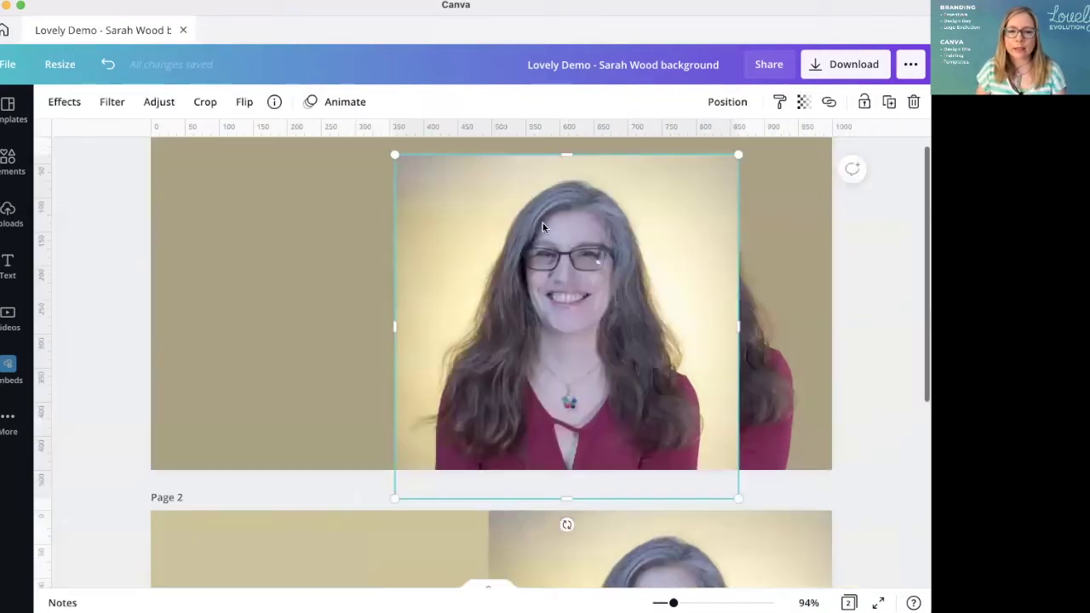
left_click(477, 205)
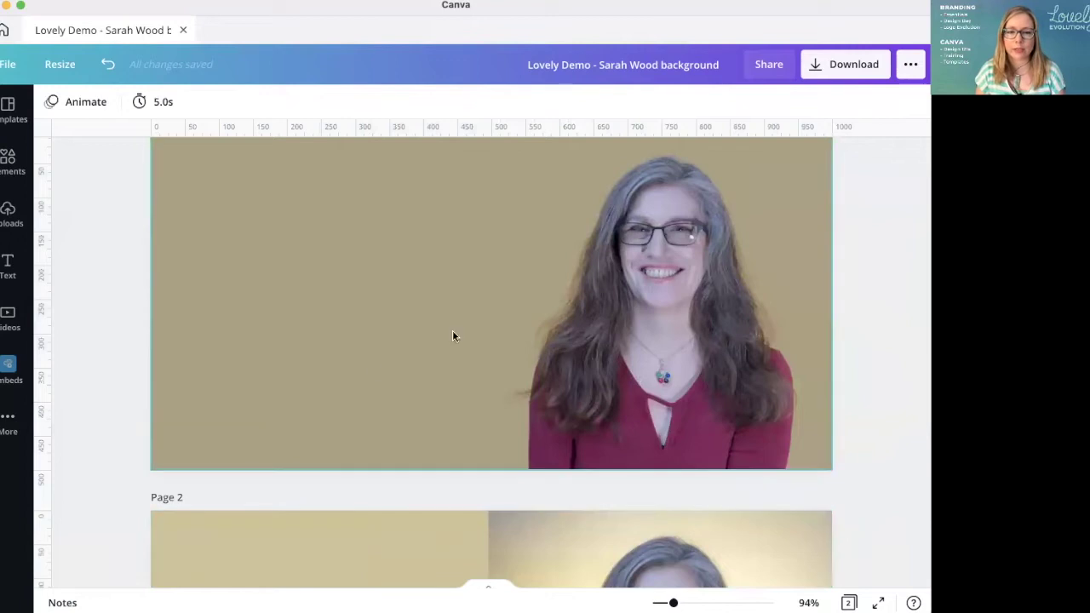
Search the elements library for "glow" and limit the results to graphics
left_click(9, 160)
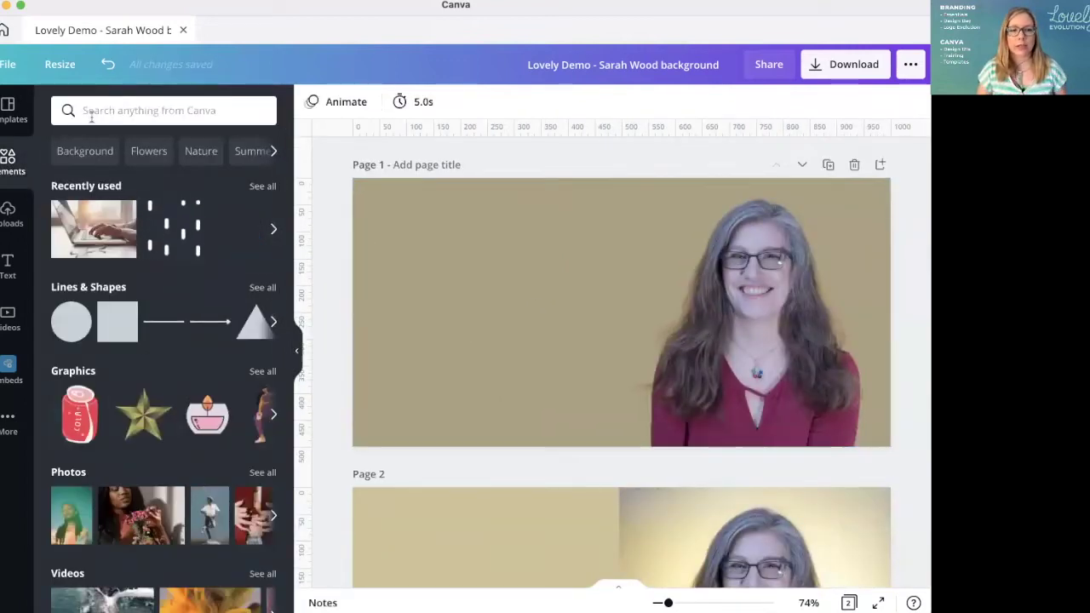
left_click(90, 111)
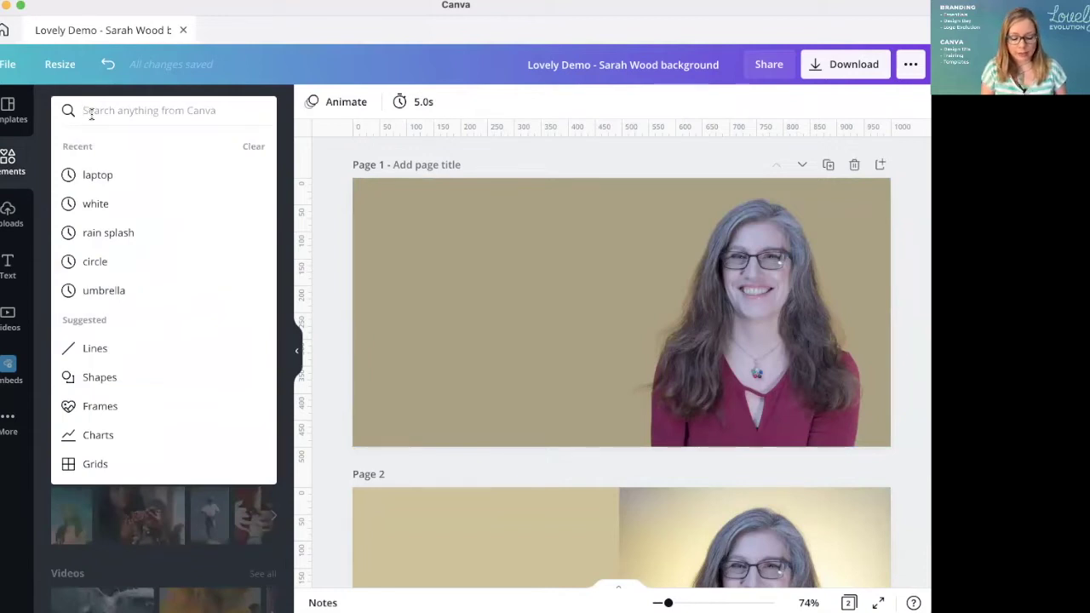
type("glow")
key("Return")
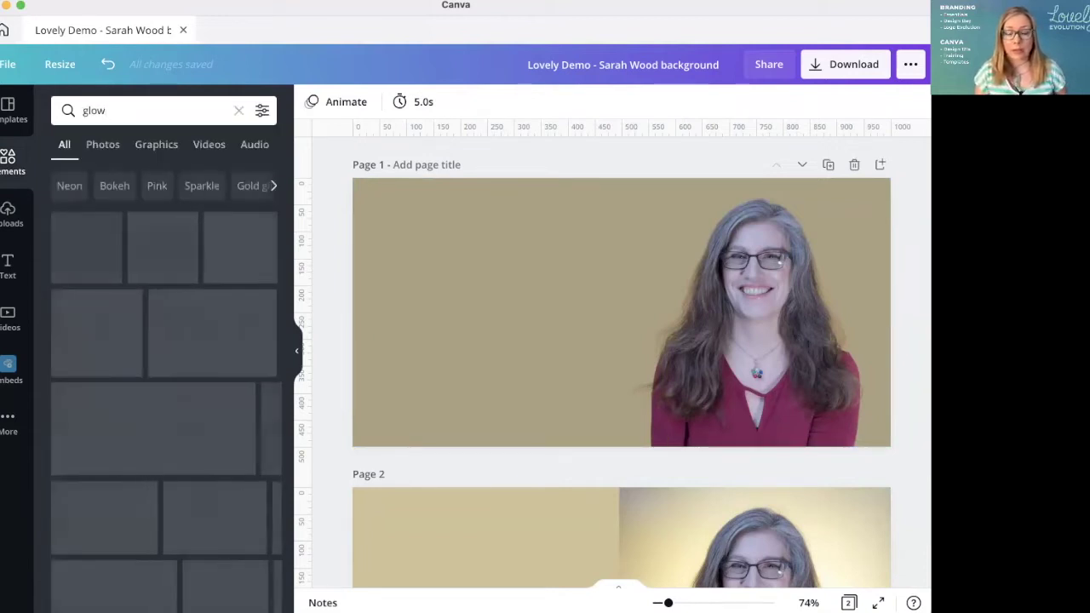
left_click(158, 146)
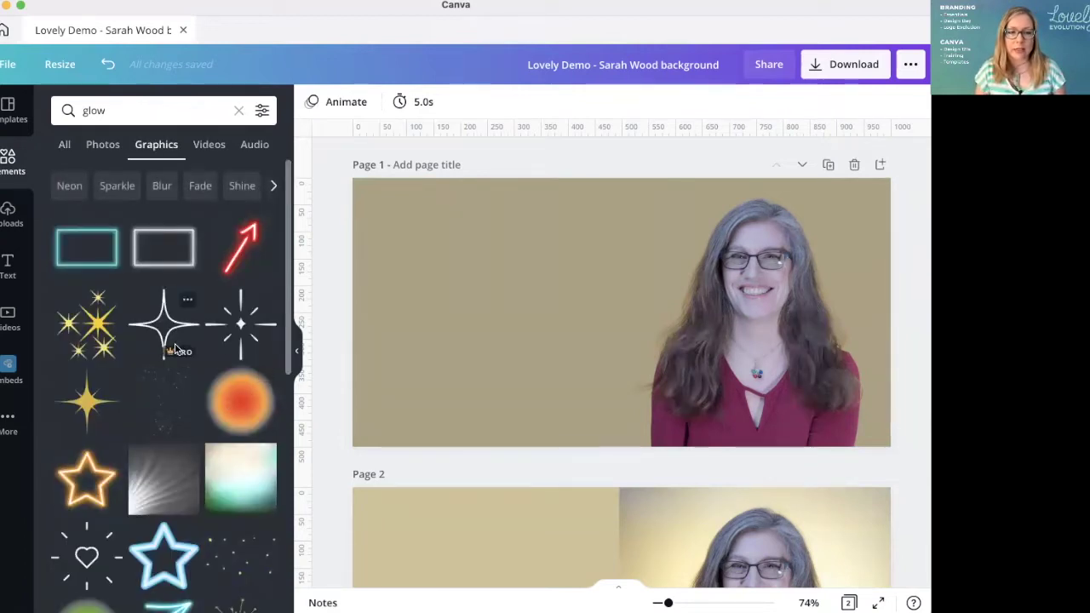
Try the soft yellow circular glow graphic on page 1 beside the portrait, and delete it
scroll(236, 401, "down", 10)
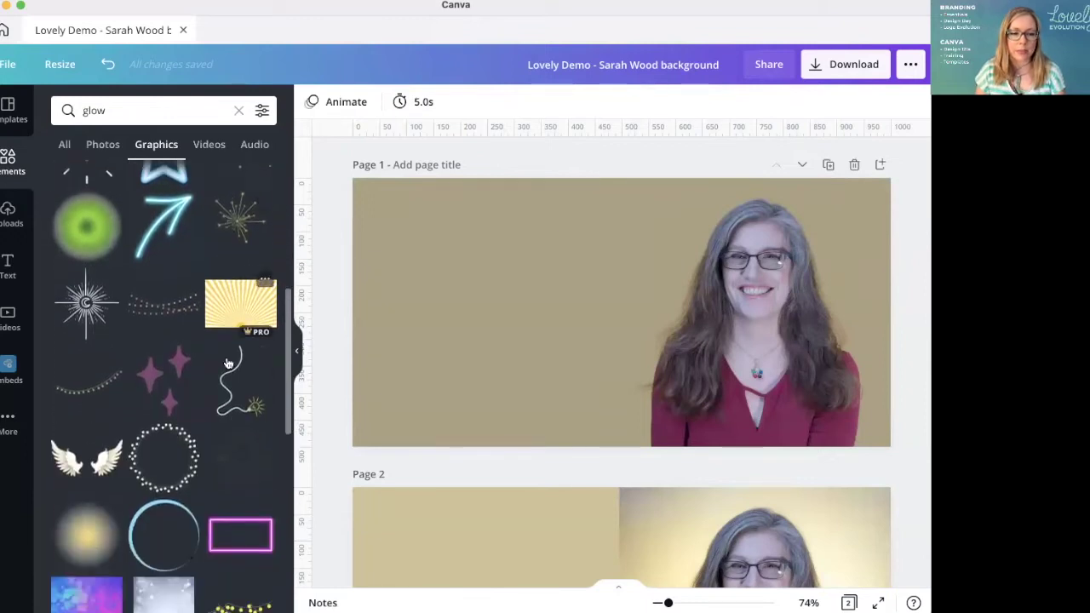
left_click(84, 448)
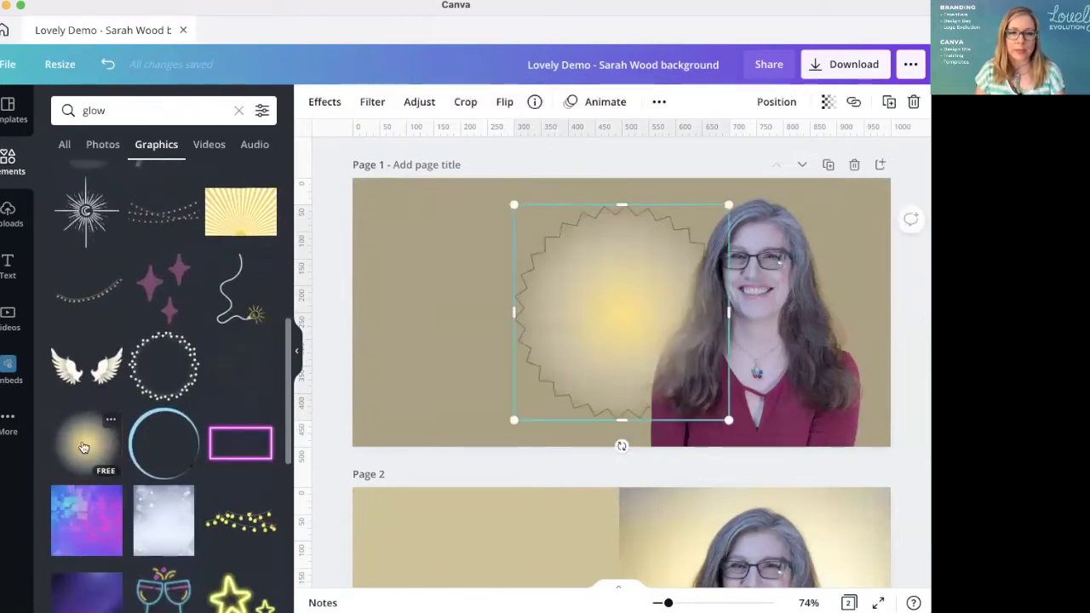
left_click_drag(594, 297, 472, 284)
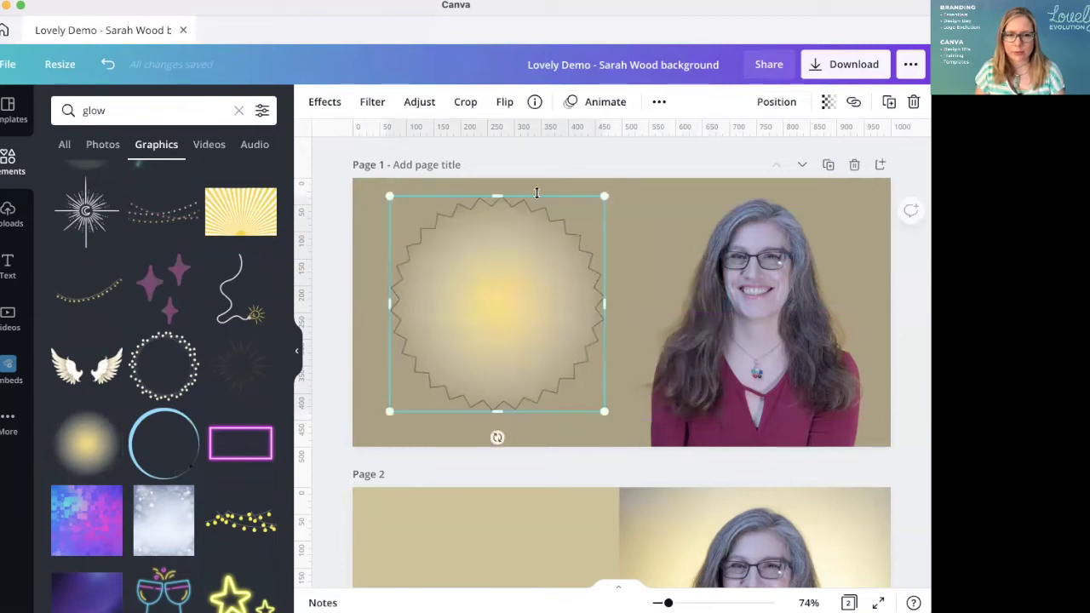
key("Delete")
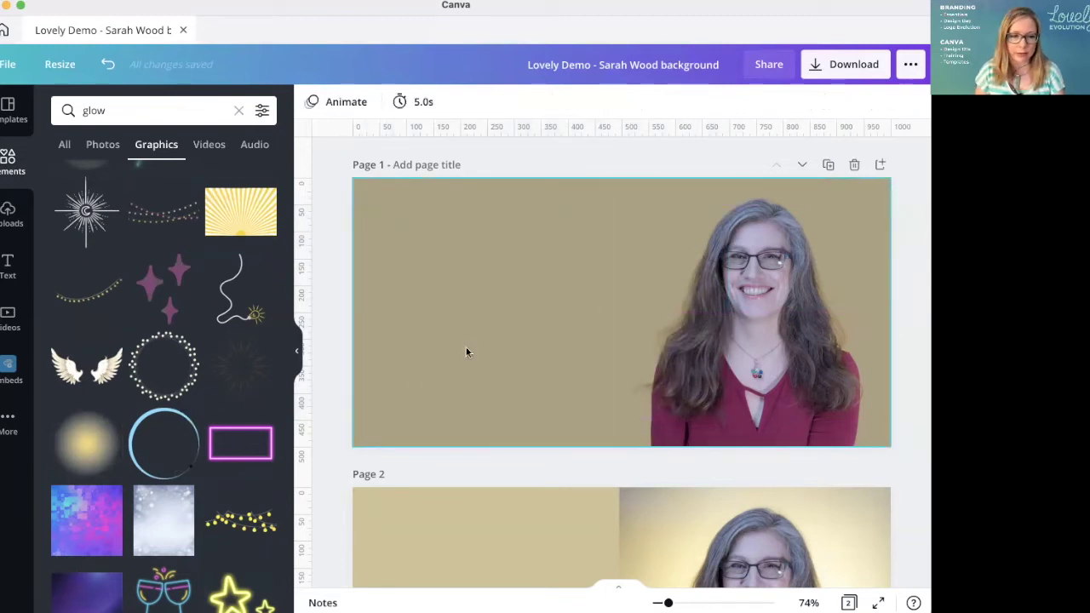
Browse the glow results across all element types and add the soft yellow circular glow to the middle of page 1
scroll(189, 409, "down", 1)
scroll(189, 408, "down", 10)
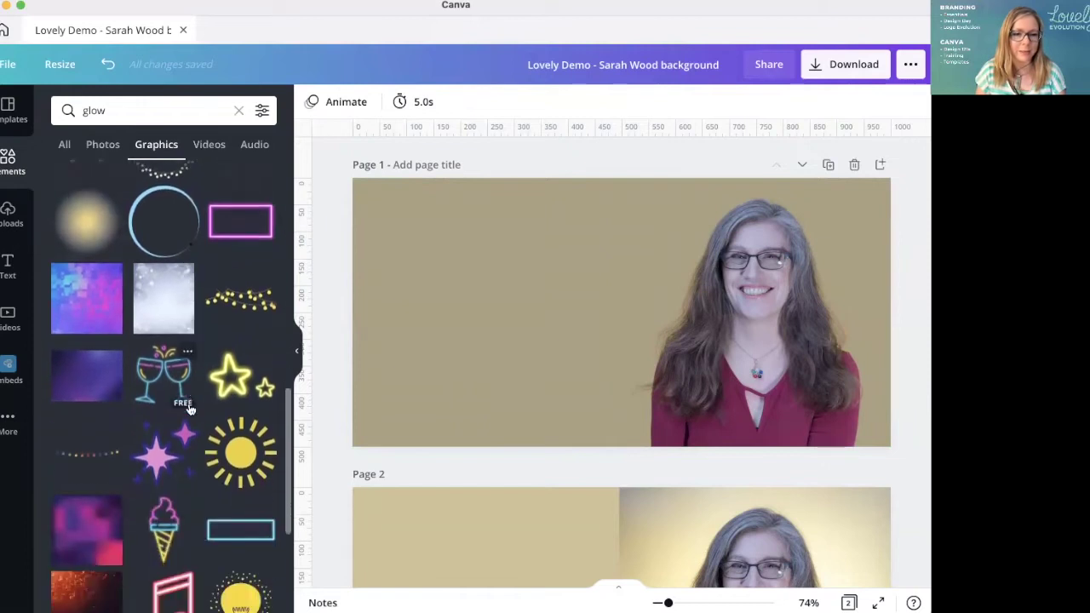
scroll(191, 410, "down", 3)
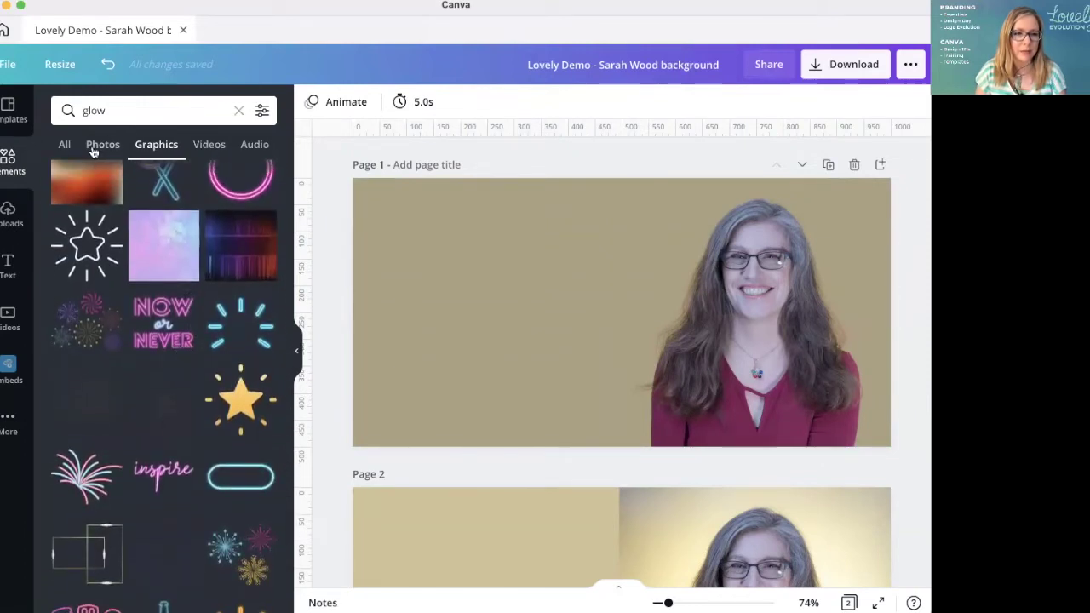
left_click(64, 144)
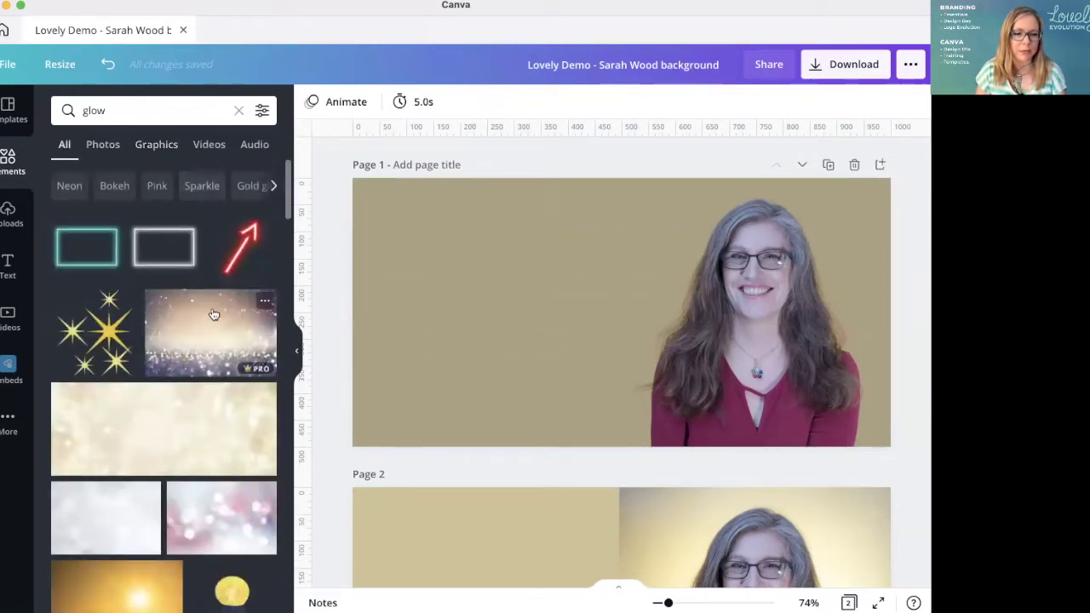
scroll(213, 357, "down", 11)
scroll(211, 398, "down", 10)
scroll(212, 400, "down", 10)
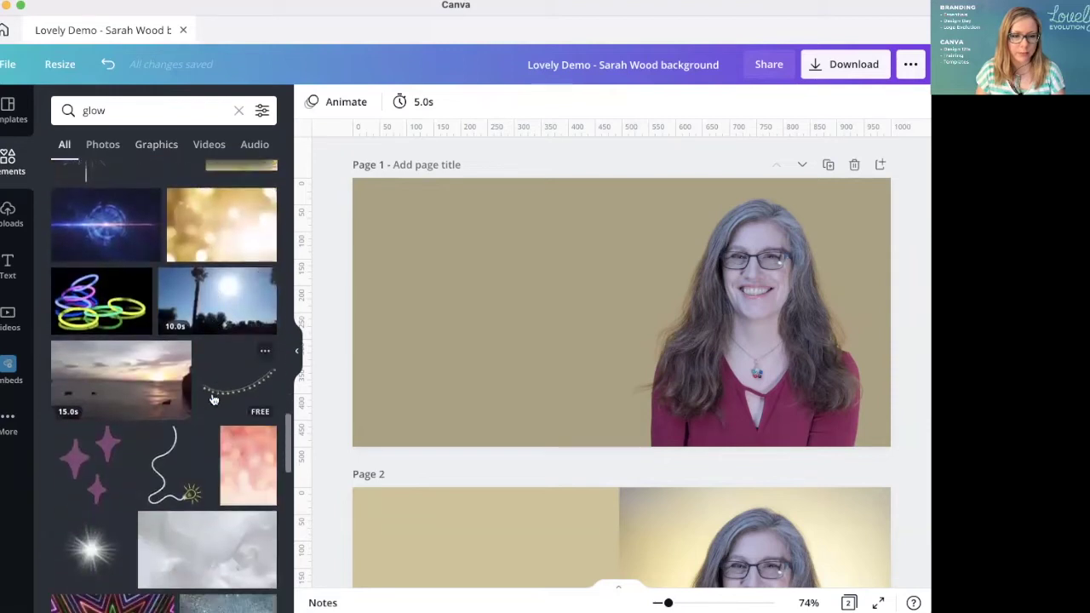
scroll(213, 400, "down", 10)
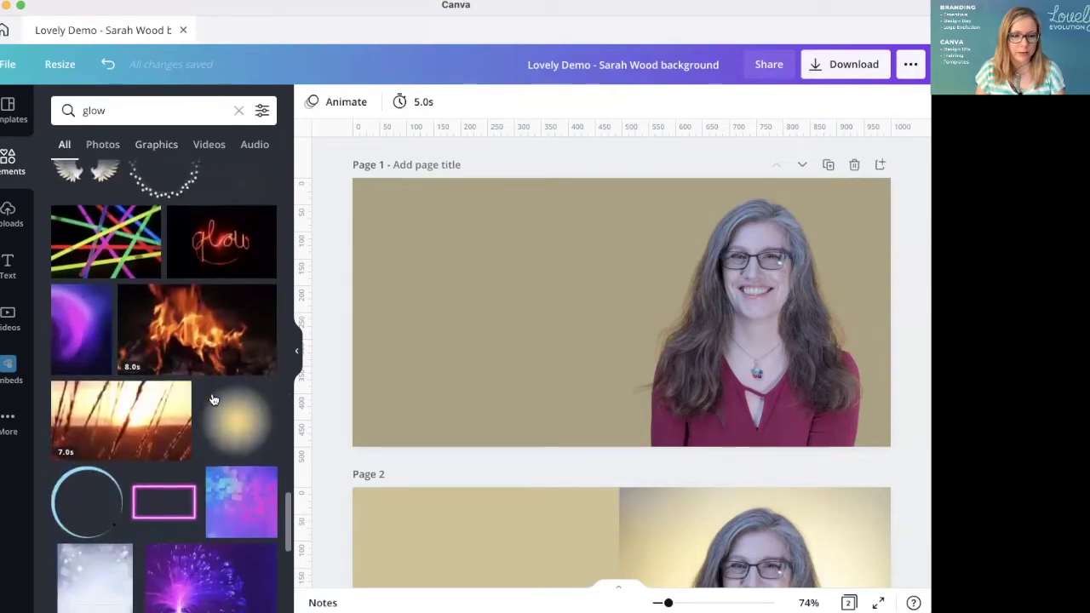
left_click(224, 417)
Add the bright yellow starburst glow to page 1 and move it to the page's upper left area
scroll(224, 416, "down", 10)
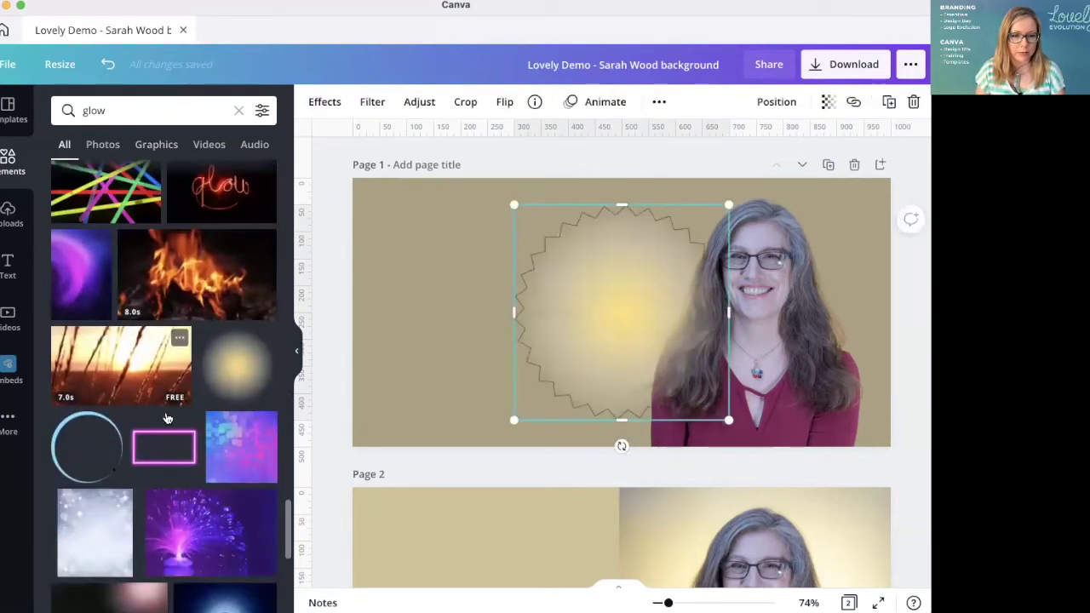
scroll(167, 418, "down", 10)
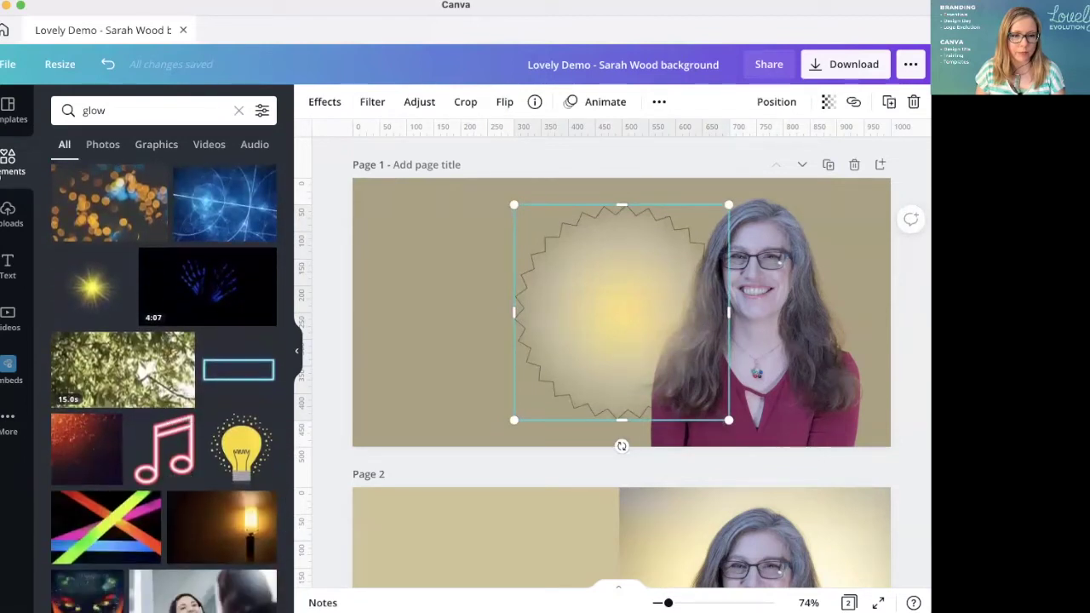
left_click(92, 284)
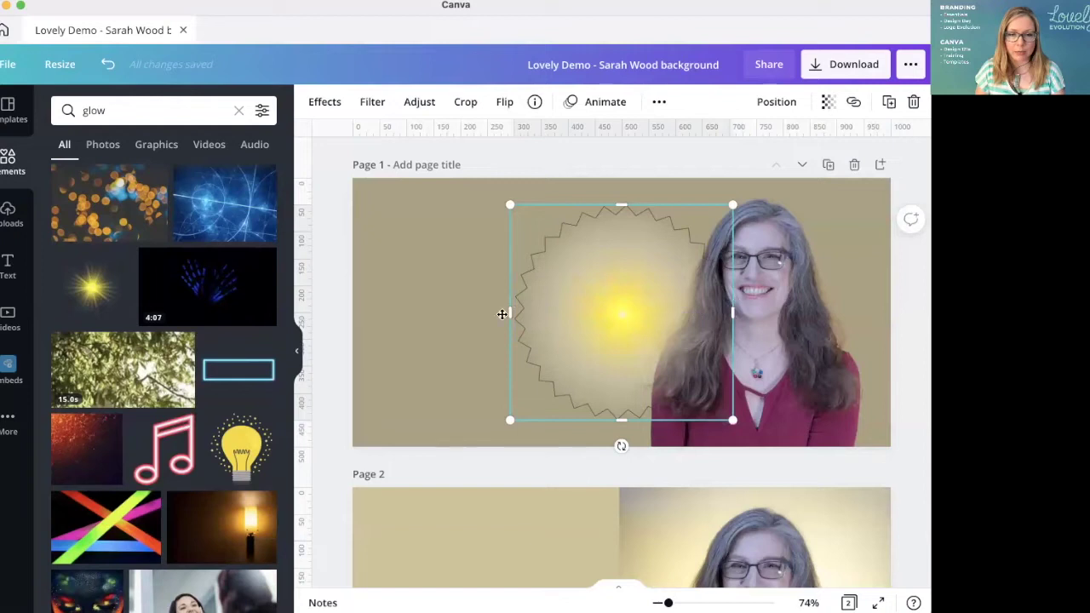
left_click_drag(502, 314, 469, 250)
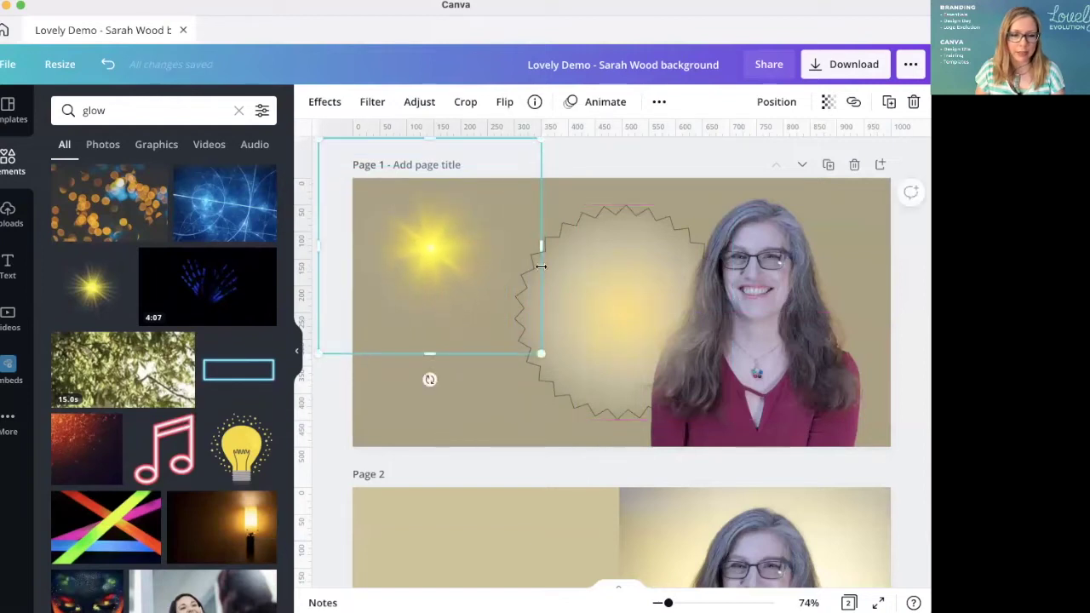
Look through more glow results and refine the element search to "glow gradient"
scroll(194, 461, "down", 15)
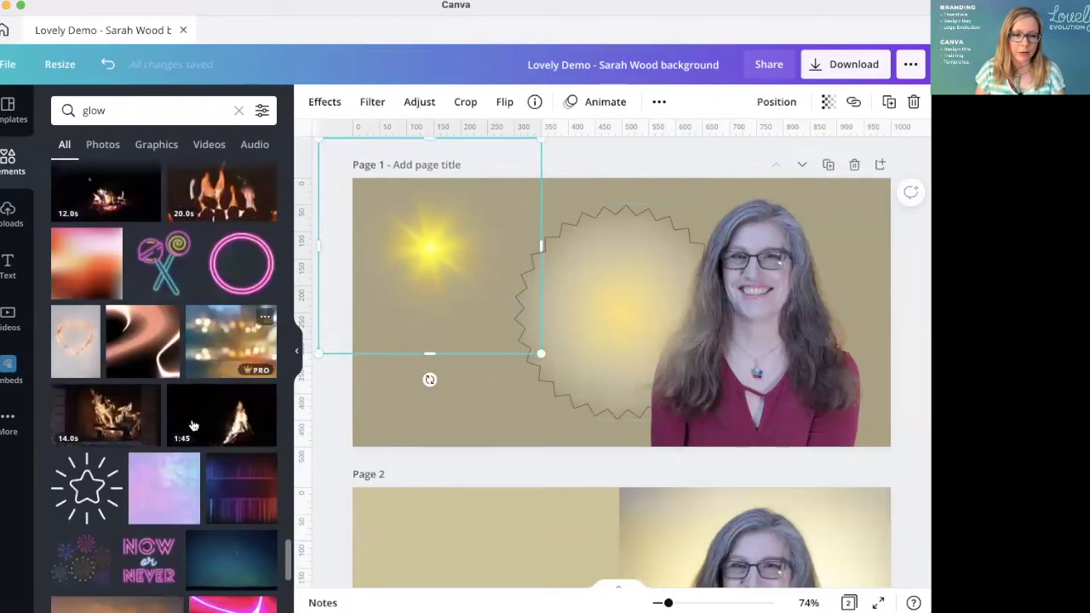
scroll(194, 426, "down", 8)
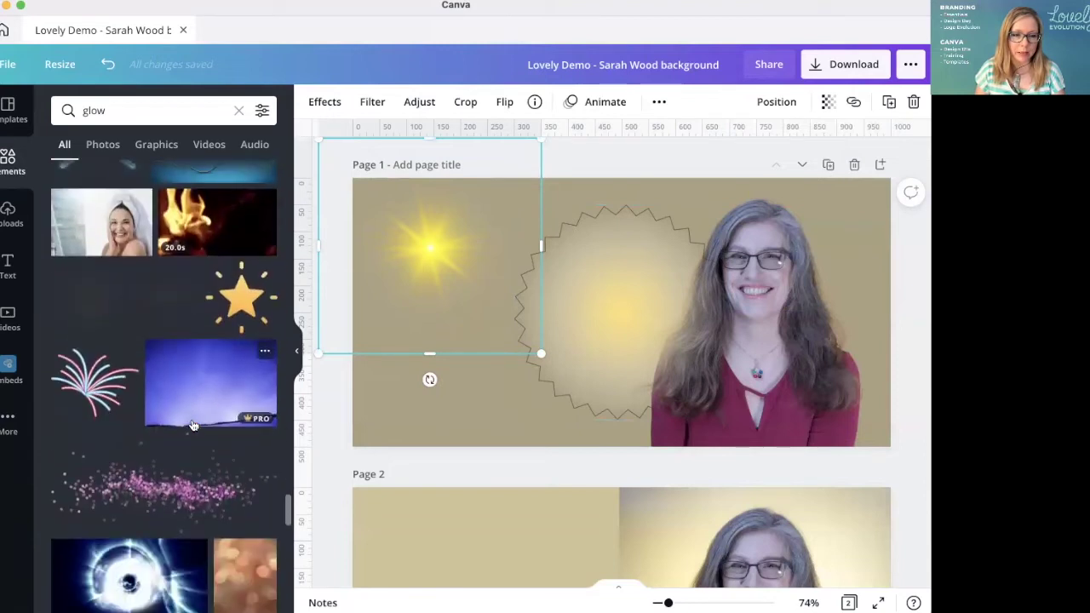
left_click(151, 107)
type("gradi")
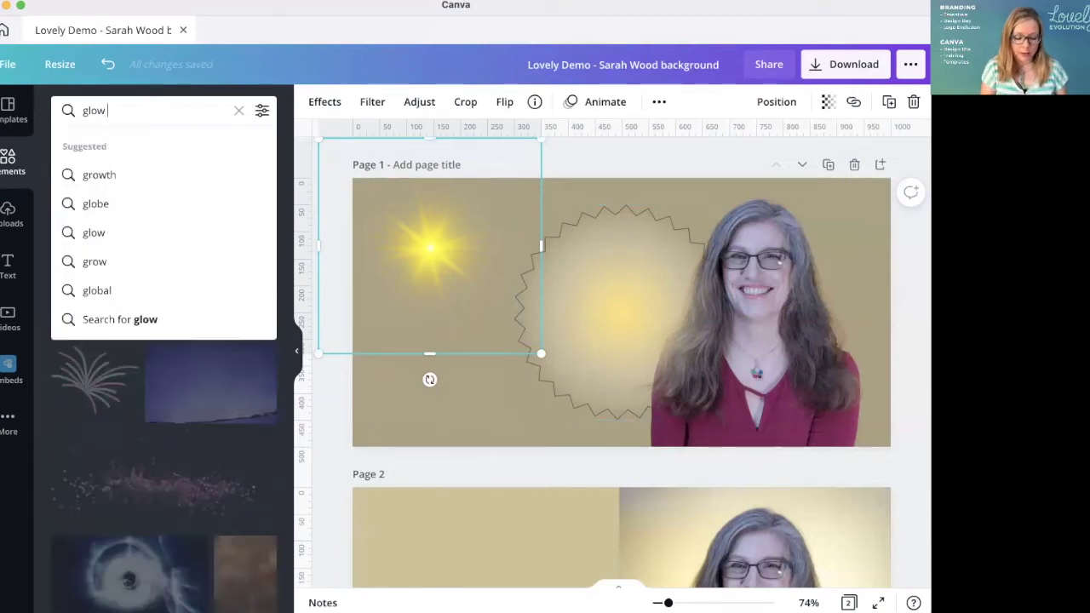
type("ent")
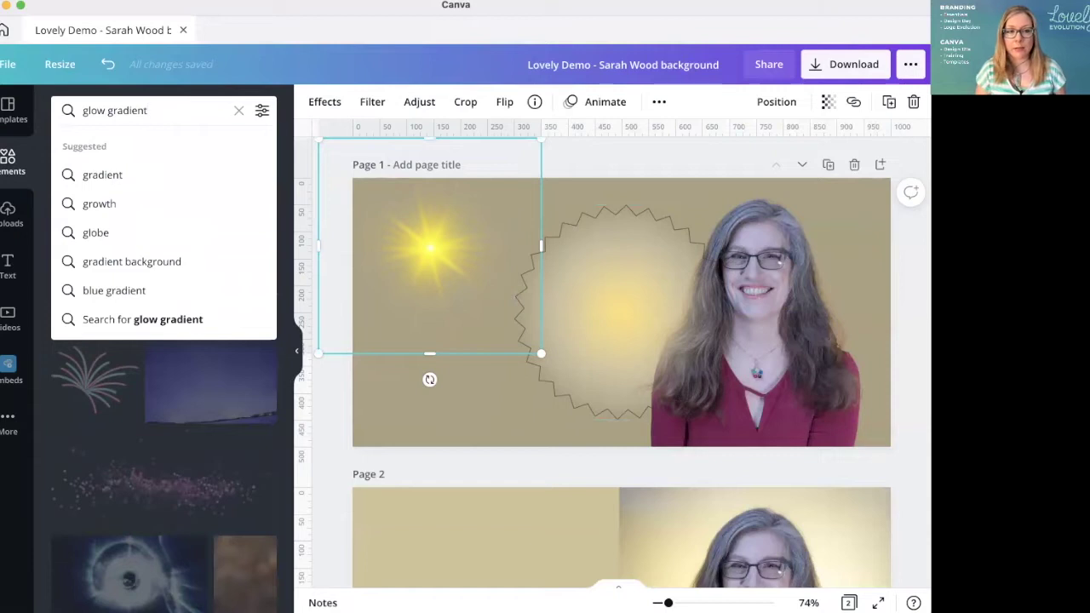
key("Return")
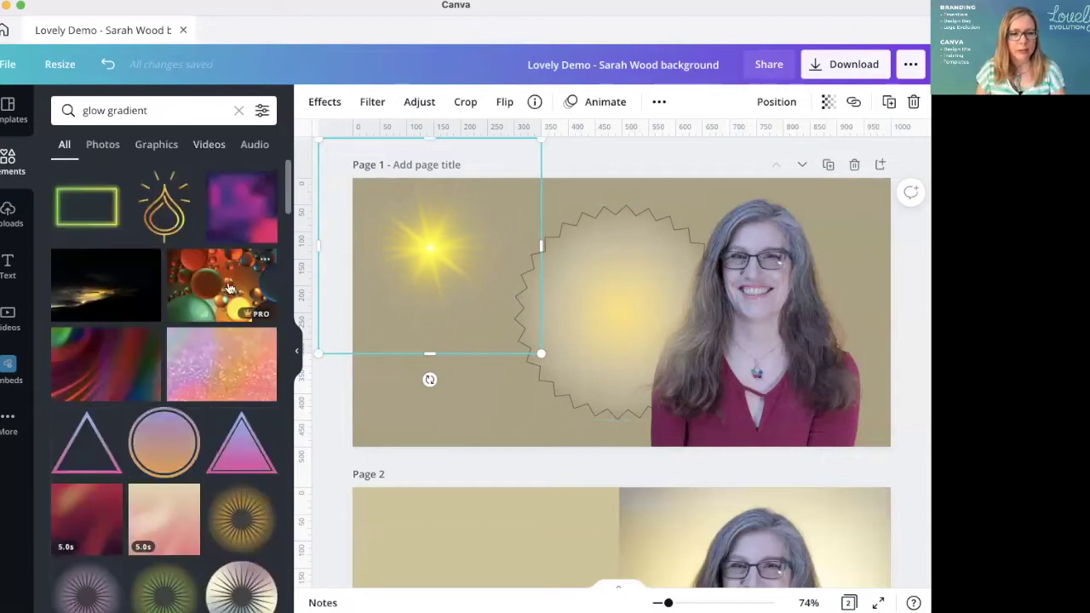
Try the blurred blue gradient photo from the glow gradient results on page 1, and delete it
scroll(214, 316, "down", 5)
scroll(215, 322, "down", 10)
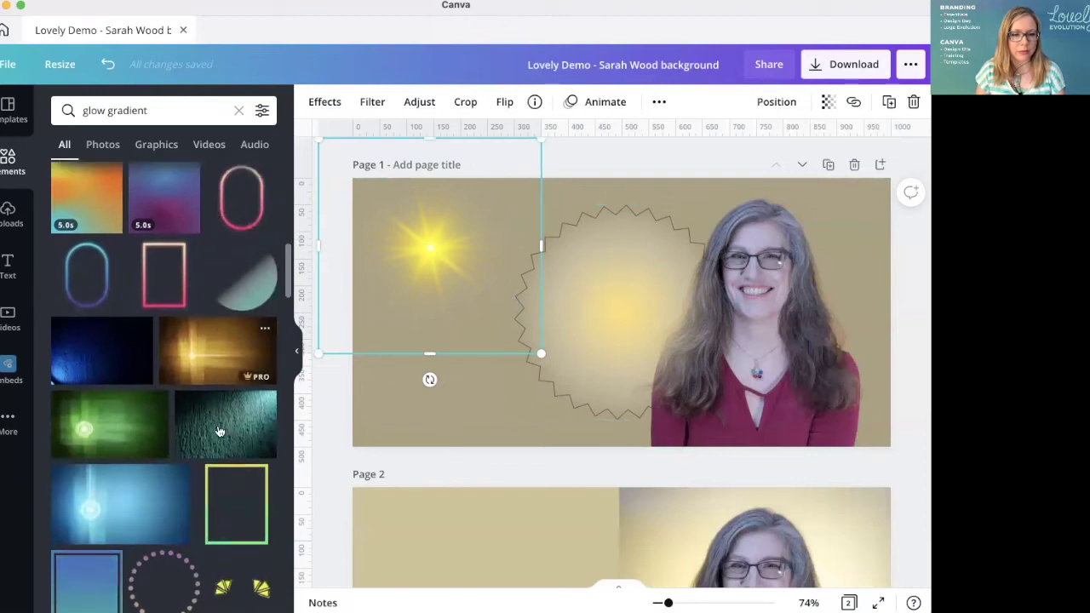
scroll(217, 324, "down", 10)
scroll(218, 447, "down", 10)
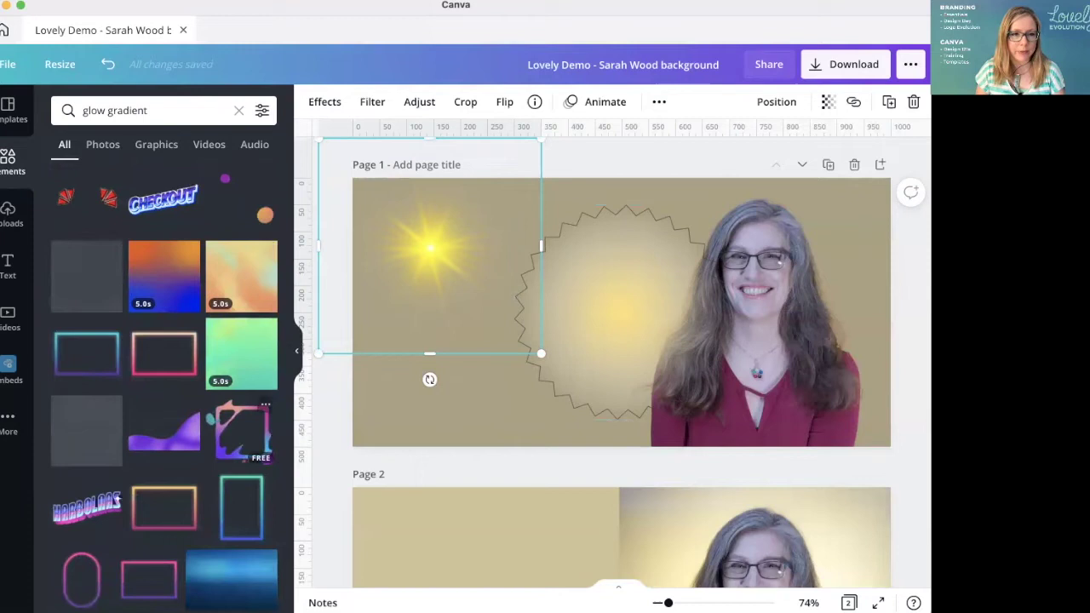
scroll(196, 409, "down", 3)
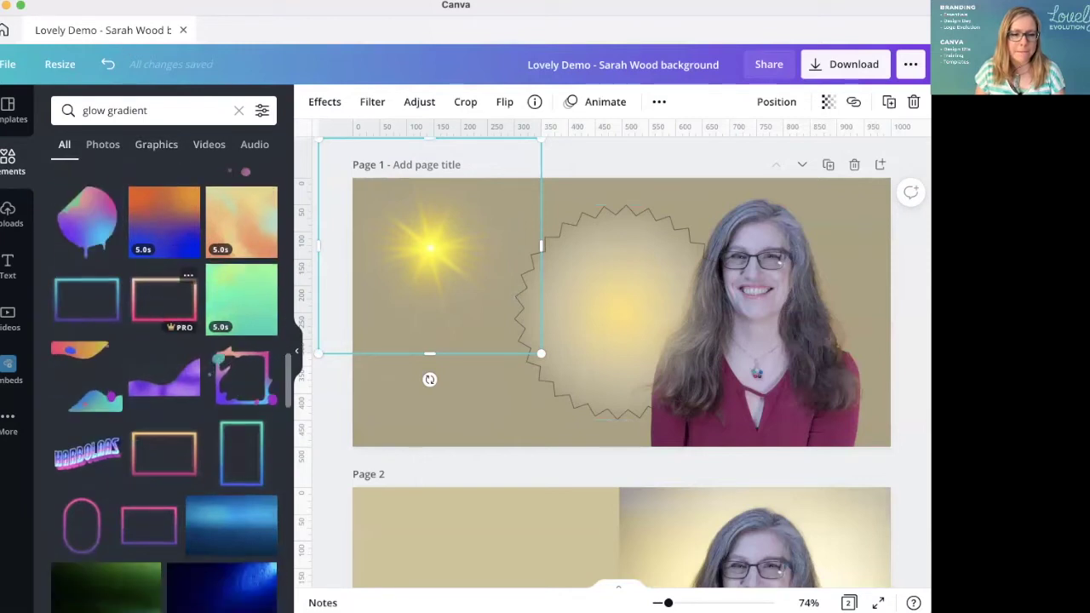
left_click(226, 484)
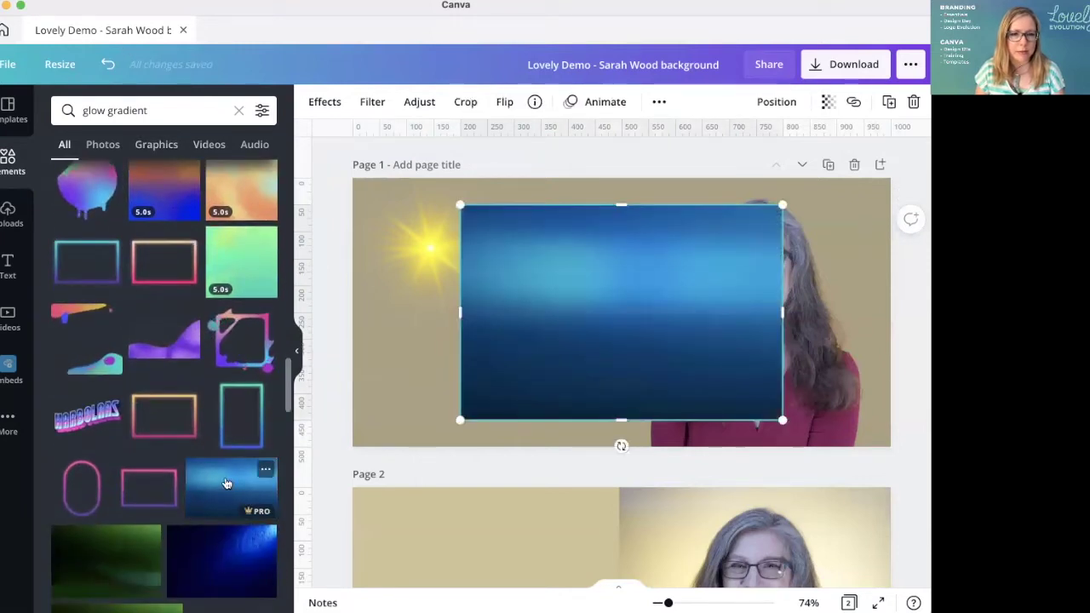
key("Delete")
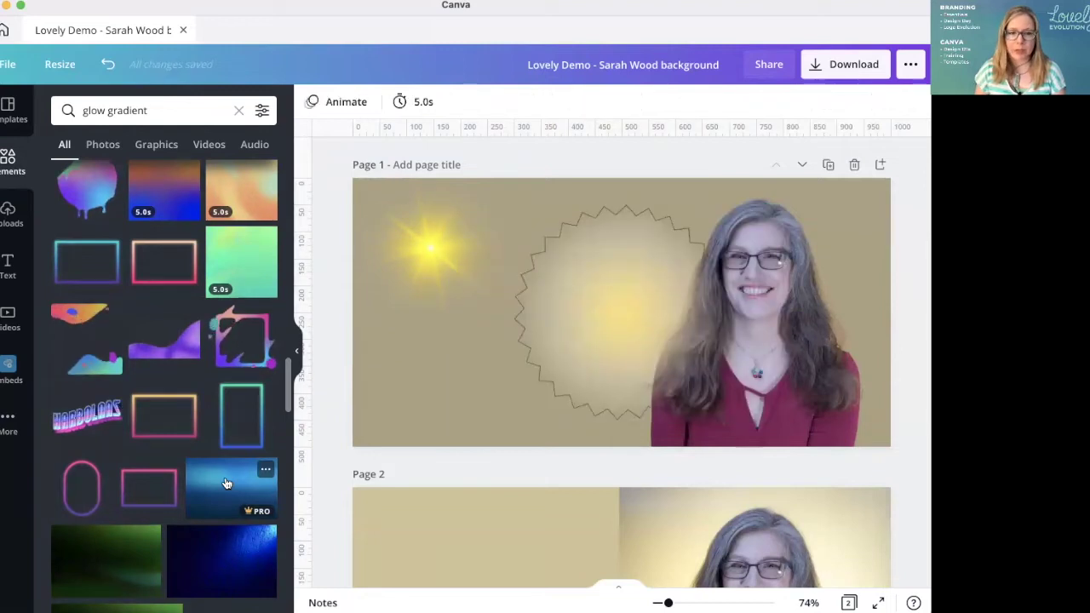
Add the blue gradient photo to page 1 again to view its image adjustment options, and remove it
left_click(226, 484)
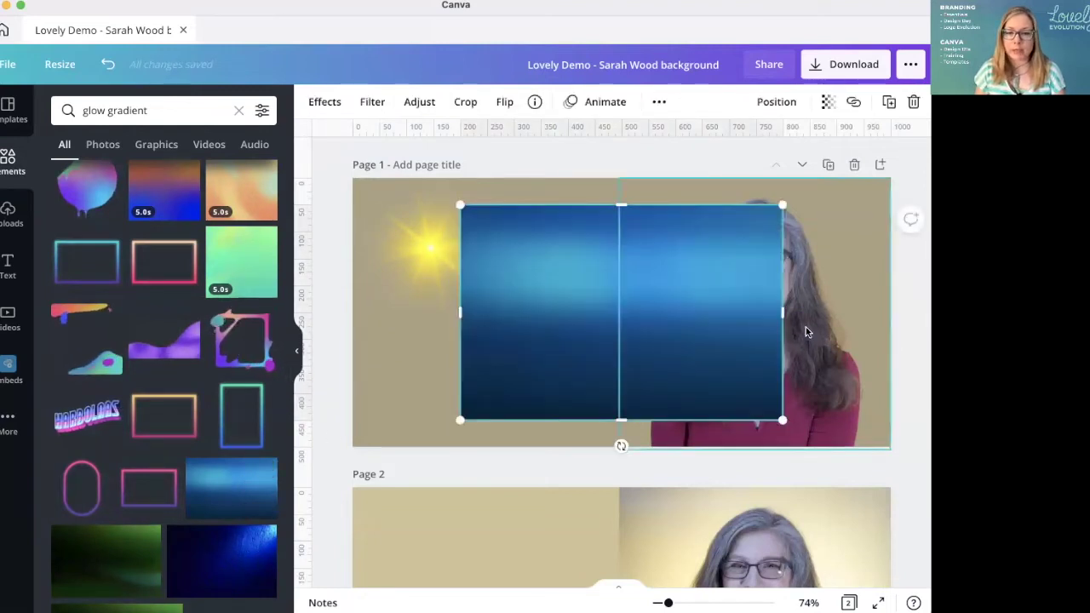
scroll(652, 295, "down", 2)
scroll(652, 330, "up", 2)
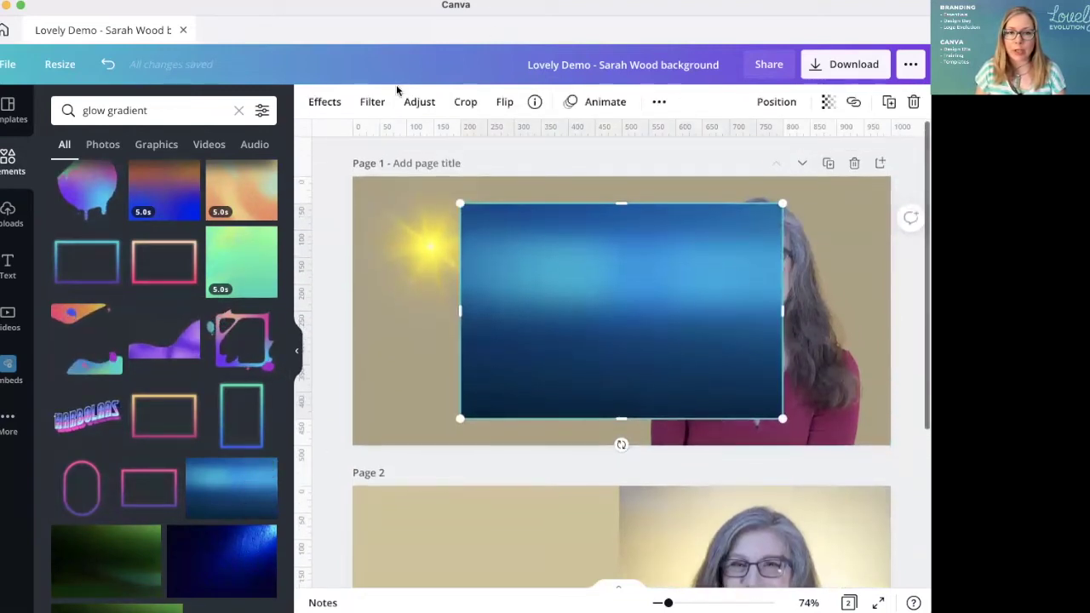
left_click(419, 103)
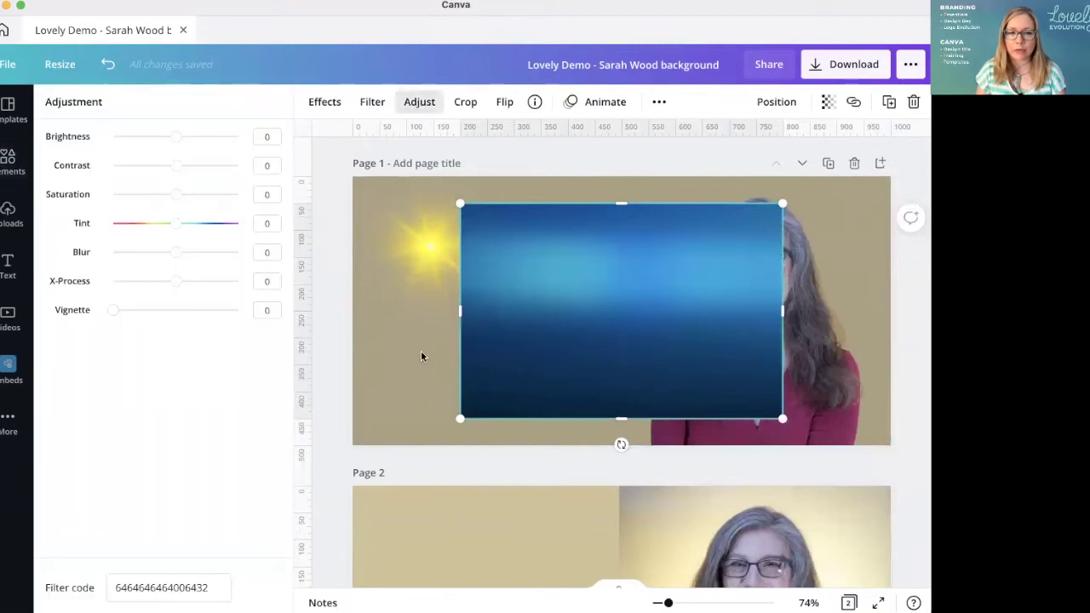
key("Delete")
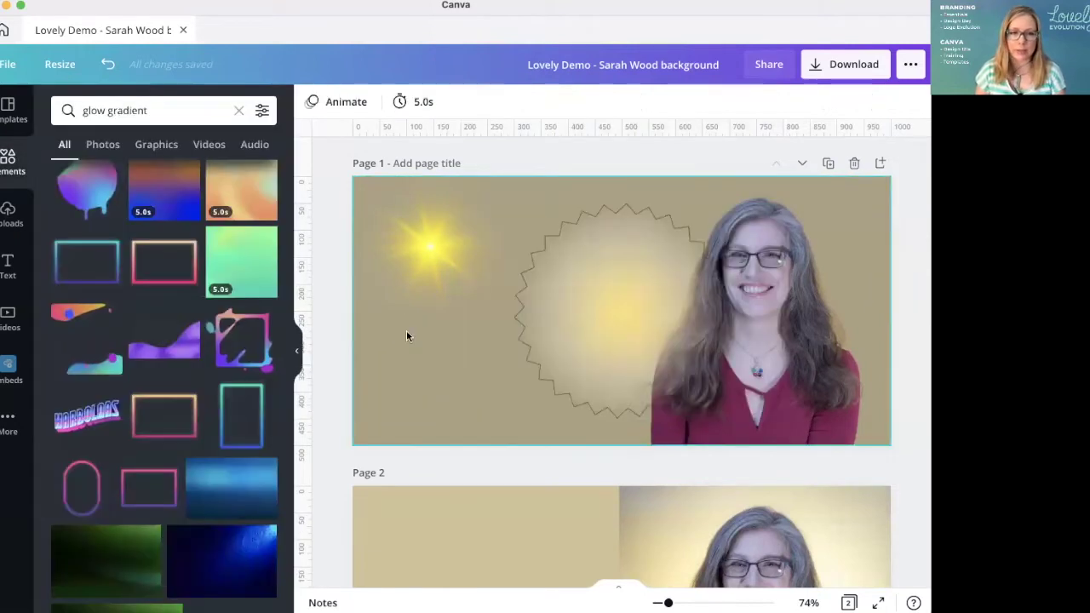
Filter the glow gradient results by yellow and place the white-and-yellow gradient graphic in page 1's lower left area
left_click(263, 112)
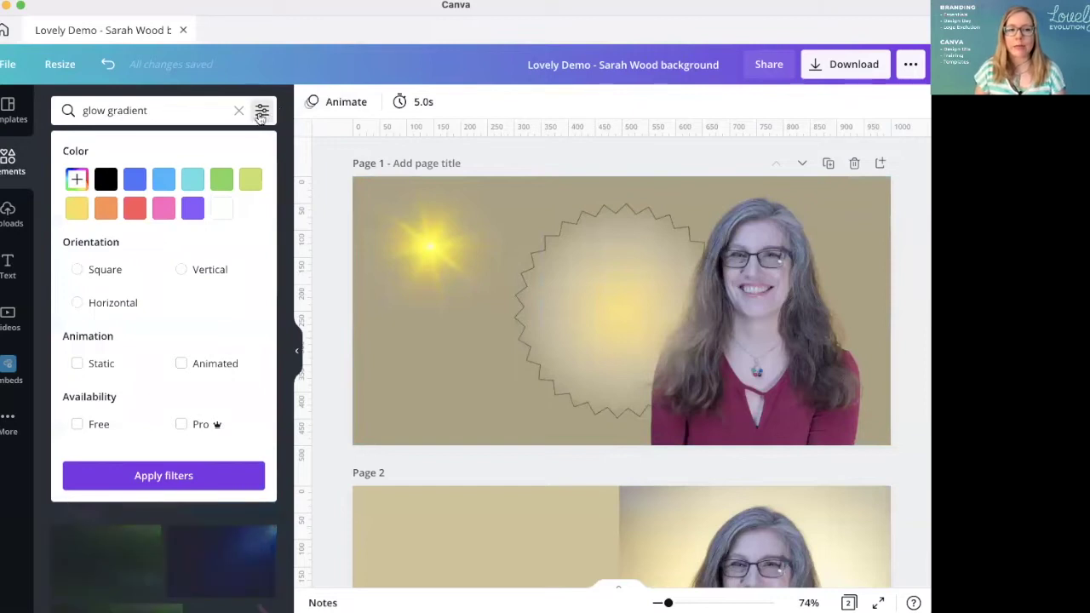
left_click(75, 209)
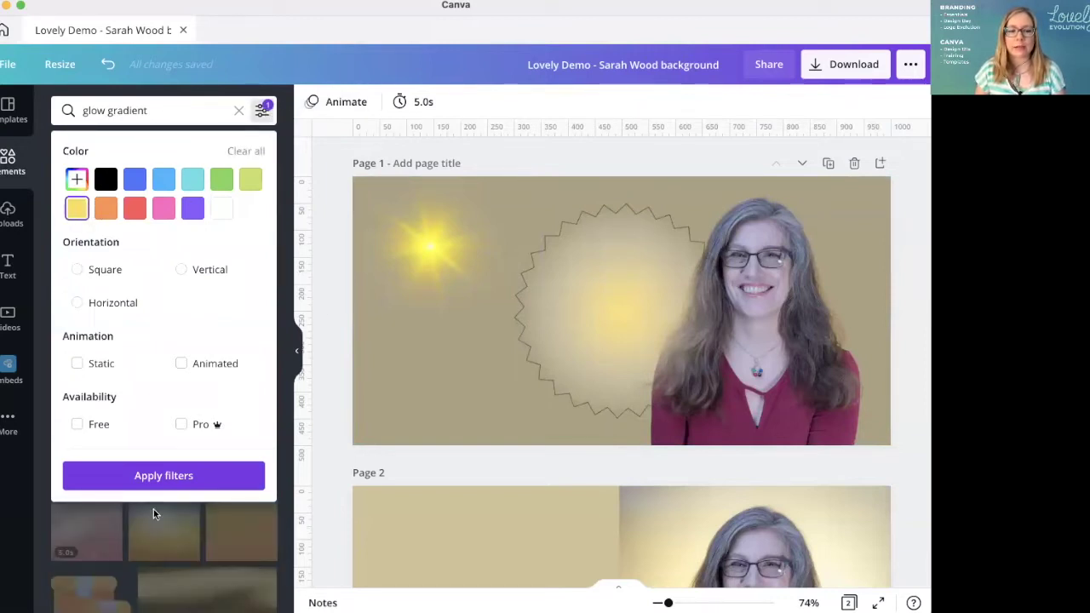
left_click(163, 475)
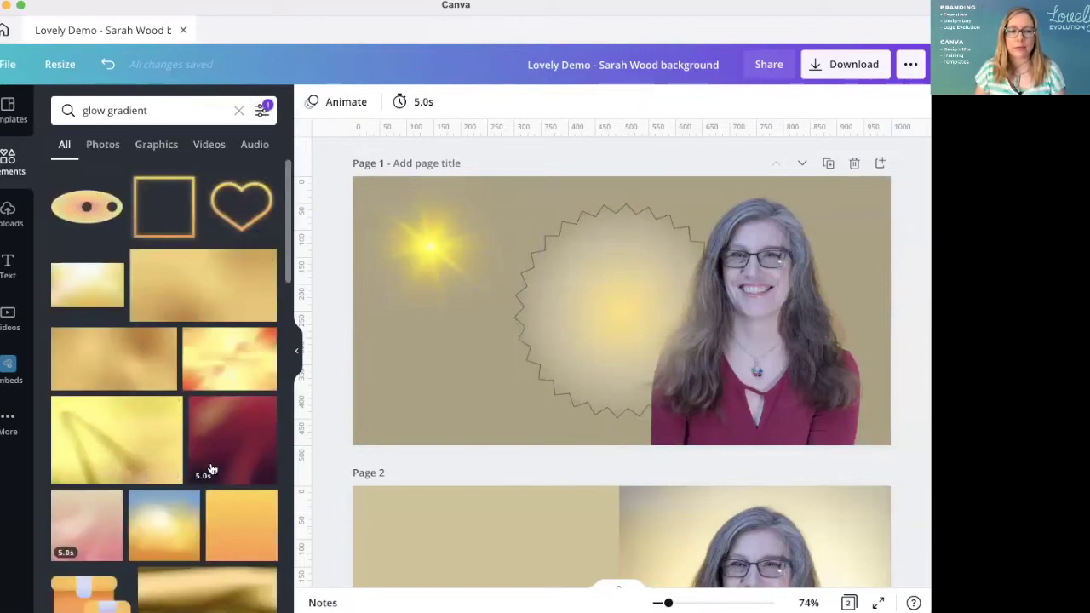
left_click(77, 286)
left_click_drag(622, 341, 490, 382)
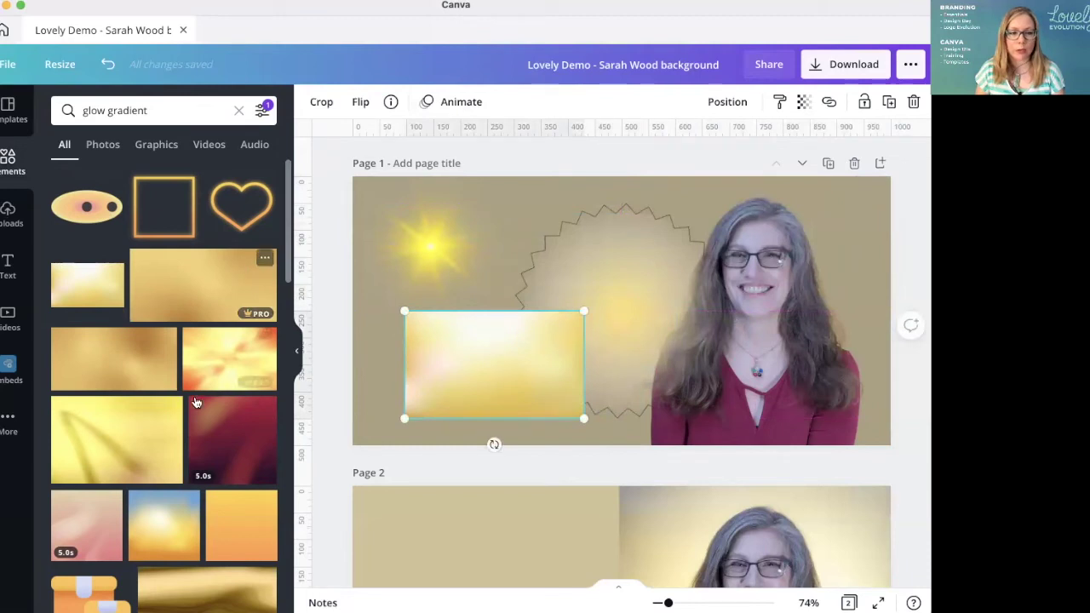
Add the blurred gold gradient photo from the yellow results to page 1 and align it to the page's upper right corner
scroll(197, 388, "down", 2)
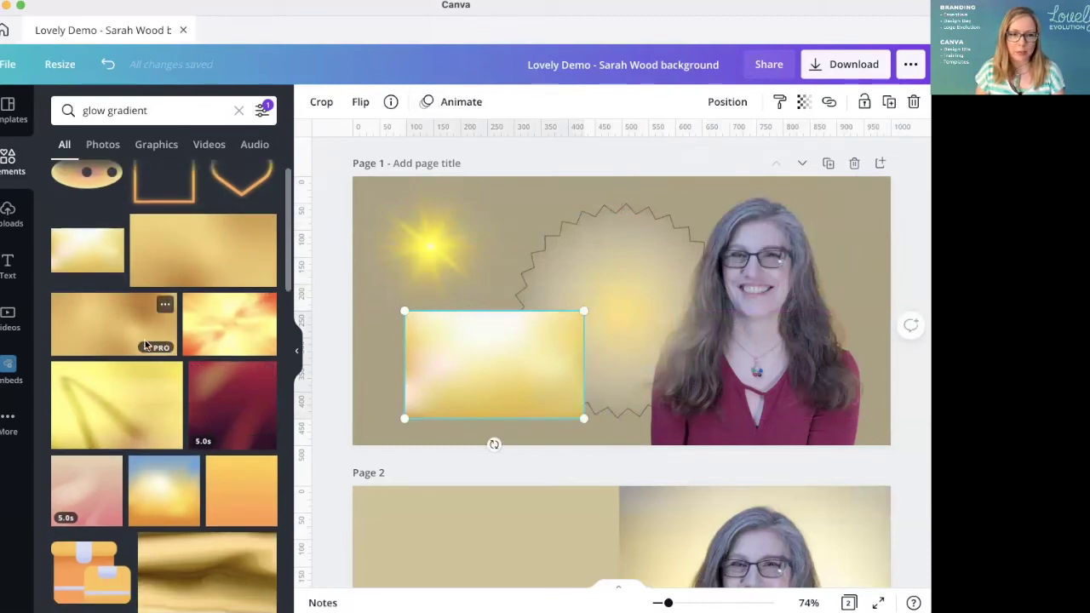
scroll(154, 345, "down", 3)
scroll(154, 345, "down", 2)
scroll(154, 344, "up", 4)
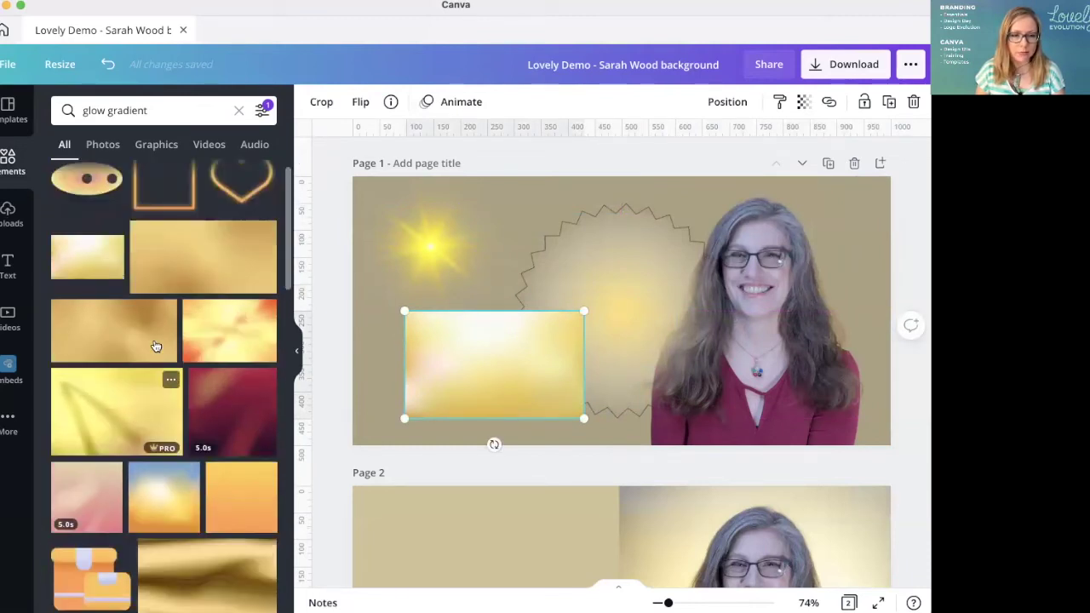
left_click(157, 353)
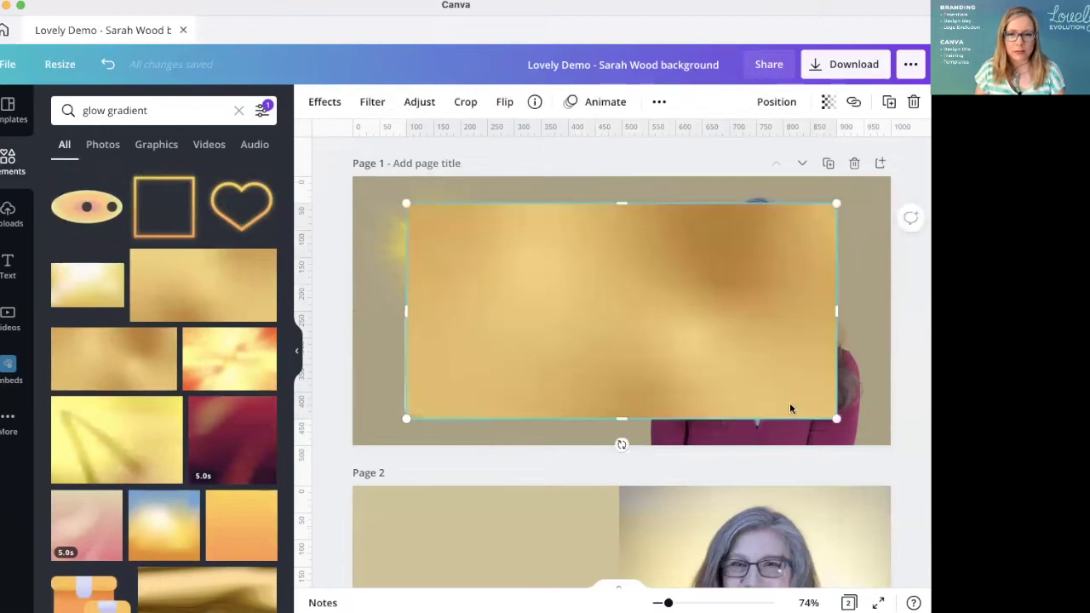
scroll(781, 419, "down", 2)
scroll(703, 292, "up", 2)
left_click_drag(703, 292, 755, 270)
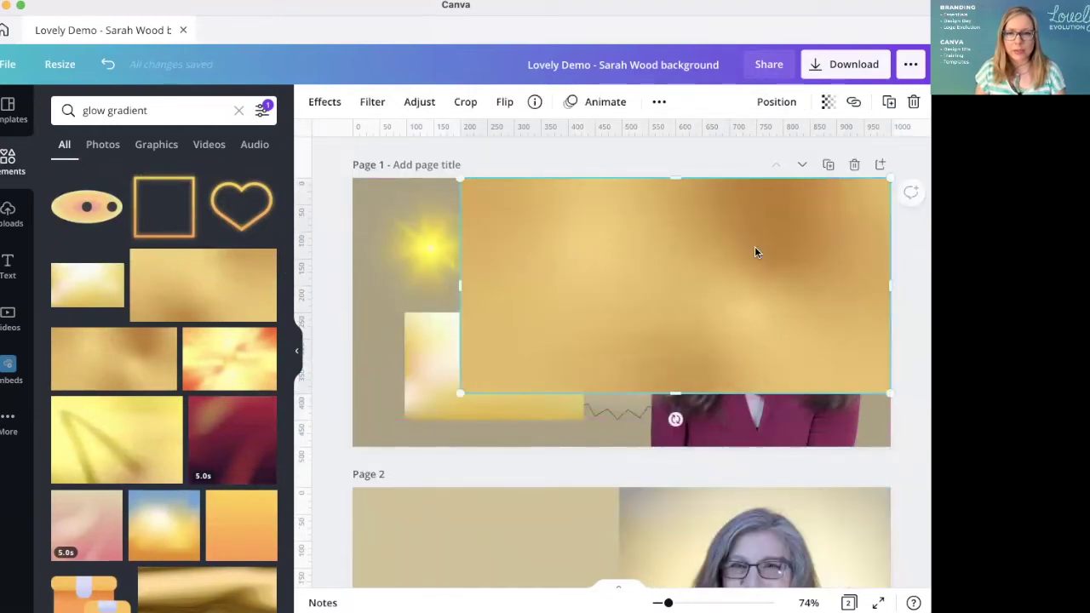
Duplicate page 1, and delete the gold gradient photo from the original page
left_click(830, 165)
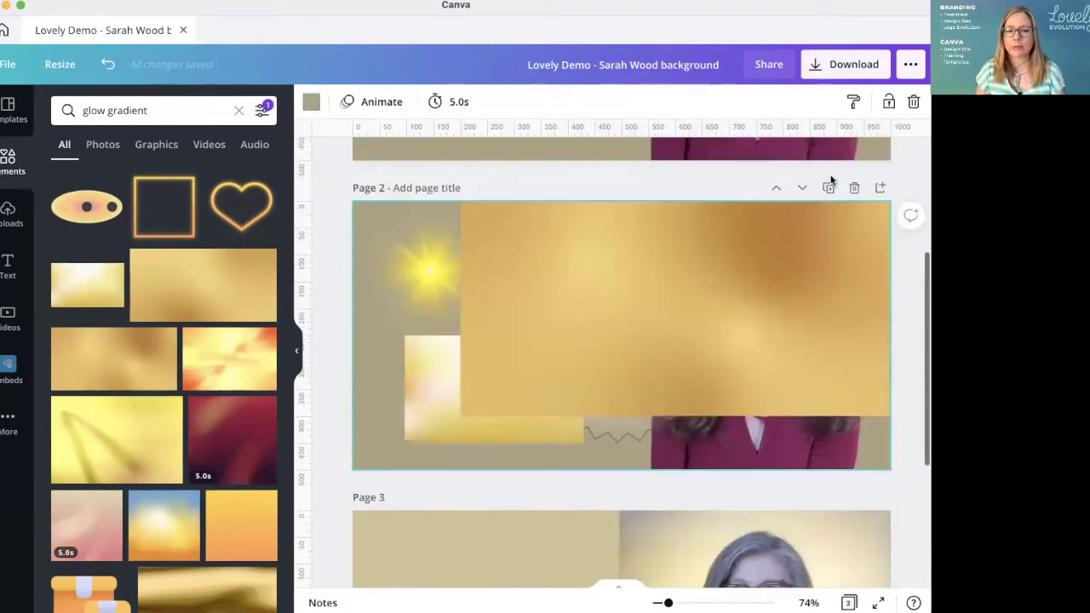
scroll(754, 310, "up", 3)
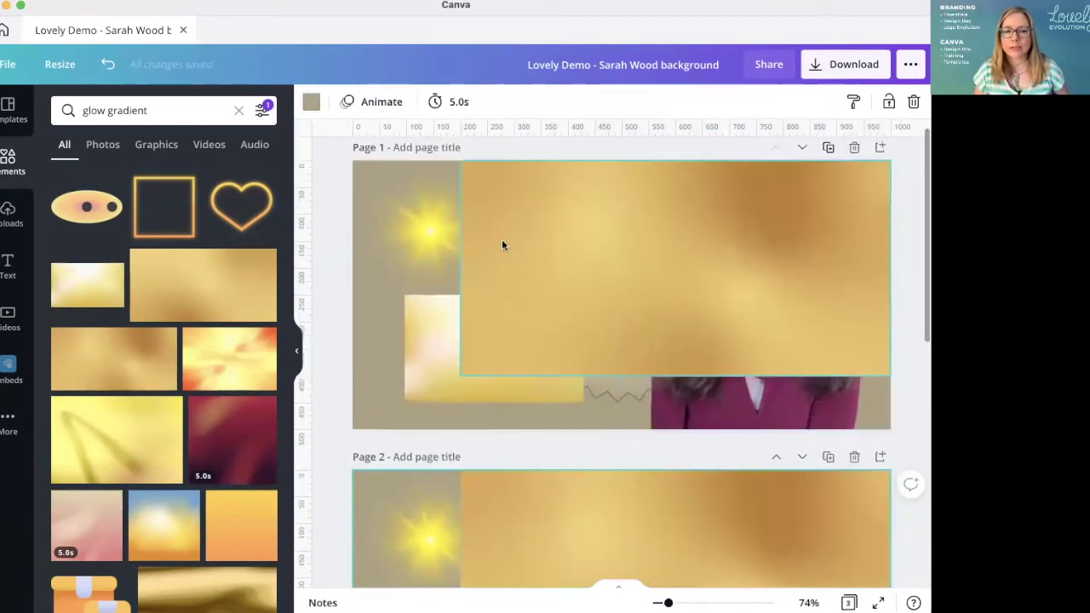
left_click(502, 245)
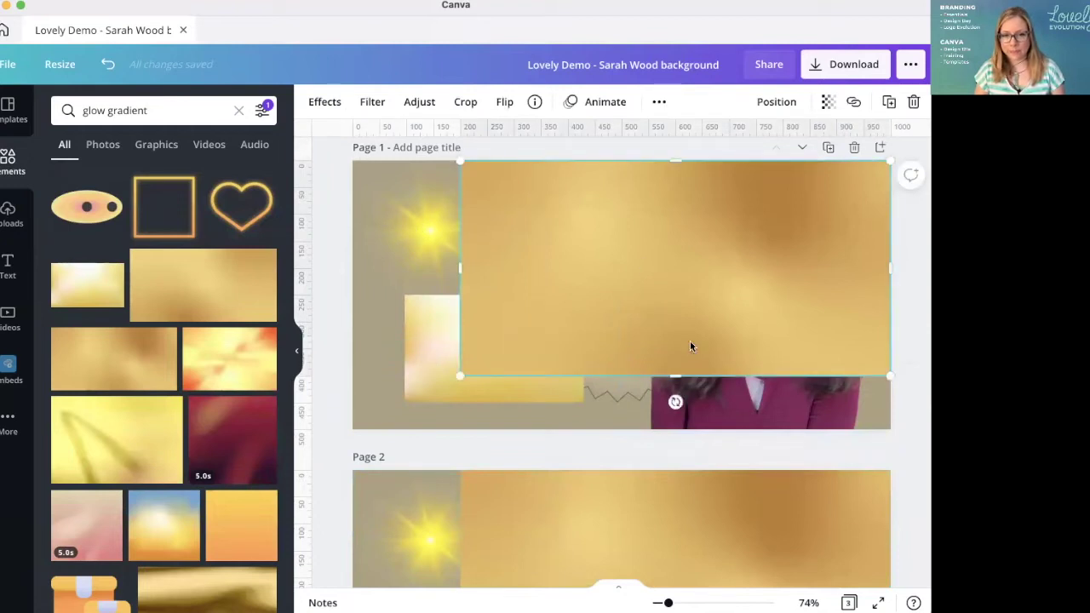
key("BackSpace")
Copy page 1's white-and-yellow gradient graphic onto page 2 and place it over the lower part of the portrait
left_click(461, 342)
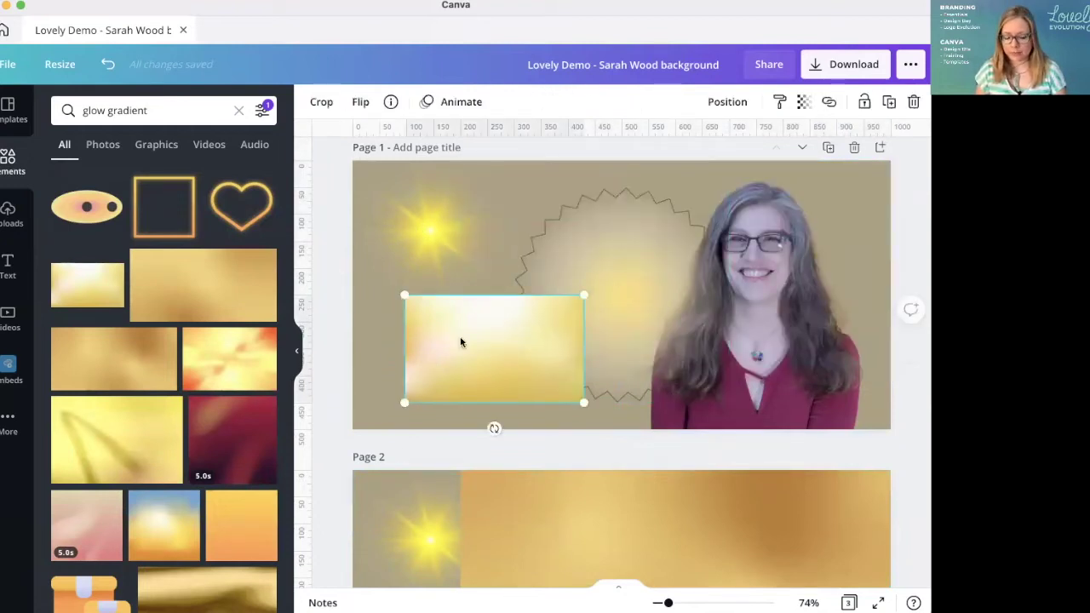
scroll(500, 320, "down", 2)
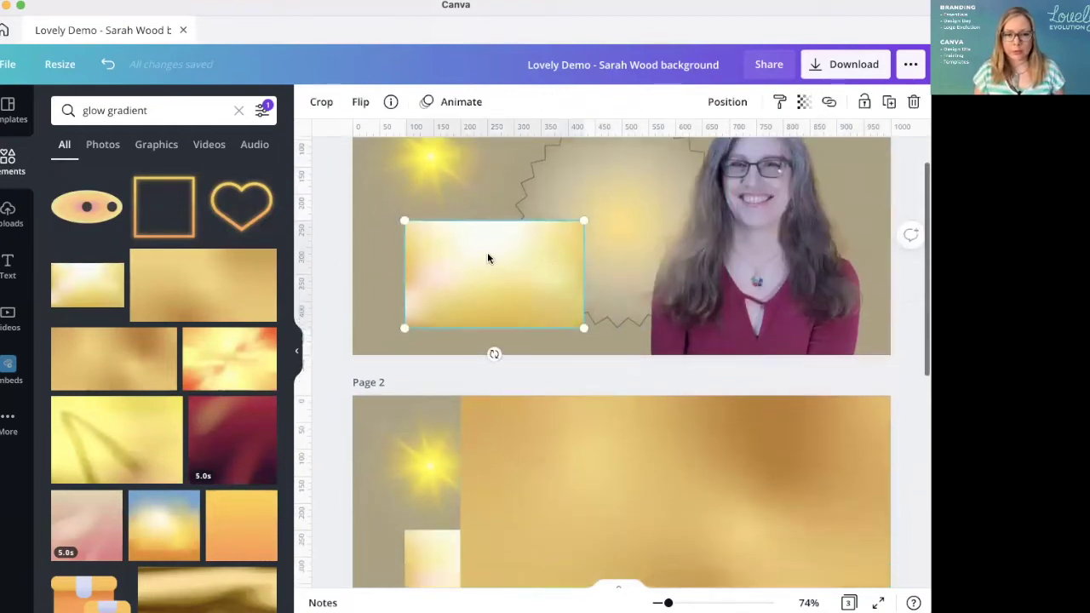
scroll(511, 267, "down", 5)
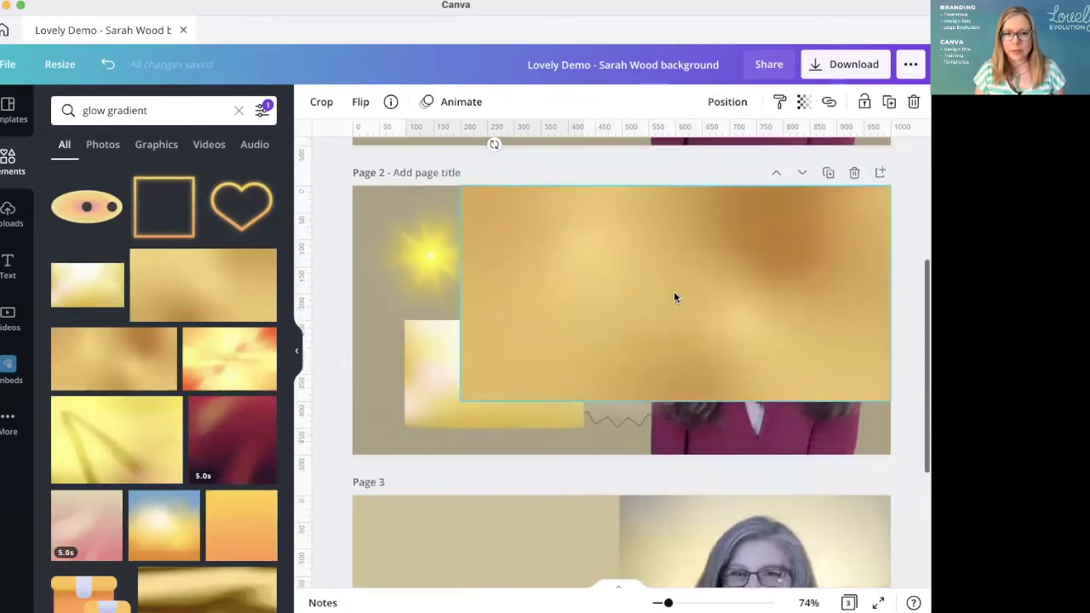
key("super+v")
left_click_drag(484, 371, 706, 372)
Delete page 2's original white-and-yellow graphic in the lower left area and the yellow starburst
left_click(438, 367)
key("Delete")
left_click(472, 304)
left_click(448, 264)
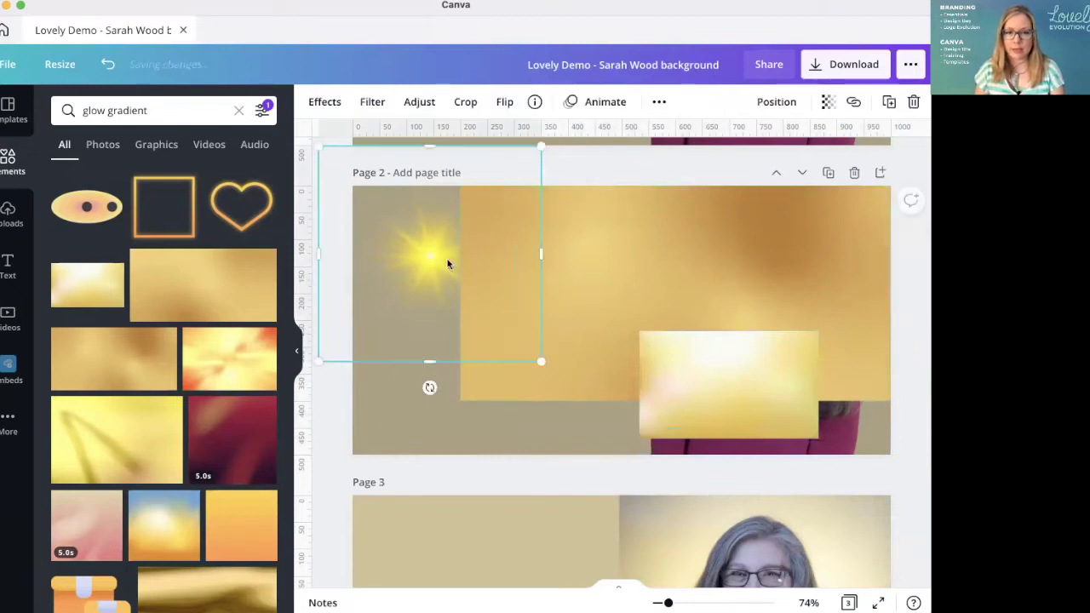
key("Delete")
Send page 2's gold gradient photo behind the portrait and enlarge it to 1,000 by 500 to fill the page
left_click(615, 270)
left_click(775, 103)
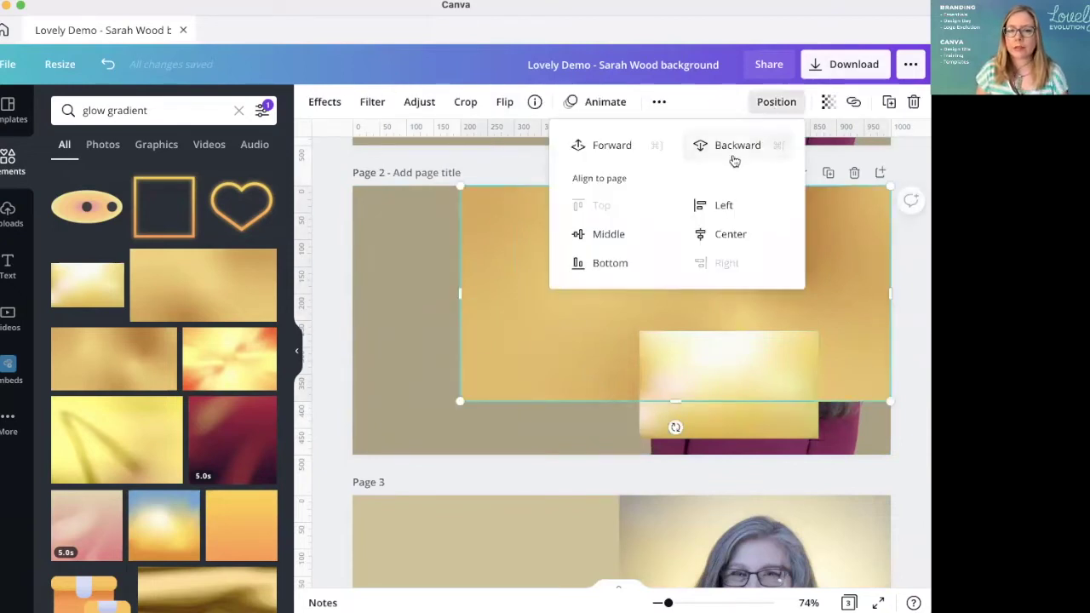
left_click(731, 156)
left_click(475, 377)
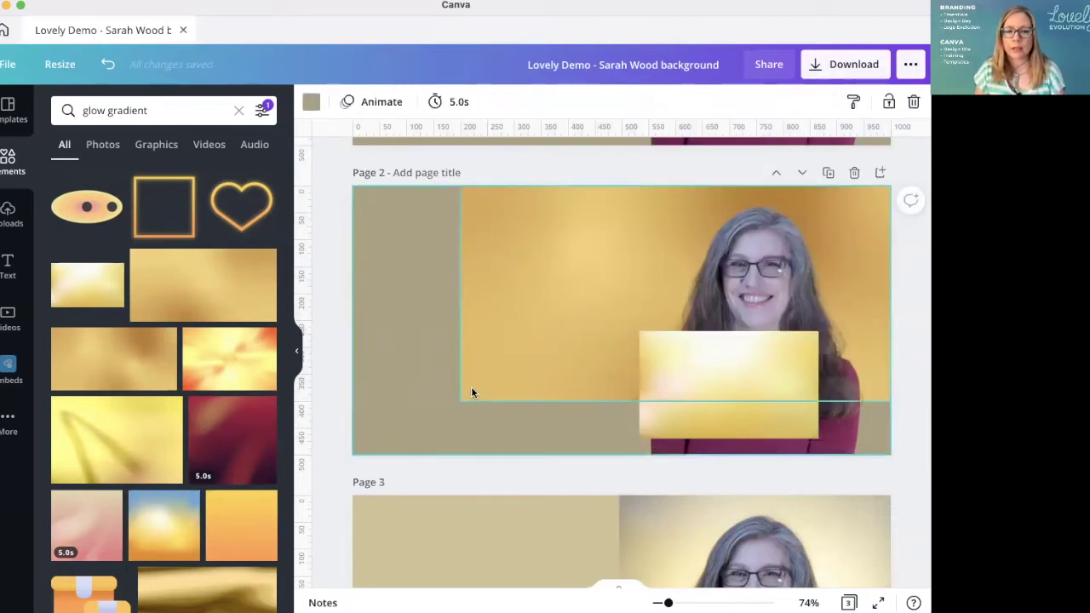
left_click_drag(460, 401, 382, 448)
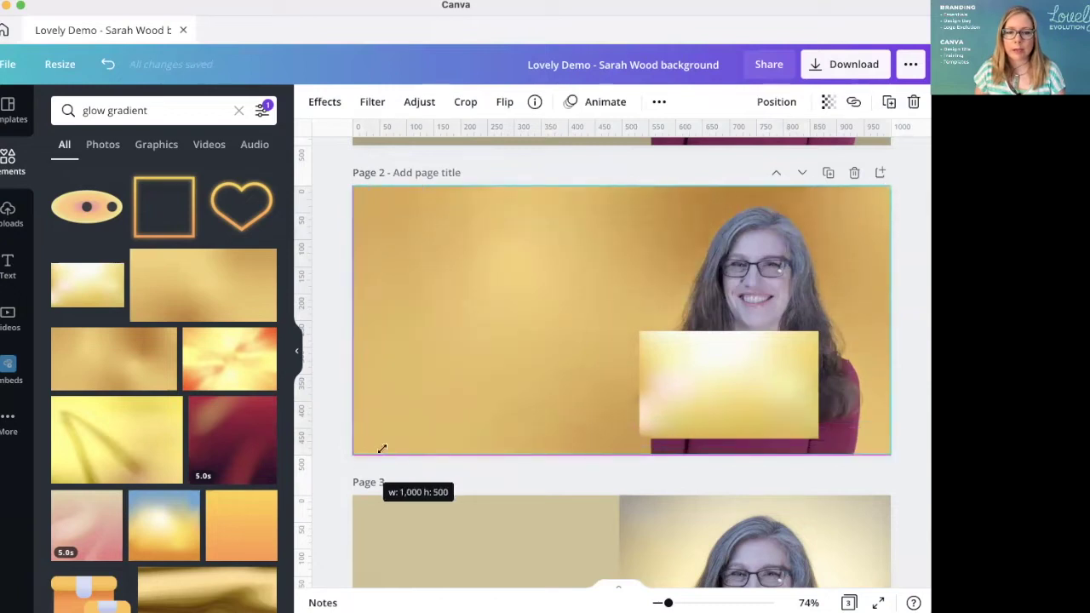
Move the white-and-yellow graphic to page 2's lower left area and flip the gold background photo horizontally
left_click_drag(681, 389, 436, 403)
left_click(510, 258)
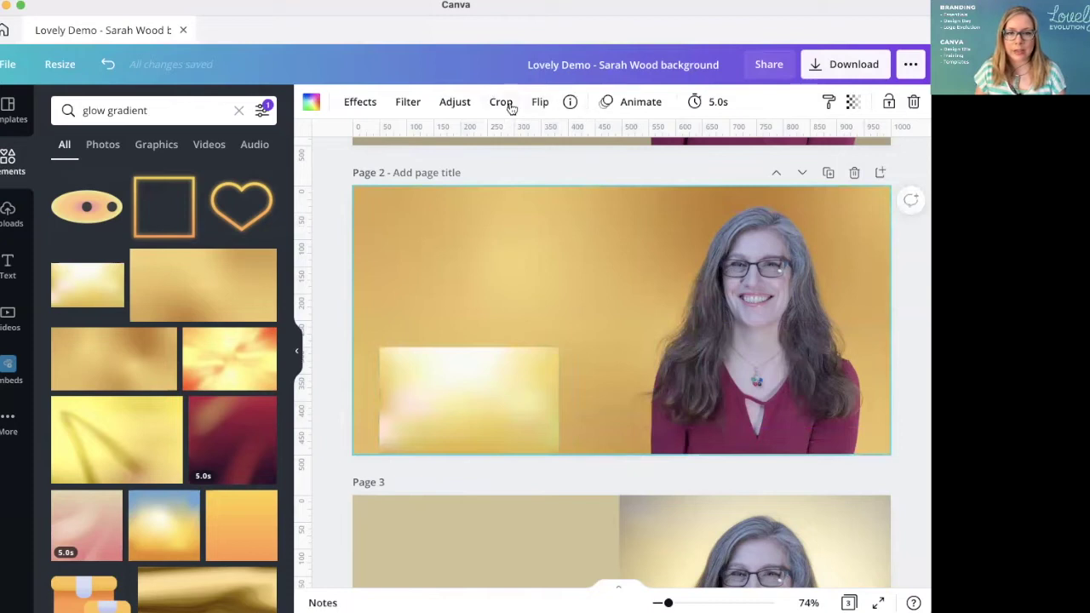
left_click(539, 103)
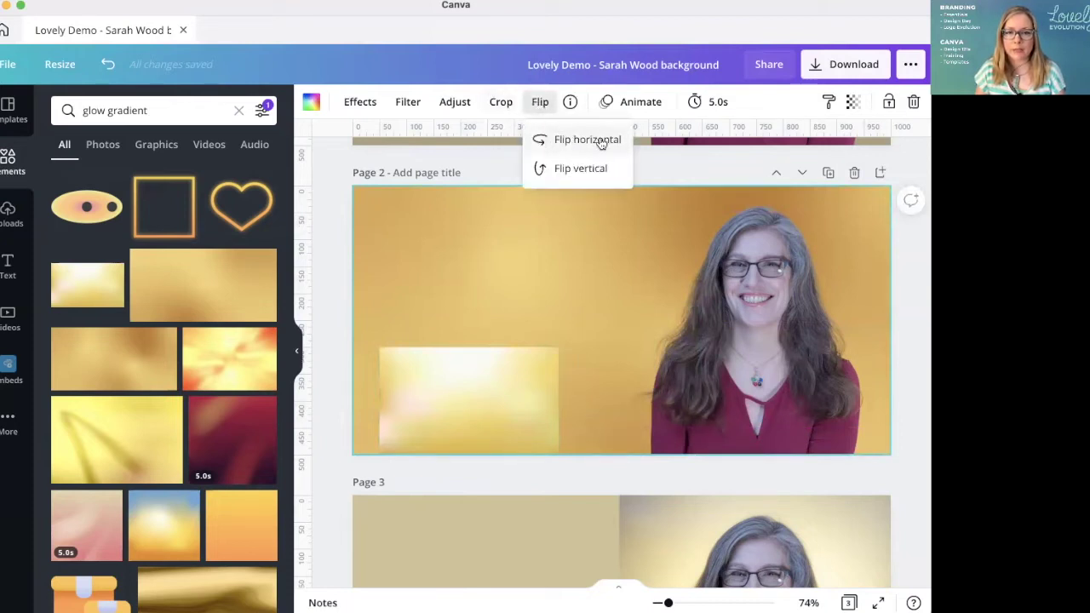
left_click(601, 141)
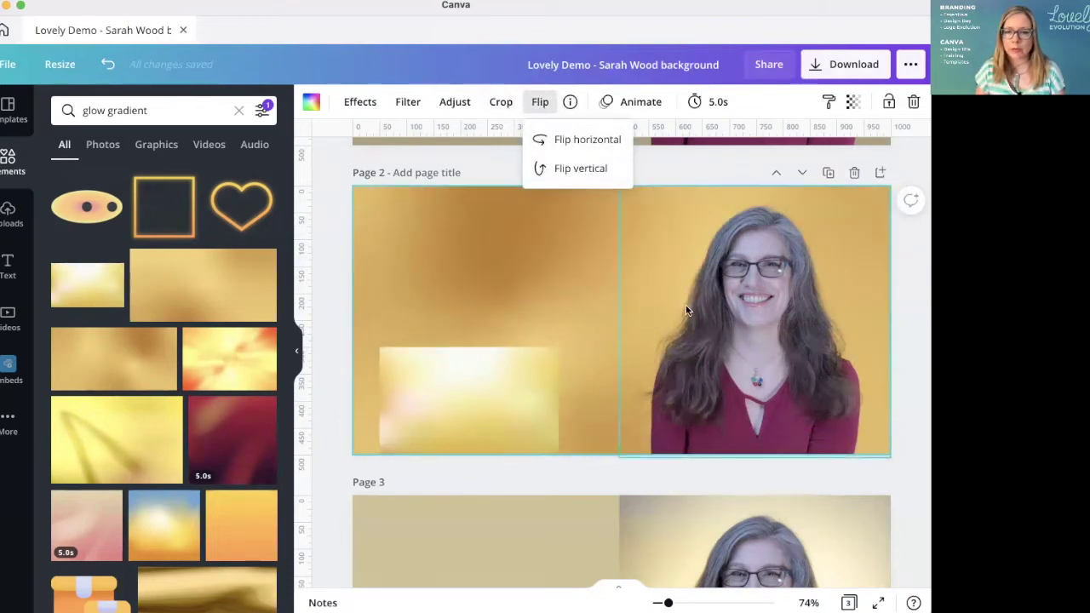
Move the white-and-yellow gradient graphic from page 2 to the upper left area of page 3
left_click(454, 102)
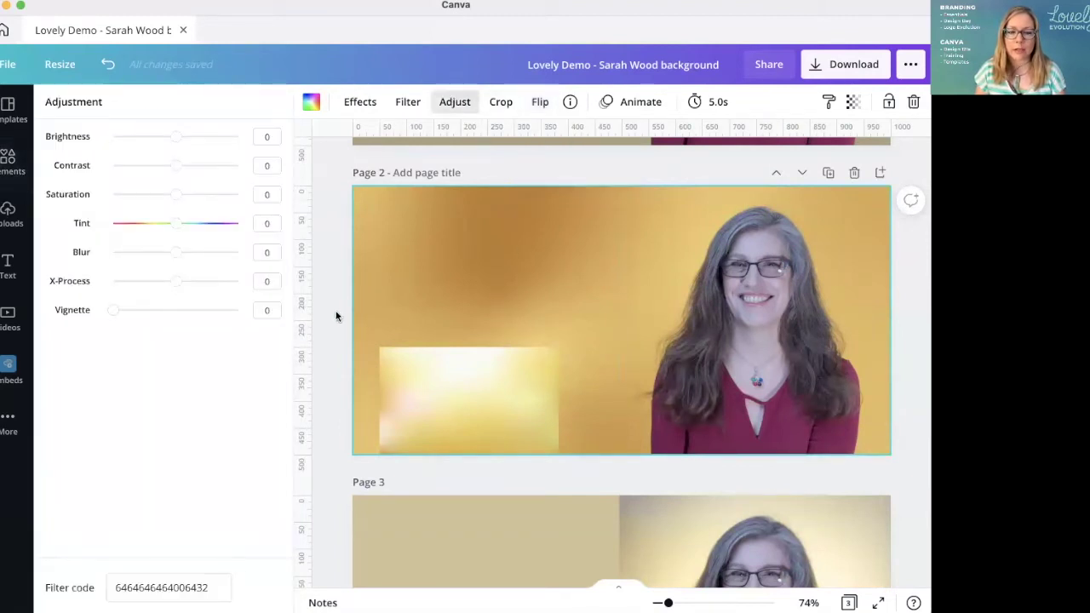
left_click(474, 403)
left_click_drag(482, 446, 477, 551)
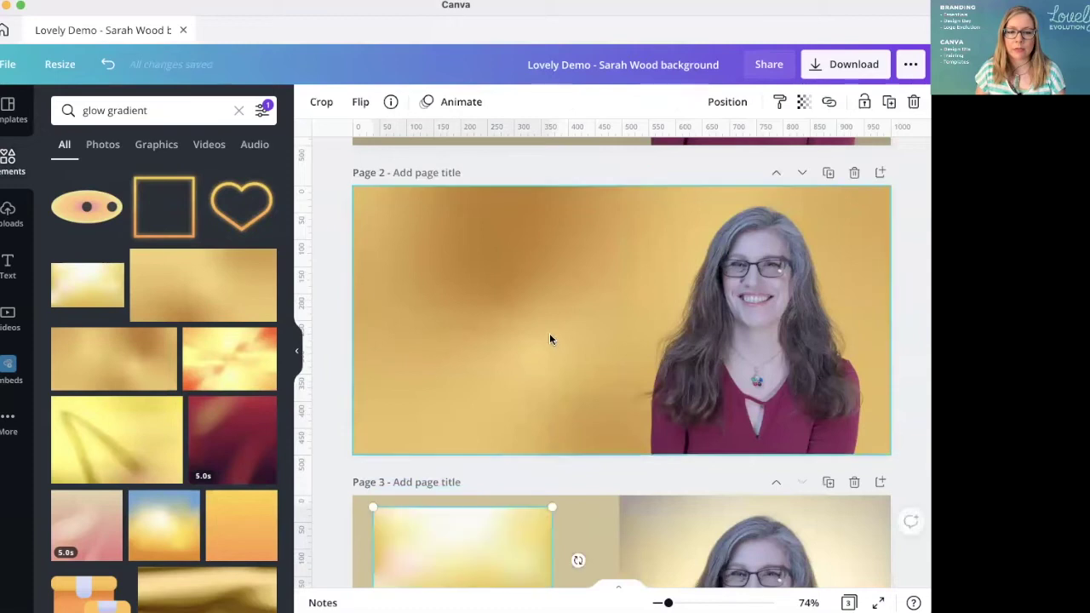
Set the brightness of page 2's gold background photo to 17 and its saturation to -57
left_click(526, 279)
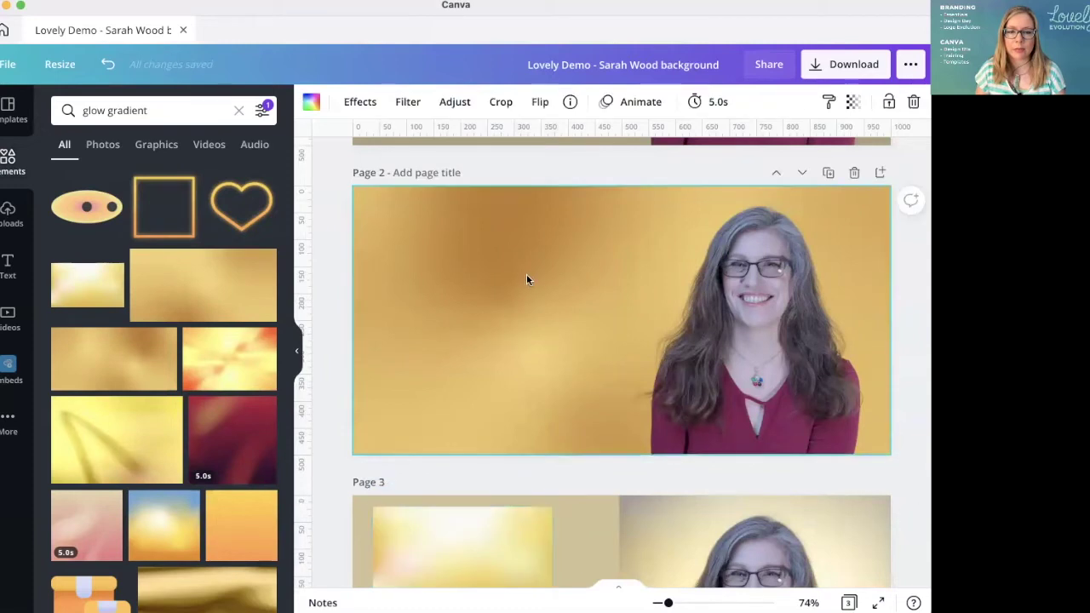
left_click(452, 108)
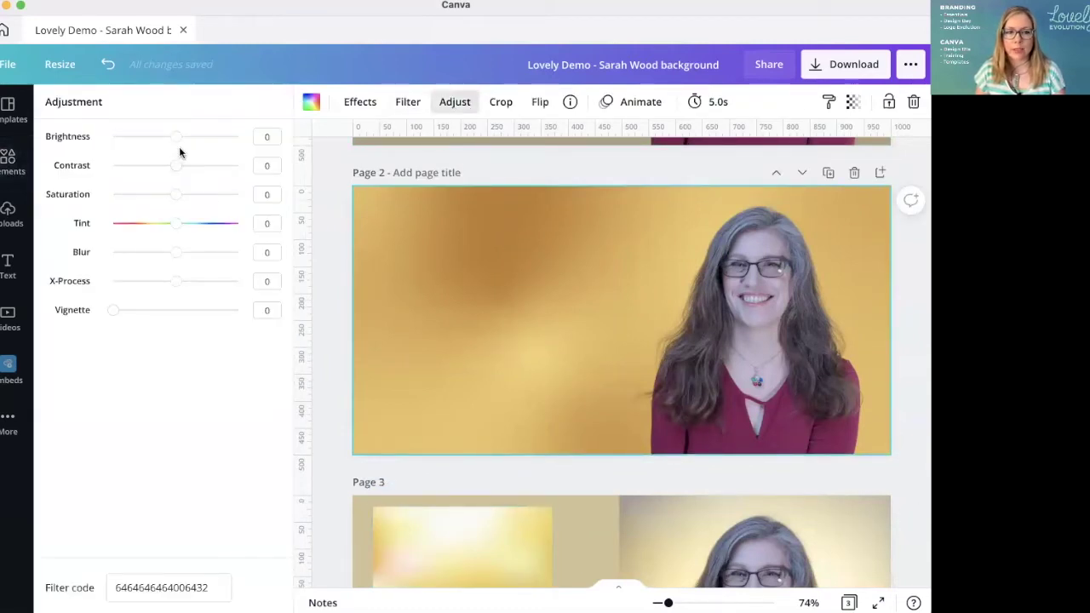
left_click_drag(179, 139, 186, 137)
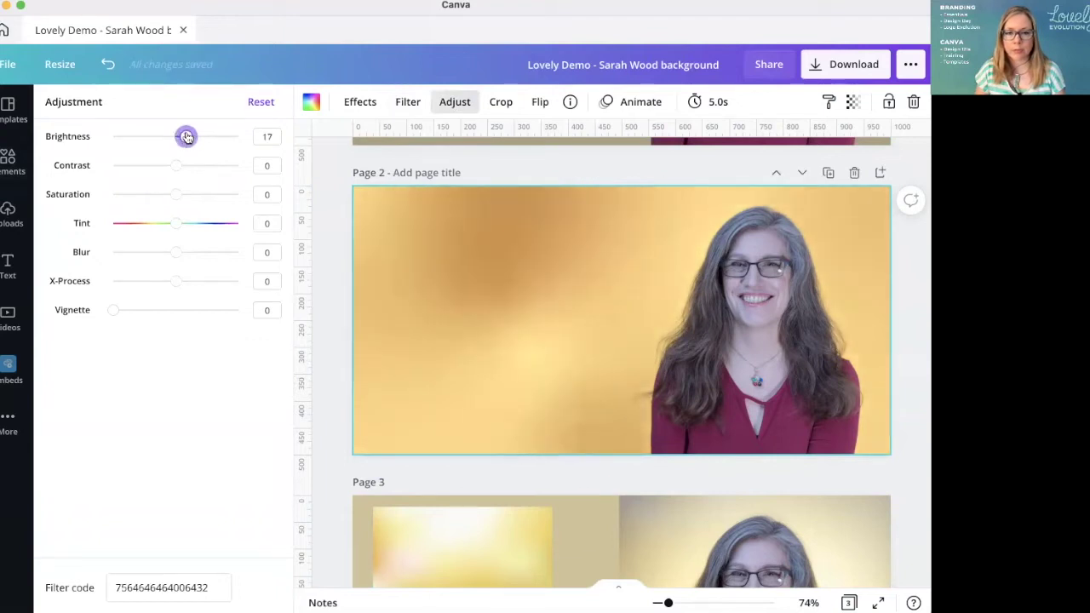
left_click_drag(178, 199, 144, 197)
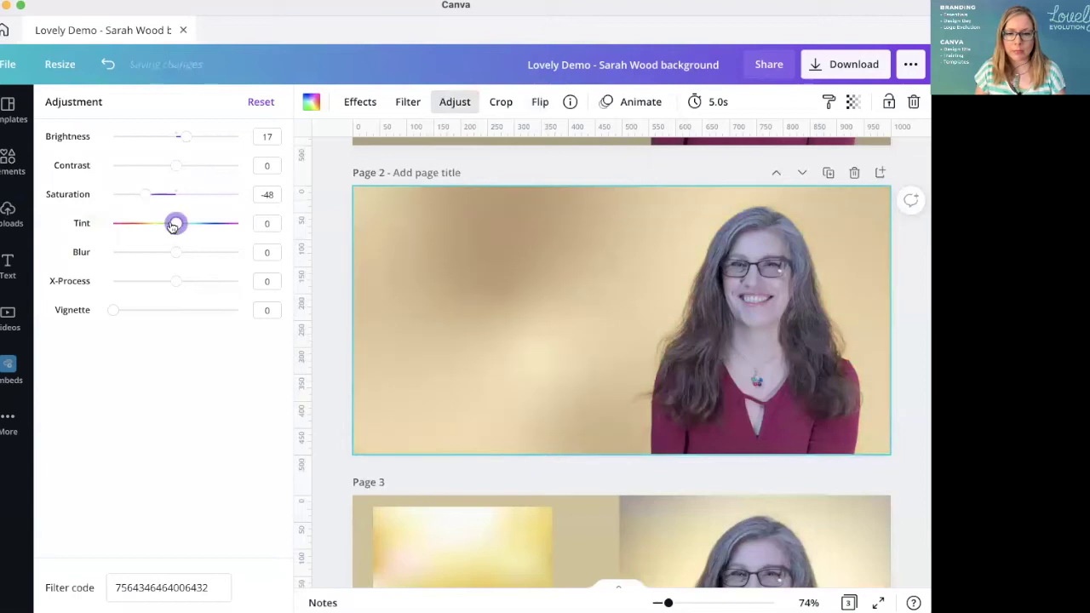
left_click_drag(175, 224, 174, 224)
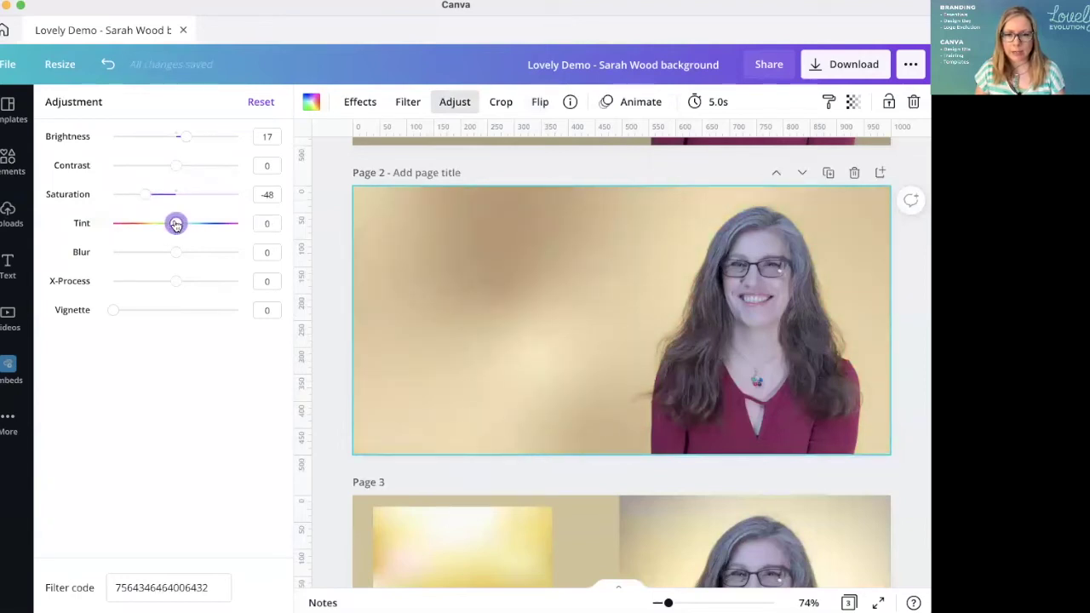
left_click_drag(174, 224, 176, 224)
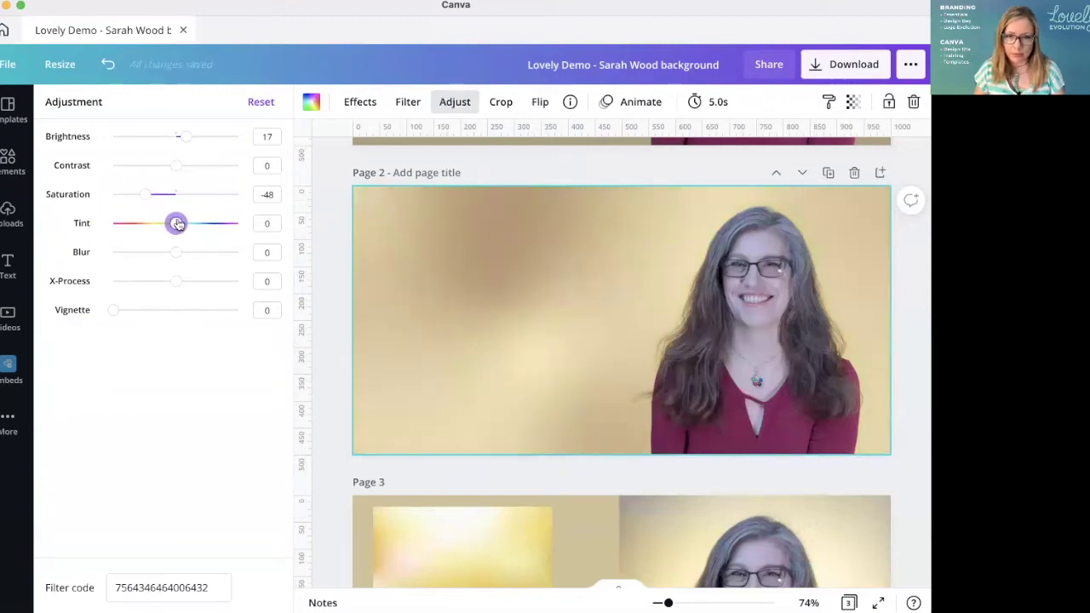
left_click_drag(147, 197, 141, 197)
left_click(347, 228)
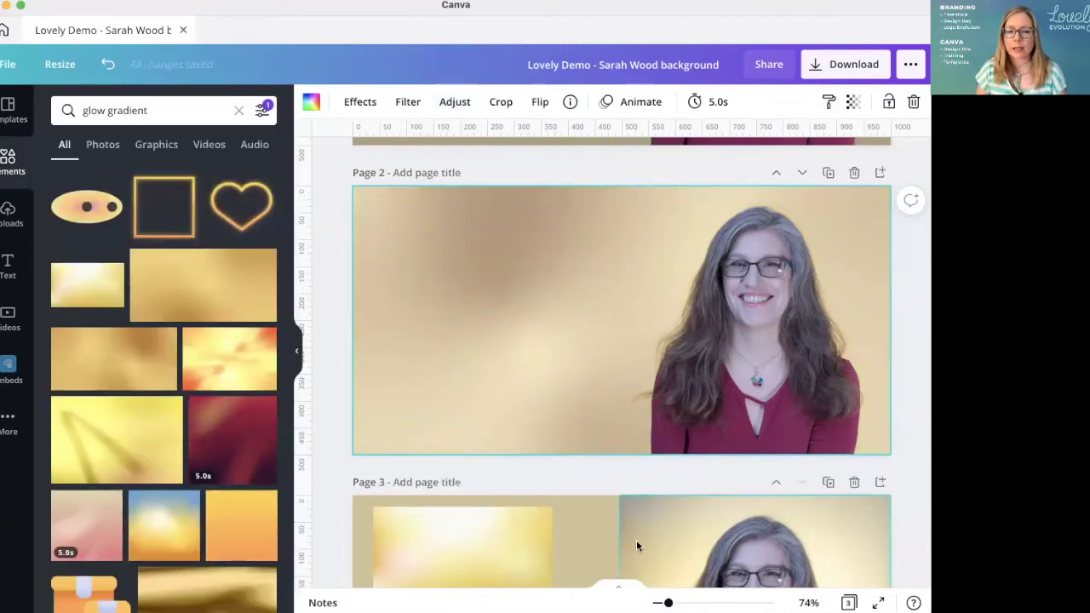
Compare page 2's background with page 3, and set the transparency of page 2's gold photo to 31
scroll(630, 477, "down", 2)
scroll(480, 519, "down", 2)
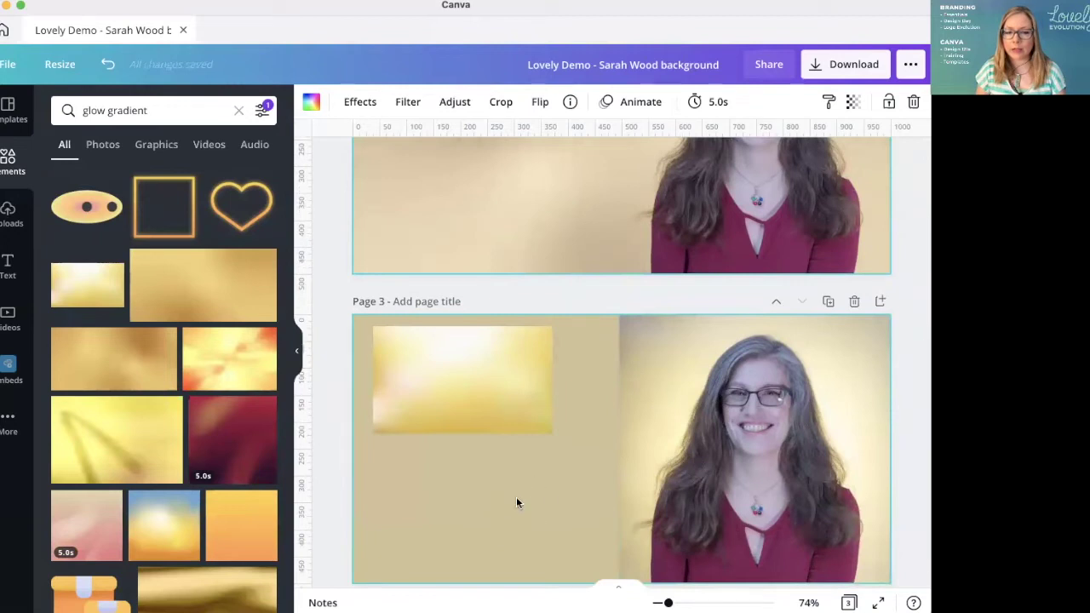
scroll(603, 361, "up", 2)
scroll(602, 361, "up", 3)
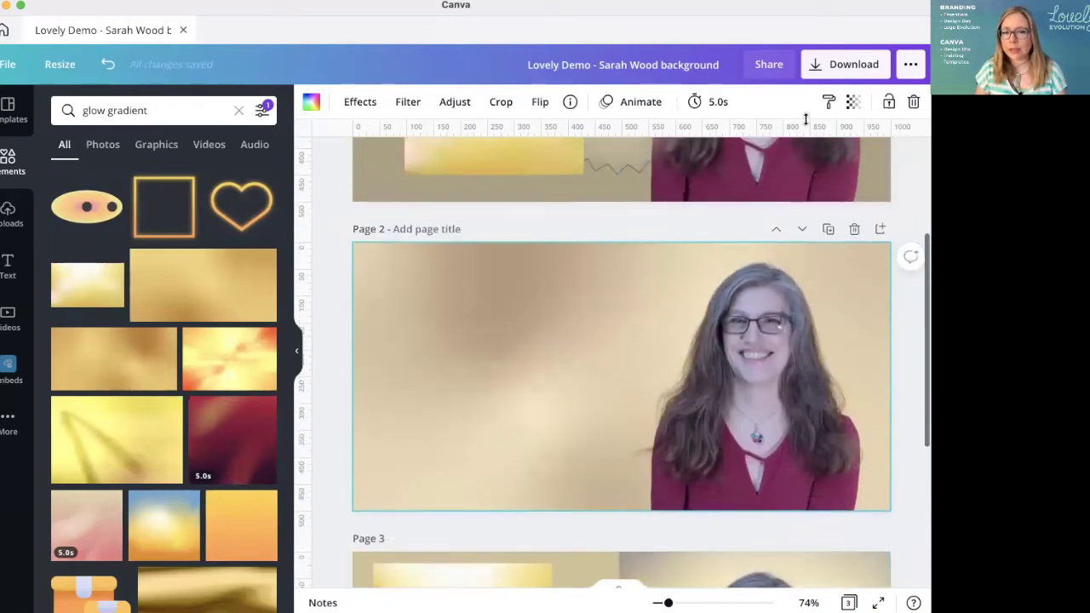
left_click(849, 105)
left_click_drag(805, 149, 744, 150)
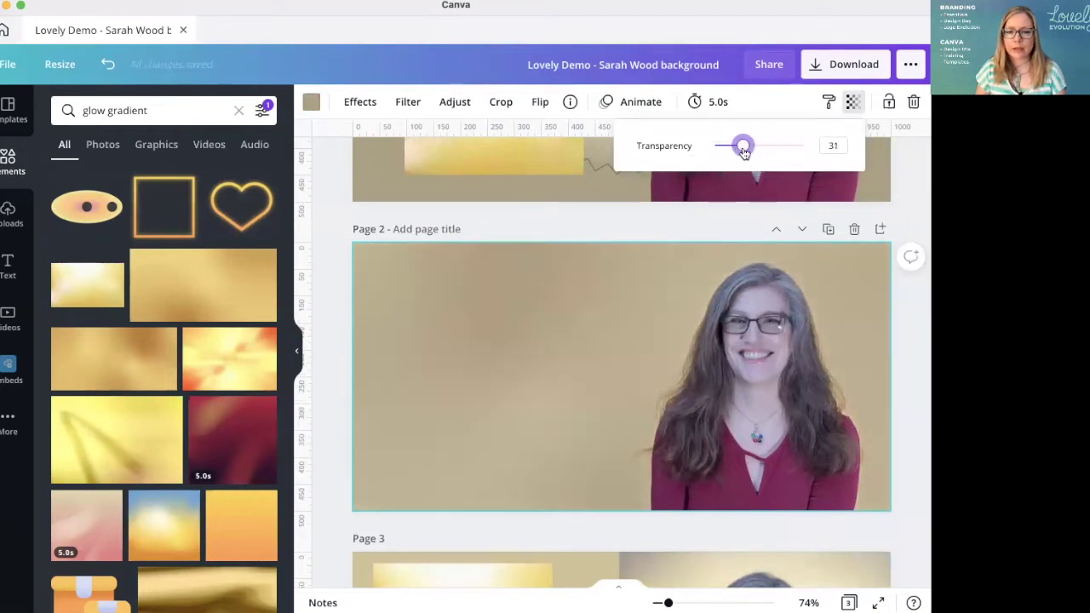
Adjust page 2's background photo to contrast 62, brightness -7, tint -43 and saturation -85, and compare it with page 3
left_click(588, 259)
left_click(455, 103)
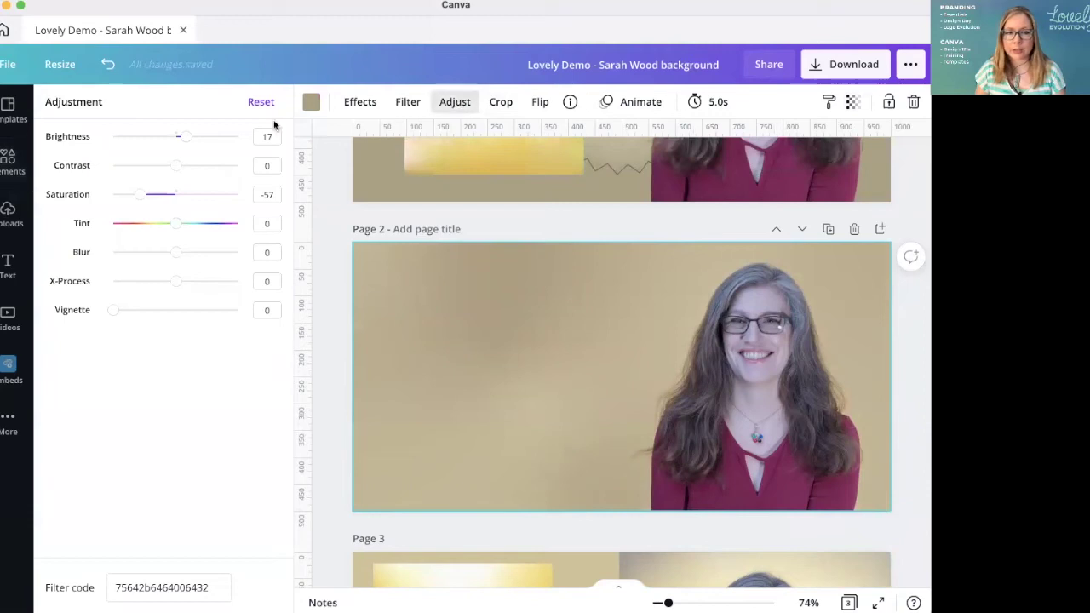
left_click_drag(176, 167, 214, 167)
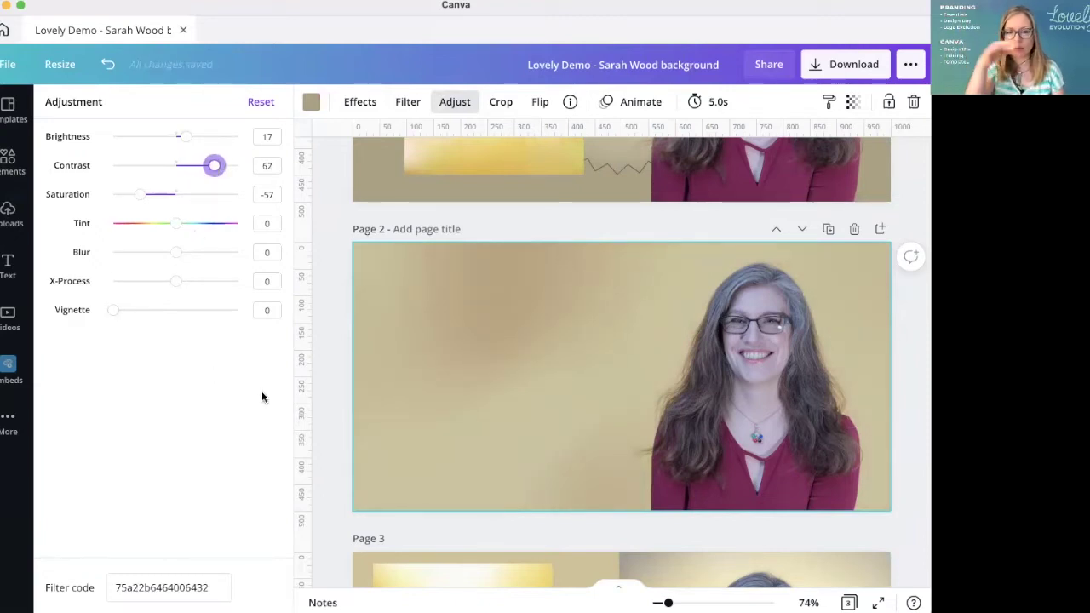
mouse_move(180, 143)
left_mouse_down()
mouse_move(150, 136)
mouse_move(171, 136)
left_mouse_up()
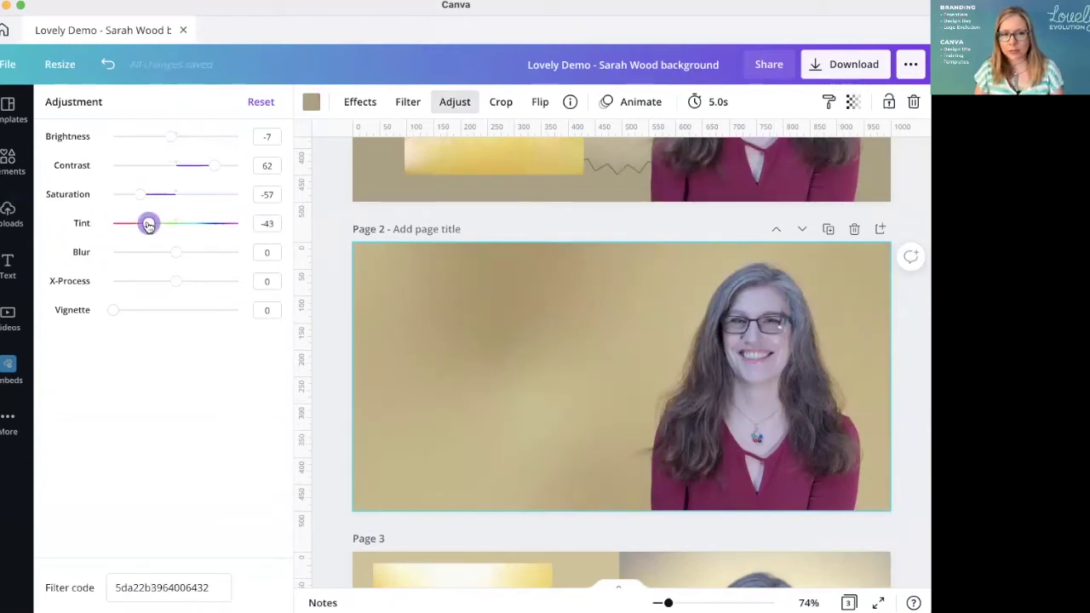
left_click_drag(143, 200, 125, 199)
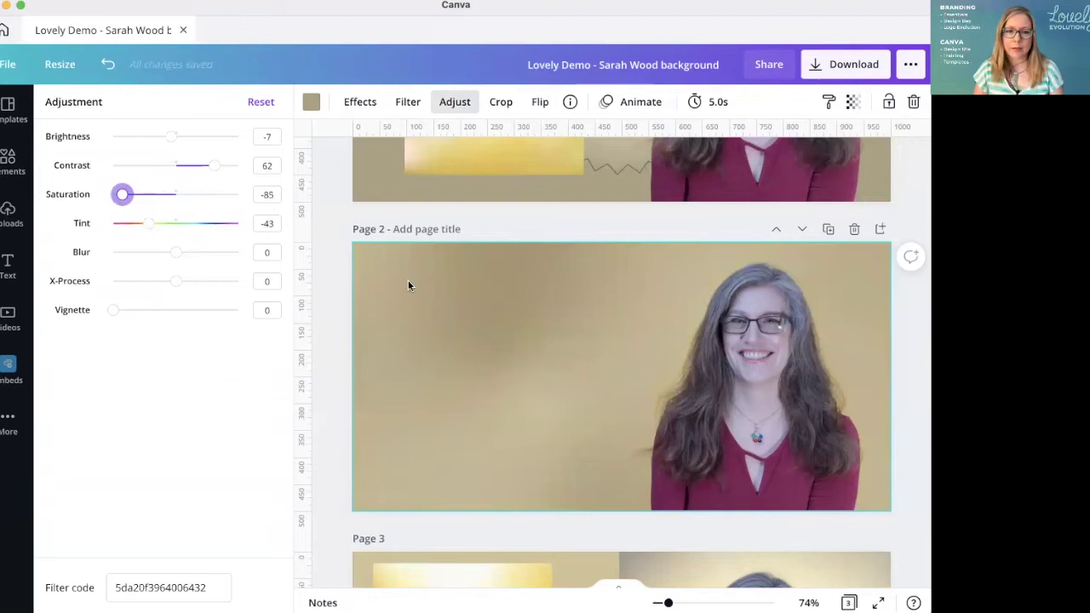
left_click(605, 440)
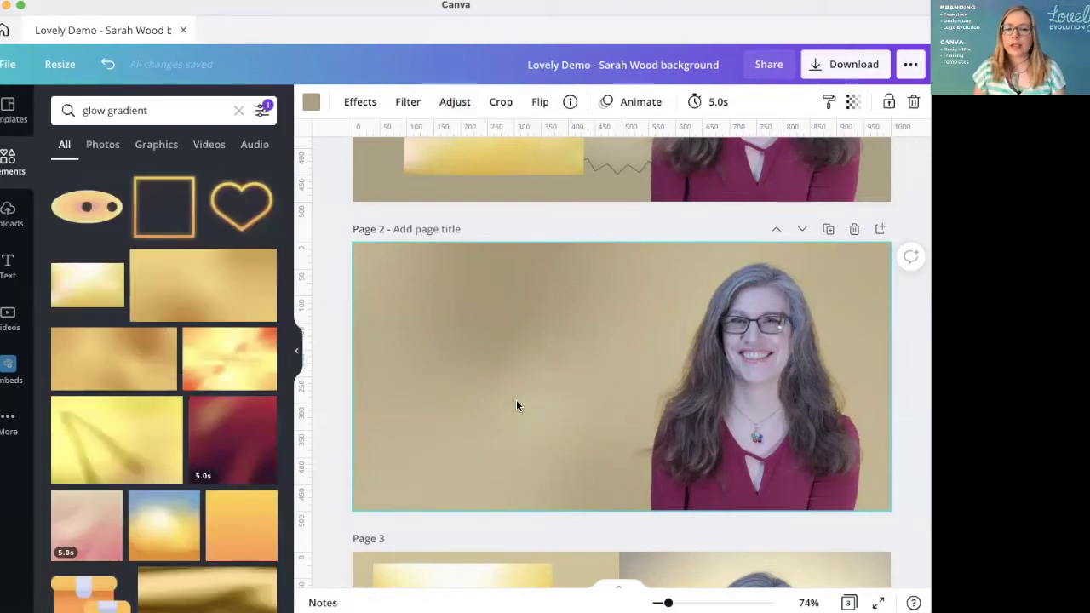
left_click(915, 407)
scroll(817, 457, "down", 3)
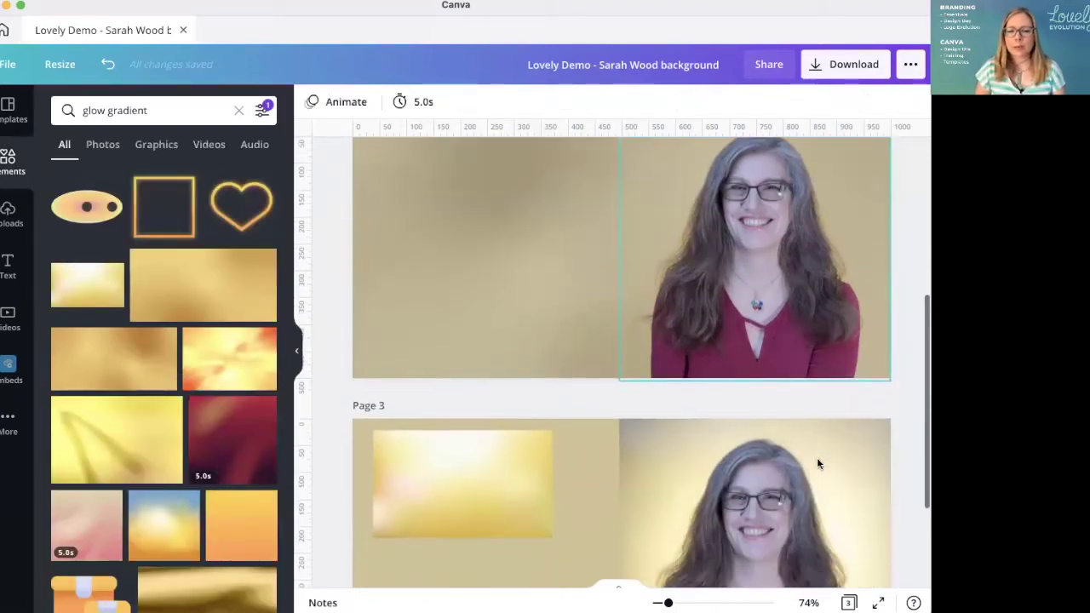
Review the three pages and insert a blank page with the same beige background directly after page 1
scroll(816, 457, "up", 1)
scroll(807, 325, "down", 5)
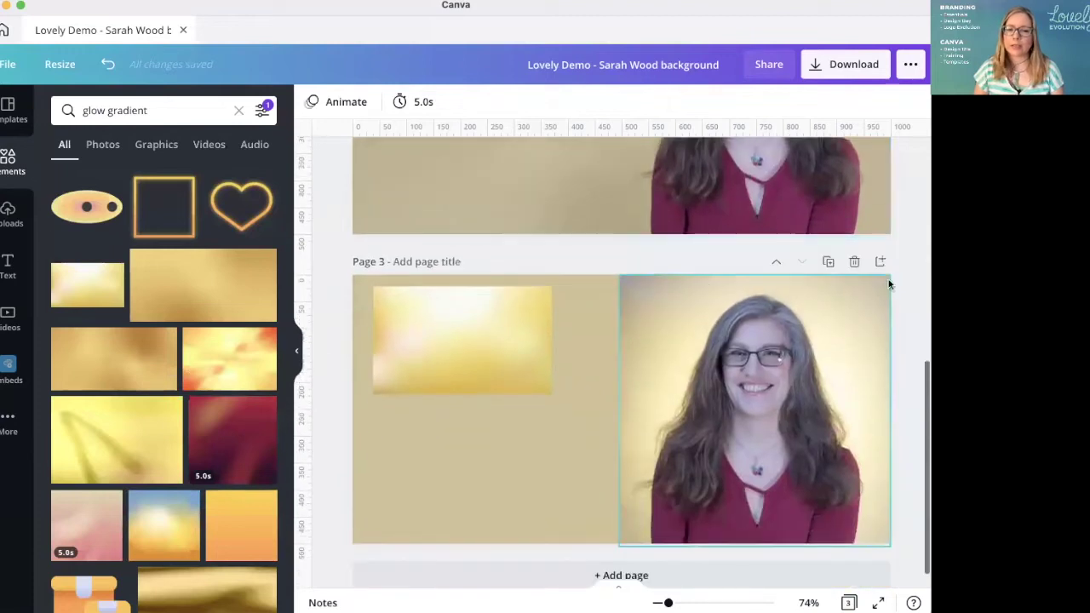
scroll(782, 490, "up", 14)
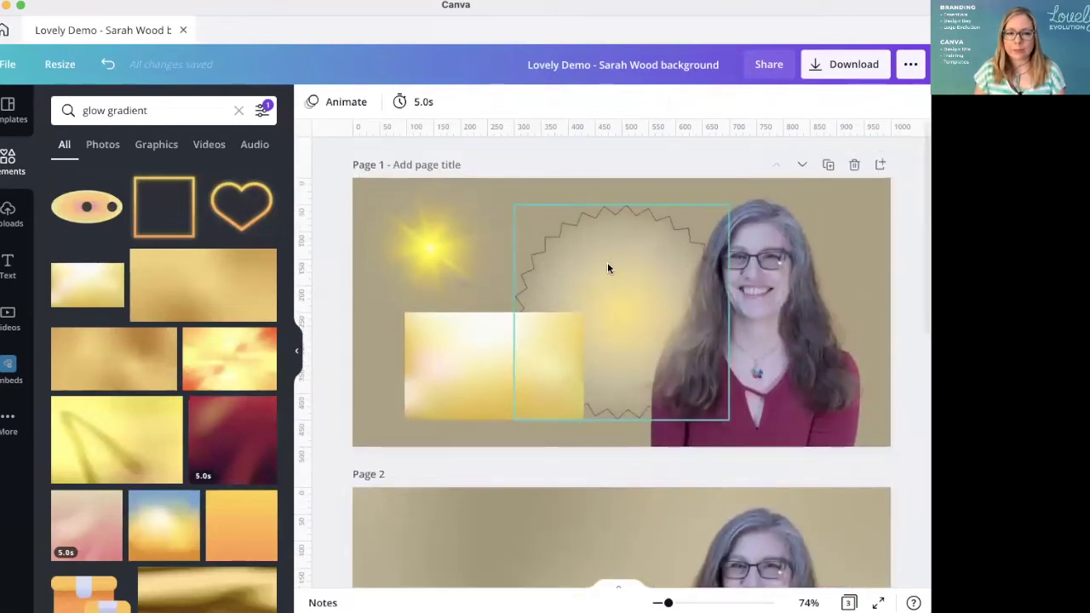
left_click(426, 239)
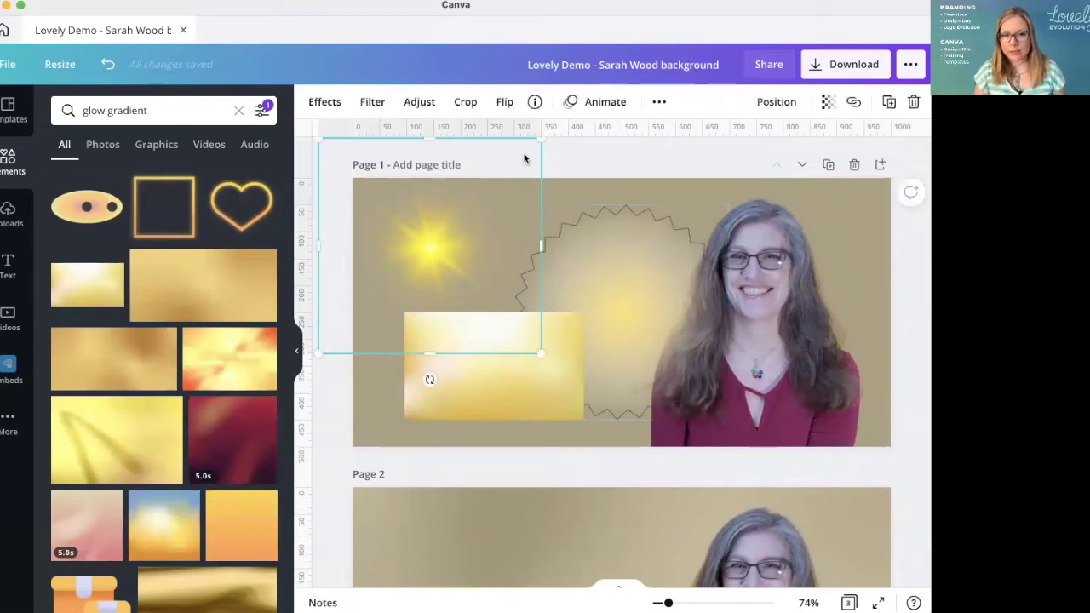
left_click(879, 166)
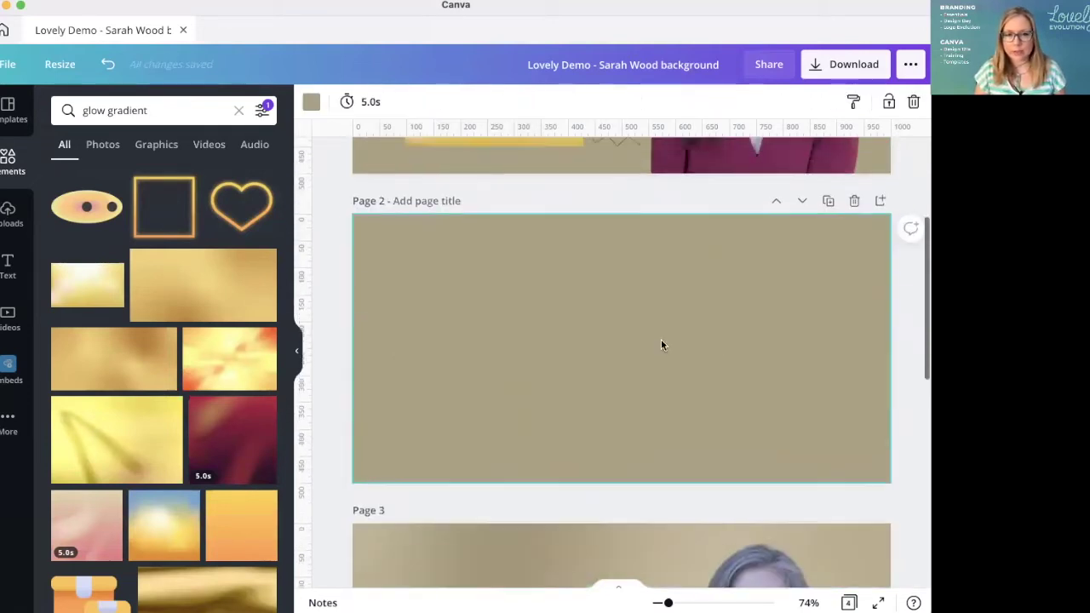
Move page 1's white-and-yellow gradient graphic to the new page 2, and fit a reduced gold gradient photo into its upper right corner
left_click(503, 160)
left_click_drag(504, 160, 492, 340)
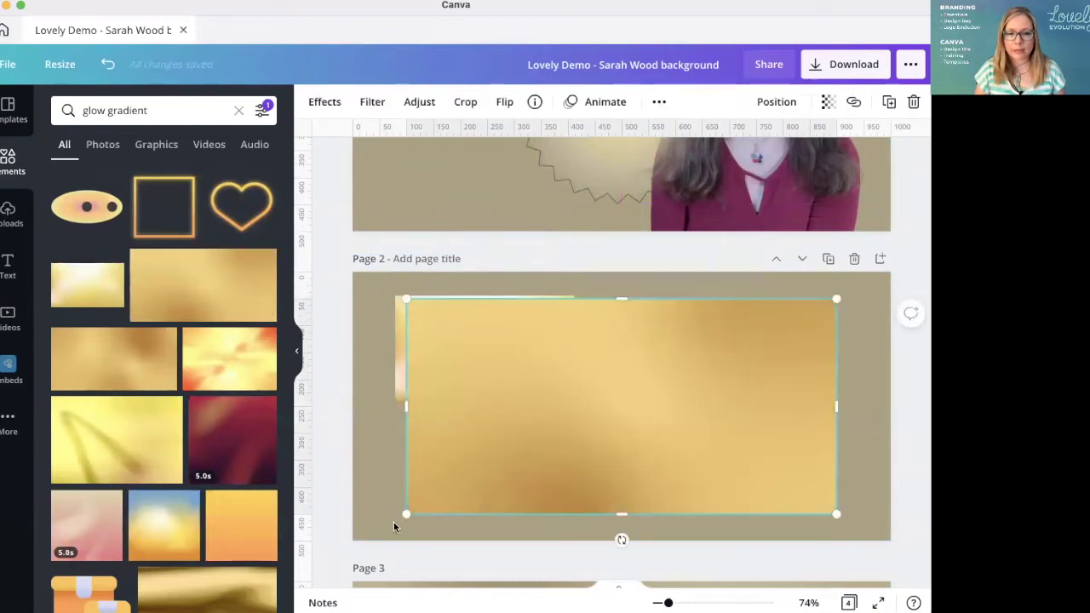
left_click_drag(546, 451, 689, 379)
left_click_drag(750, 343, 808, 323)
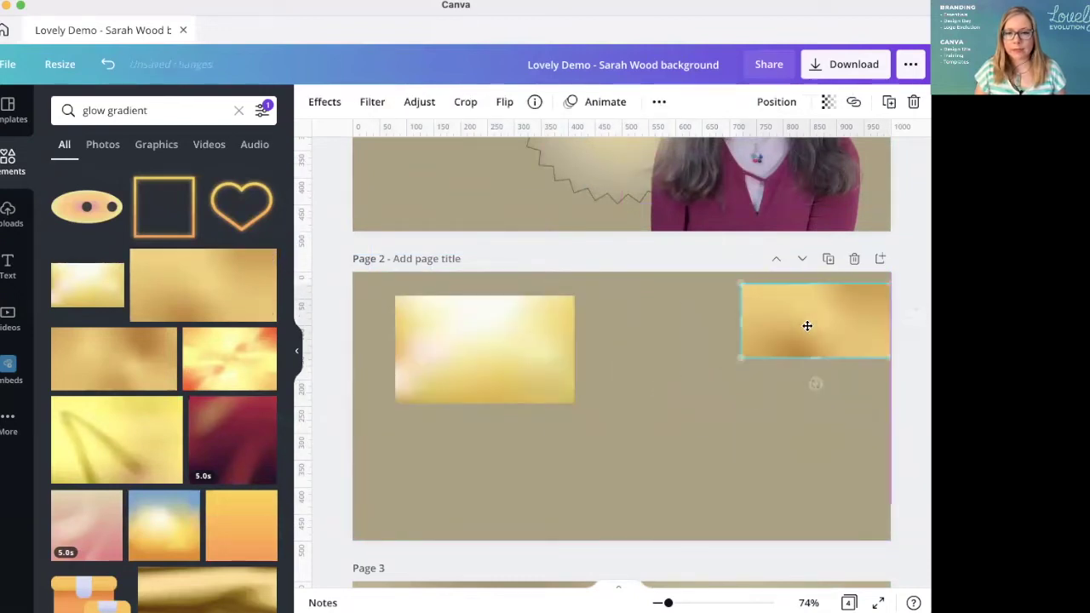
Move the jagged-edged round glow graphic from page 1 to page 2, shrink it and place it below the gold photo
left_click_drag(569, 219, 679, 484)
scroll(679, 484, "down", 1)
left_click_drag(628, 275, 711, 363)
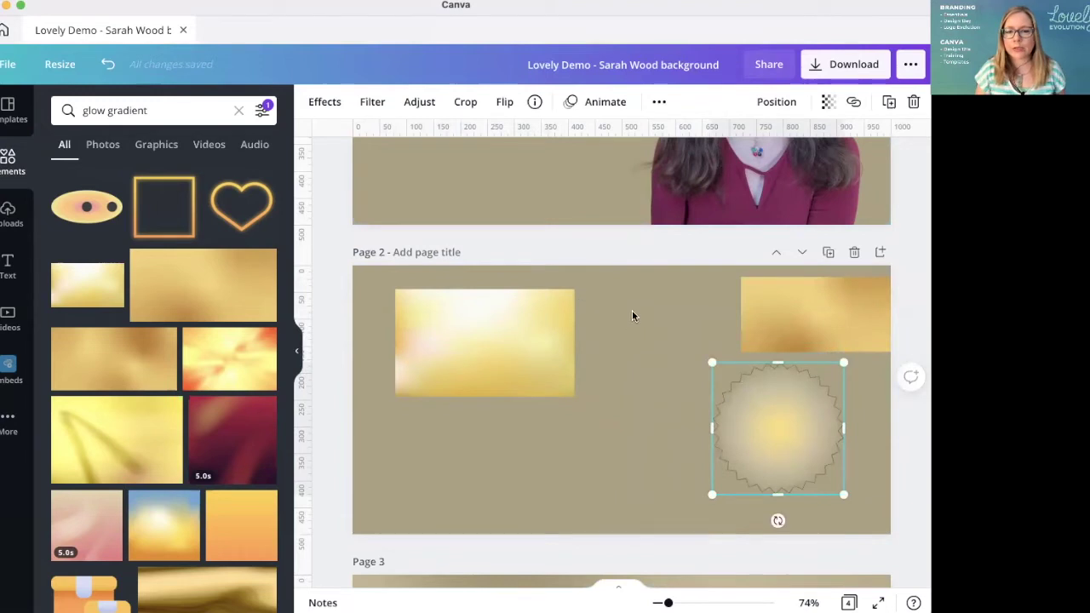
Move the yellow starburst graphic from page 1 to the lower middle area of page 2
scroll(631, 316, "up", 5)
left_click_drag(450, 243, 631, 552)
scroll(711, 503, "down", 5)
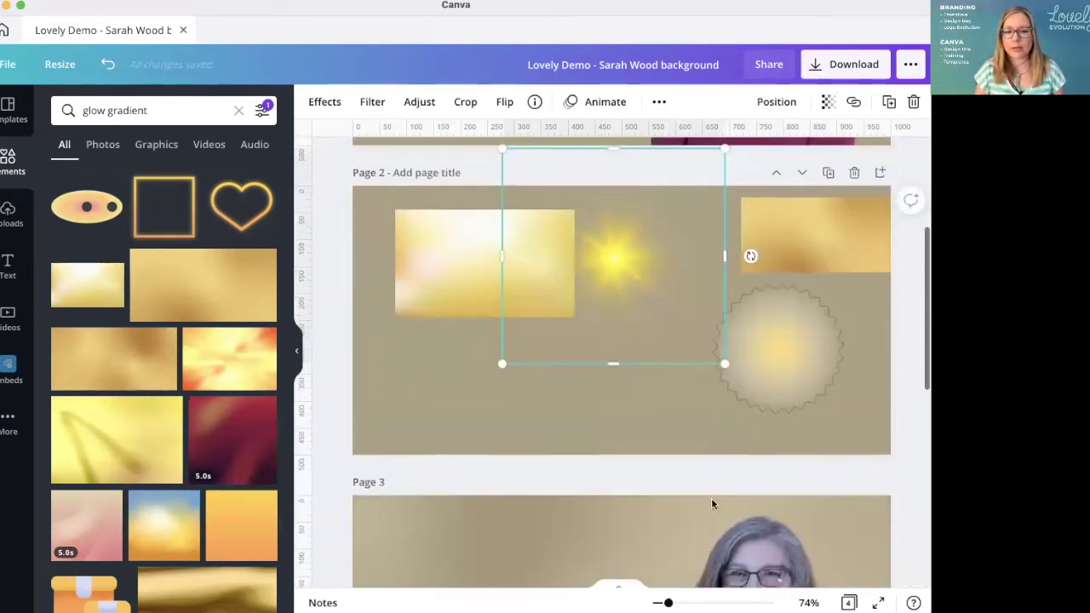
left_click_drag(608, 260, 630, 380)
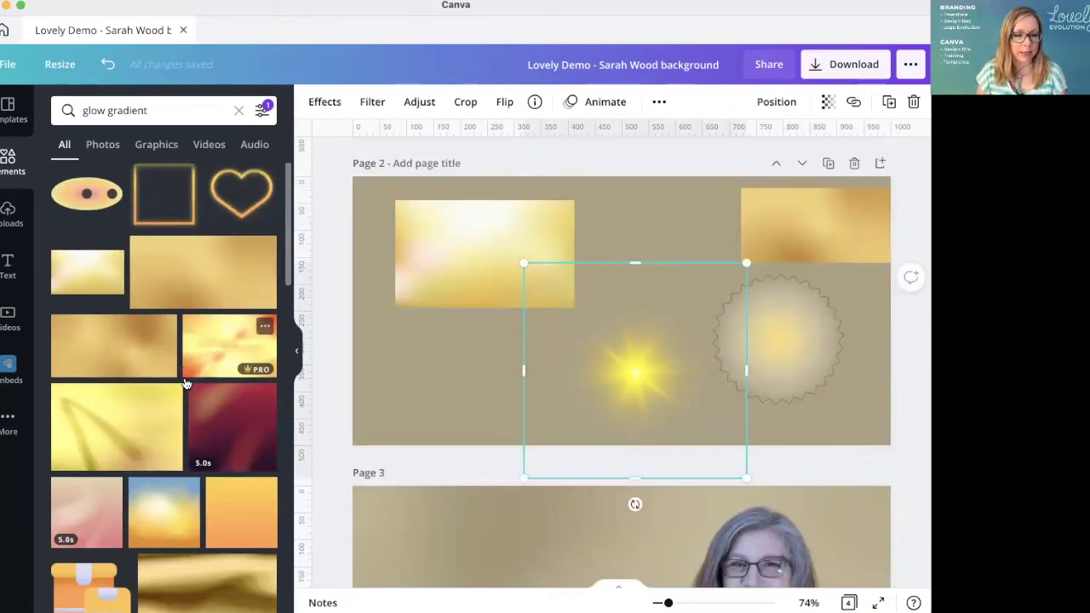
Look through the remaining "glow gradient" results, and search the elements for "glow light" to examine those results too
scroll(186, 383, "down", 4)
scroll(185, 383, "down", 10)
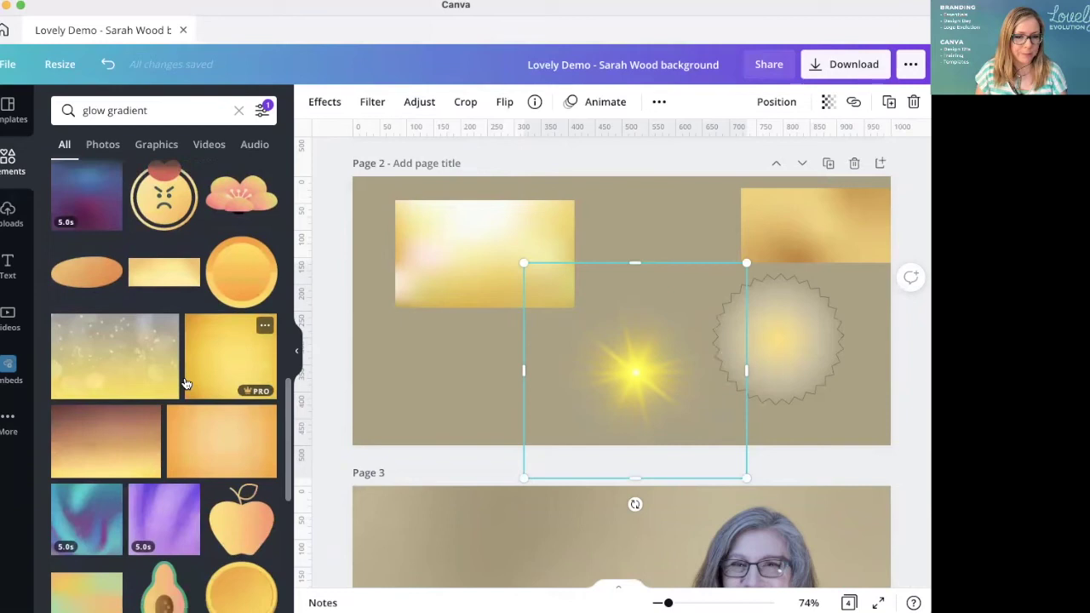
scroll(186, 383, "down", 10)
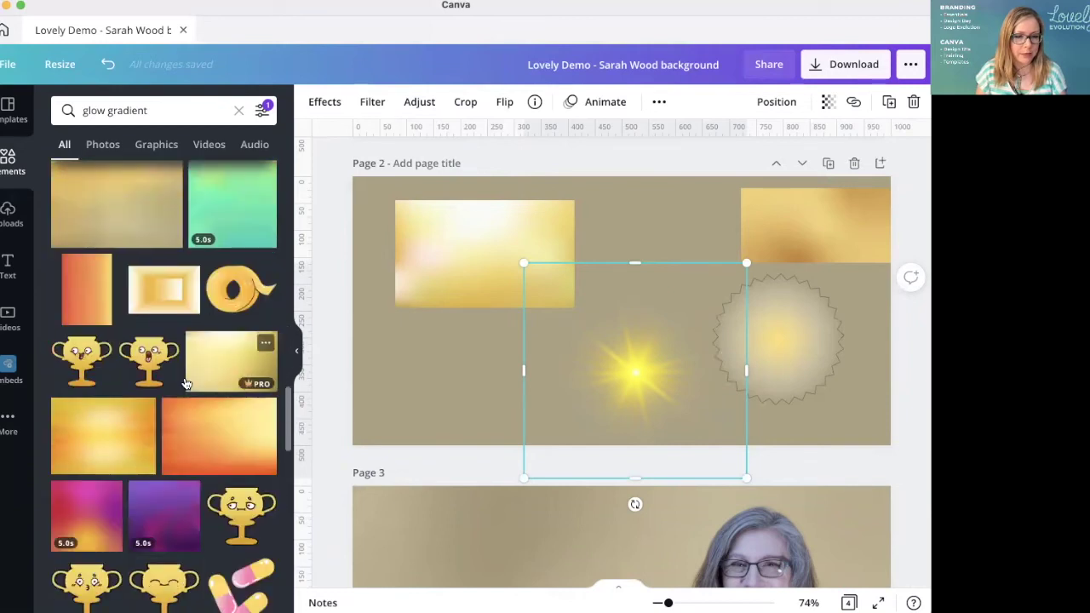
scroll(185, 383, "down", 3)
left_click(136, 113)
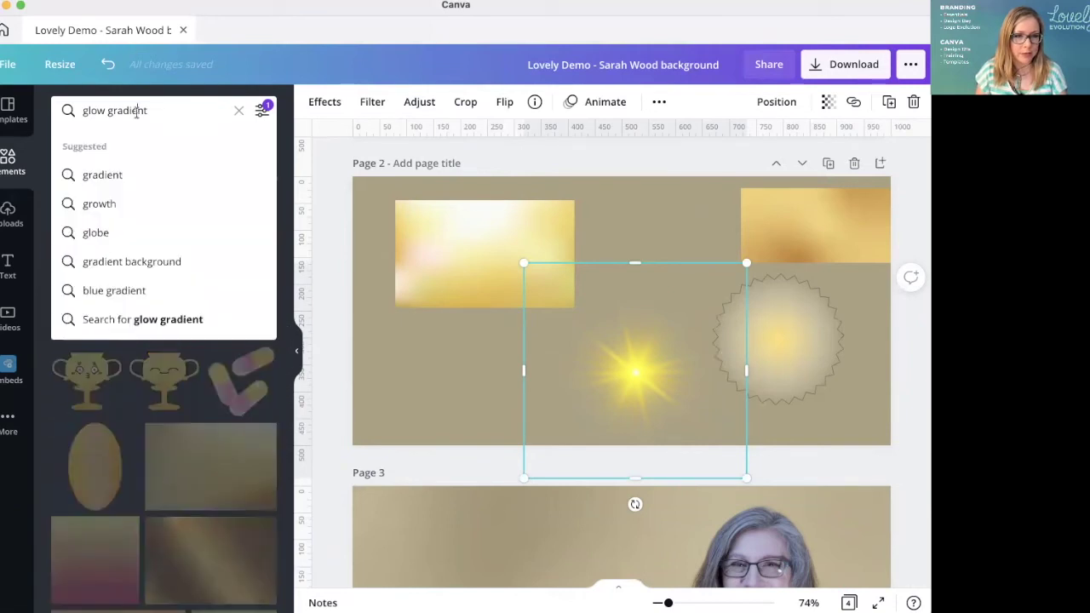
key("BackSpace")
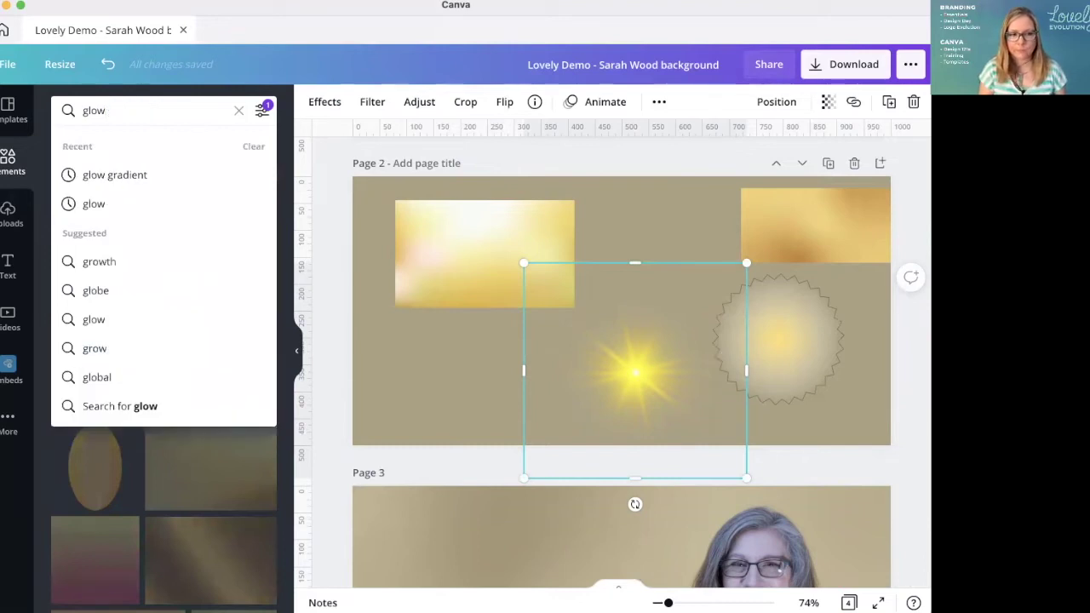
type("light")
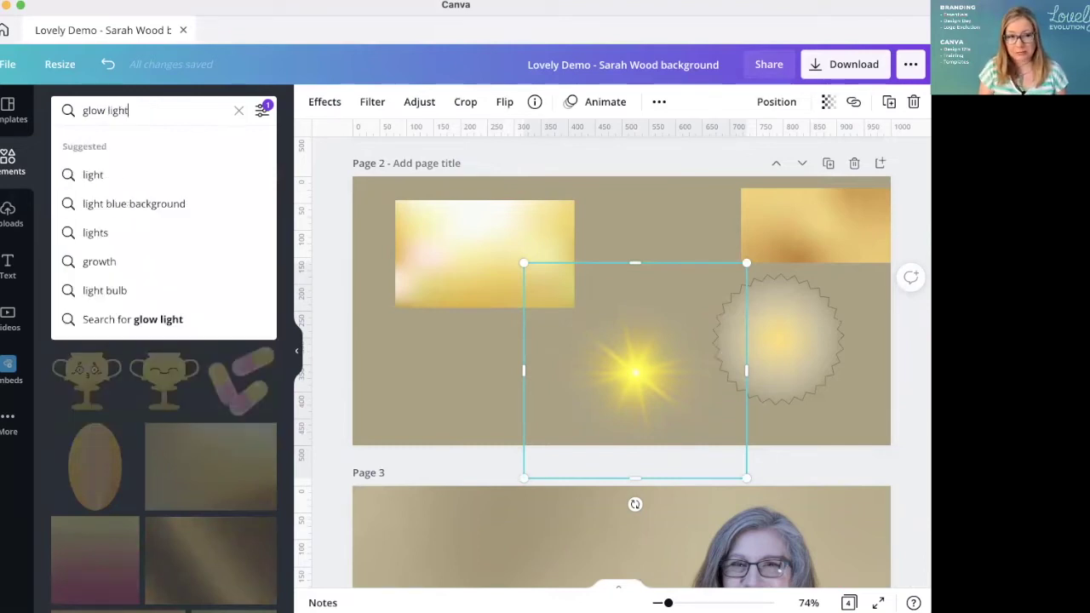
key("Return")
scroll(200, 320, "down", 5)
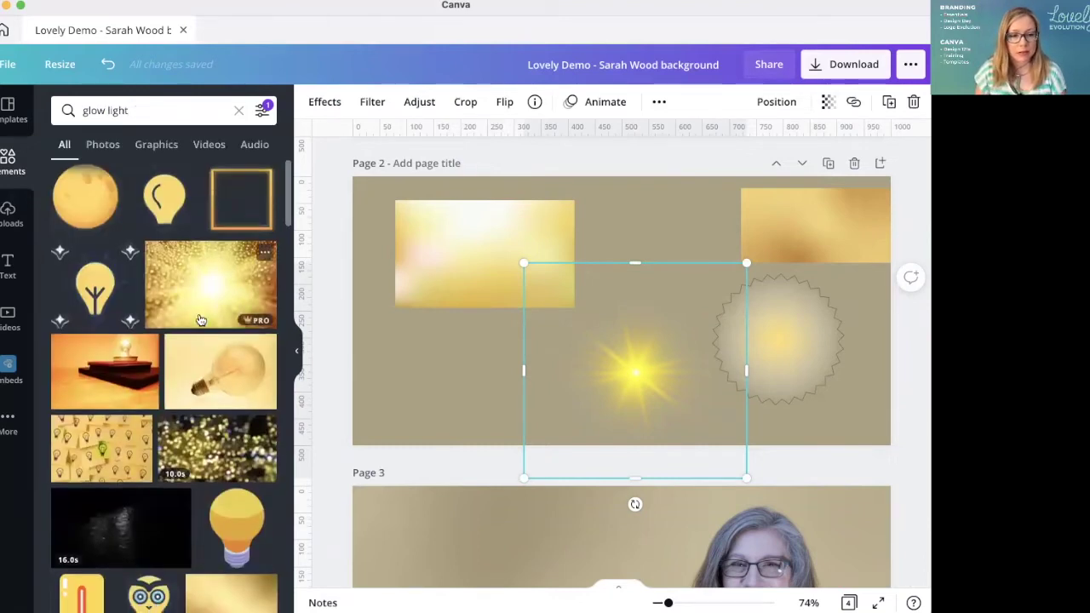
scroll(200, 319, "down", 10)
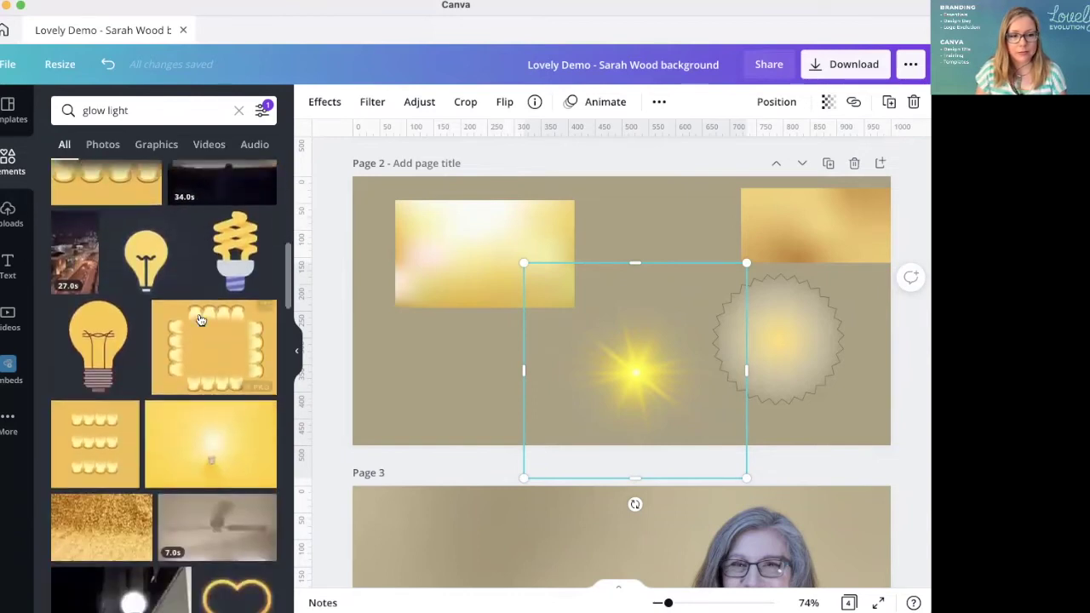
scroll(200, 319, "down", 10)
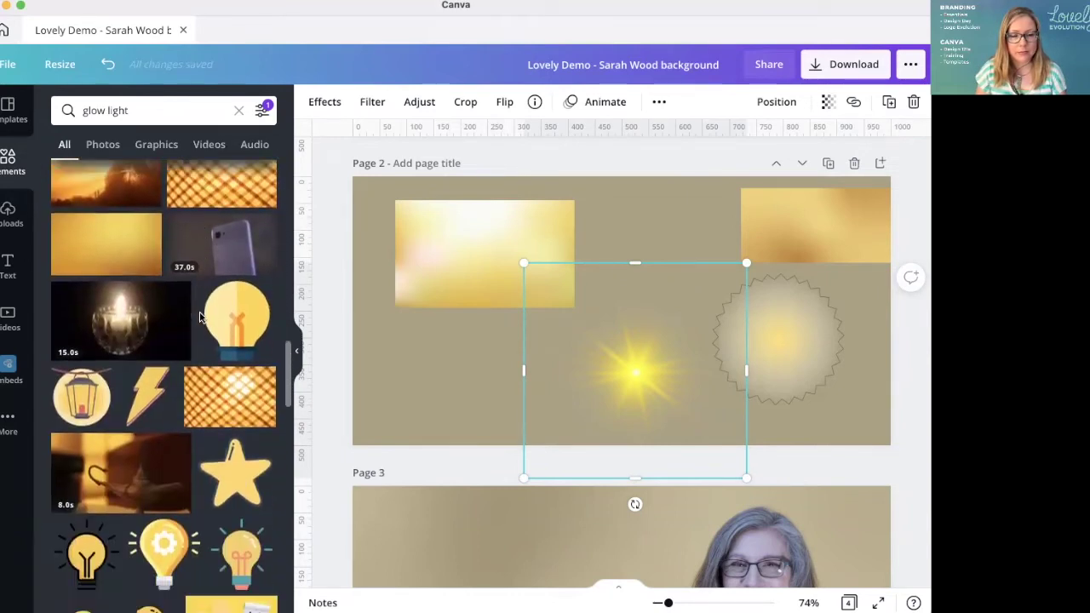
scroll(200, 318, "down", 3)
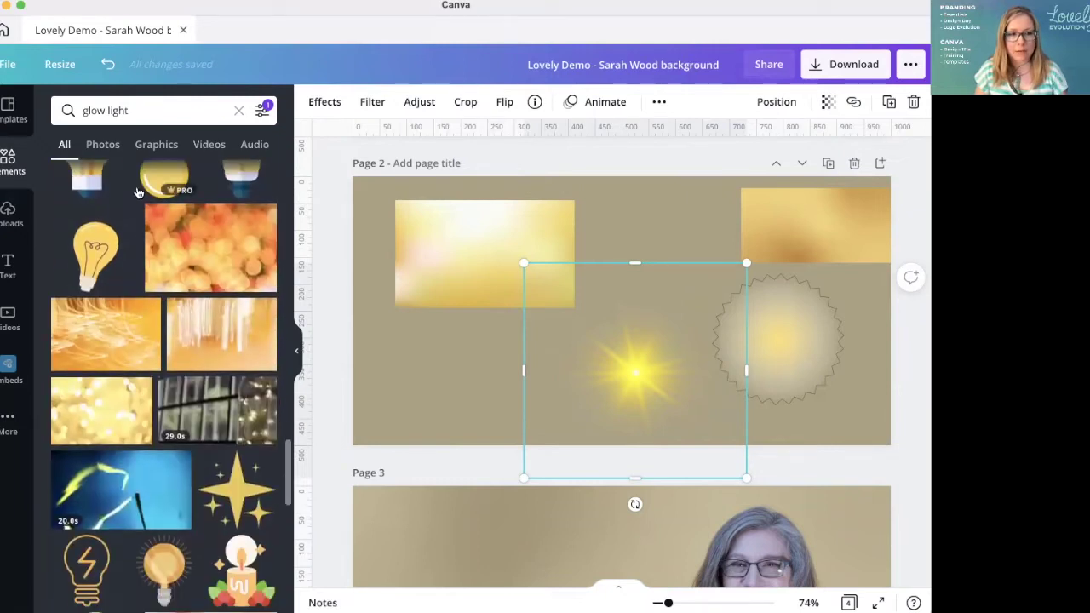
Search the elements for "gradient", limit the results to graphics and look through them
left_click(119, 114)
type("gradient\\")
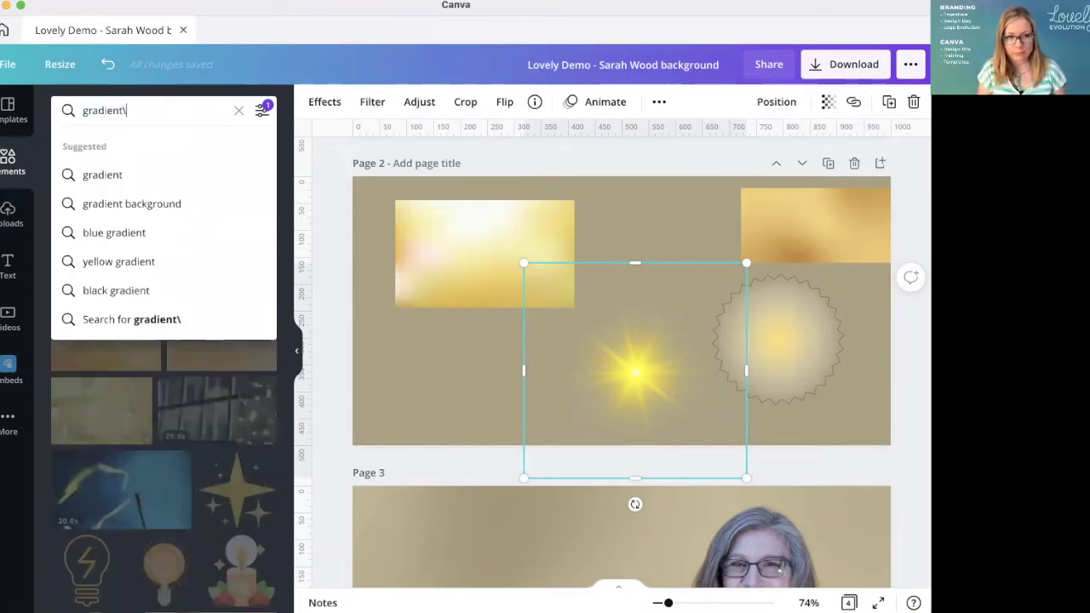
key("Return")
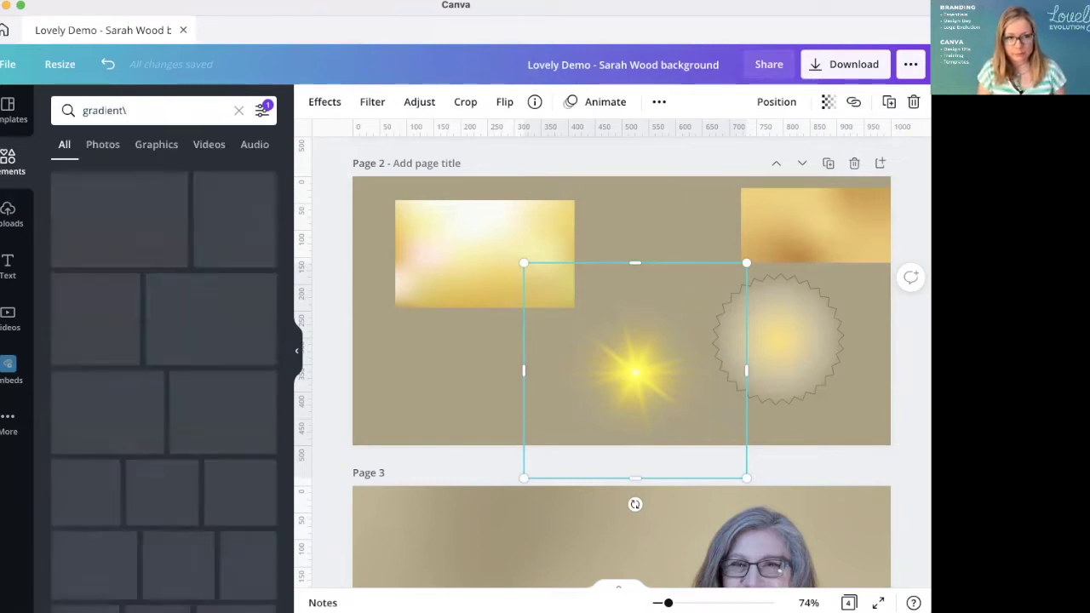
left_click(121, 111)
key("BackSpace")
key("Return")
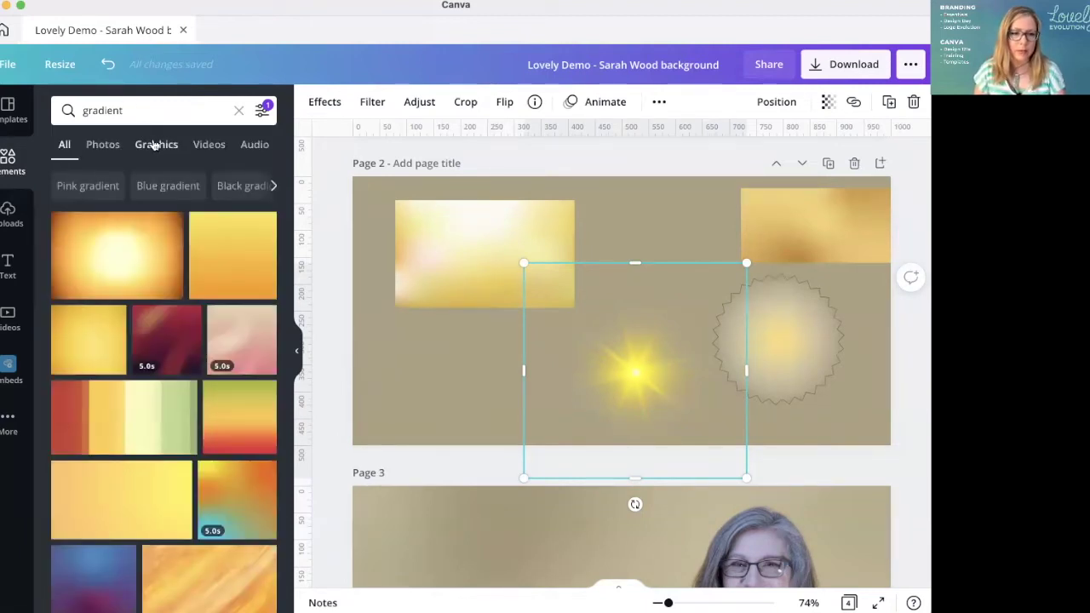
left_click(153, 144)
scroll(132, 186, "right", 2)
scroll(133, 186, "right", 5)
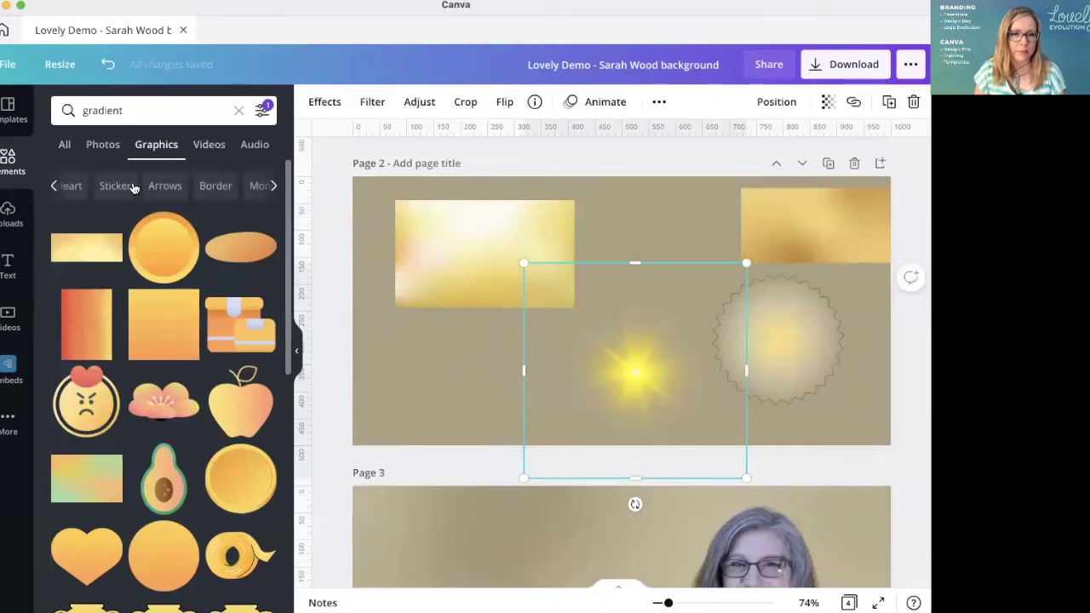
scroll(160, 328, "down", 5)
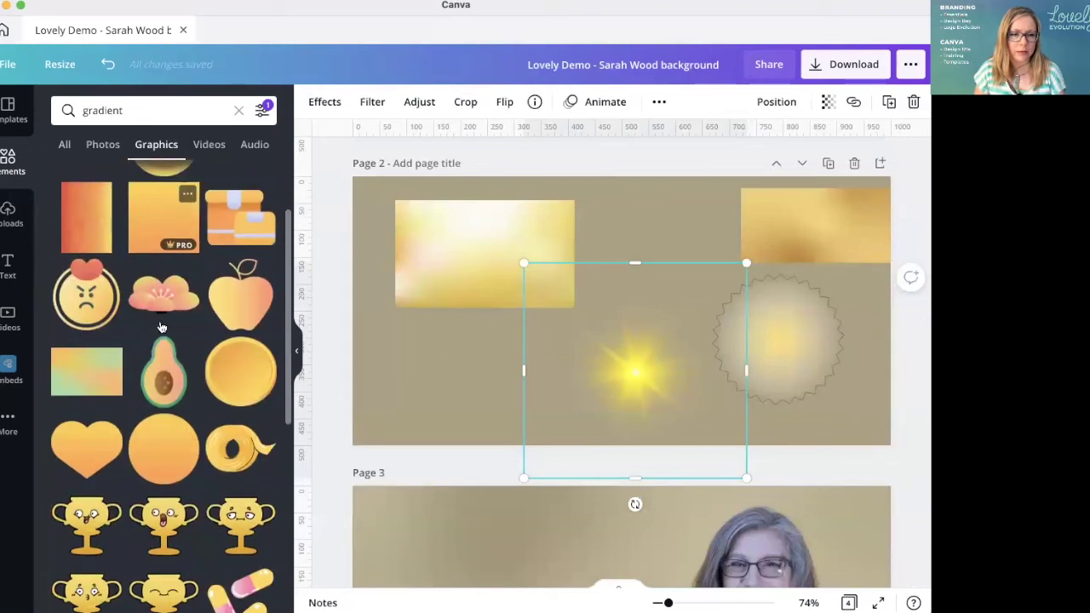
scroll(162, 328, "down", 3)
Repeat the "gradient" search and examine the yellow-filtered graphics further down the results for a suitable glow
left_click(137, 111)
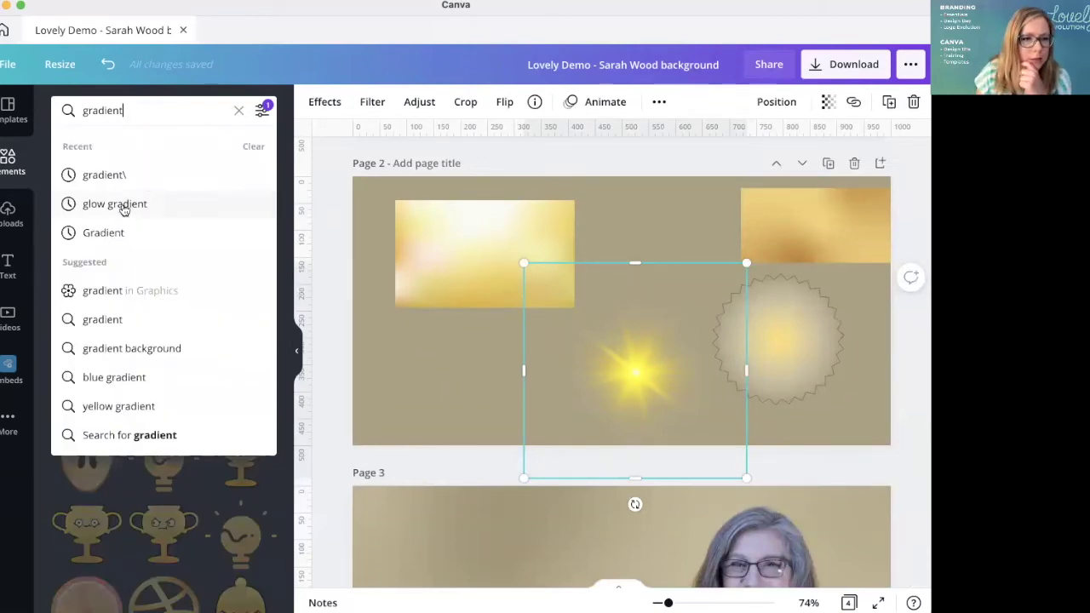
left_click(98, 322)
scroll(179, 452, "up", 2)
scroll(179, 452, "up", 4)
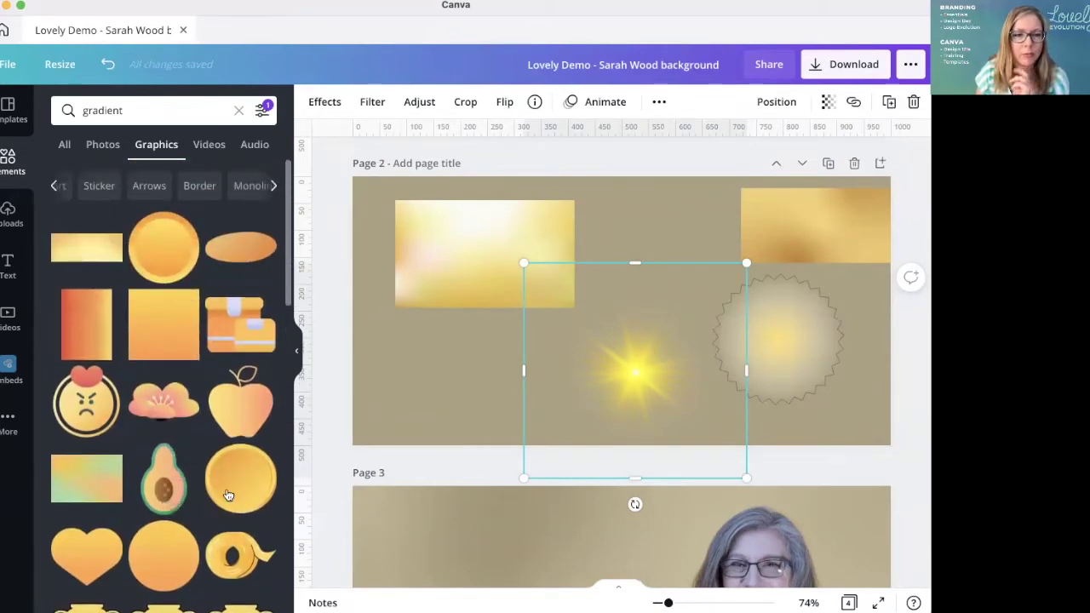
scroll(189, 459, "down", 5)
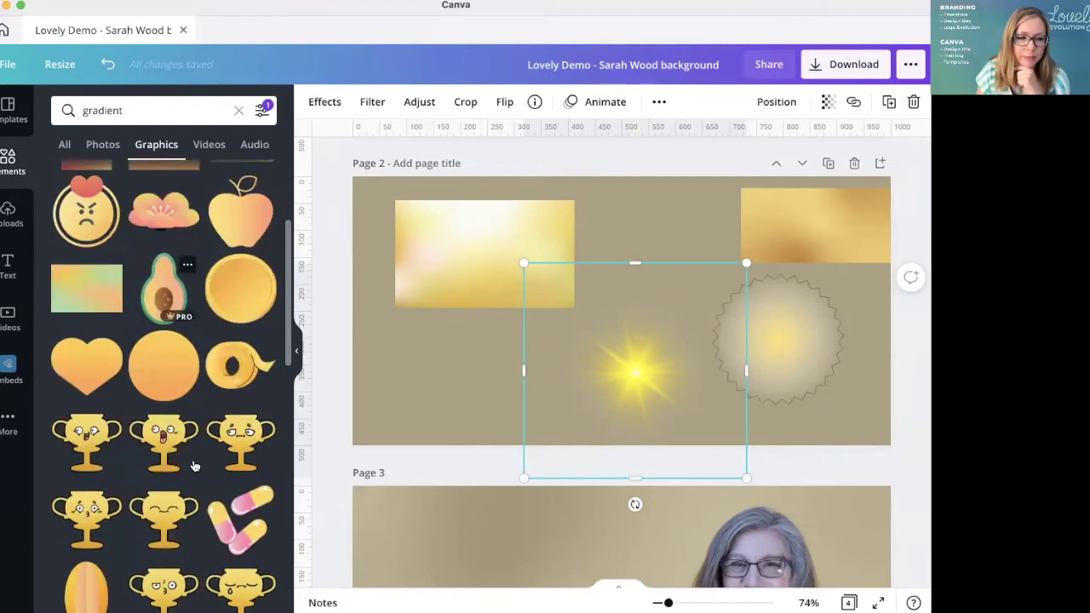
scroll(194, 466, "down", 8)
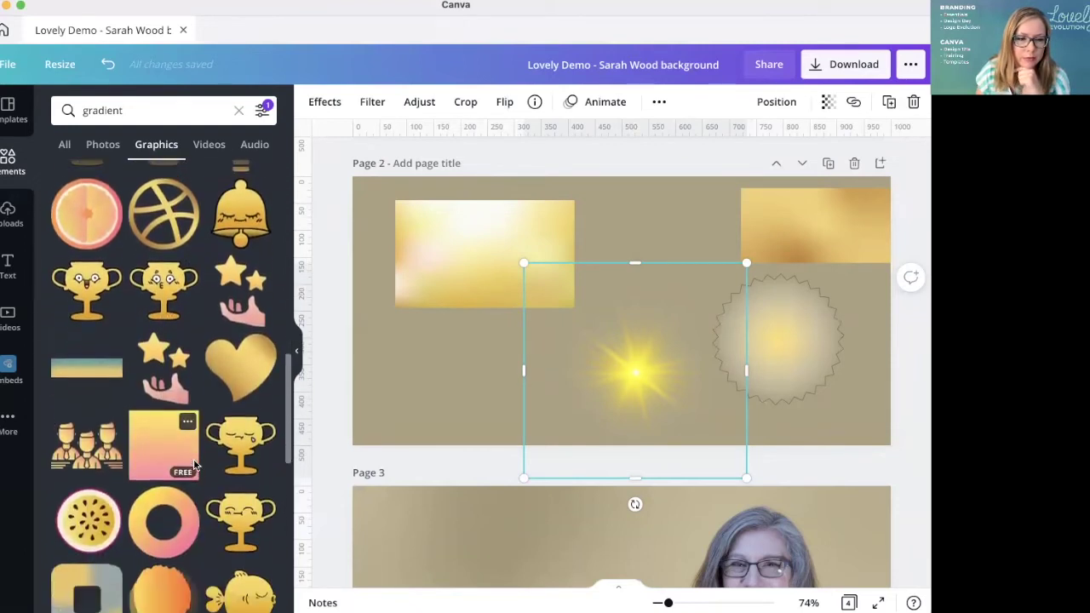
scroll(194, 465, "down", 8)
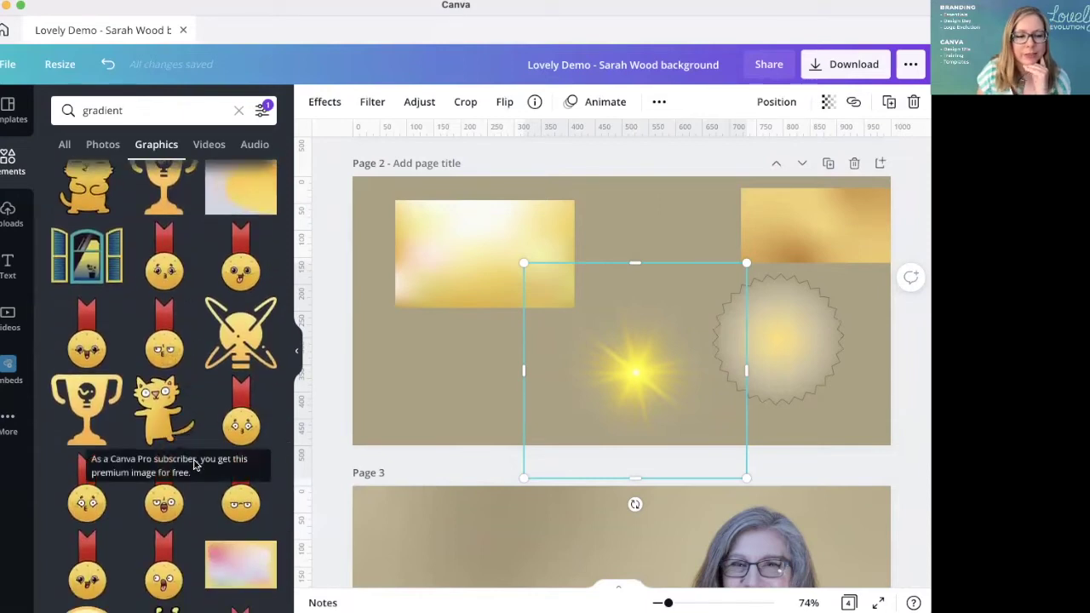
scroll(194, 465, "down", 5)
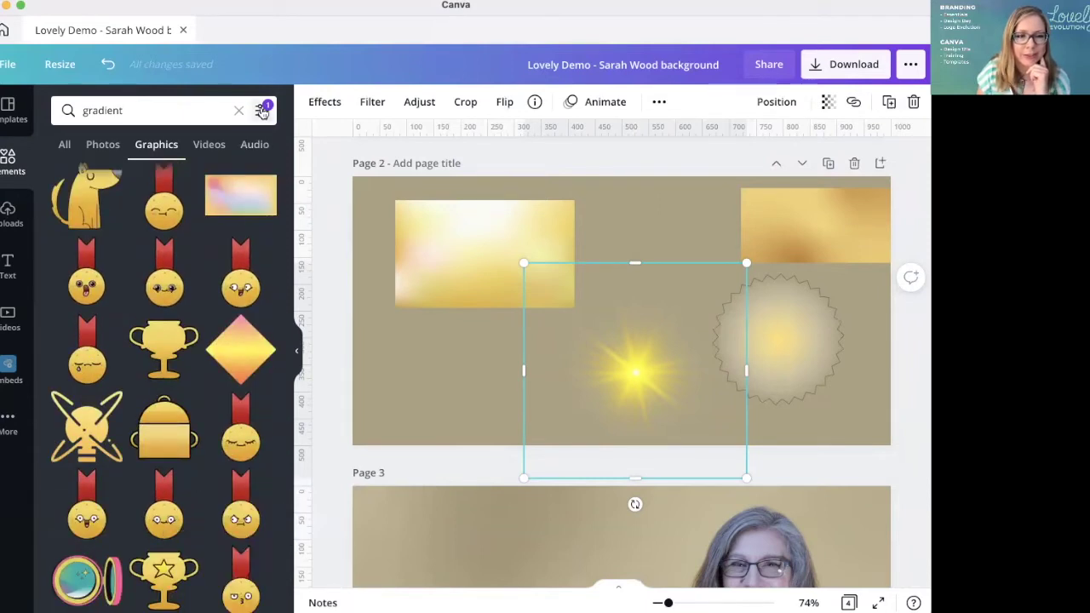
Clear the yellow color filter from the "gradient" graphics search and apply the change
left_click(263, 110)
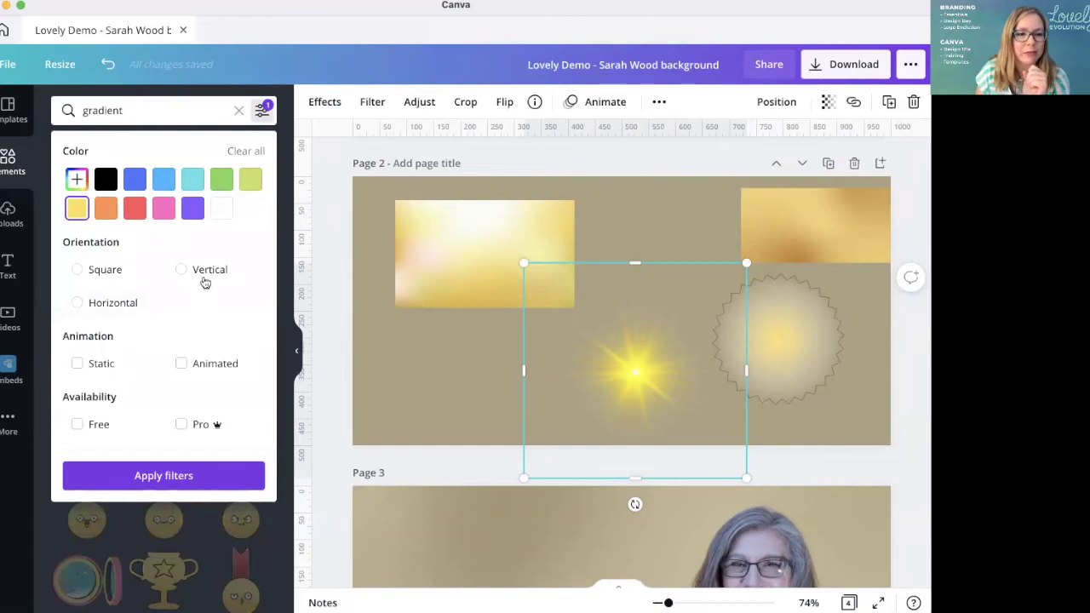
left_click(243, 151)
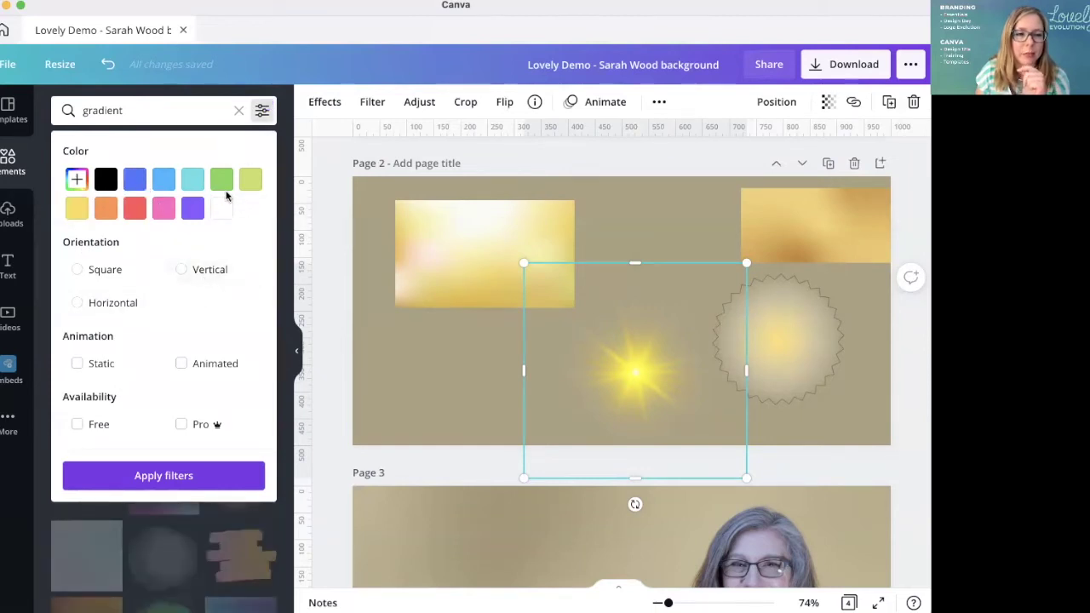
left_click(215, 477)
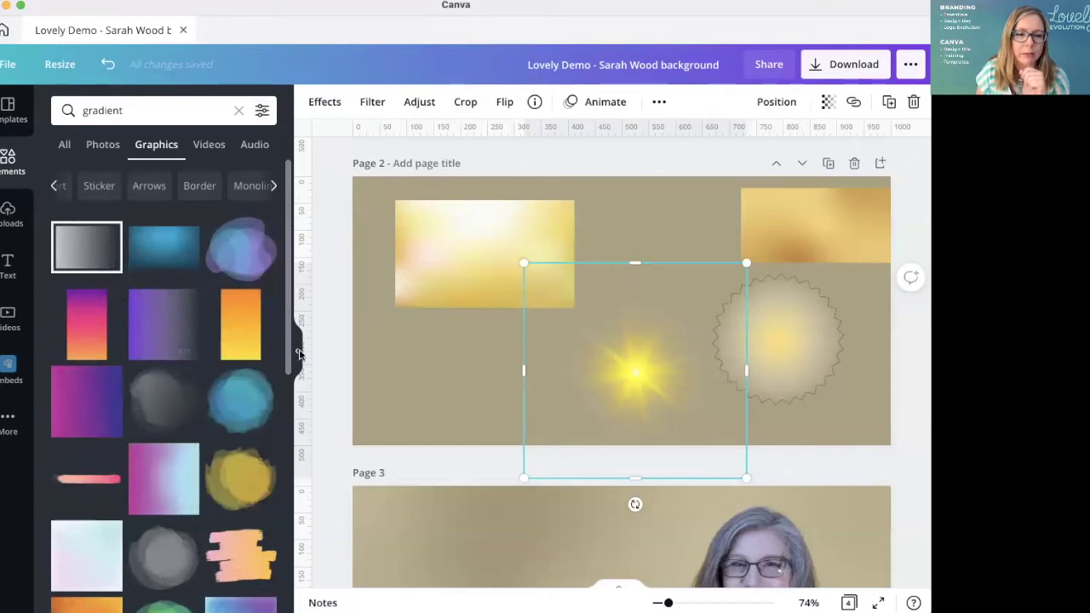
scroll(200, 349, "down", 2)
scroll(199, 341, "up", 2)
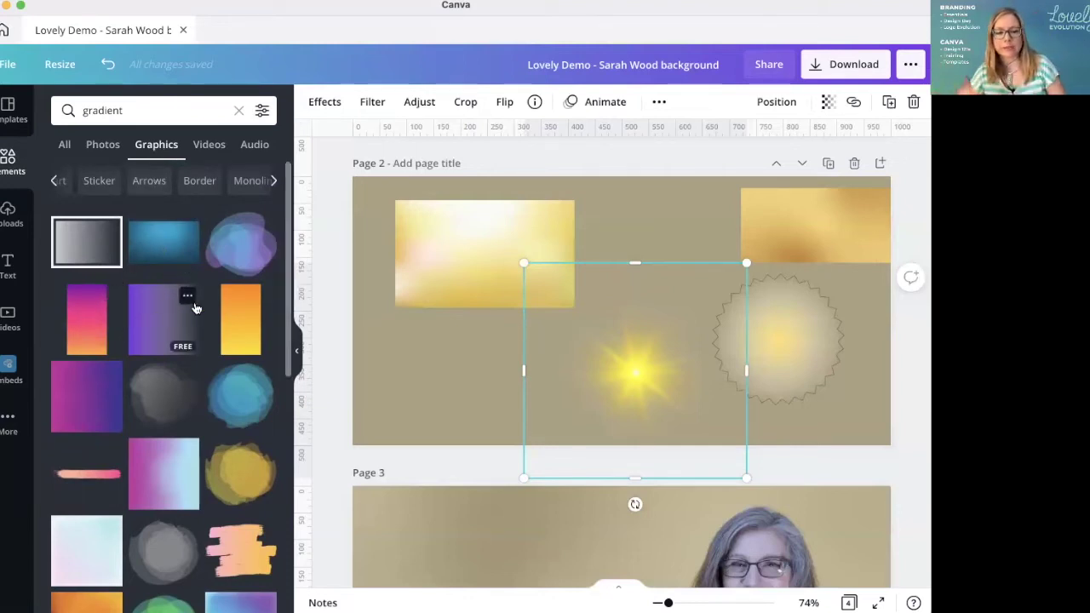
Look through the unfiltered "gradient" graphics for soft, warm-toned gradients resembling the portrait's backdrop
scroll(174, 383, "down", 5)
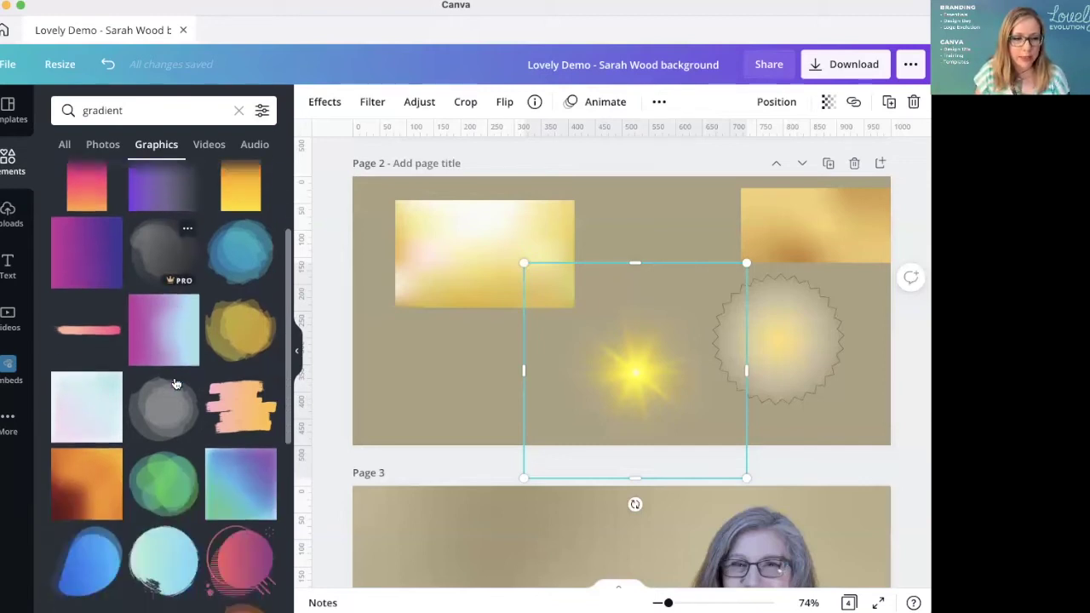
scroll(194, 436, "down", 9)
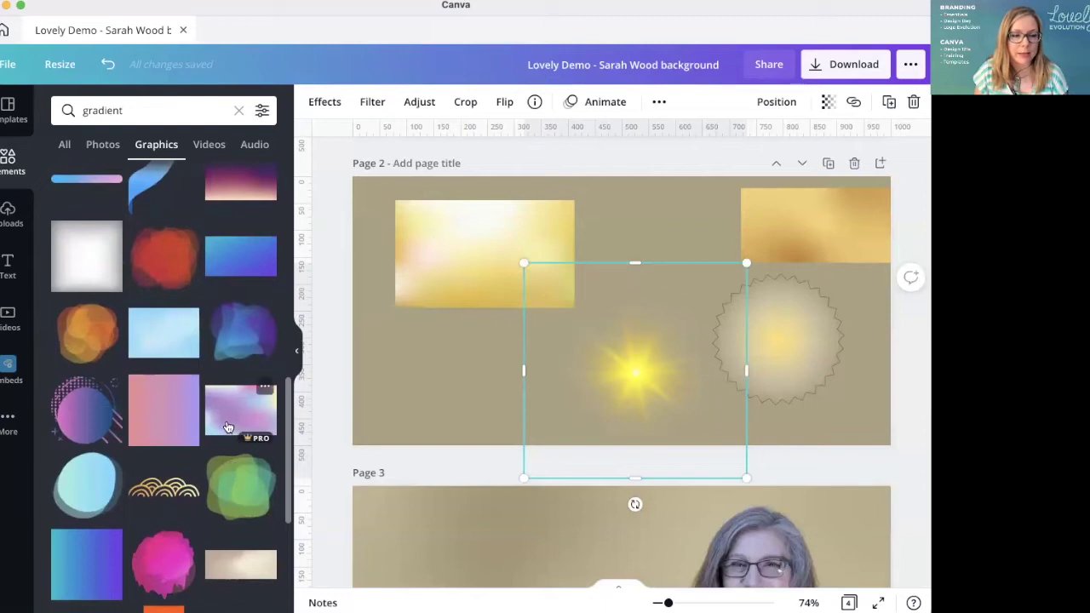
scroll(227, 427, "down", 4)
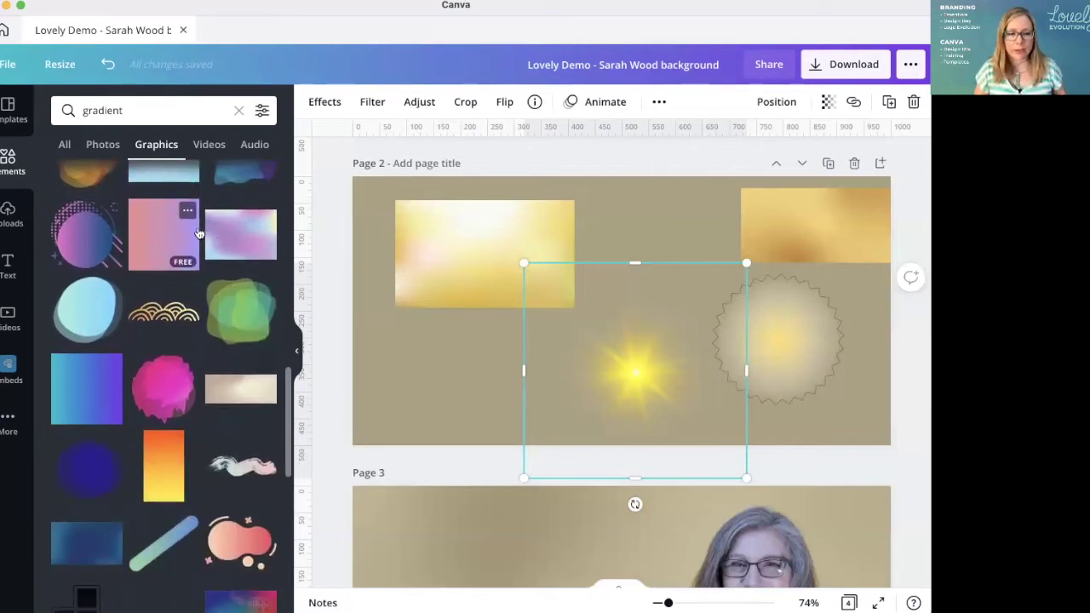
scroll(179, 343, "down", 6)
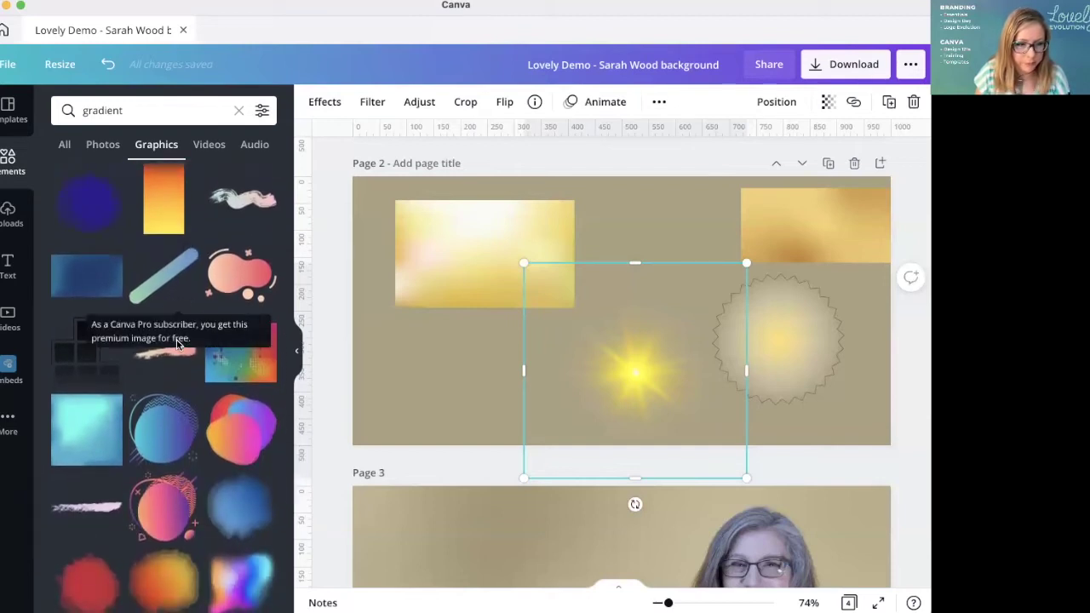
scroll(177, 342, "down", 8)
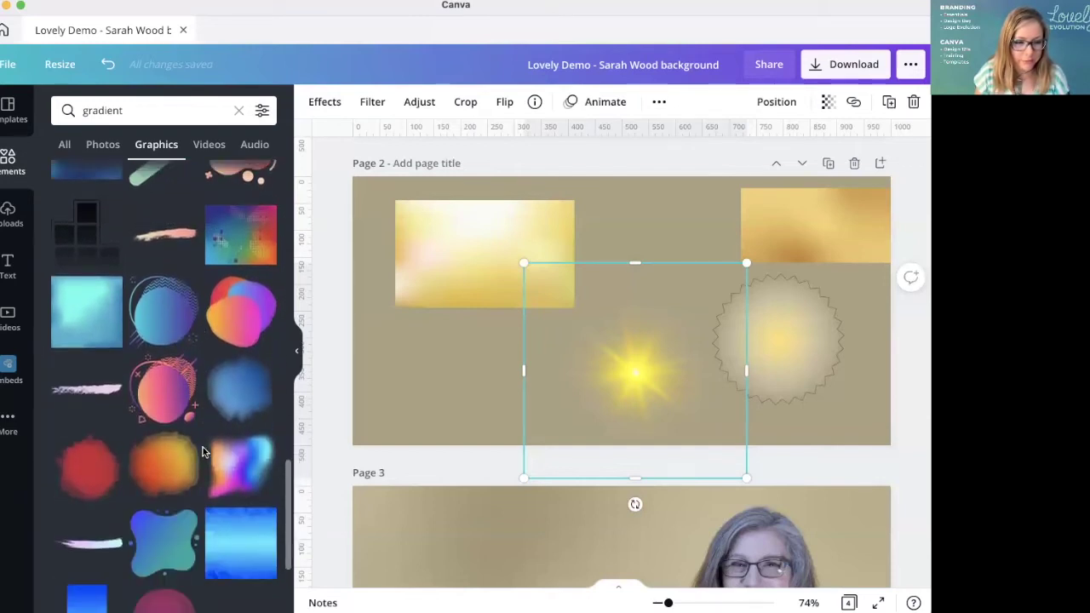
scroll(202, 451, "down", 8)
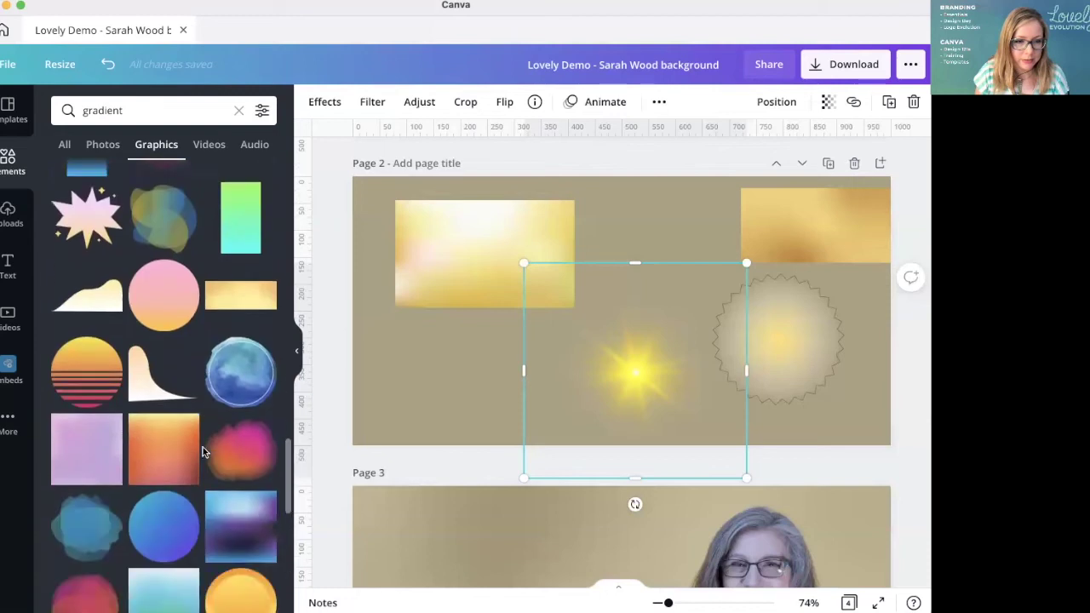
scroll(202, 452, "down", 3)
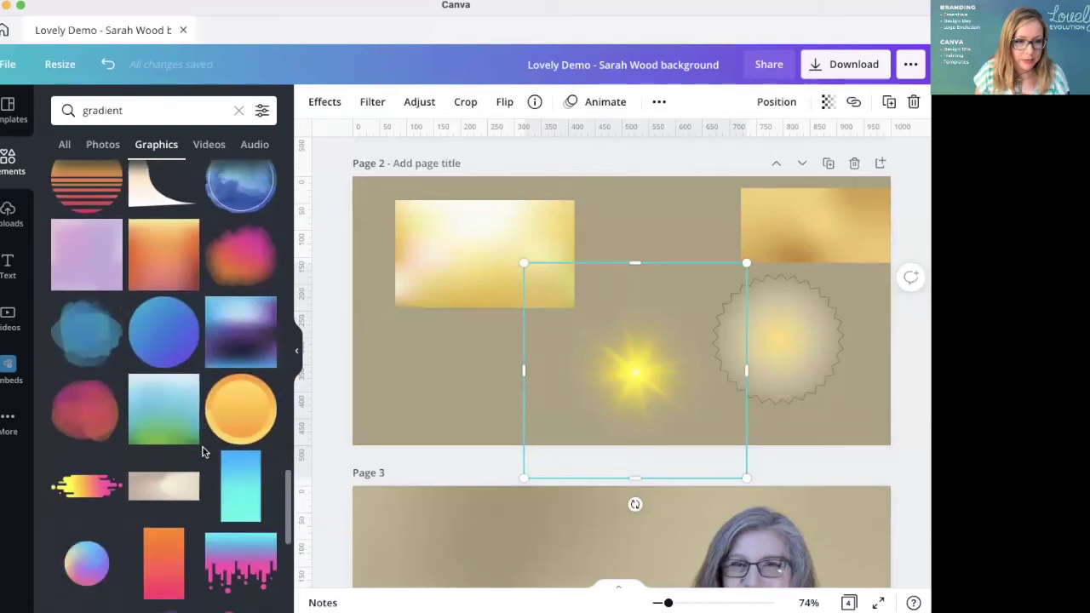
scroll(203, 451, "down", 1)
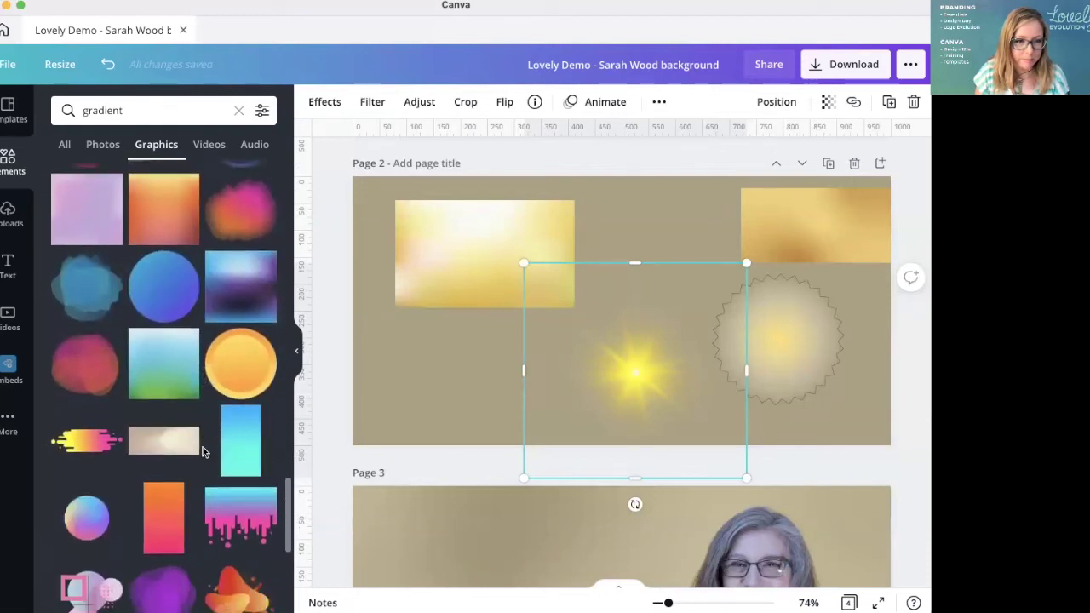
scroll(203, 451, "down", 6)
scroll(203, 452, "up", 7)
scroll(202, 451, "down", 1)
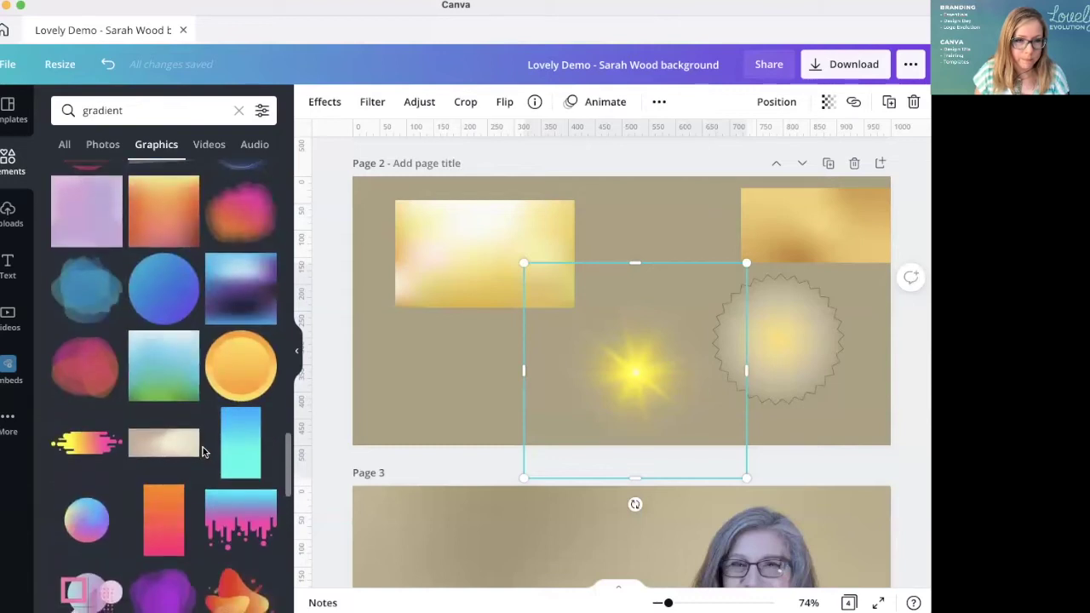
Try an orange gradient square and an orange blurred blob from the "gradient" results on page 2, deleting each one
left_click(168, 207)
key("Delete")
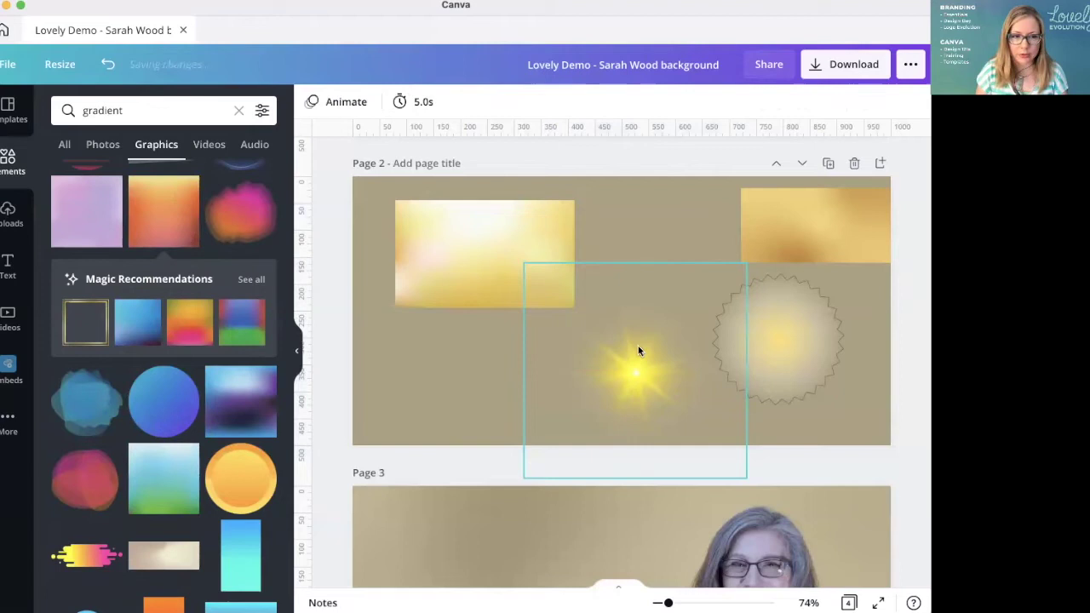
scroll(195, 462, "down", 10)
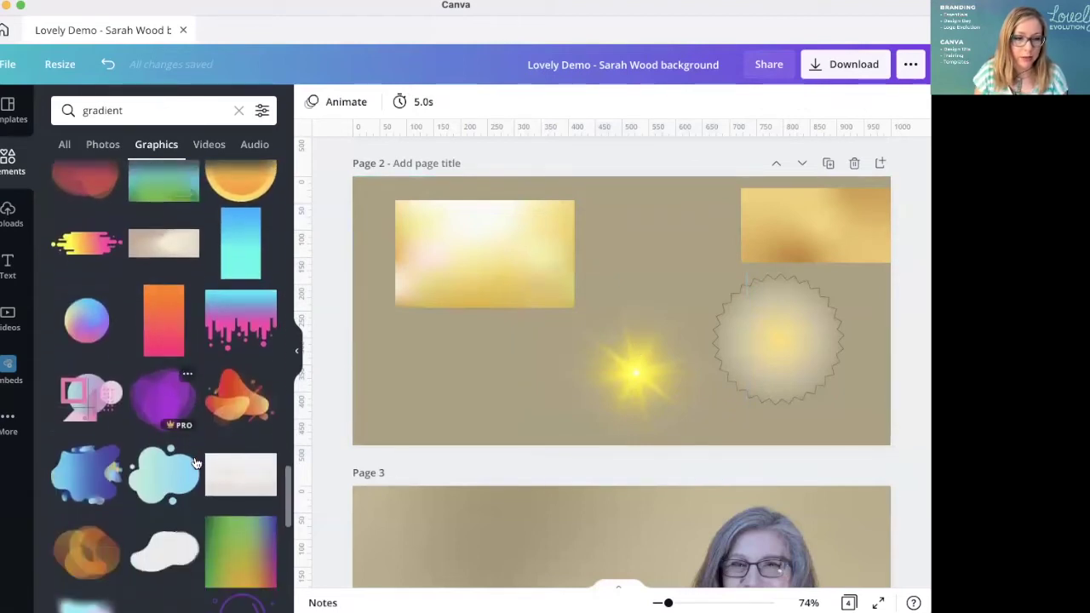
scroll(195, 462, "down", 5)
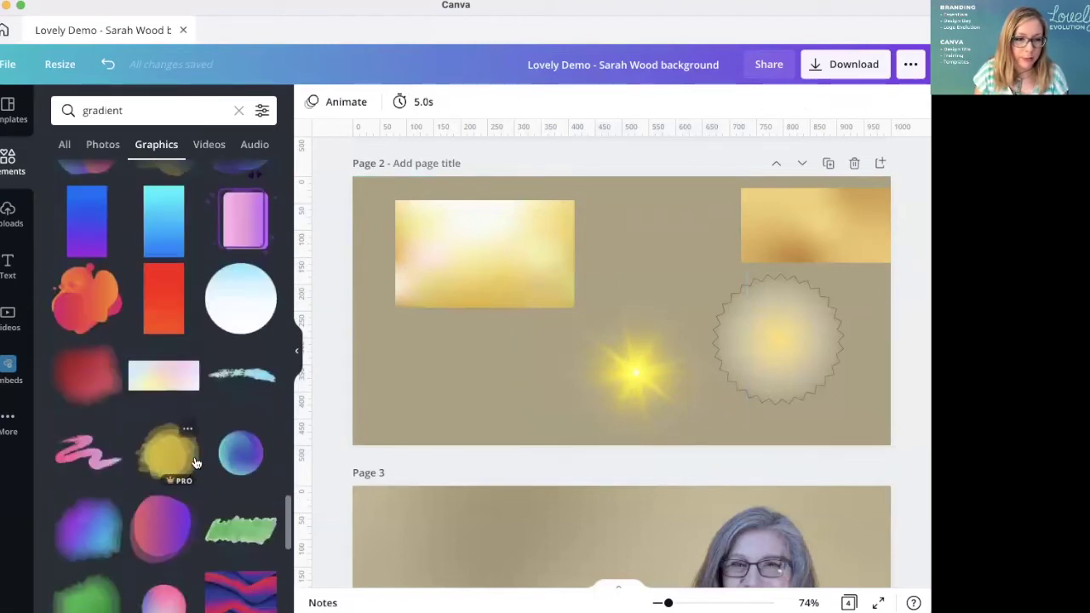
scroll(195, 462, "down", 6)
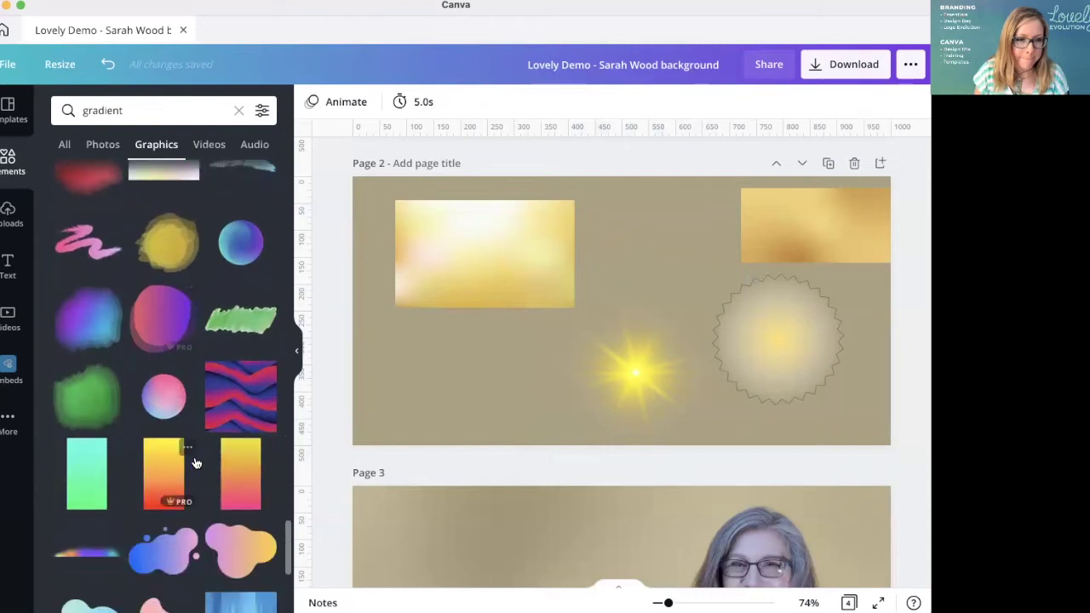
scroll(195, 462, "down", 10)
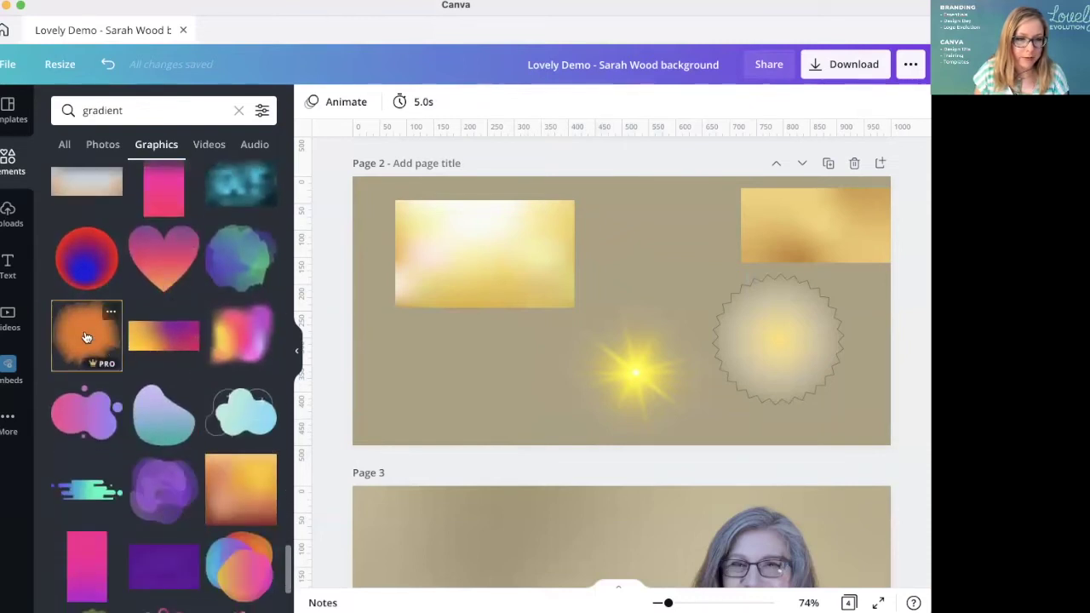
left_click(86, 338)
left_click_drag(644, 295, 458, 359)
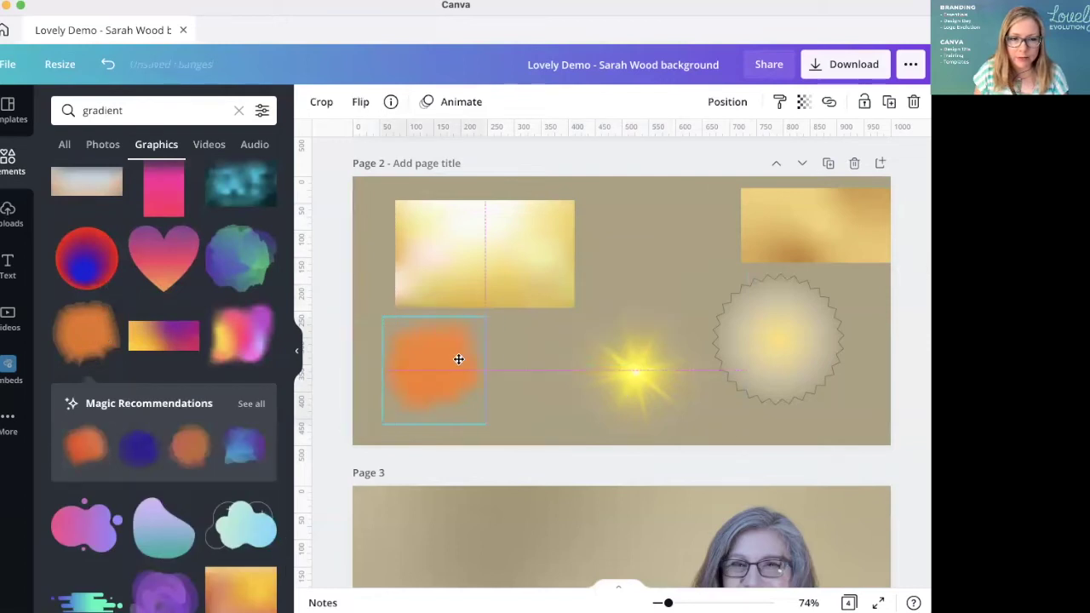
key("Delete")
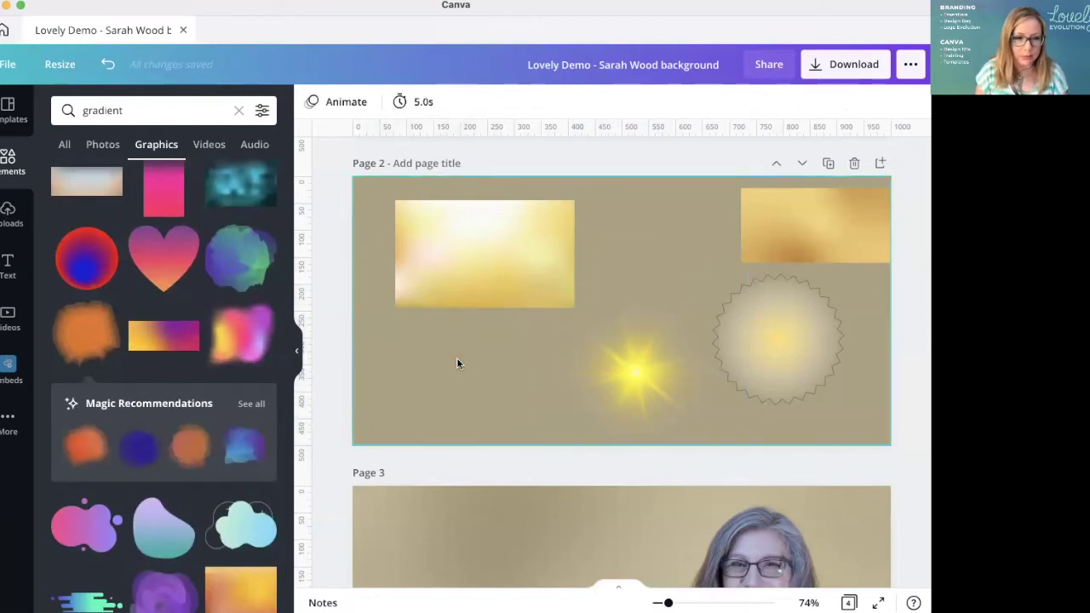
Add the yellow blurred blob graphic to page 2, enlarge it and place it in the page's lower-left corner
scroll(225, 457, "down", 3)
scroll(212, 462, "down", 4)
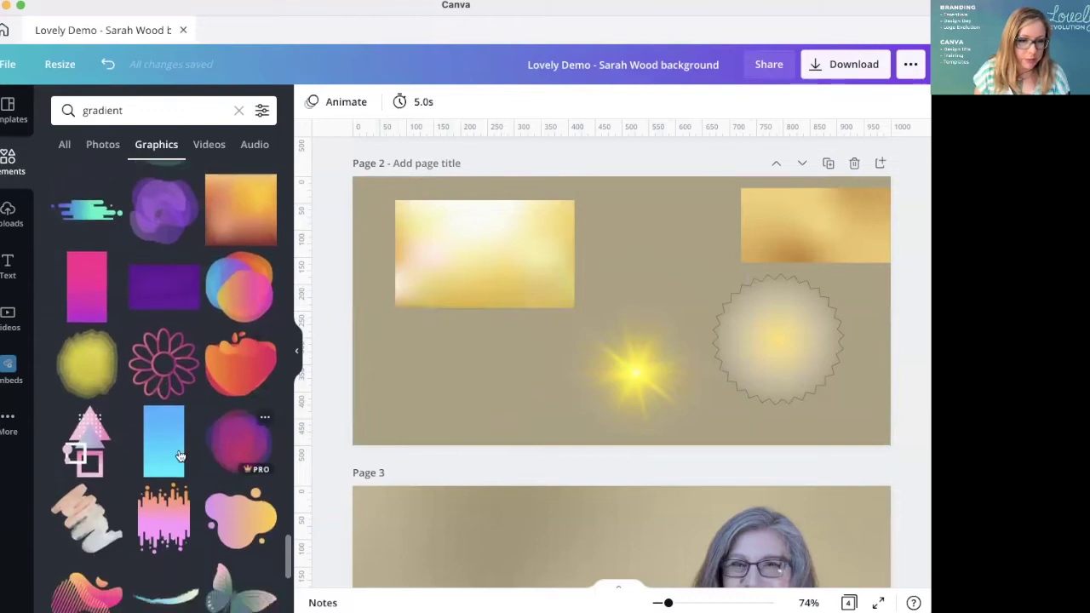
left_click(85, 364)
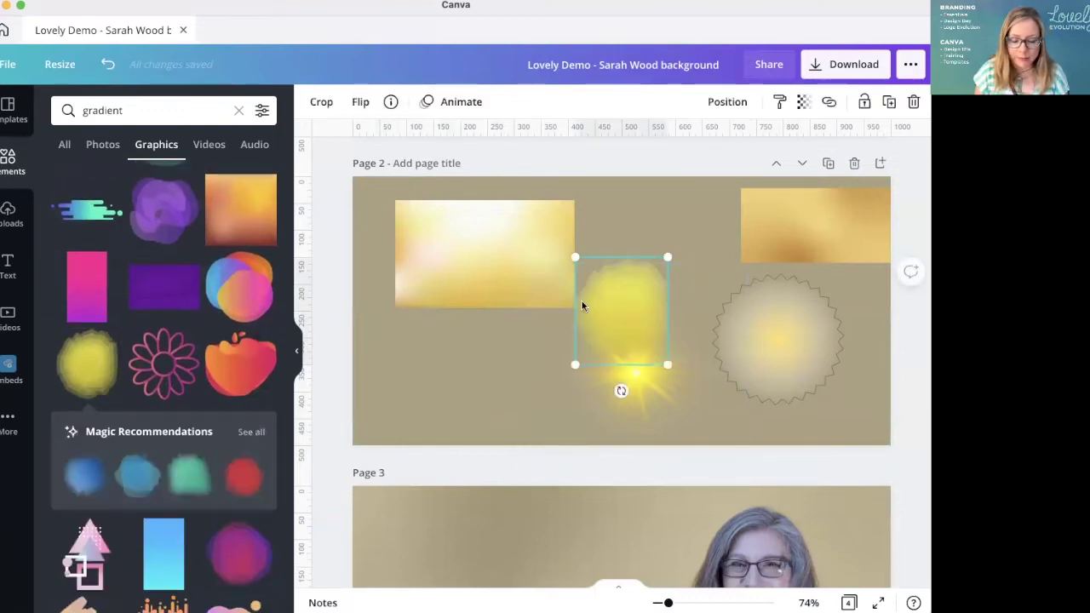
left_click_drag(574, 256, 486, 150)
left_click_drag(518, 314, 416, 371)
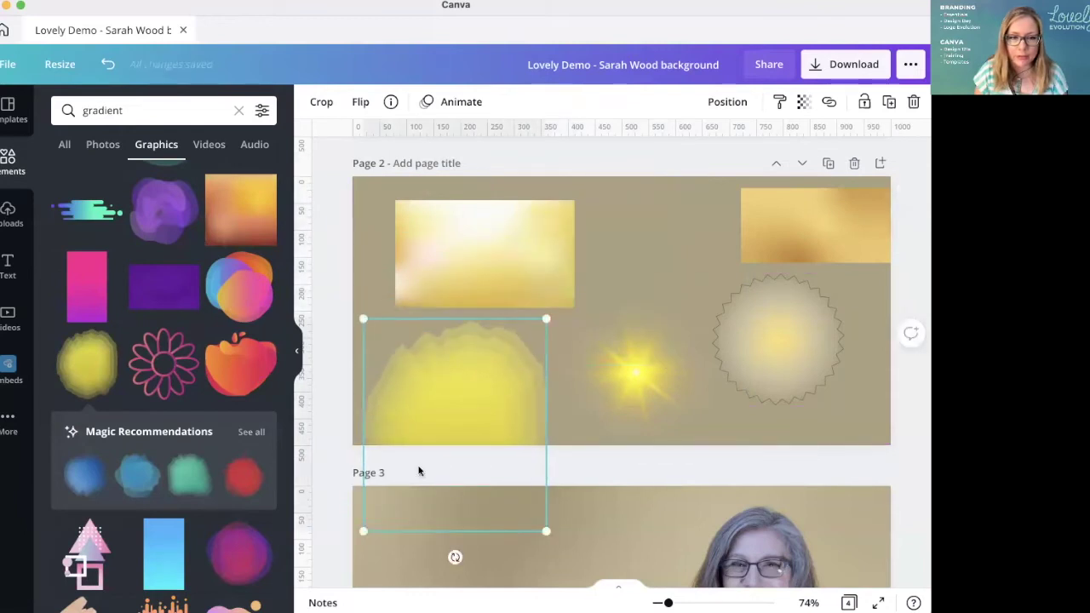
Try the yellow and red gradient oval from further down the results on page 2 and delete it
scroll(213, 482, "down", 7)
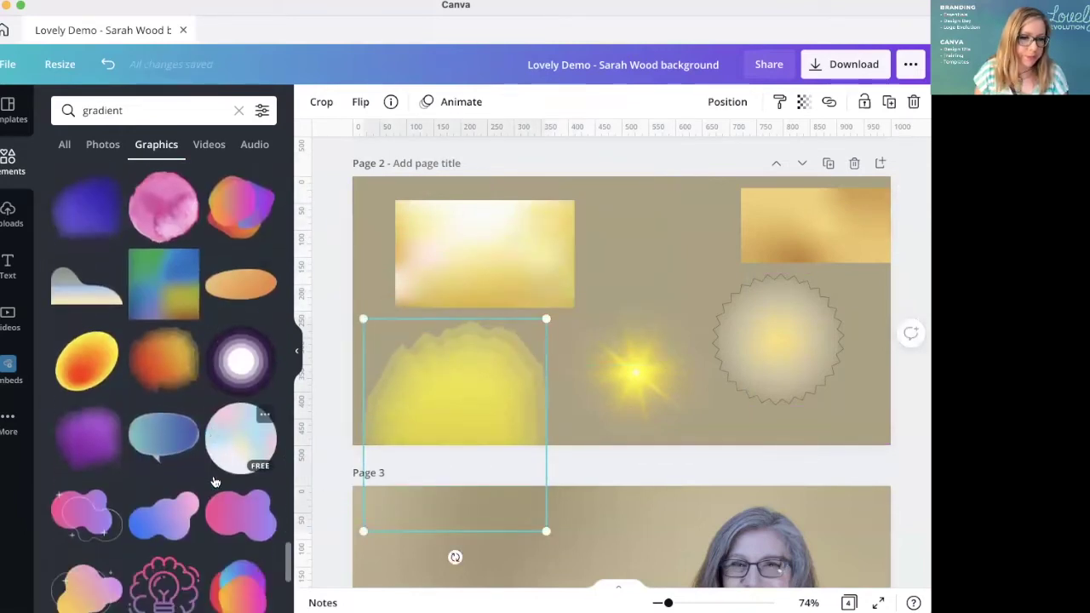
scroll(215, 482, "up", 1)
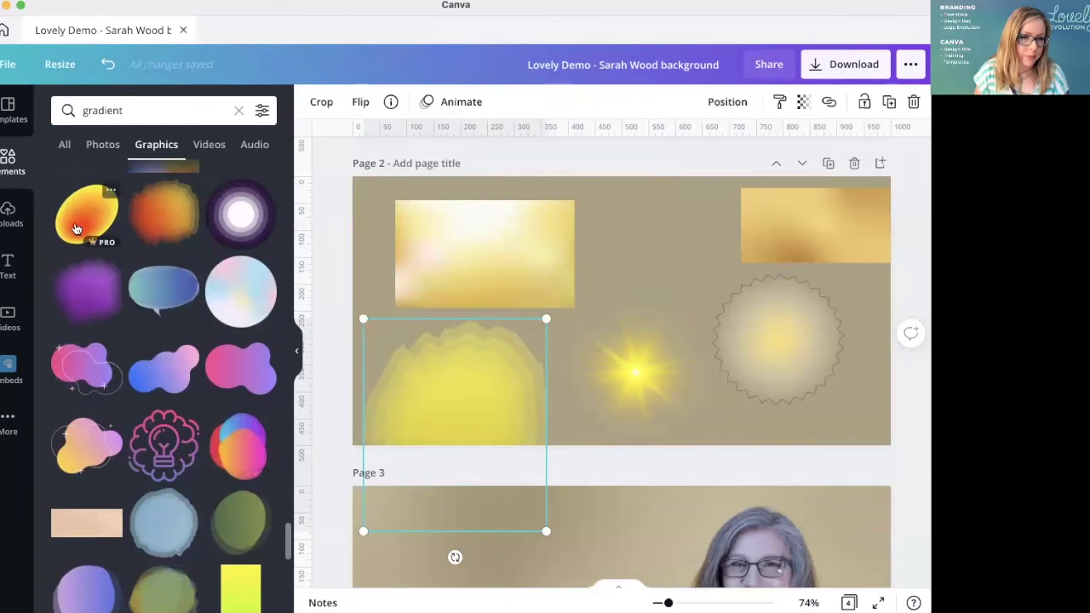
left_click(76, 227)
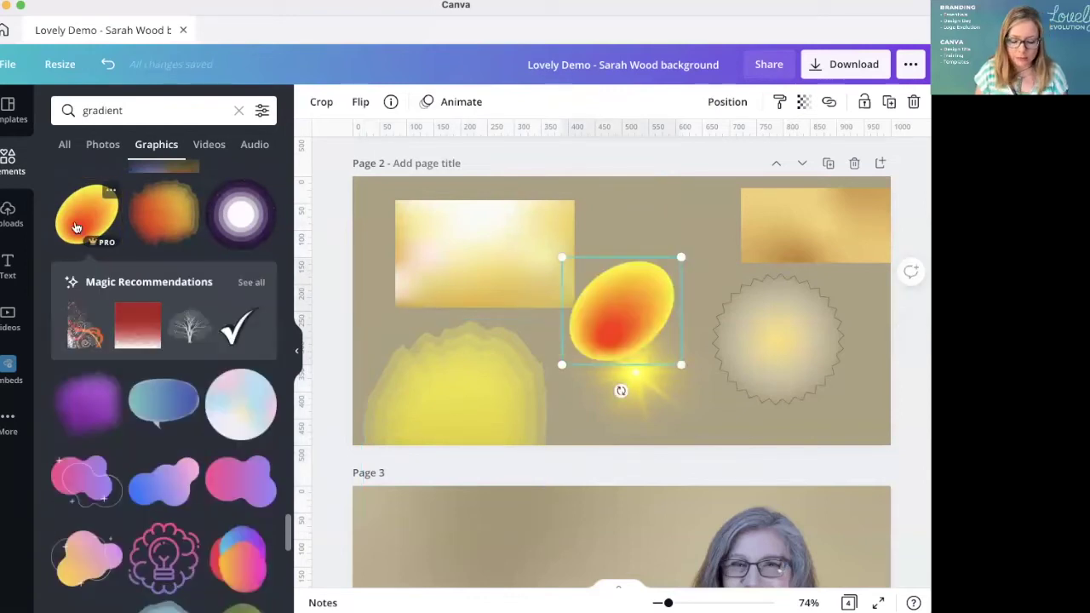
key("Delete")
Examine the remaining "gradient" graphics further down the results for other usable glows
scroll(160, 364, "down", 5)
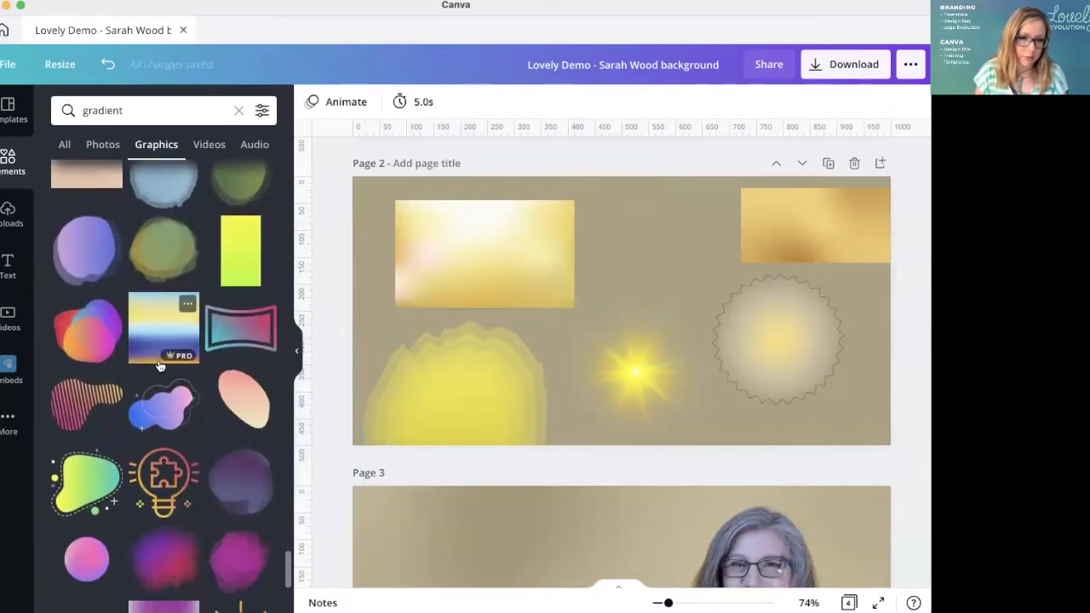
scroll(225, 466, "down", 6)
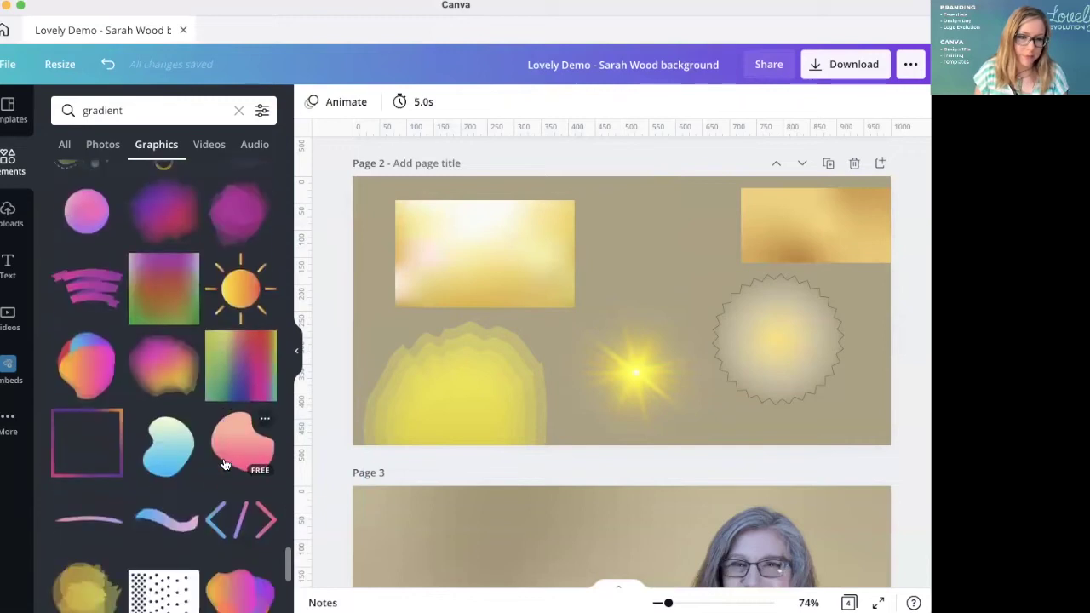
scroll(225, 466, "down", 2)
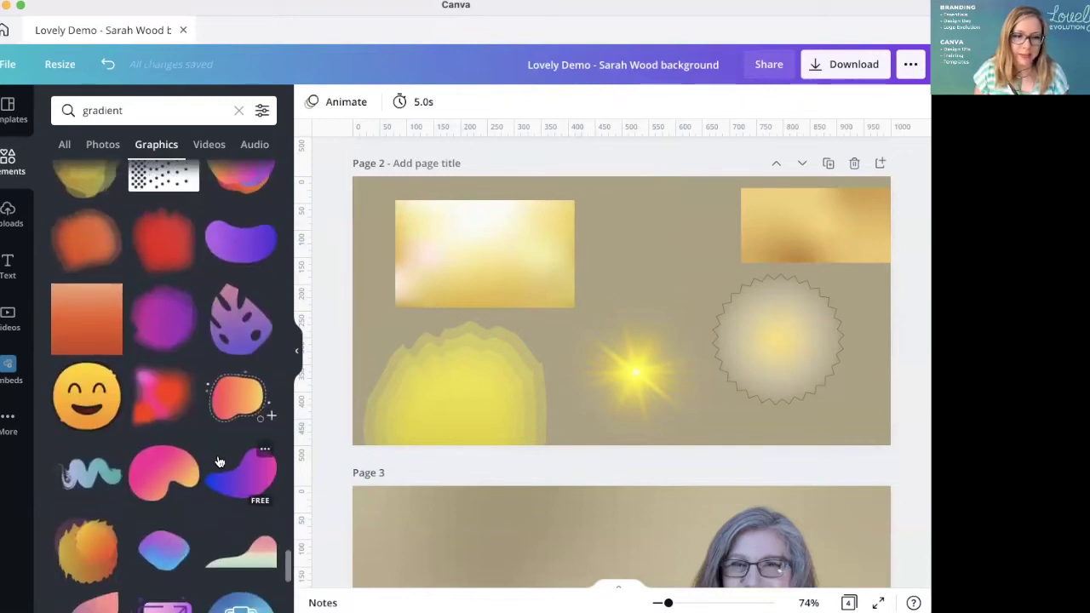
scroll(219, 463, "down", 3)
scroll(220, 462, "down", 4)
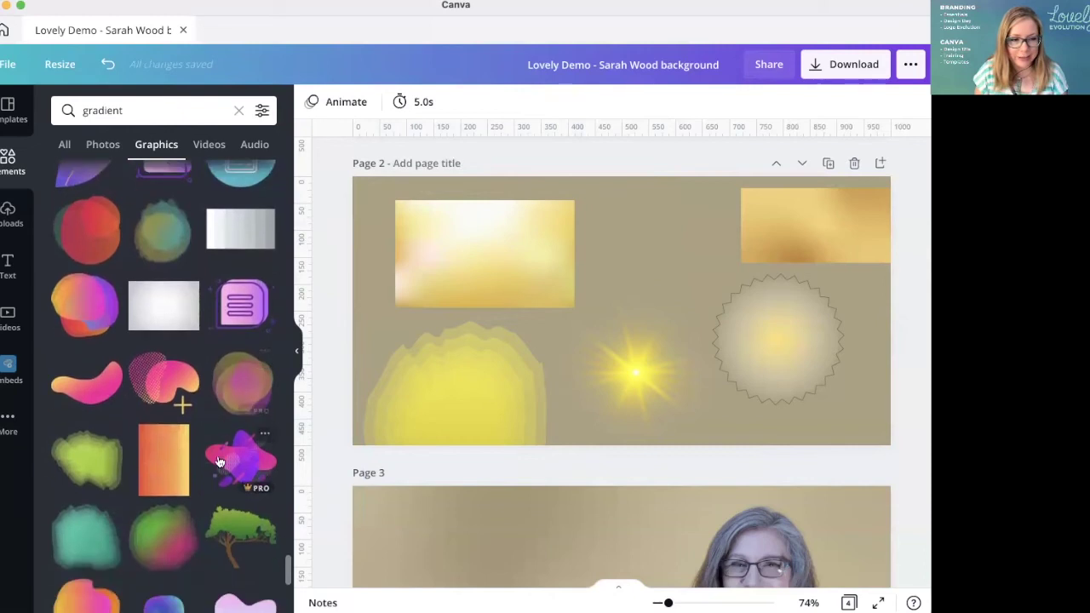
scroll(220, 453, "down", 6)
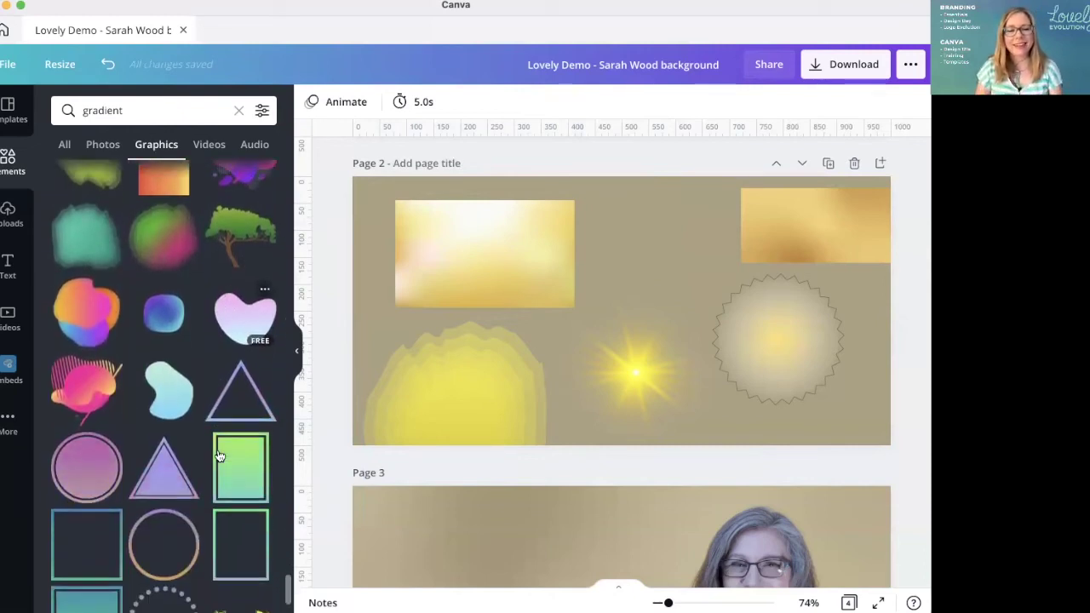
Search the elements for "glow" and look through the results of all types
left_click(128, 104)
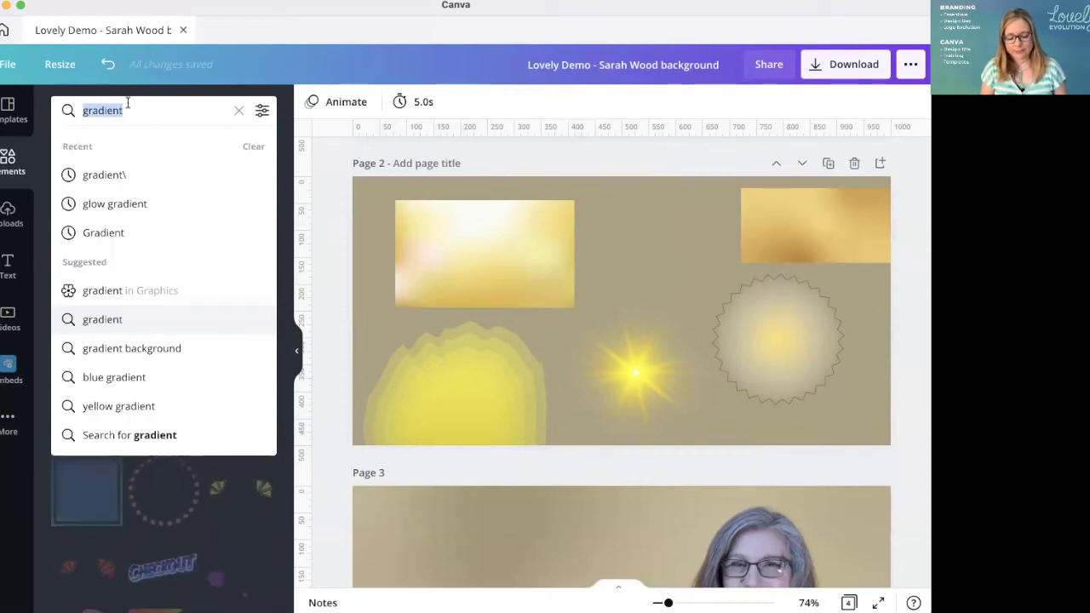
type("glow")
key("Return")
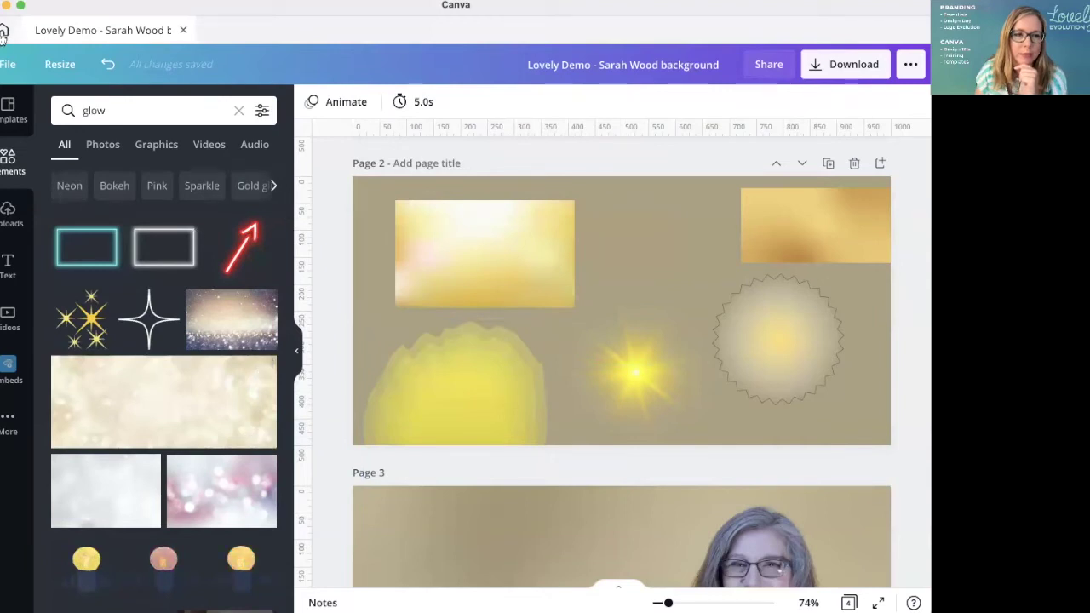
scroll(158, 298, "down", 10)
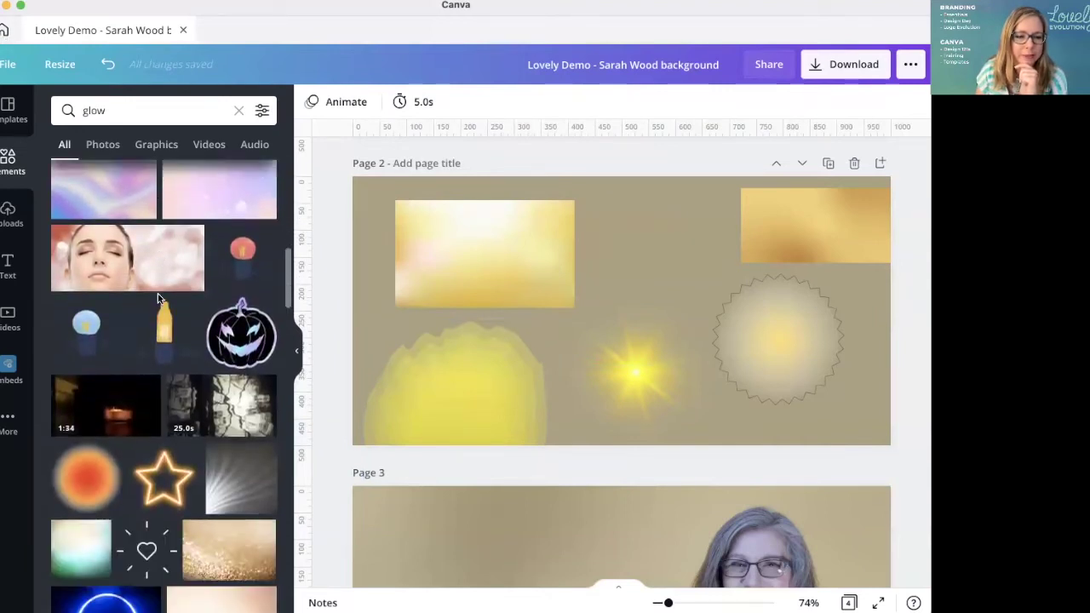
scroll(158, 298, "down", 3)
Open the design "Demo - Blurred photo effect", copy the orange glow graphic from its page 2, and return to the banner design
left_click(4, 32)
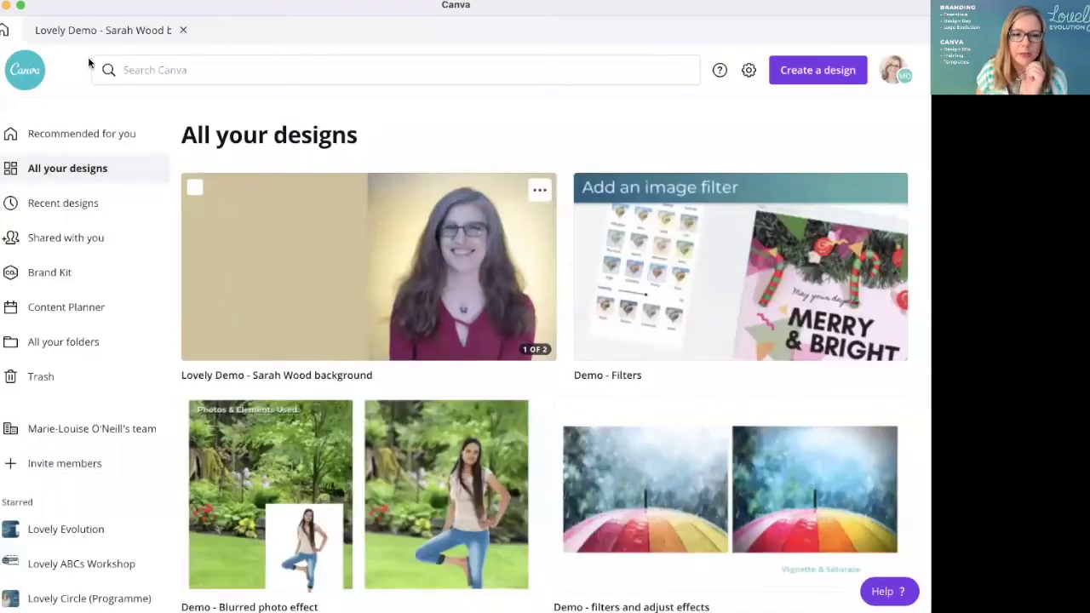
scroll(530, 449, "down", 2)
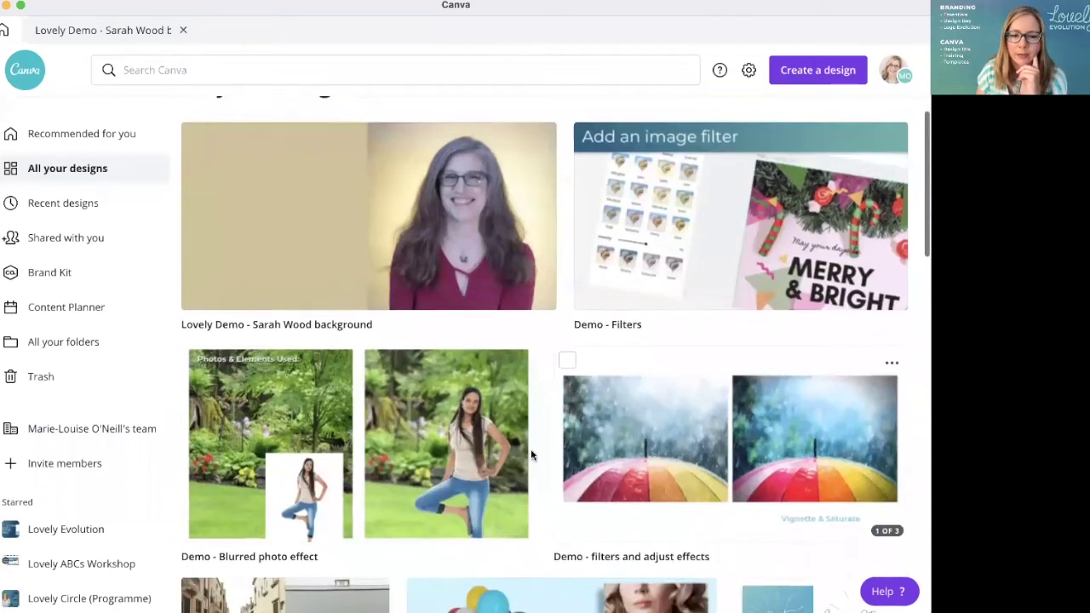
left_click(392, 378)
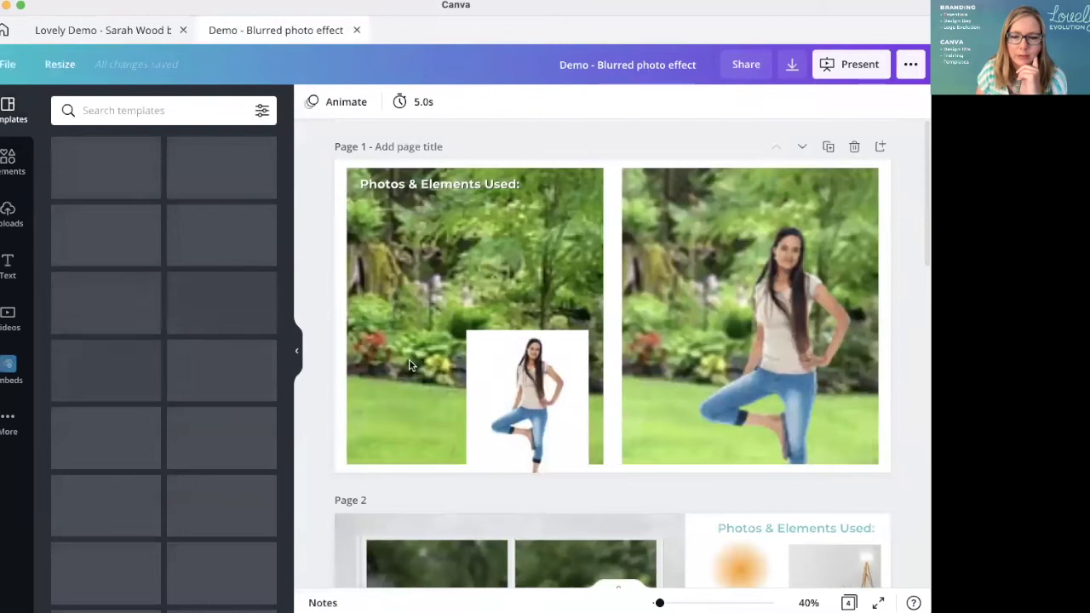
left_click(296, 350)
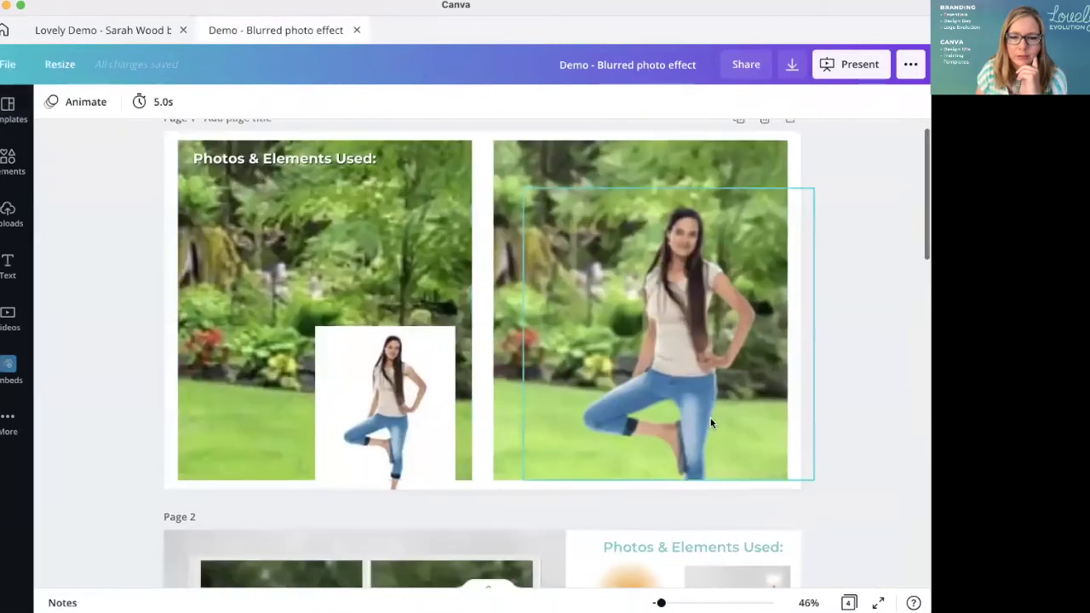
scroll(710, 418, "down", 3)
left_click(622, 383)
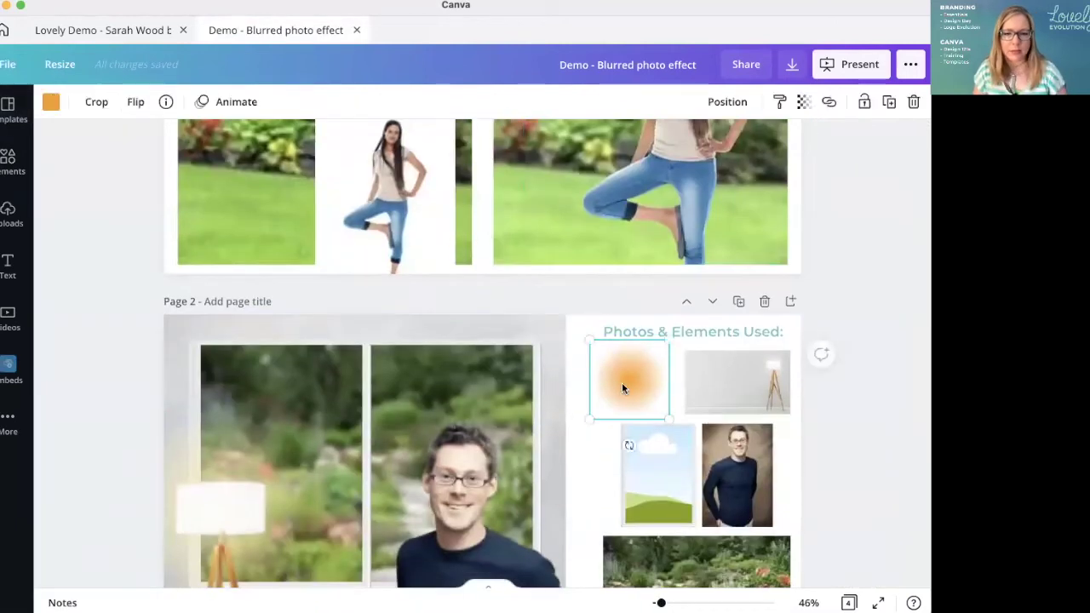
left_click(126, 30)
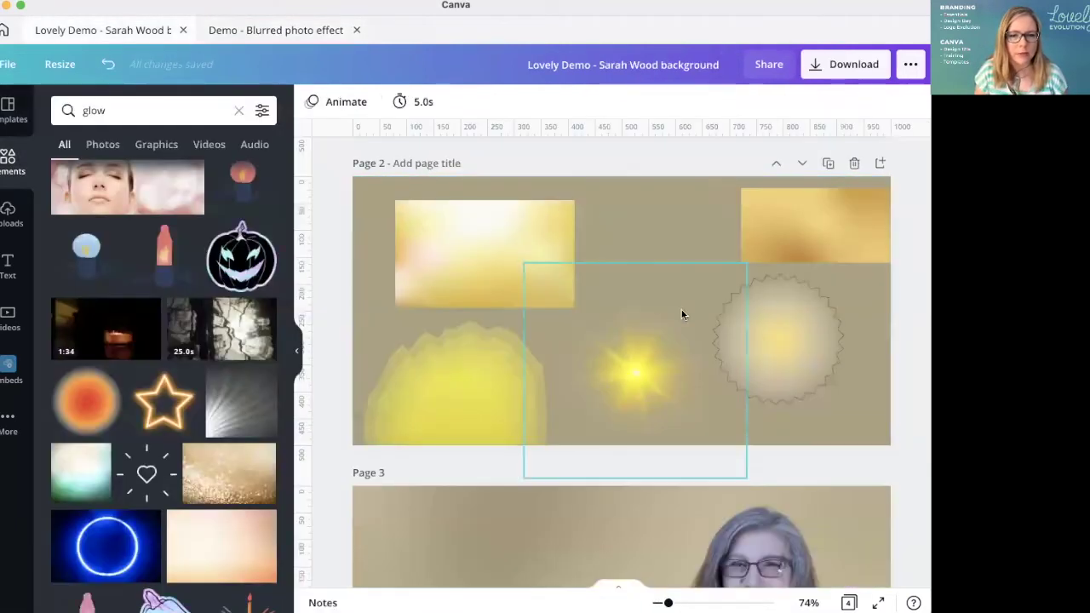
Add the red-orange glow from the results to page 2's upper middle and paste the copied orange glow beside it
left_click(100, 401)
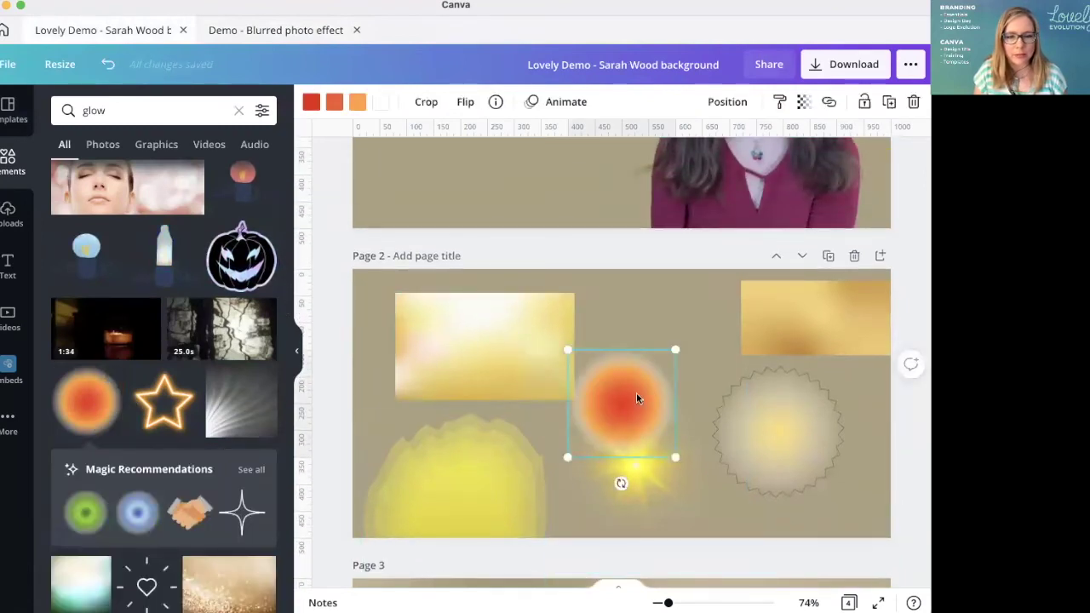
left_click_drag(697, 313, 700, 309)
left_click(477, 338)
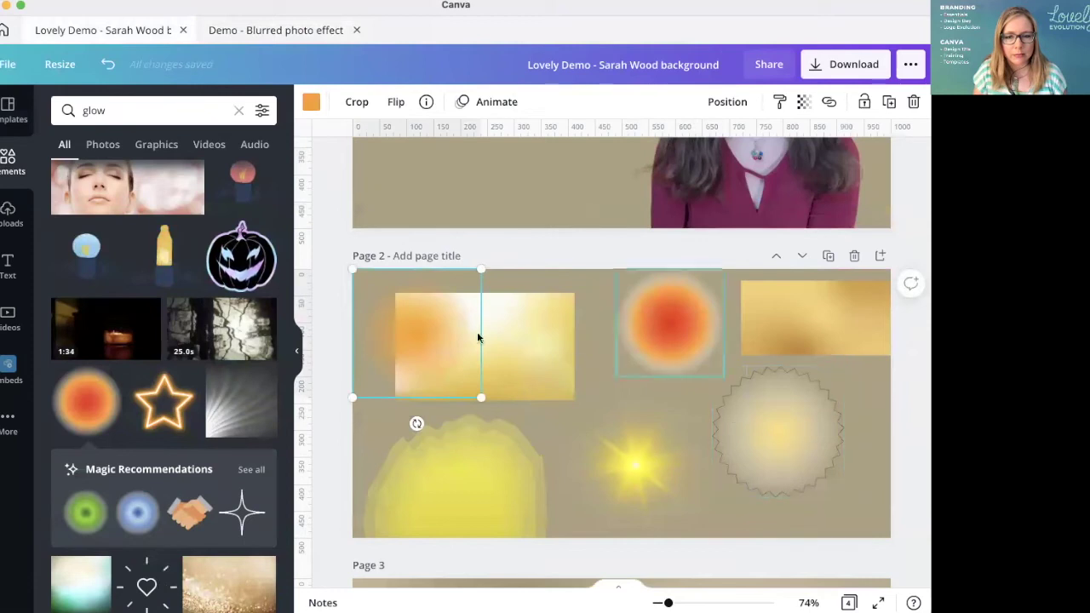
left_click_drag(462, 350, 608, 377)
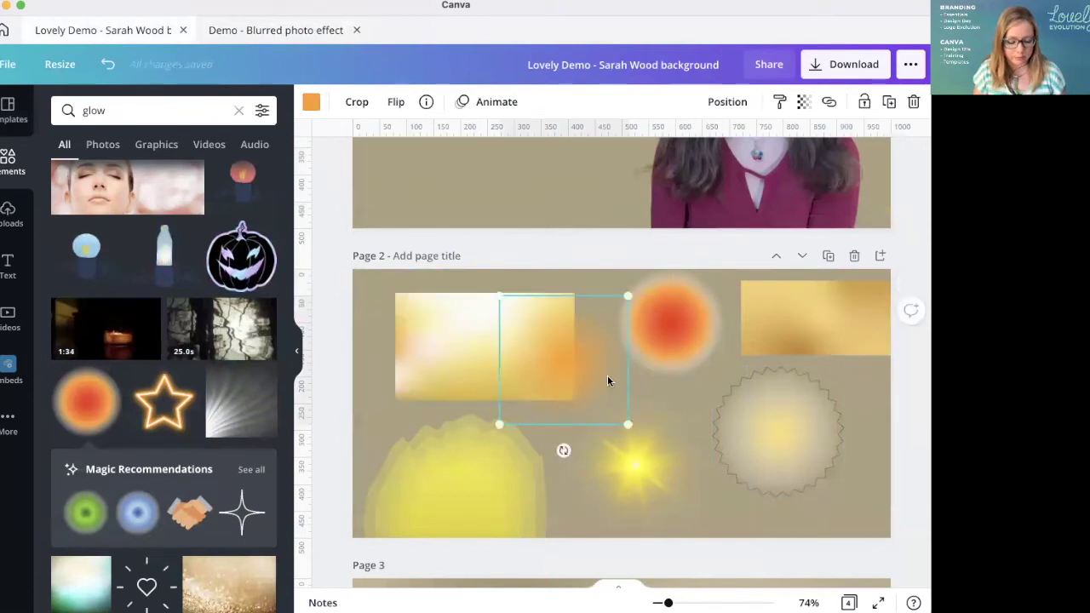
Paste the orange glow onto page 1 beside the portrait and recolour it yellow (#FFDE59)
scroll(630, 400, "up", 5)
key("ctrl+v")
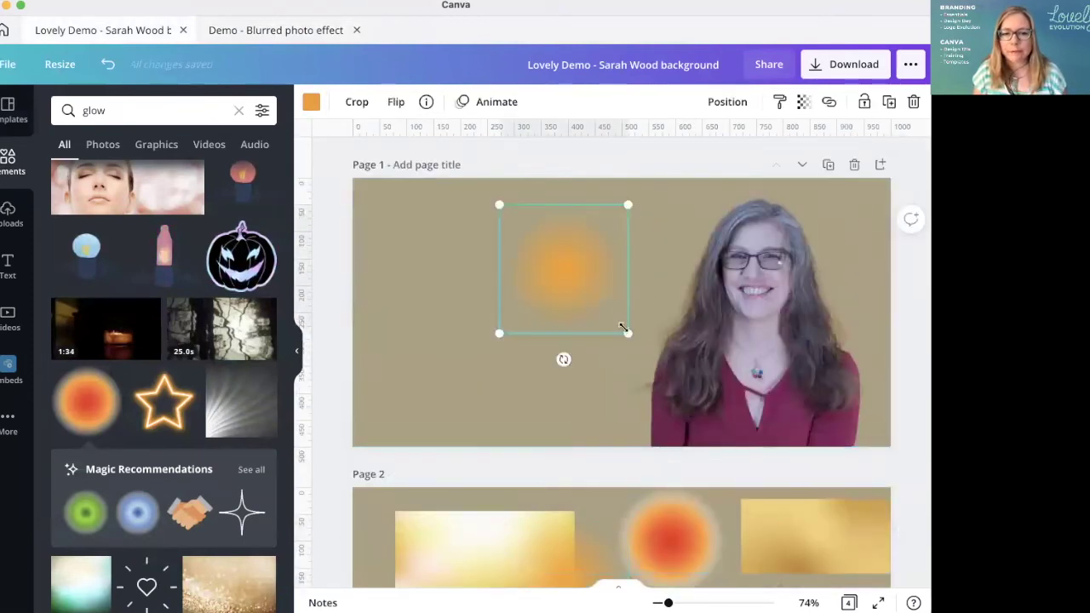
left_click_drag(578, 266, 554, 260)
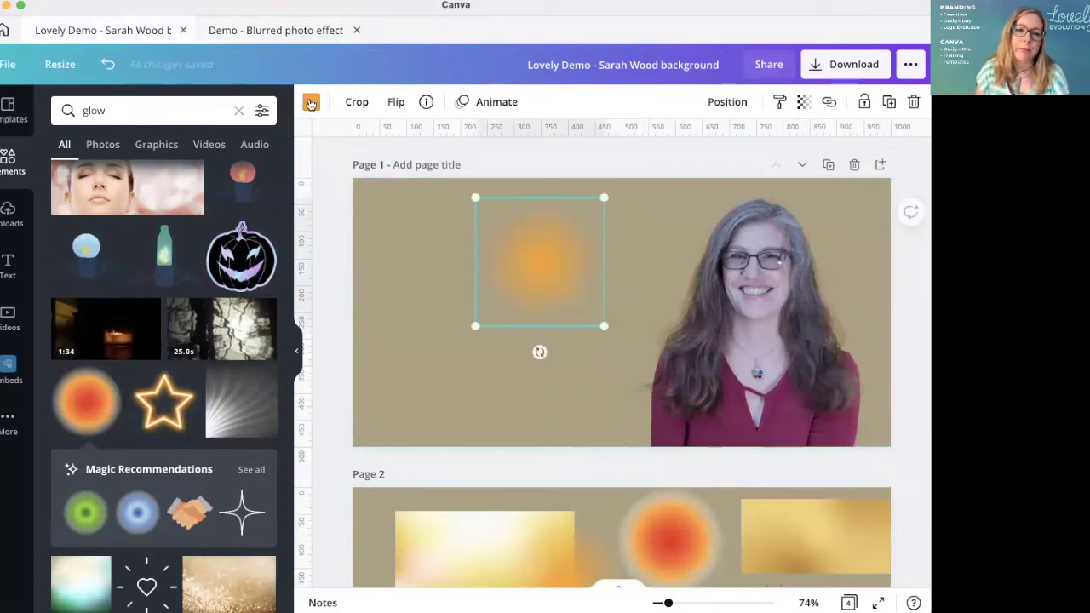
left_click(311, 103)
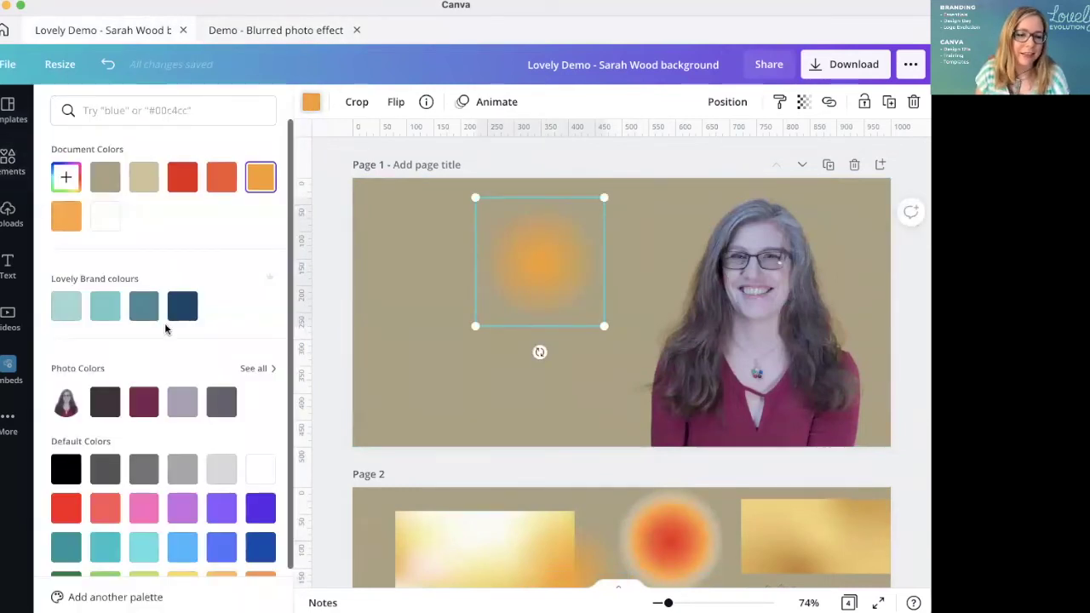
scroll(166, 329, "down", 1)
scroll(172, 311, "up", 1)
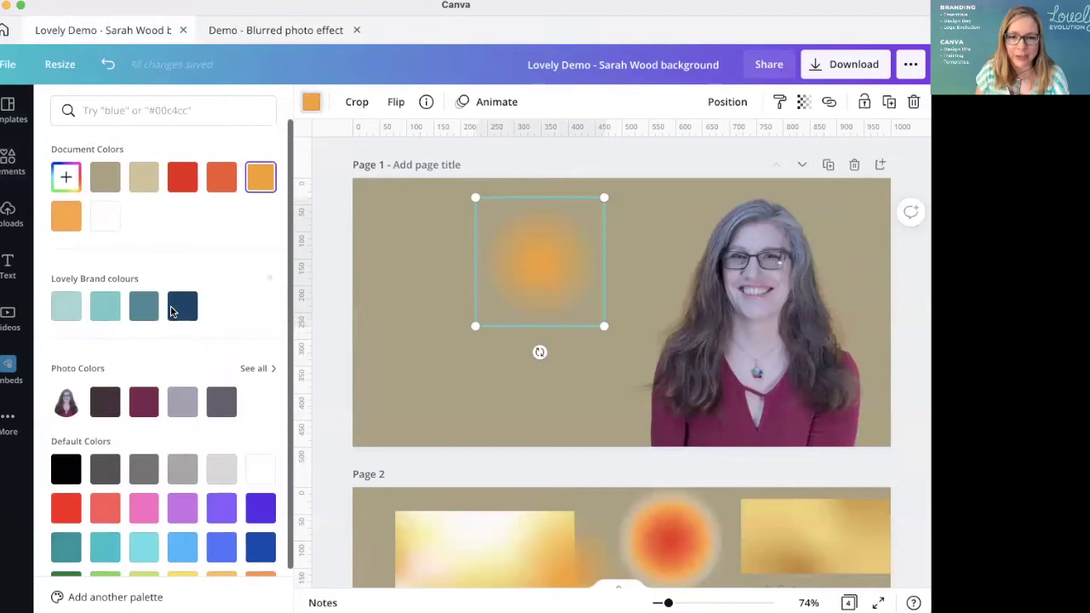
scroll(170, 357, "down", 1)
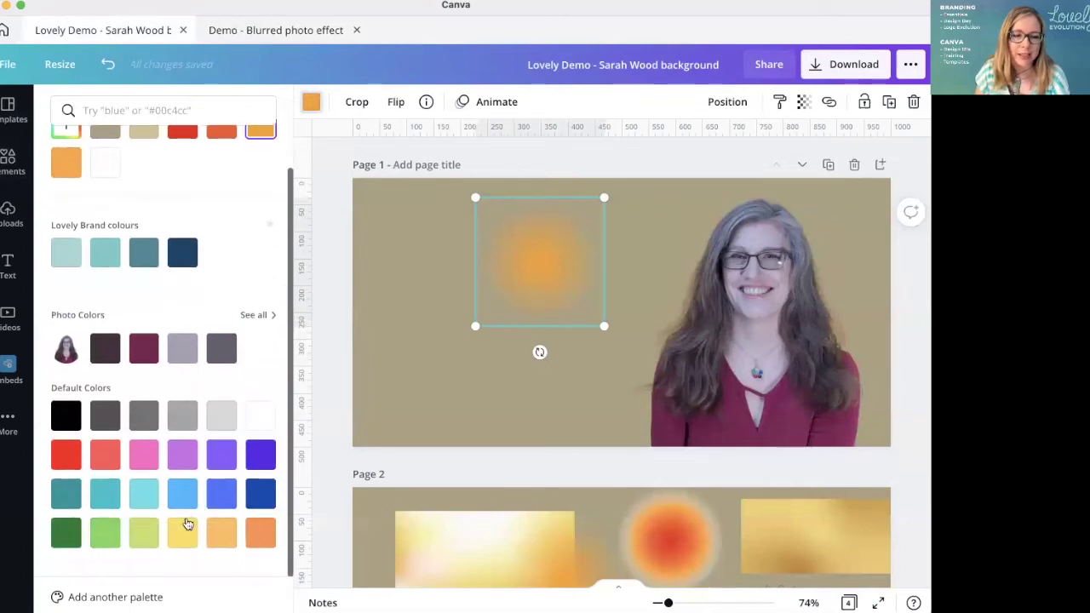
left_click(182, 534)
Reorder the pages so the collected gradient and glow elements sit on page 4
scroll(707, 394, "down", 2)
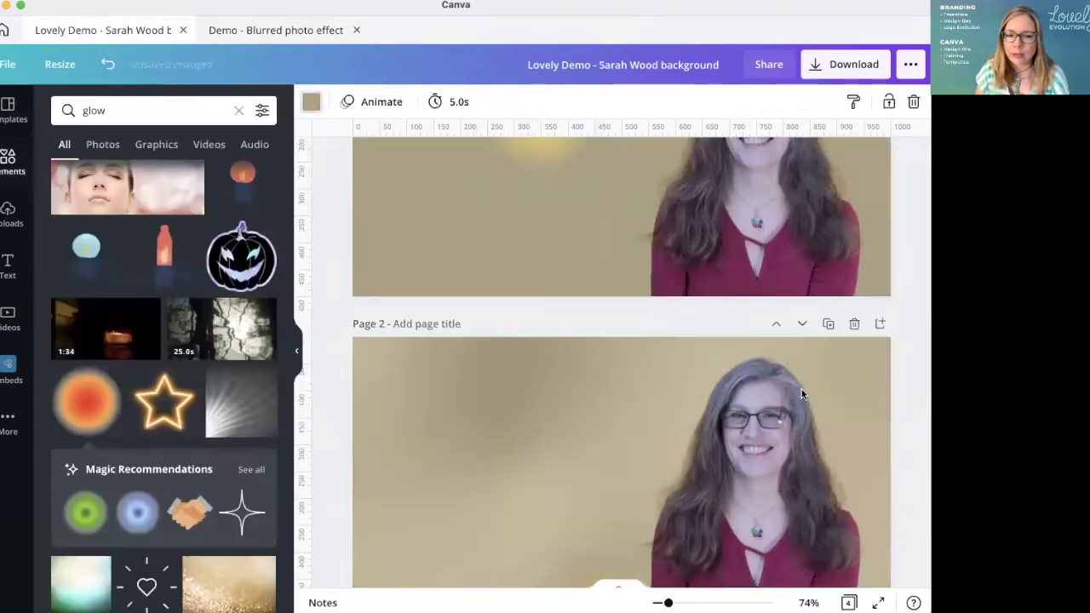
left_click(769, 412)
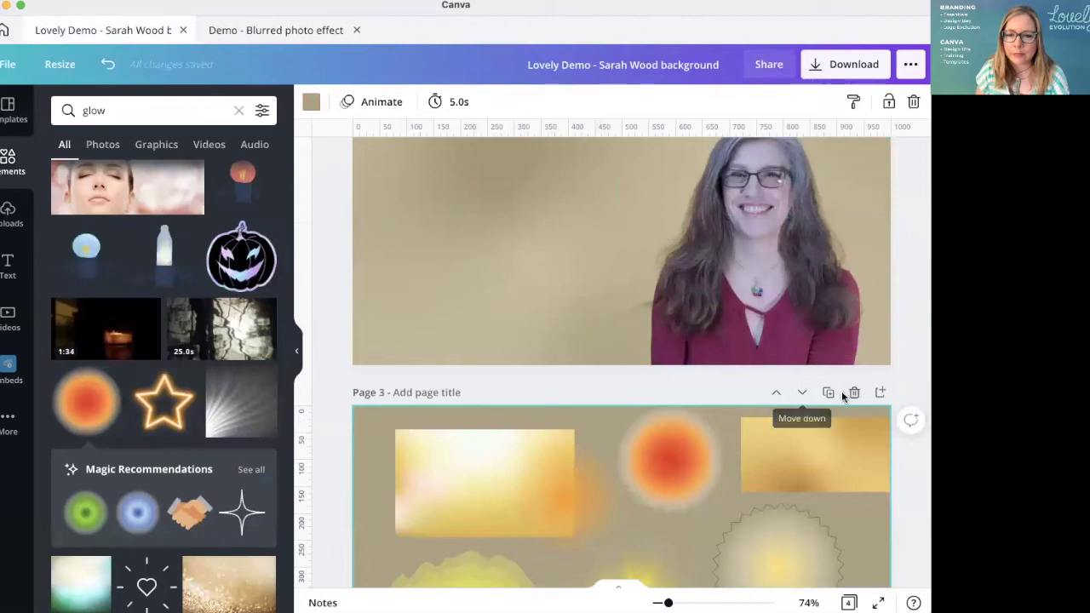
left_click(802, 391)
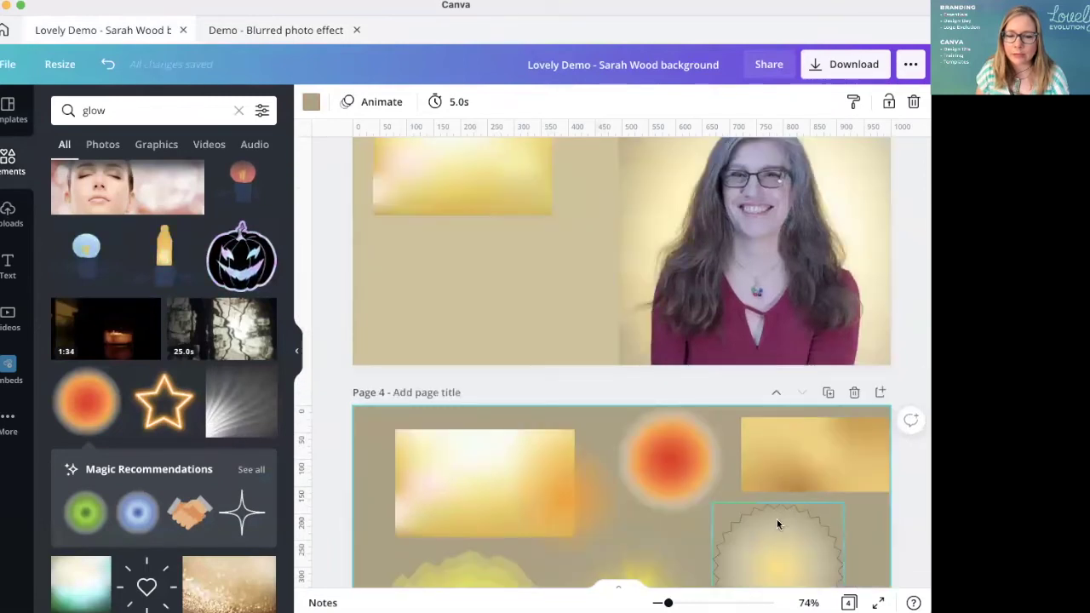
Delete the yellow gradient image from the original portrait page and move that page up to page 2
scroll(777, 517, "down", 2)
scroll(777, 516, "up", 5)
scroll(777, 515, "up", 2)
scroll(777, 515, "down", 3)
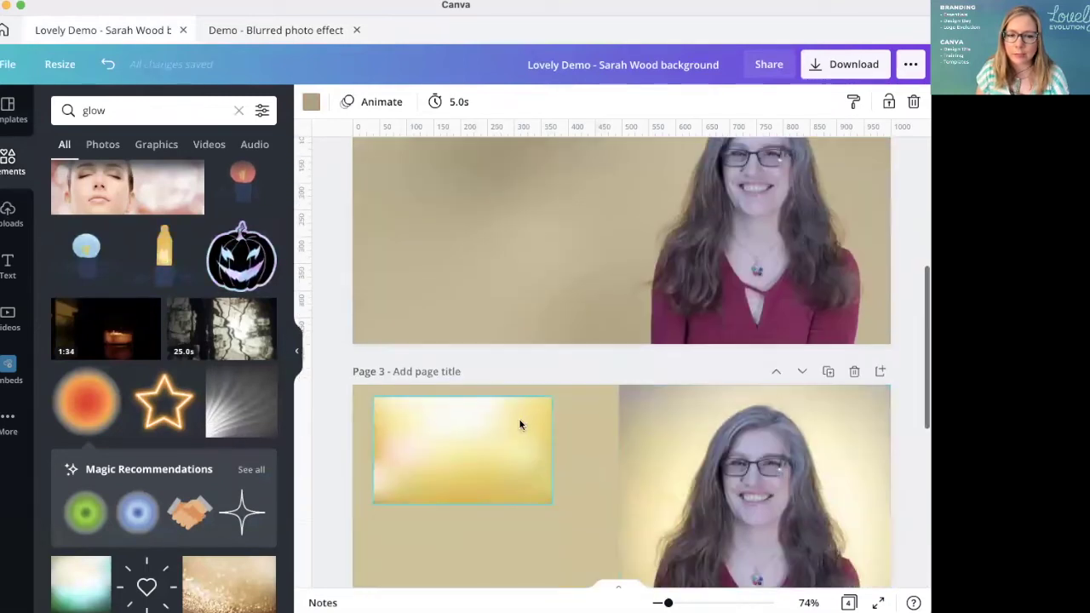
left_click(519, 421)
key("Delete")
scroll(711, 503, "up", 3)
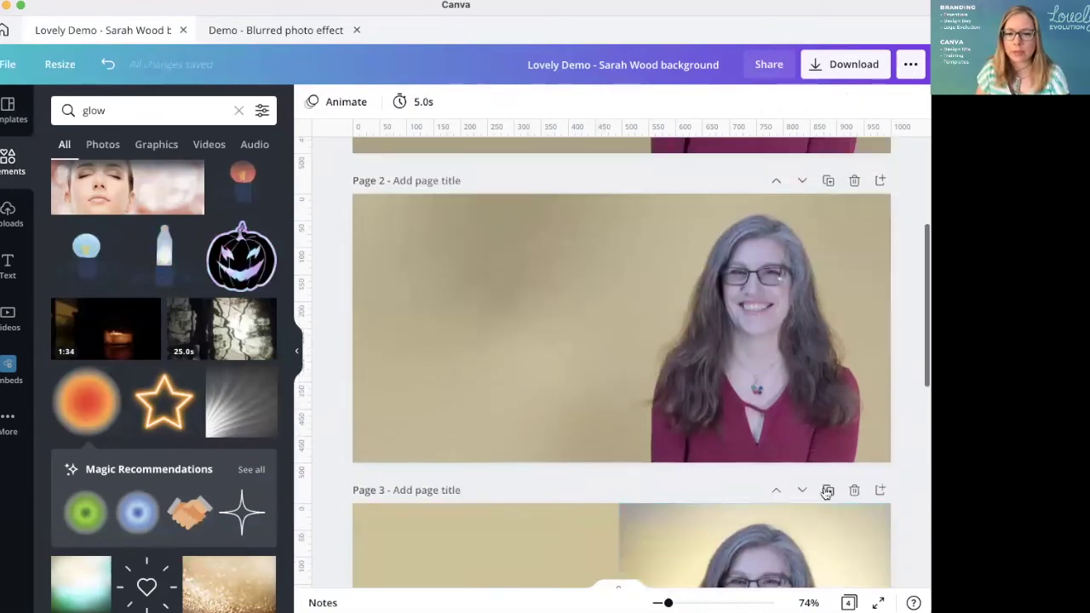
left_click(777, 492)
scroll(608, 309, "up", 5)
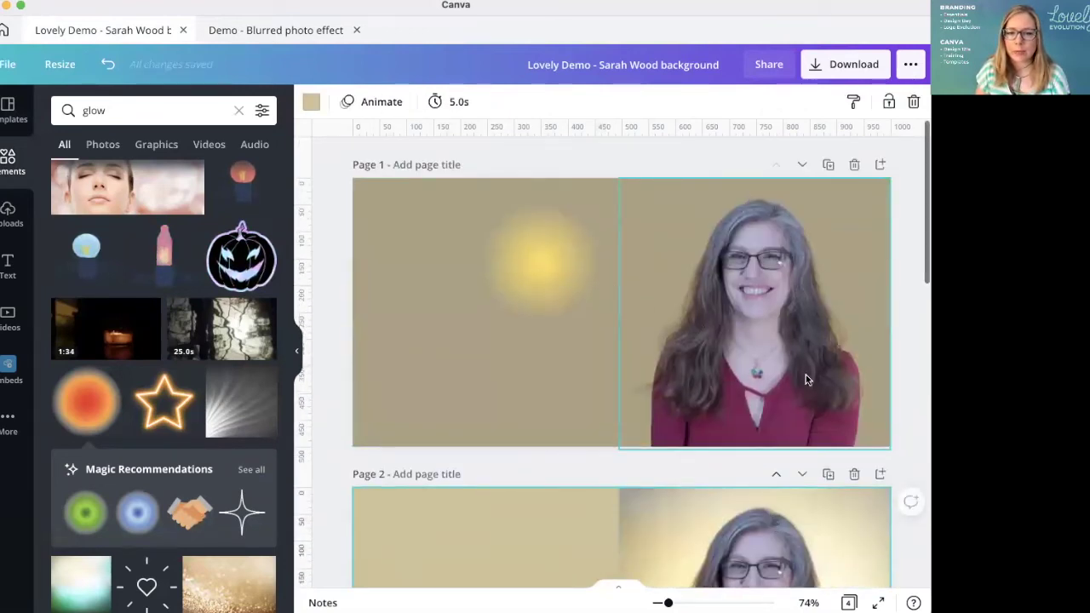
Enlarge the yellow glow on page 1 and send it backward behind the cut-out portrait
scroll(805, 377, "down", 1)
scroll(805, 380, "up", 1)
left_click(540, 217)
left_click_drag(606, 297, 817, 402)
left_click(727, 102)
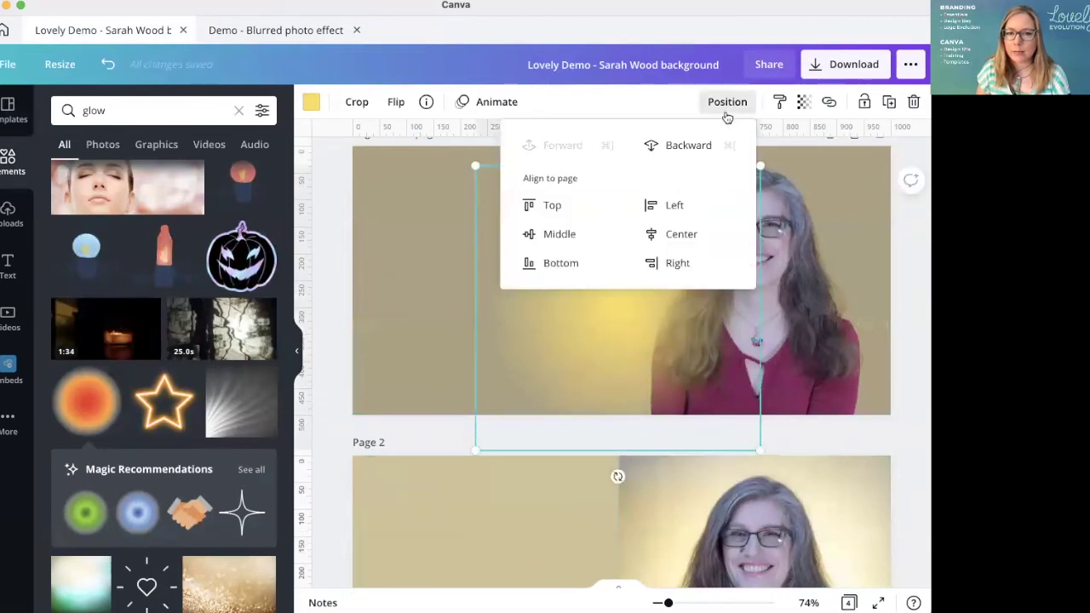
left_click(678, 145)
left_click(438, 275)
Move the yellow glow behind the portrait and enlarge it until it reaches past the page's right half
left_click_drag(600, 264, 704, 238)
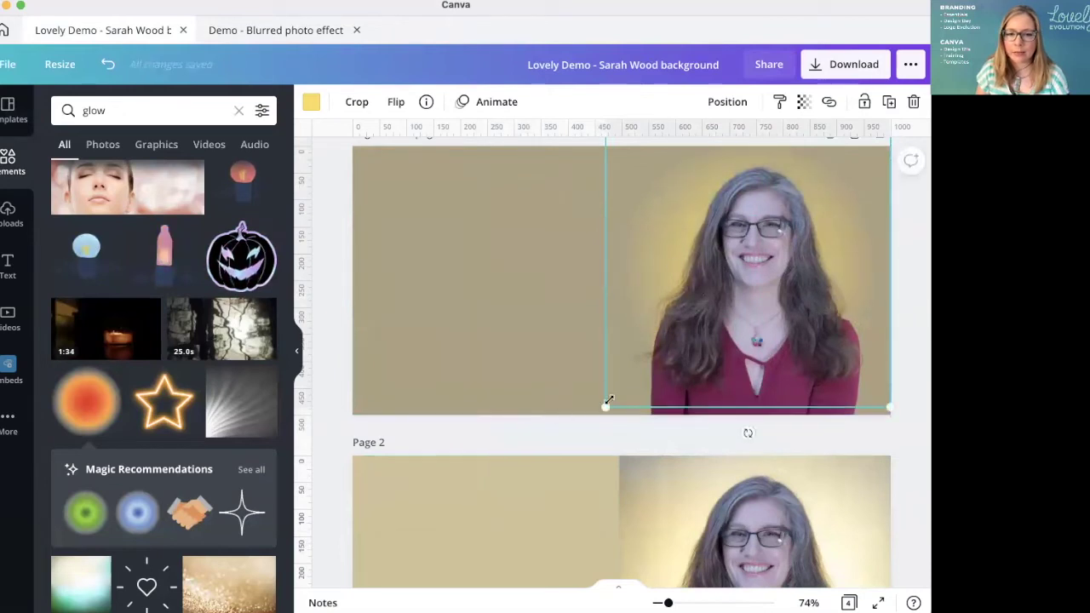
left_click_drag(489, 460, 496, 514)
left_click_drag(522, 337, 582, 314)
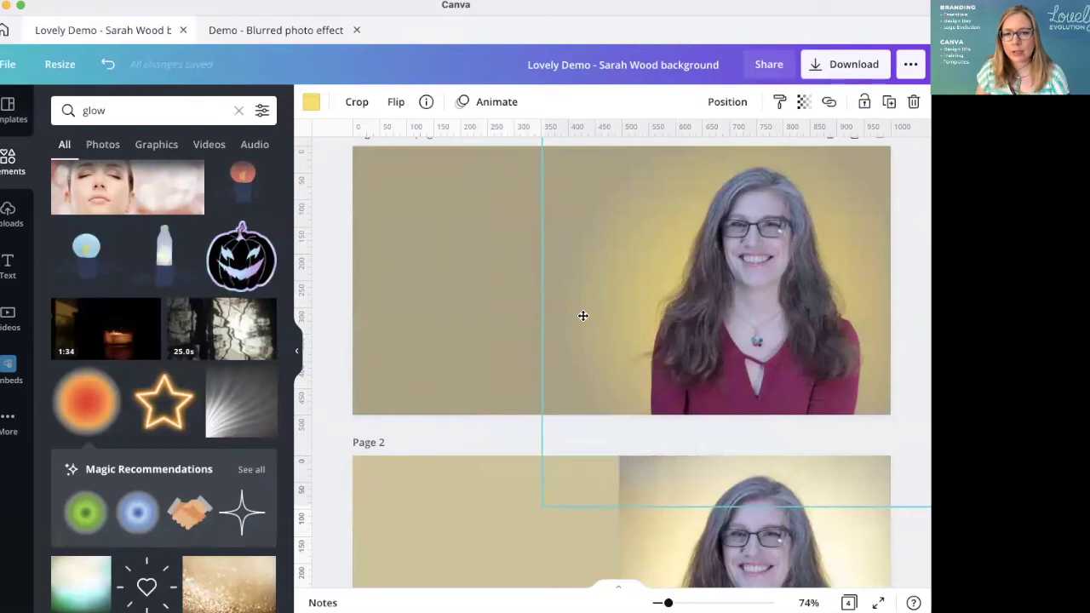
Recolour the glow to the paler yellow #FFEEAB, comparing it with the original portrait's backdrop on page 2
left_click(306, 105)
left_click(64, 179)
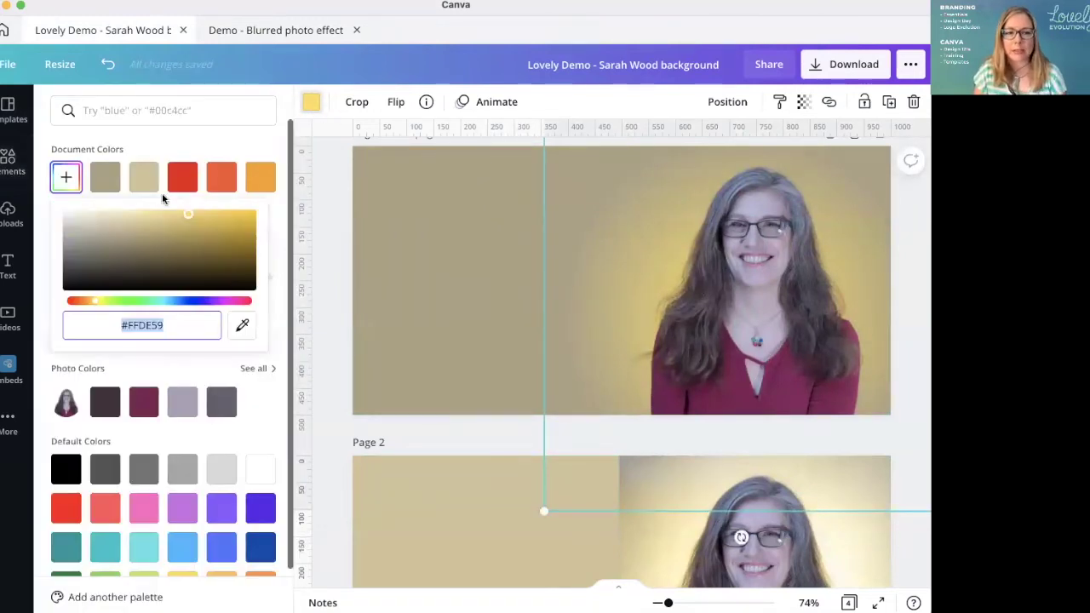
left_click_drag(189, 218, 143, 214)
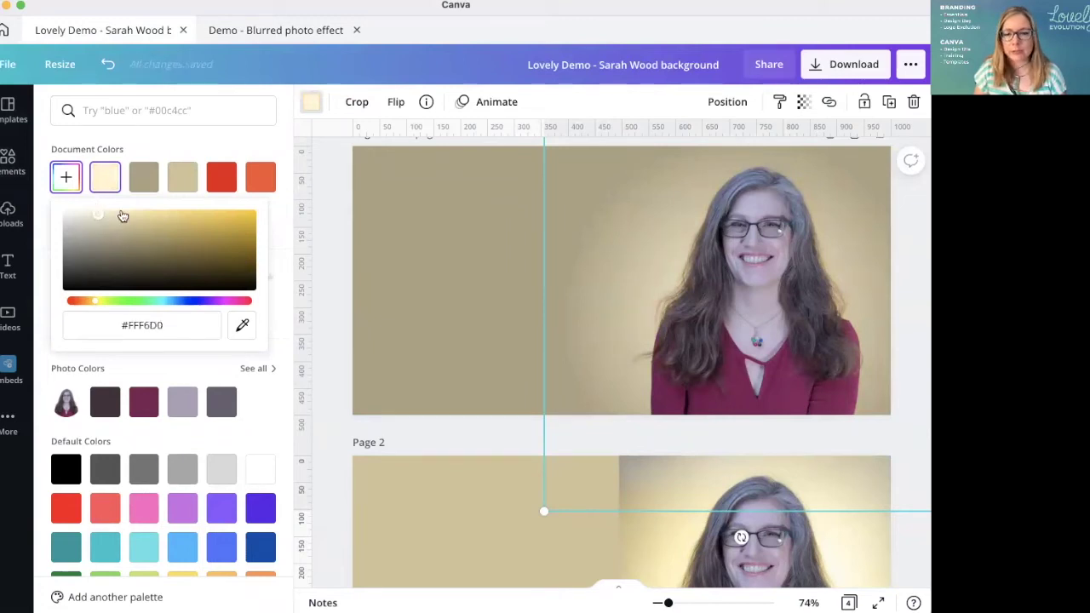
left_click_drag(101, 218, 101, 214)
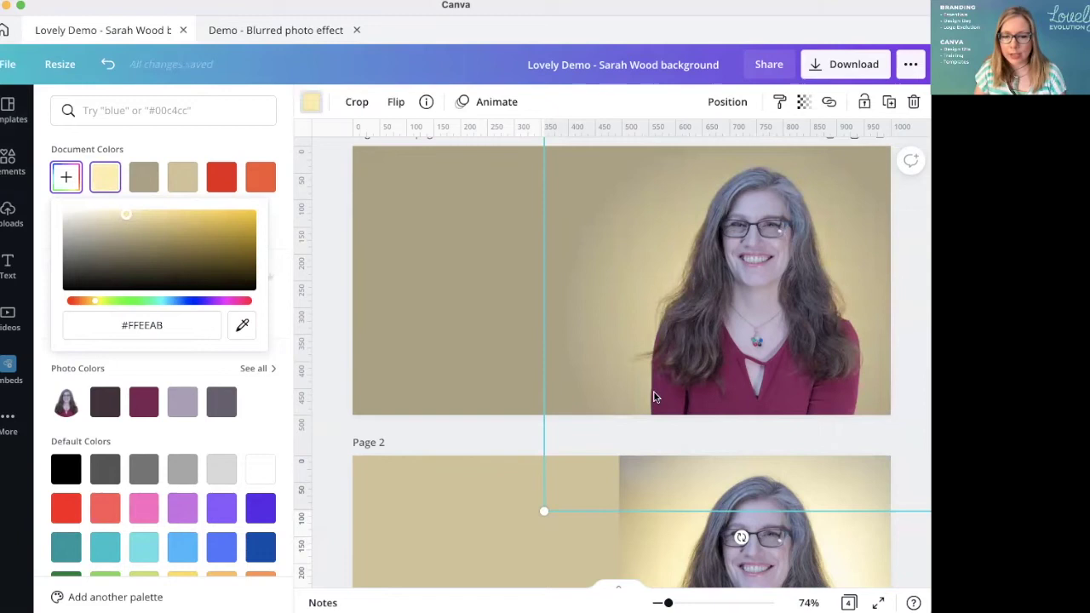
scroll(654, 396, "down", 1)
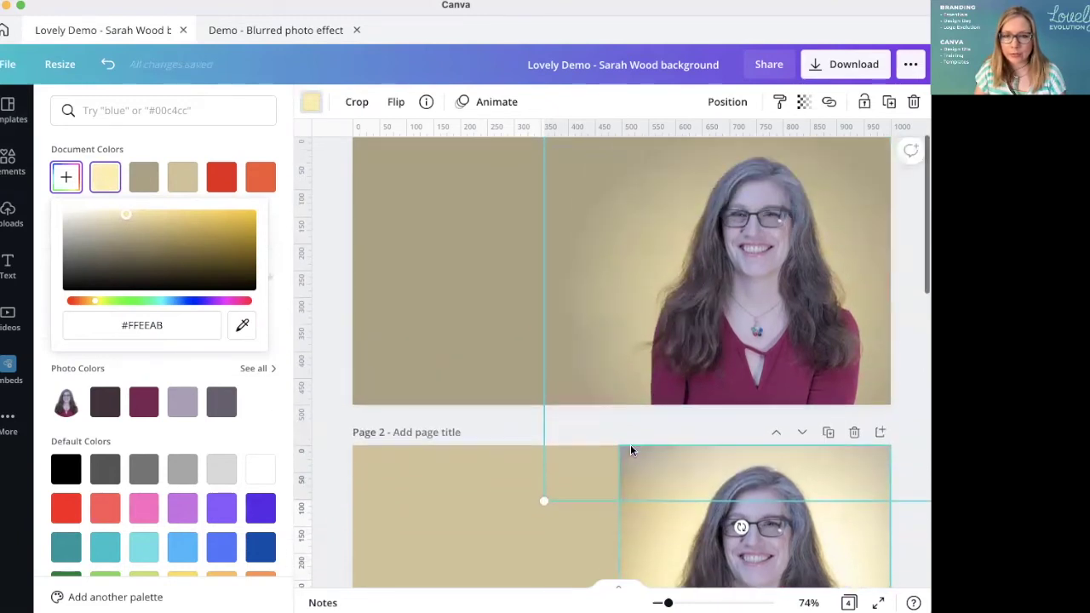
scroll(630, 451, "up", 1)
Enlarge the pale yellow glow further and shift it so it spreads into the page's left half
left_click(498, 363)
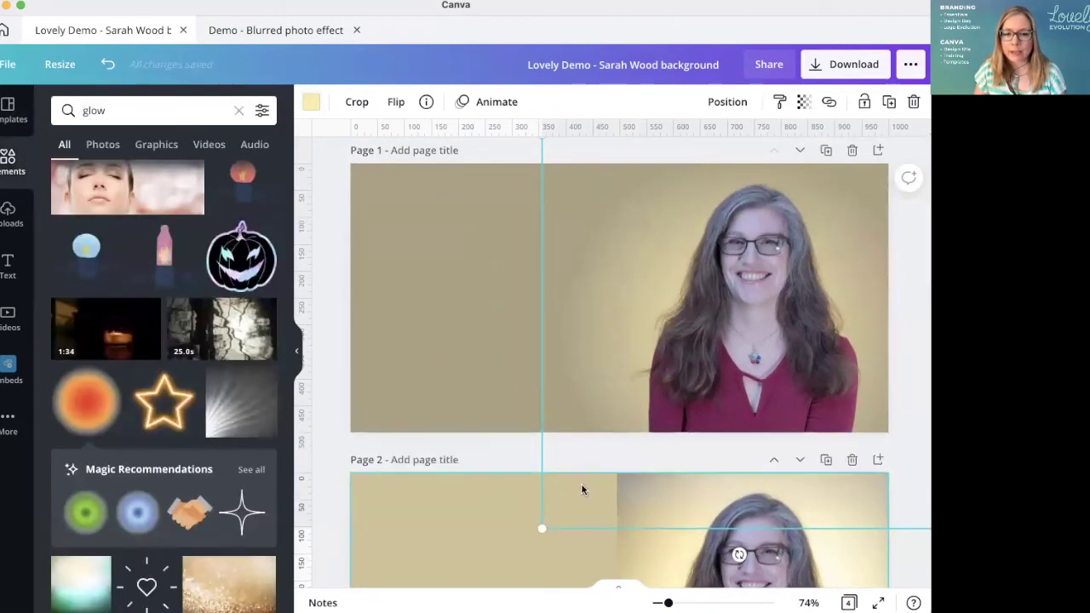
left_click_drag(542, 528, 366, 612)
left_click_drag(511, 357, 601, 323)
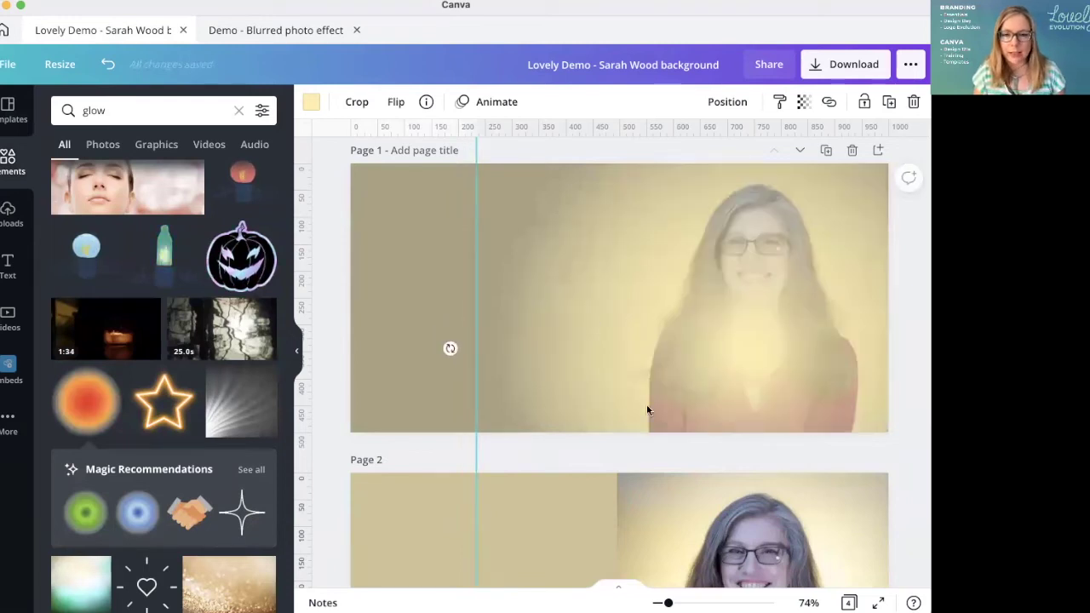
Duplicate the pale glow, shrink the copy to roughly the portrait's width and centre it over the face
left_click_drag(561, 255, 584, 432)
left_click_drag(728, 326, 656, 424)
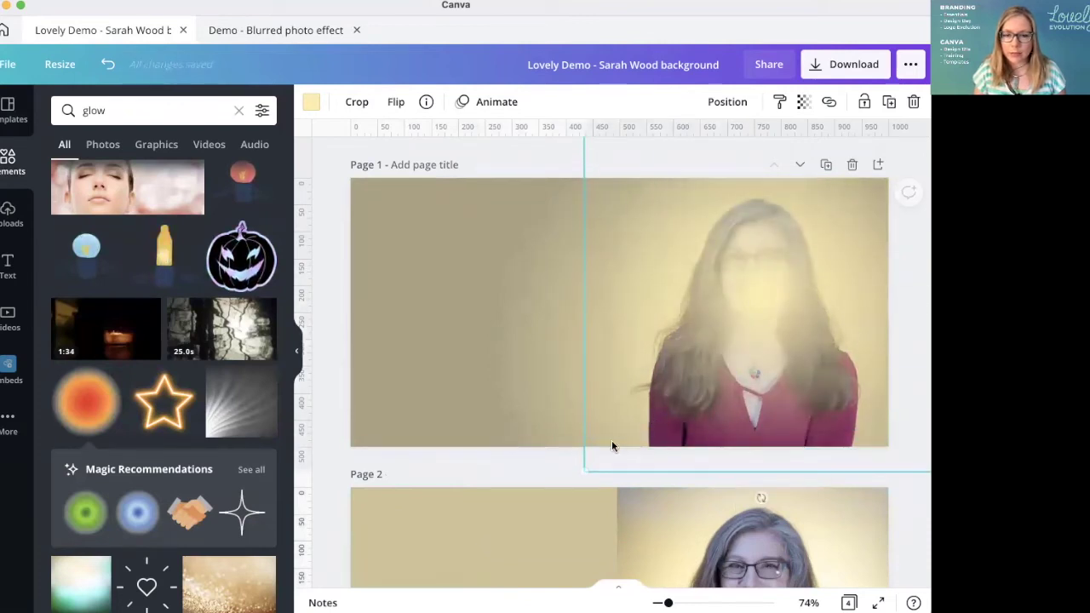
left_click_drag(584, 468, 688, 372)
left_click_drag(793, 262, 736, 303)
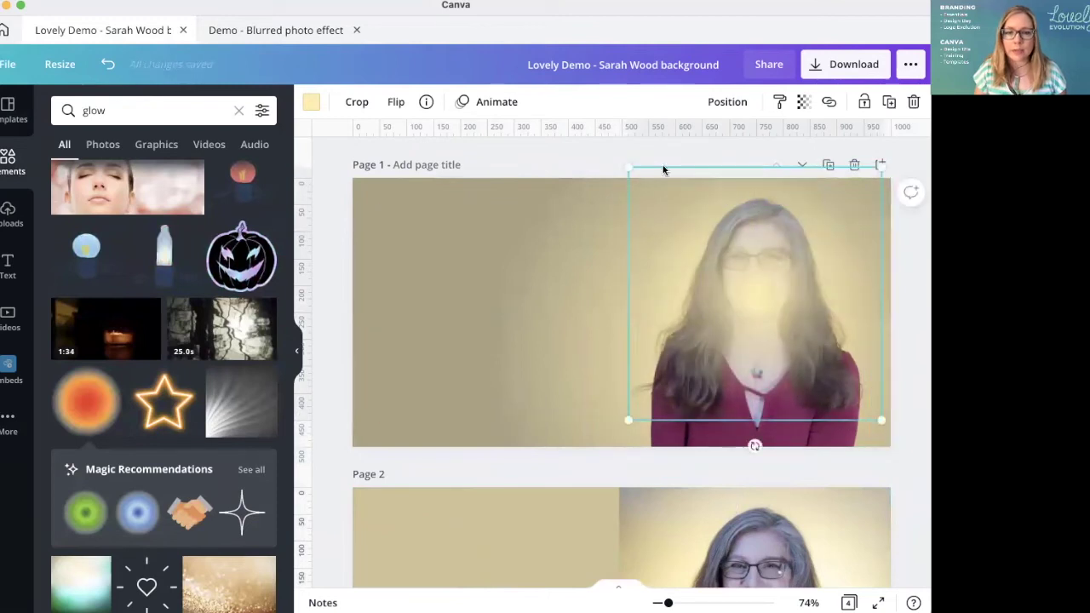
Bring the cut-out portrait forward so it sits in front of the smaller glow
left_click(726, 104)
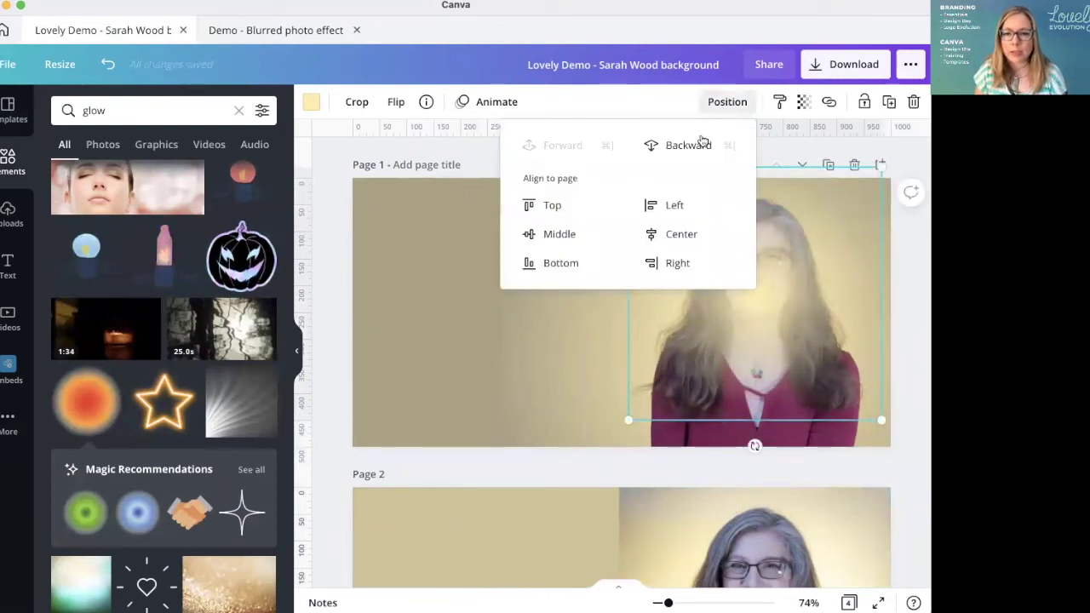
left_click(698, 431)
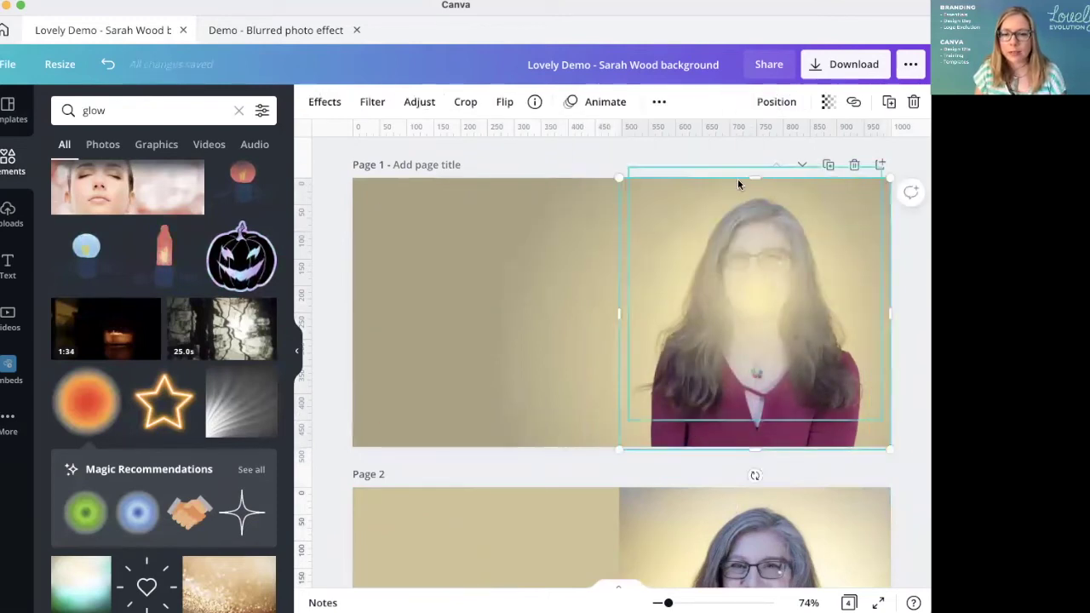
left_click(771, 103)
left_click(608, 145)
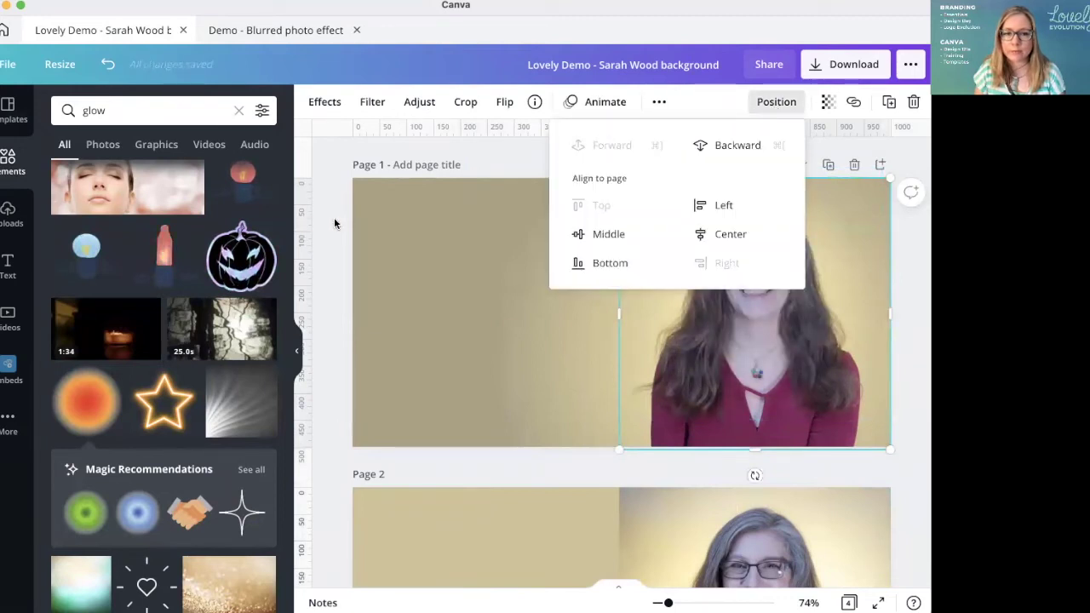
key("Escape")
Crop a thin strip off the top of the page 1 portrait's frame to expose the smaller glow behind it
left_click(703, 165)
left_click(729, 188)
left_click_drag(764, 182, 761, 195)
left_click(725, 162)
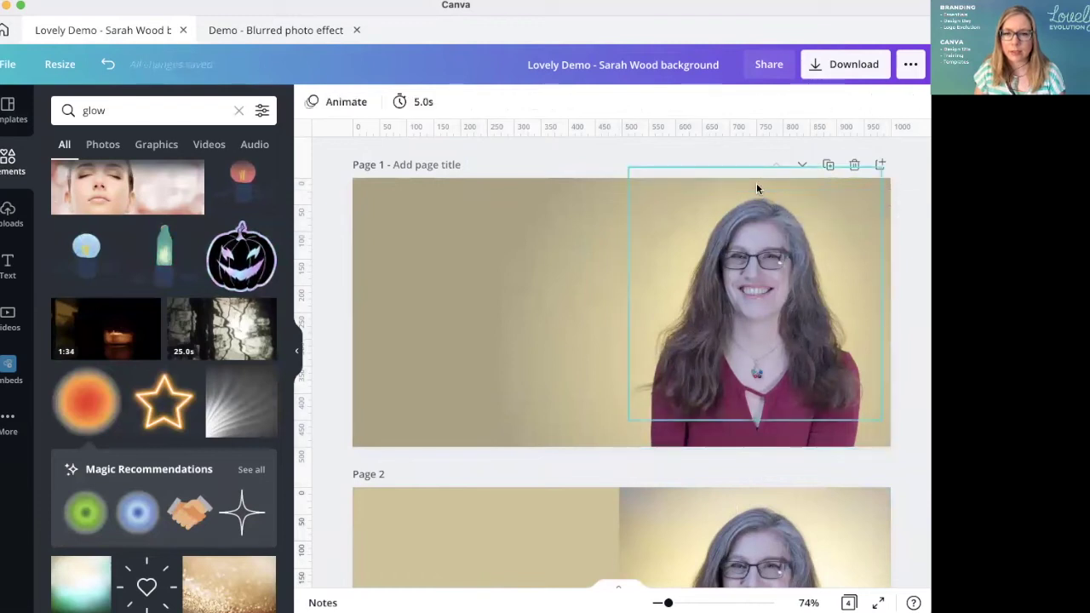
Recolour the smaller glow behind the portrait to the pale cream #FFF7DA
left_click(757, 187)
left_click(310, 102)
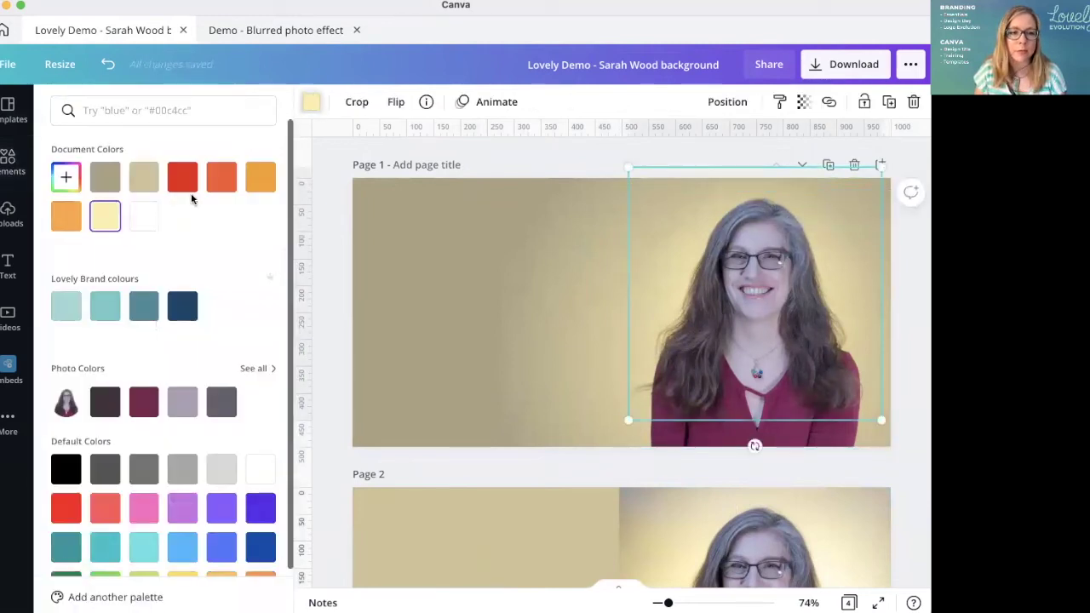
left_click(143, 223)
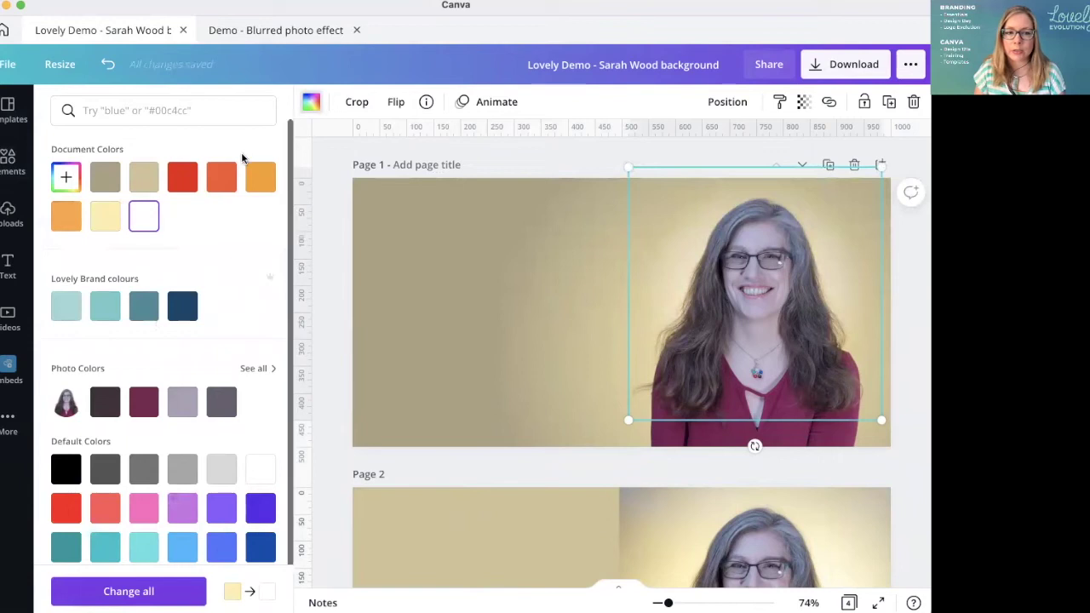
left_click(113, 223)
left_click(67, 177)
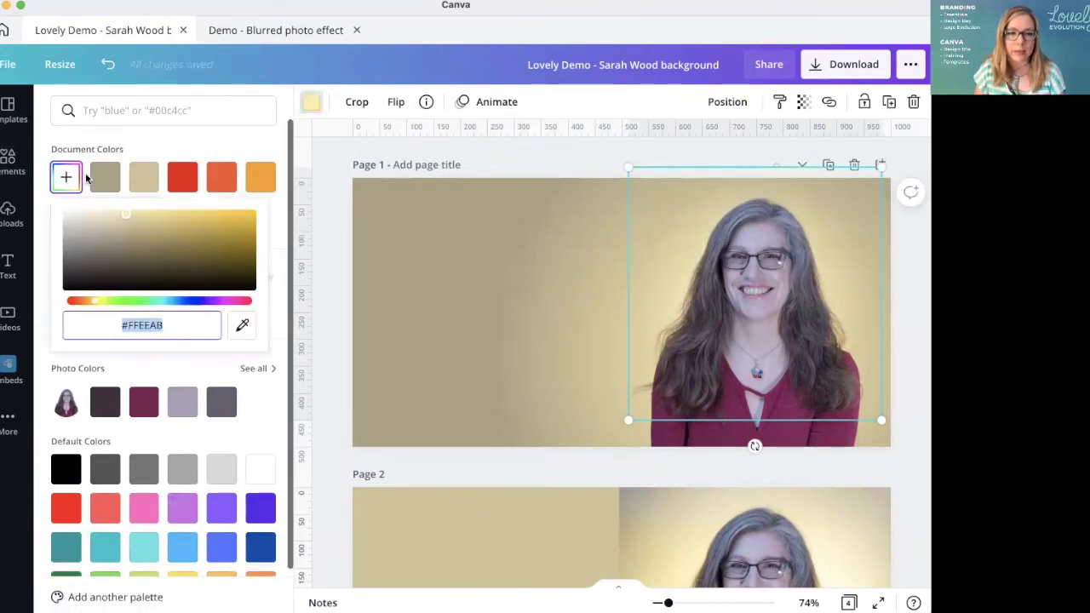
left_click(94, 213)
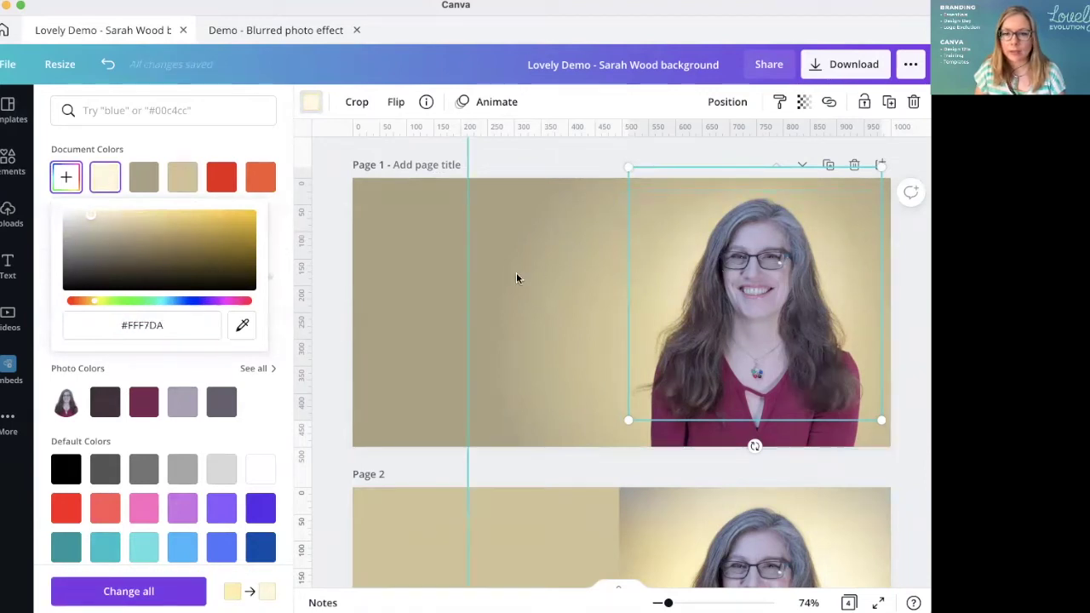
Raise and enlarge the cream glow, then shift it right around the head, comparing it with the original portrait's backdrop on page 2
left_click(697, 181)
mouse_move(697, 181)
left_mouse_down()
mouse_move(684, 160)
mouse_move(700, 164)
left_mouse_up()
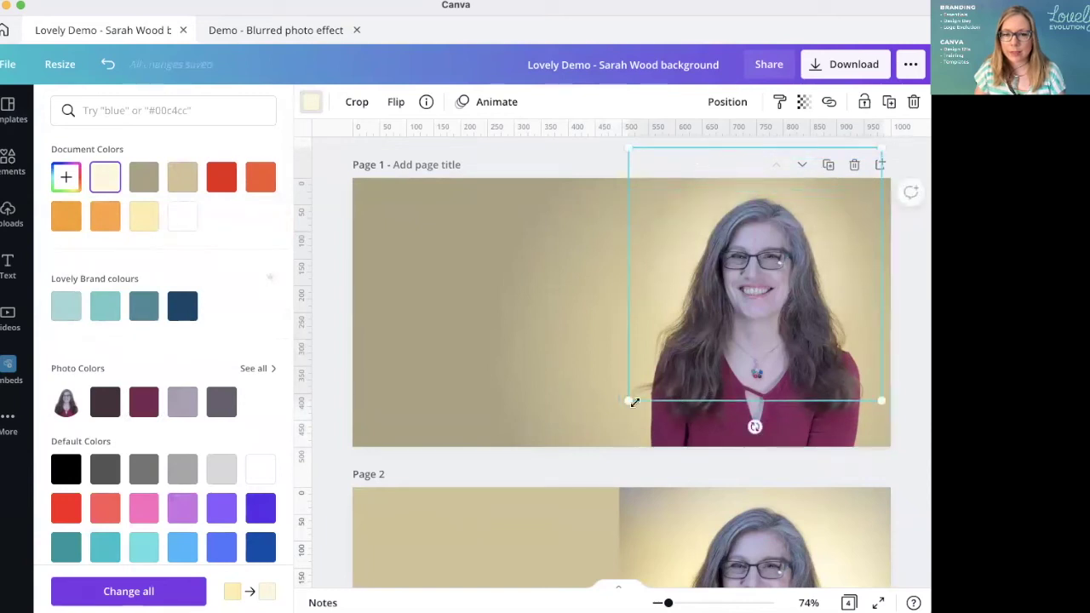
left_click_drag(609, 415, 593, 428)
scroll(816, 449, "down", 1)
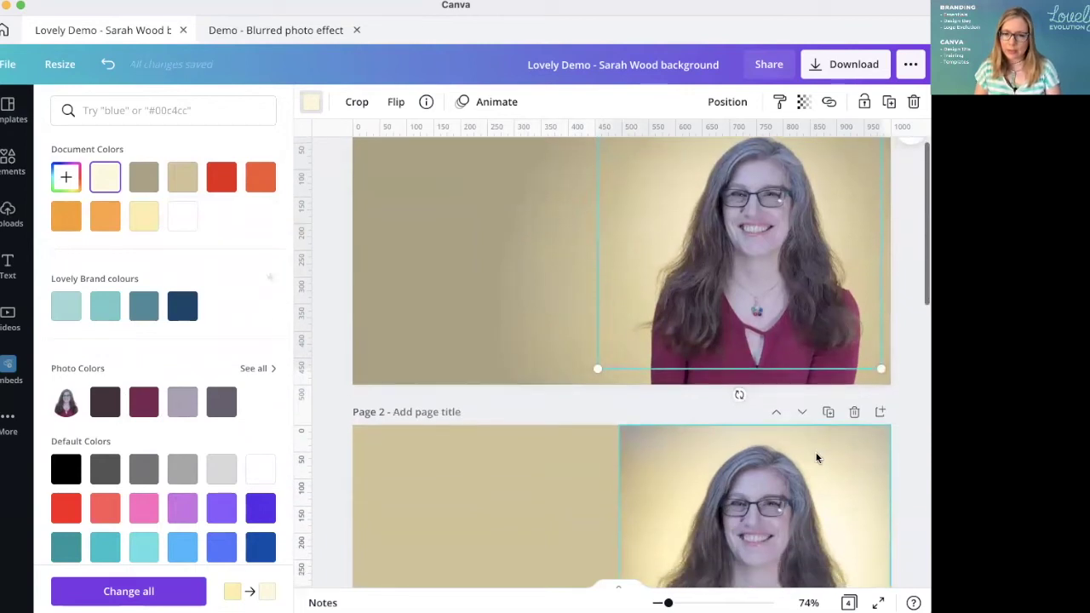
scroll(817, 458, "up", 1)
scroll(816, 458, "down", 3)
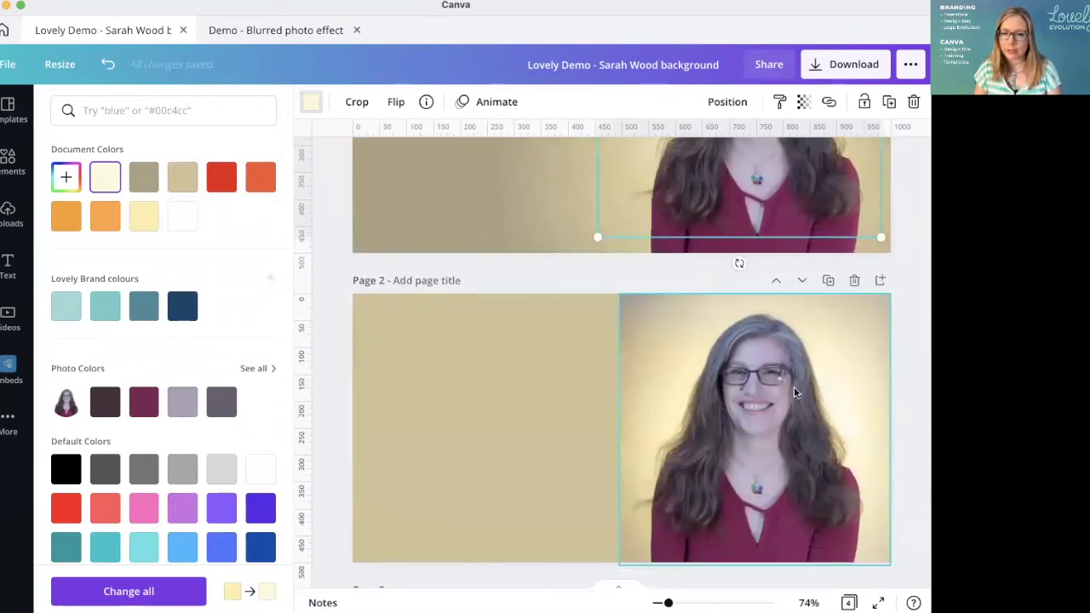
scroll(763, 430, "up", 2)
scroll(762, 430, "up", 2)
left_click_drag(684, 177, 721, 178)
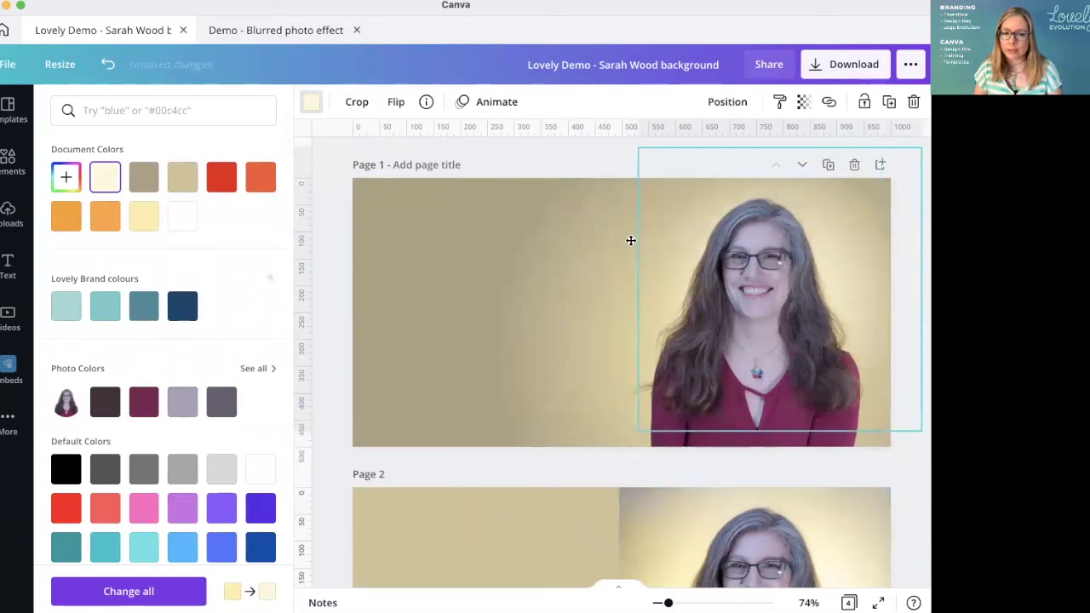
Shift the larger yellow glow slightly further left across page 1, then deselect it and clear the canvas for viewing
left_click(585, 279)
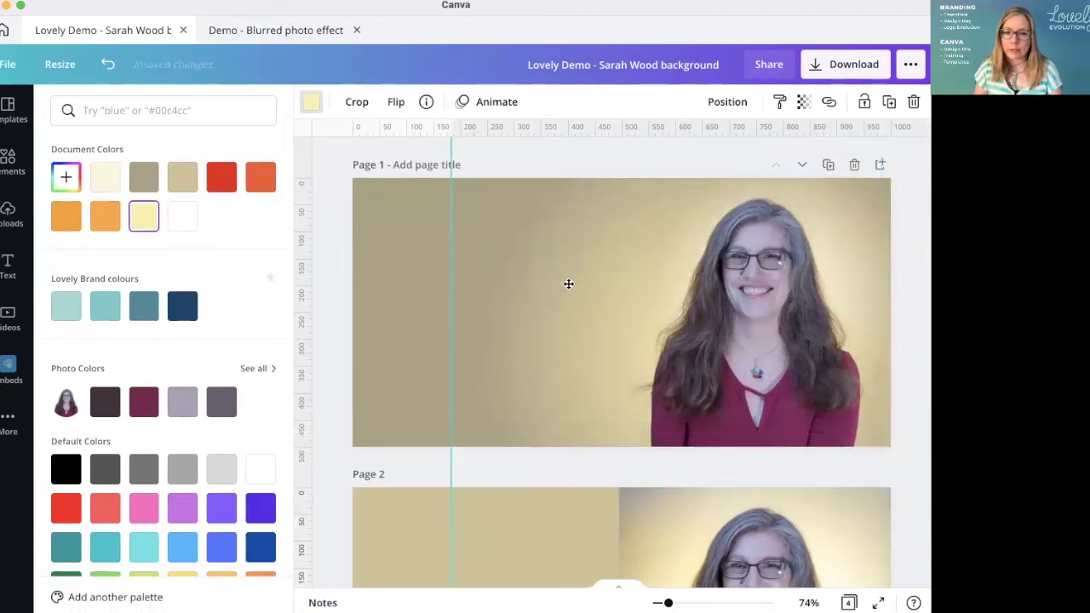
left_click(337, 240)
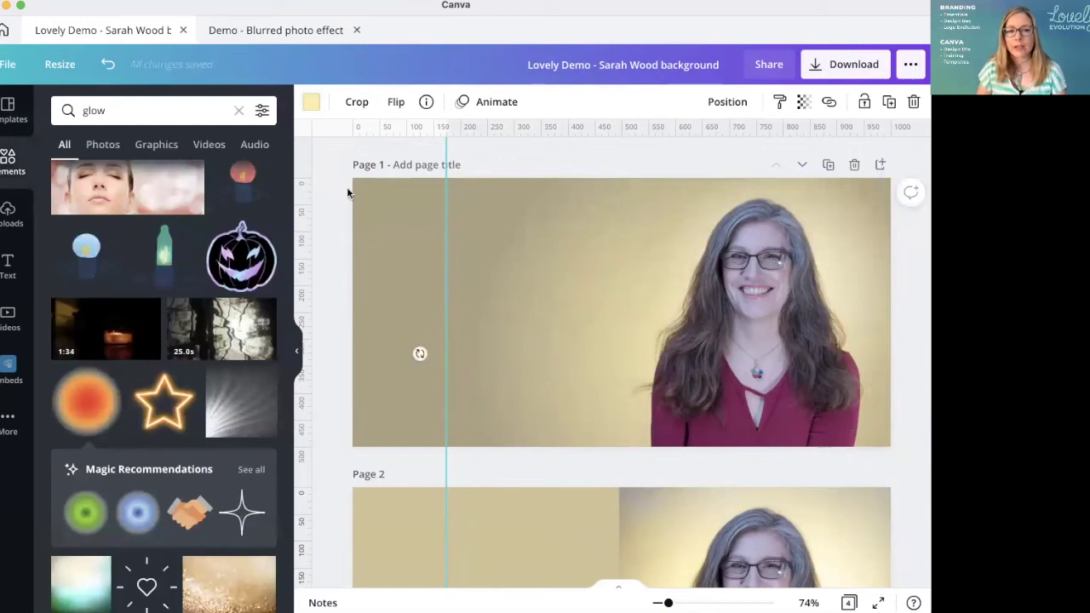
left_click(297, 350)
left_click(127, 239)
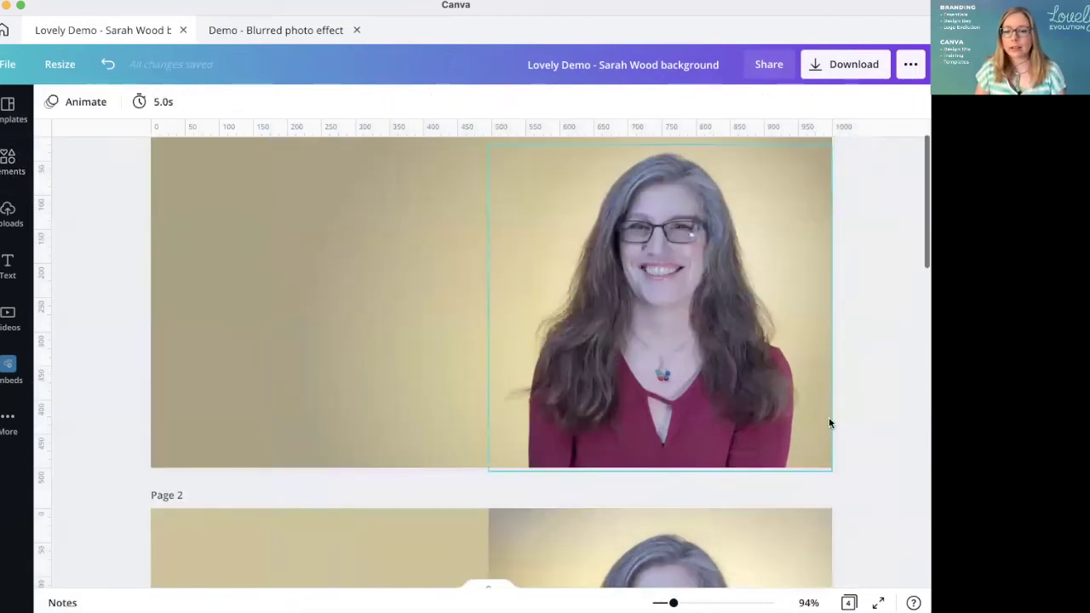
Compare page 1's glowing background with the original portrait's backdrop on page 2
scroll(875, 407, "up", 1)
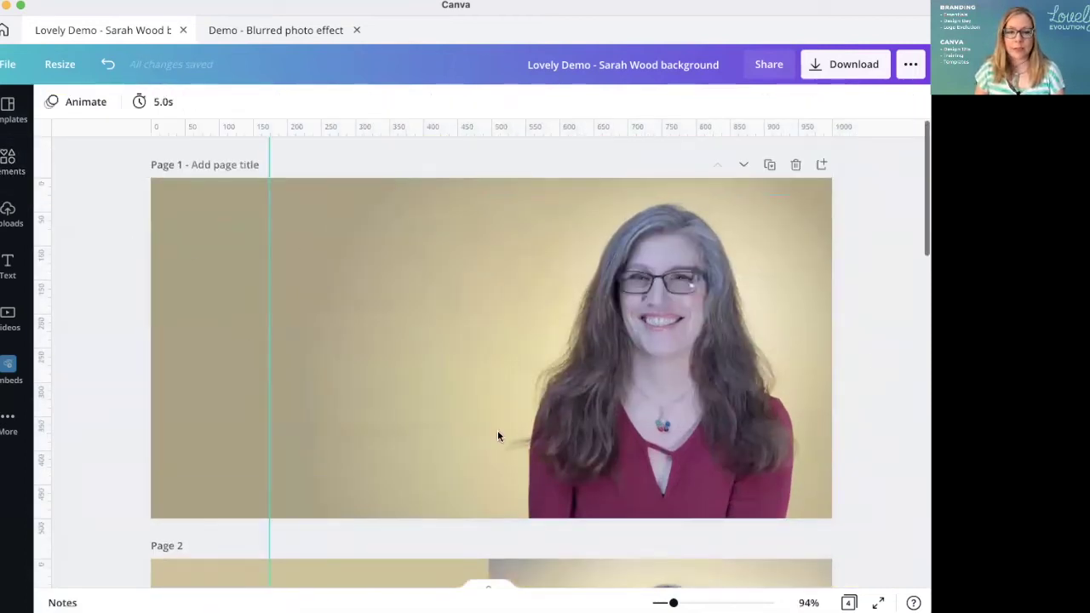
scroll(805, 537, "down", 5)
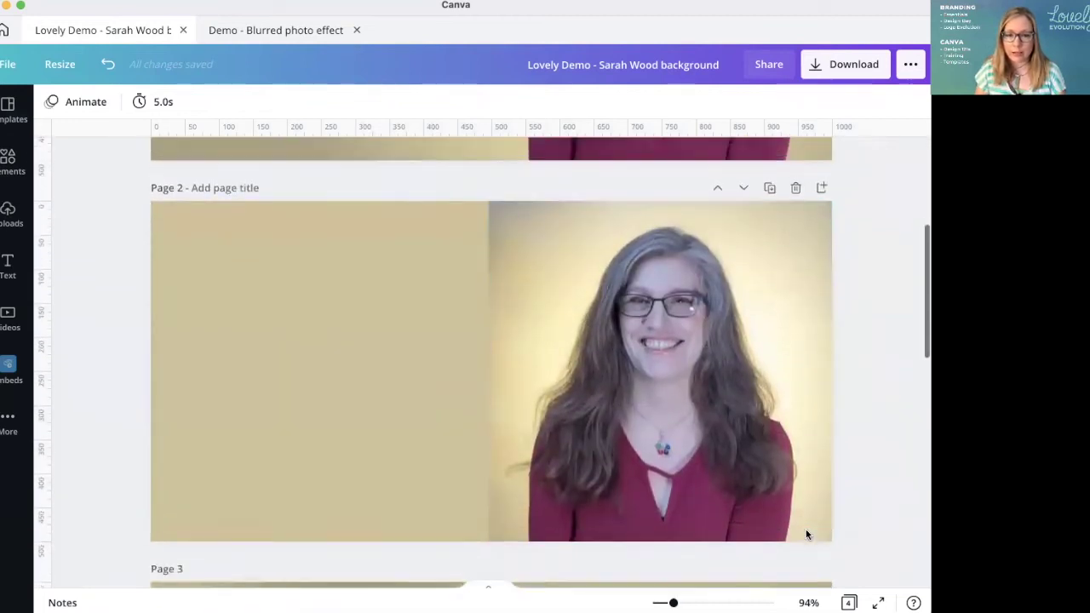
scroll(906, 472, "up", 1)
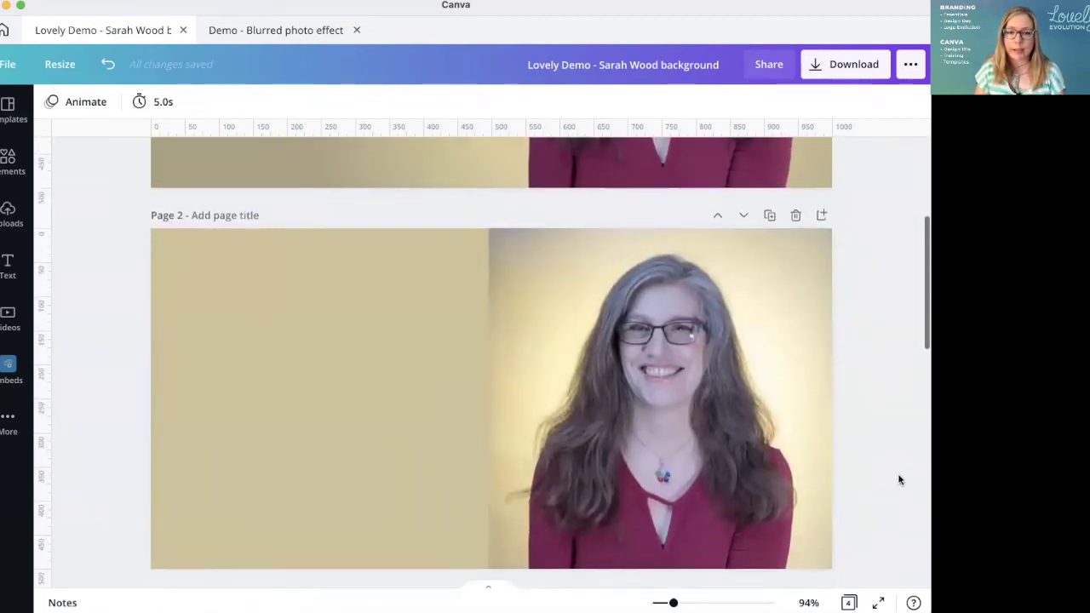
scroll(895, 477, "up", 5)
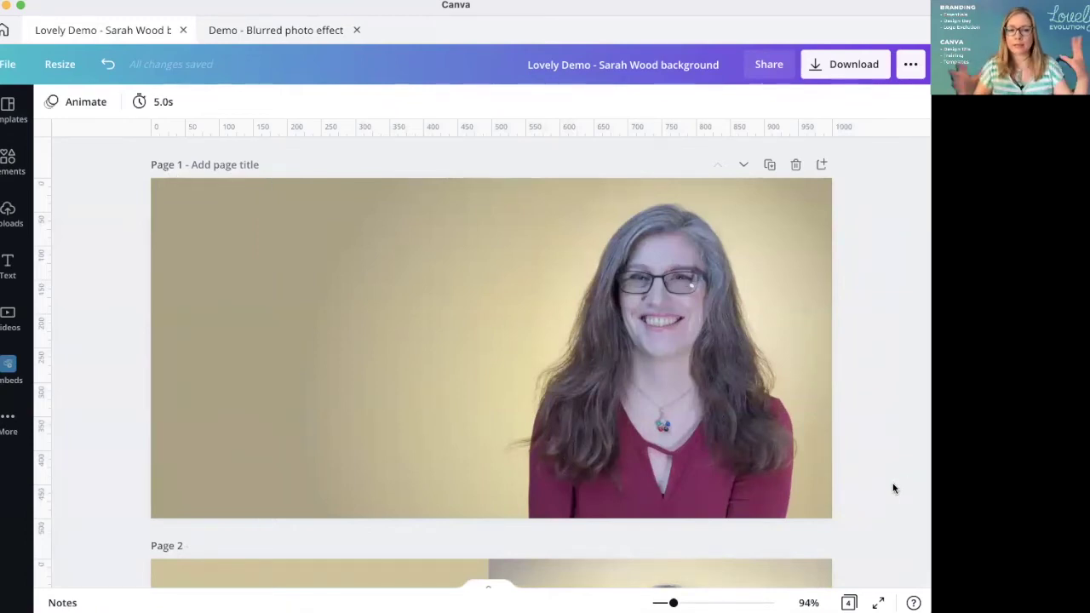
scroll(879, 463, "down", 8)
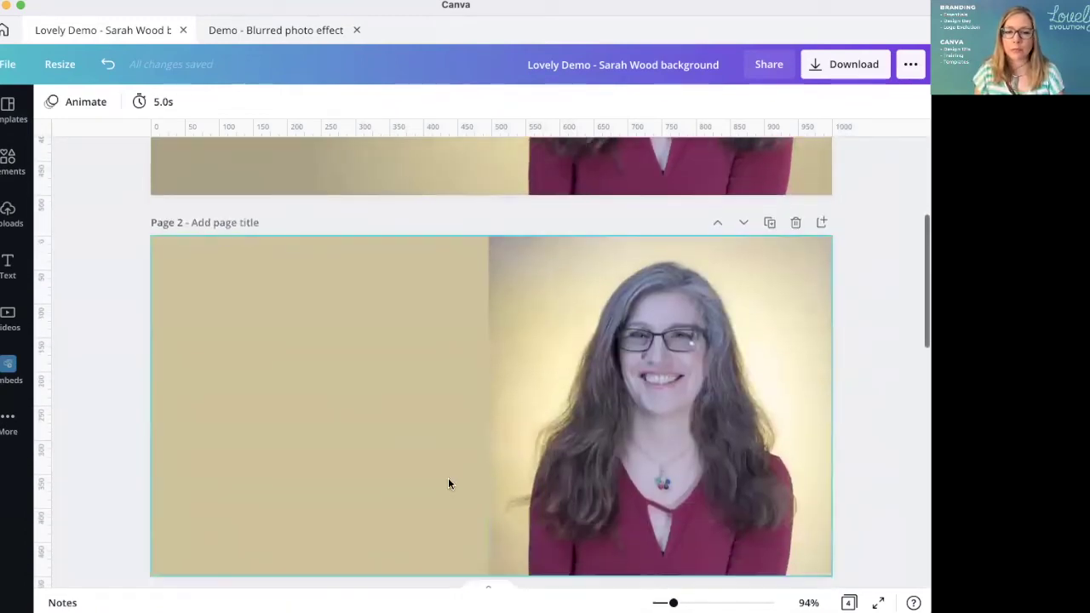
scroll(681, 442, "up", 2)
scroll(671, 436, "up", 5)
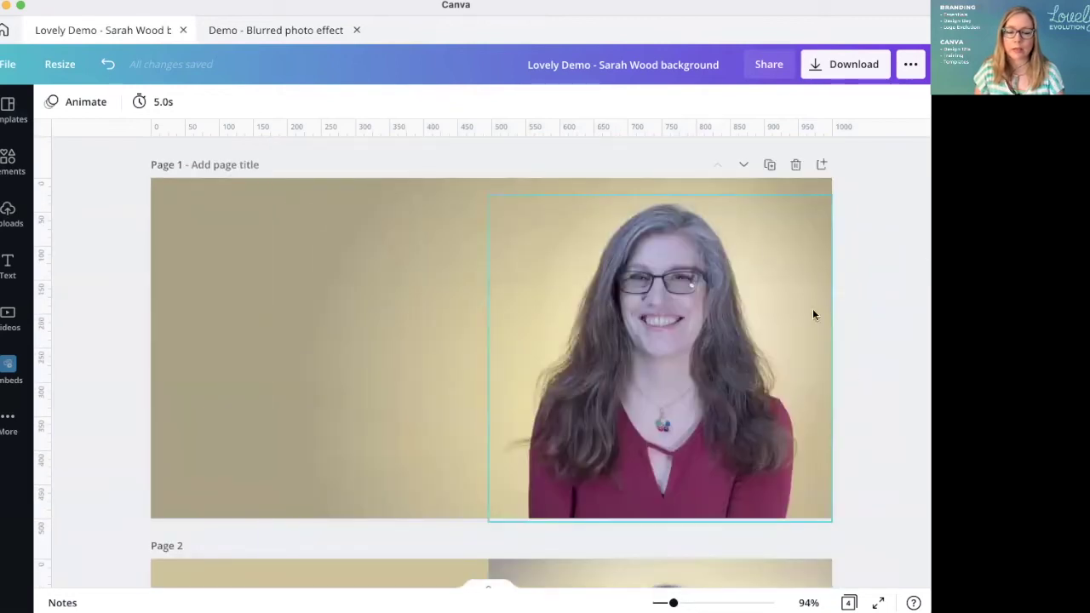
scroll(830, 340, "down", 6)
scroll(848, 377, "down", 2)
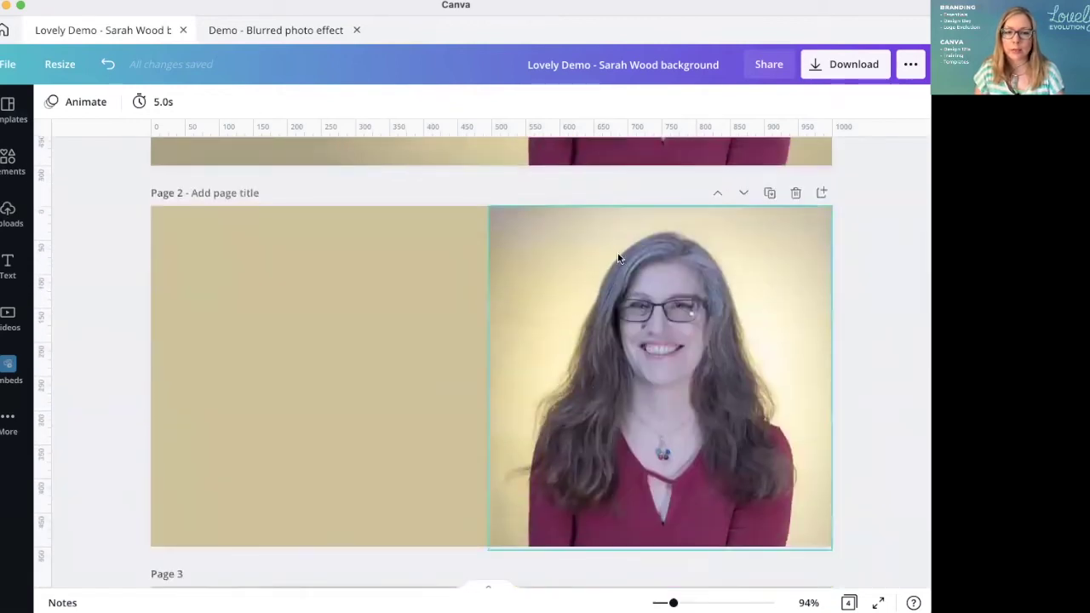
scroll(581, 352, "up", 9)
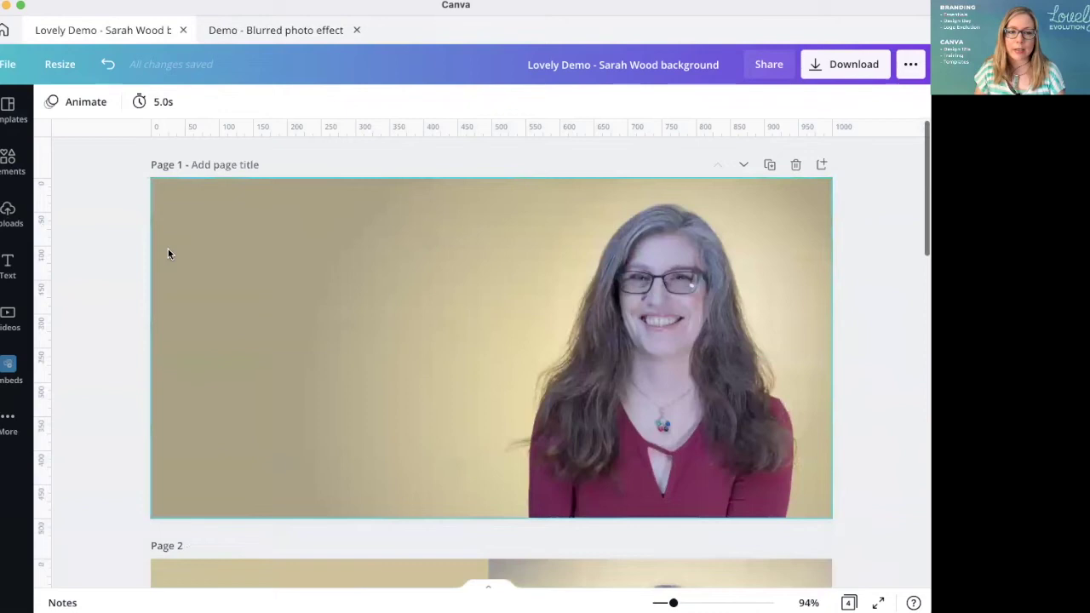
Recolour page 1's background to the slightly lighter beige #B4A98A
left_click(168, 248)
left_click(61, 104)
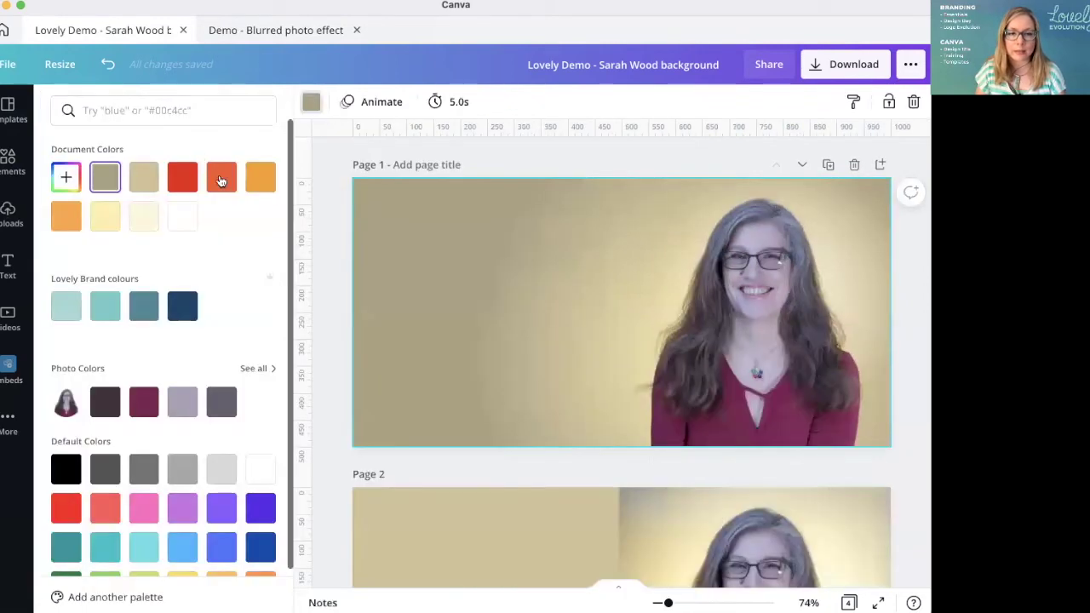
left_click(65, 179)
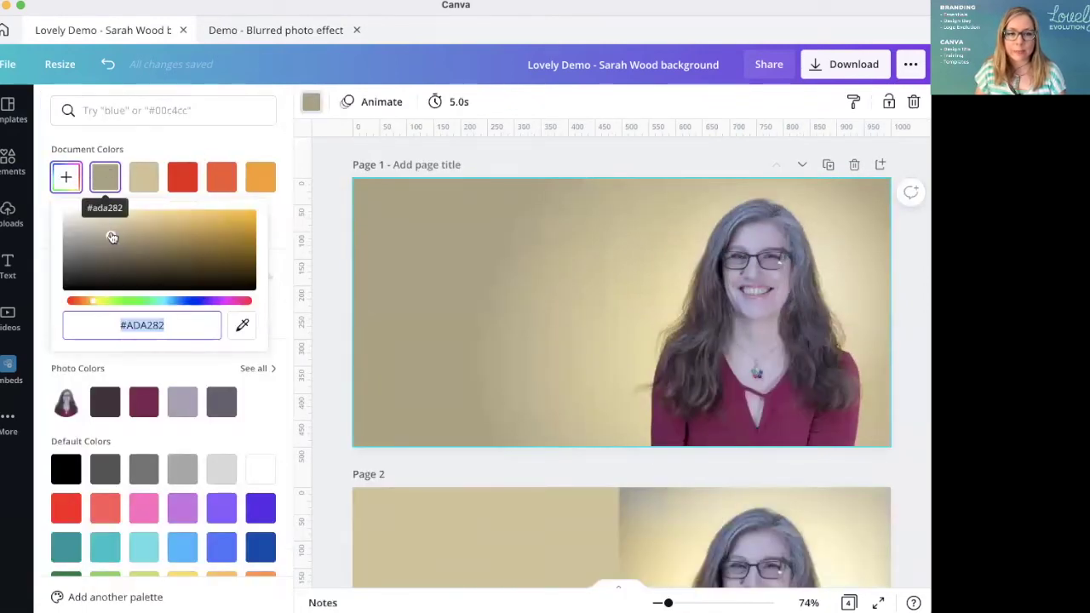
left_click_drag(109, 233, 111, 233)
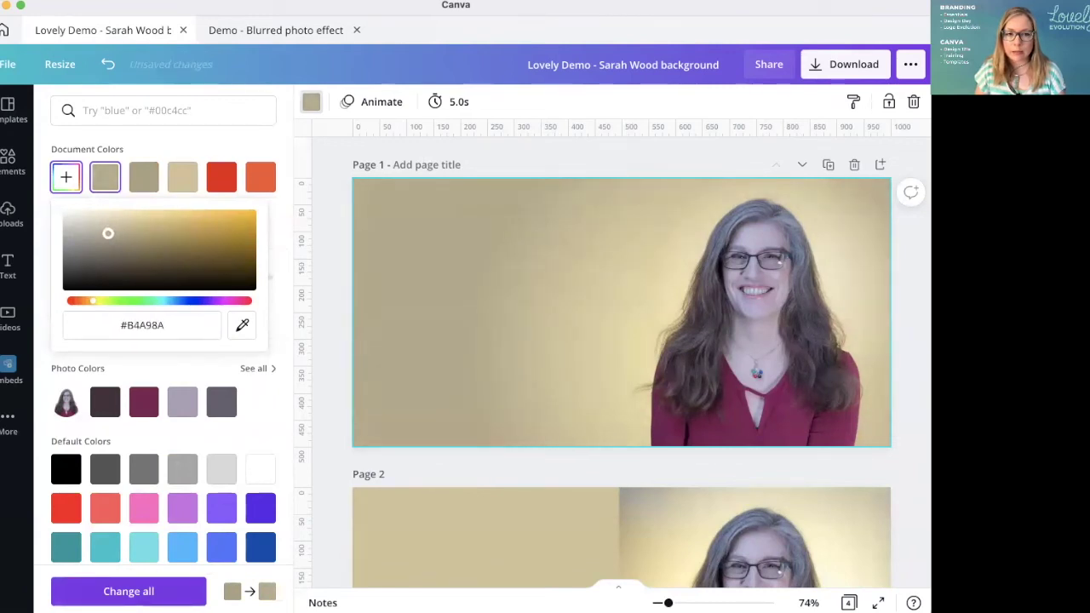
left_click(318, 274)
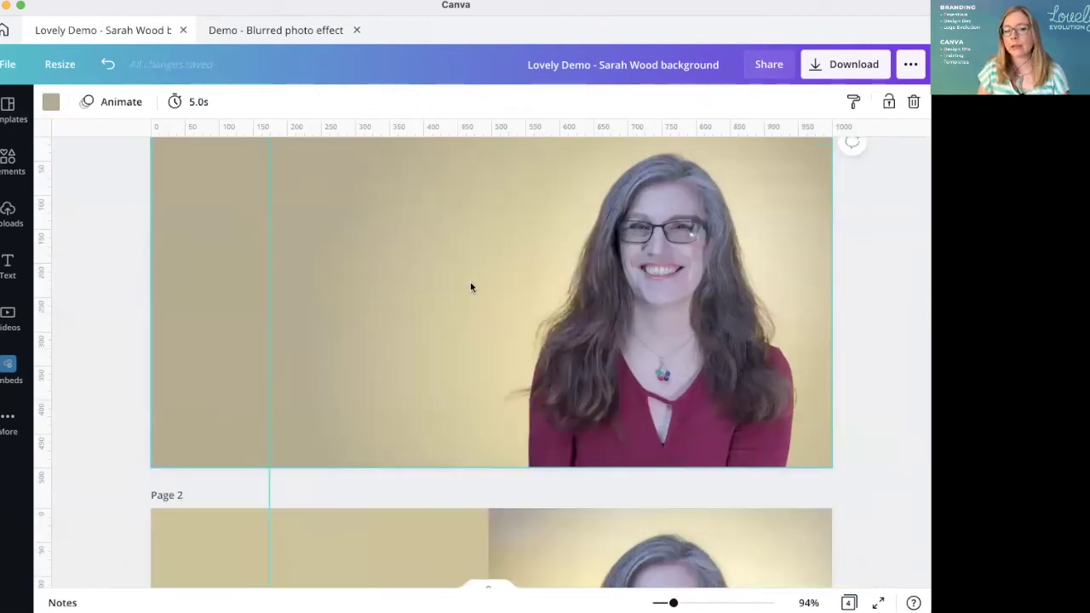
left_click(864, 288)
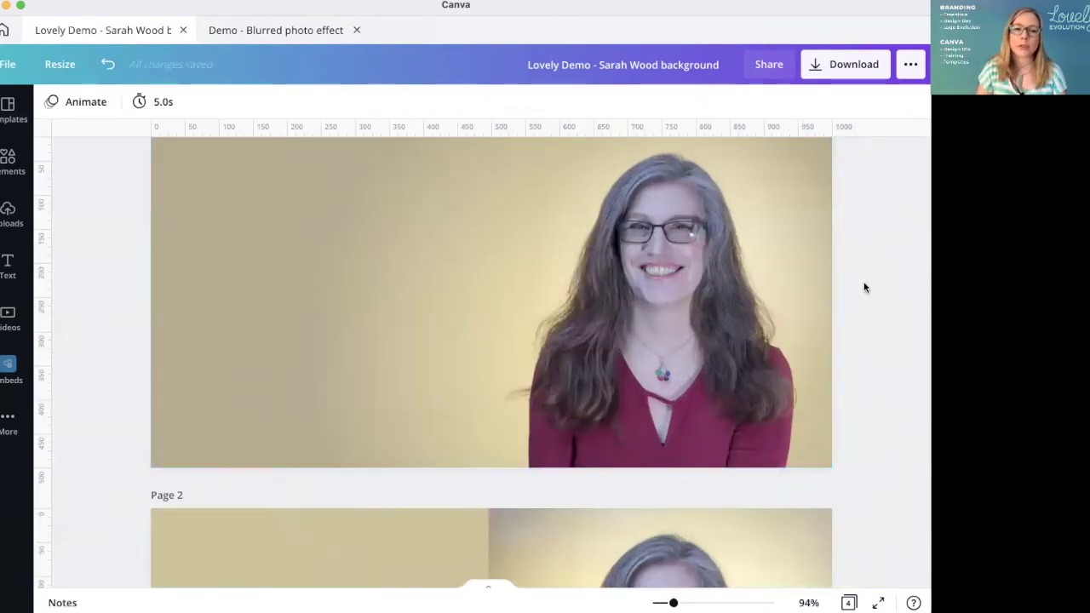
Duplicate the finished glow banner on page 1
scroll(875, 292, "down", 1)
scroll(874, 292, "up", 3)
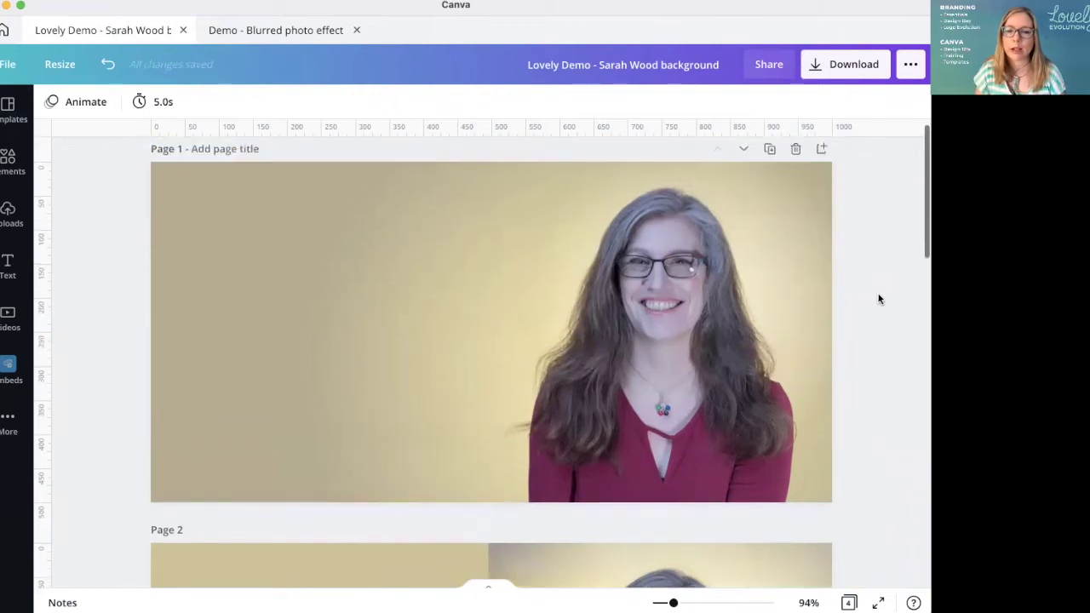
scroll(895, 484, "down", 3)
left_click(894, 485)
scroll(894, 477, "down", 5)
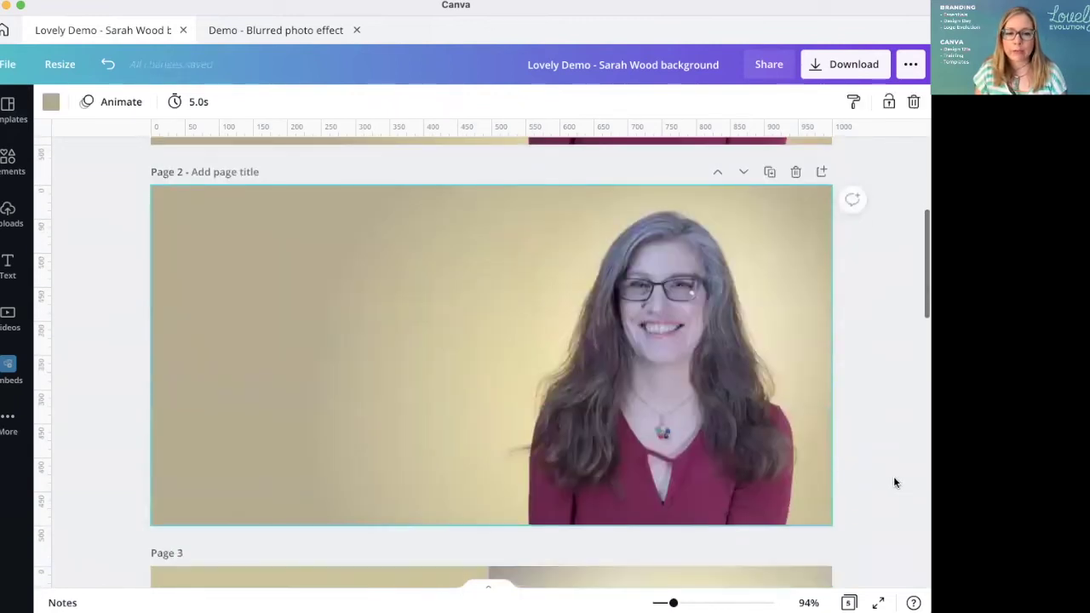
Show all pages as thumbnails and move the blurred-background portrait page from fourth to second position
scroll(831, 479, "down", 8)
scroll(830, 480, "up", 4)
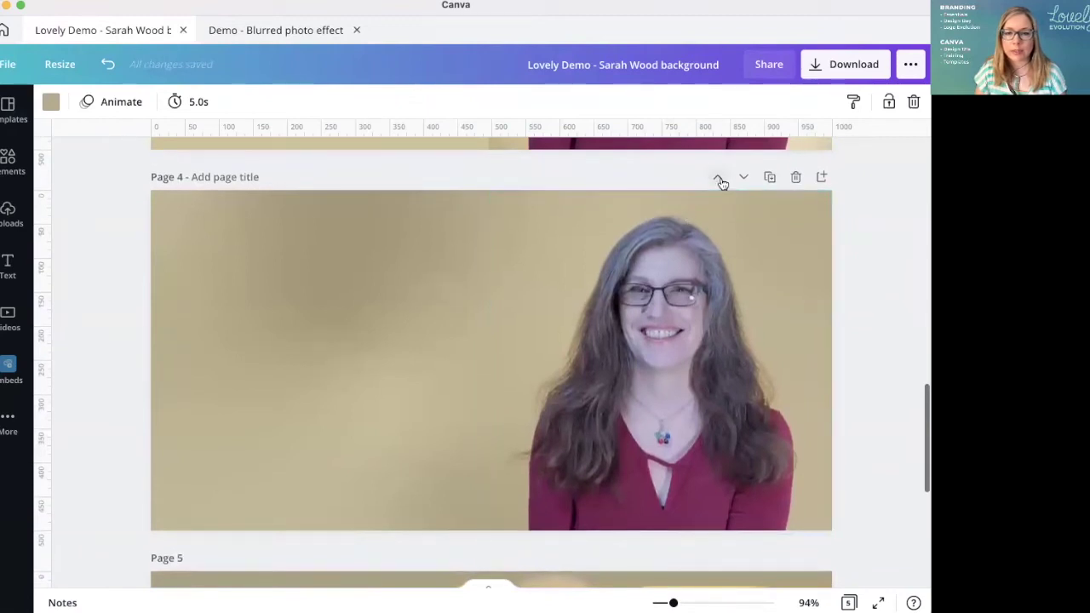
left_click(848, 603)
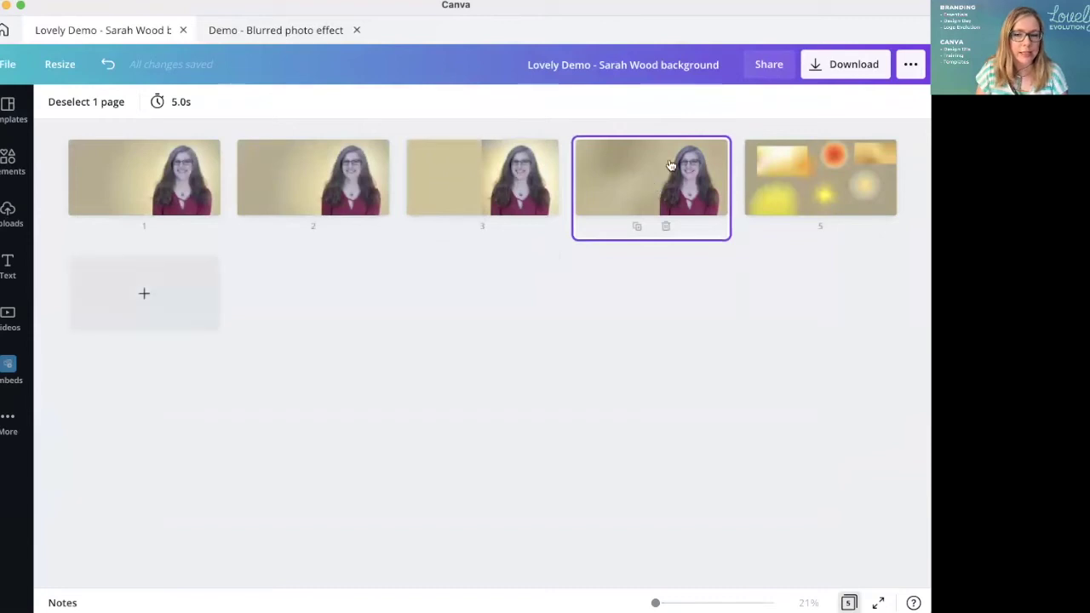
left_click_drag(694, 164, 290, 172)
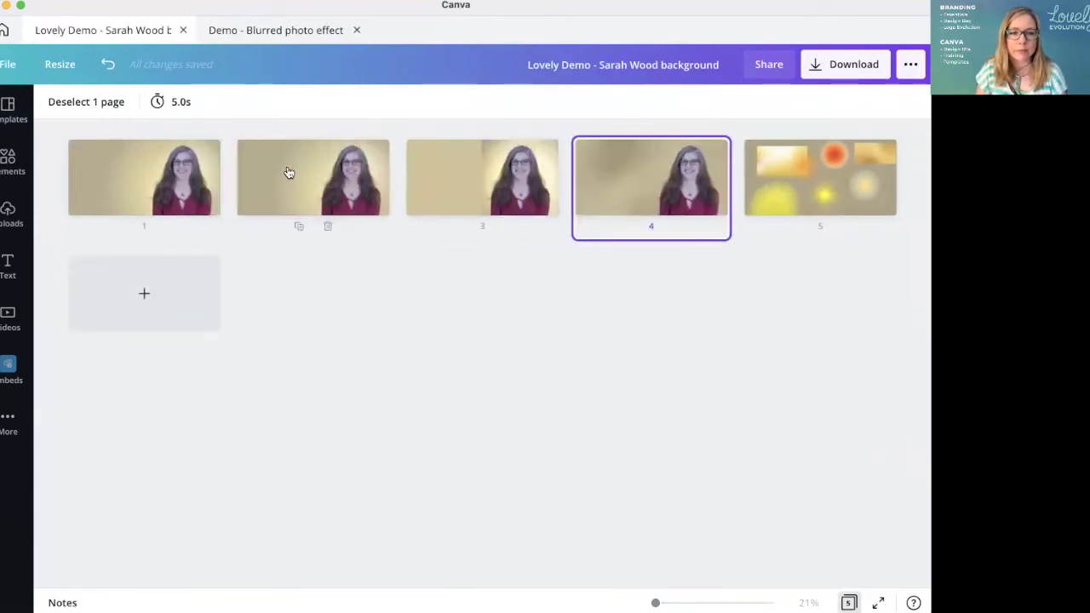
left_click_drag(670, 174, 315, 177)
left_click(367, 167)
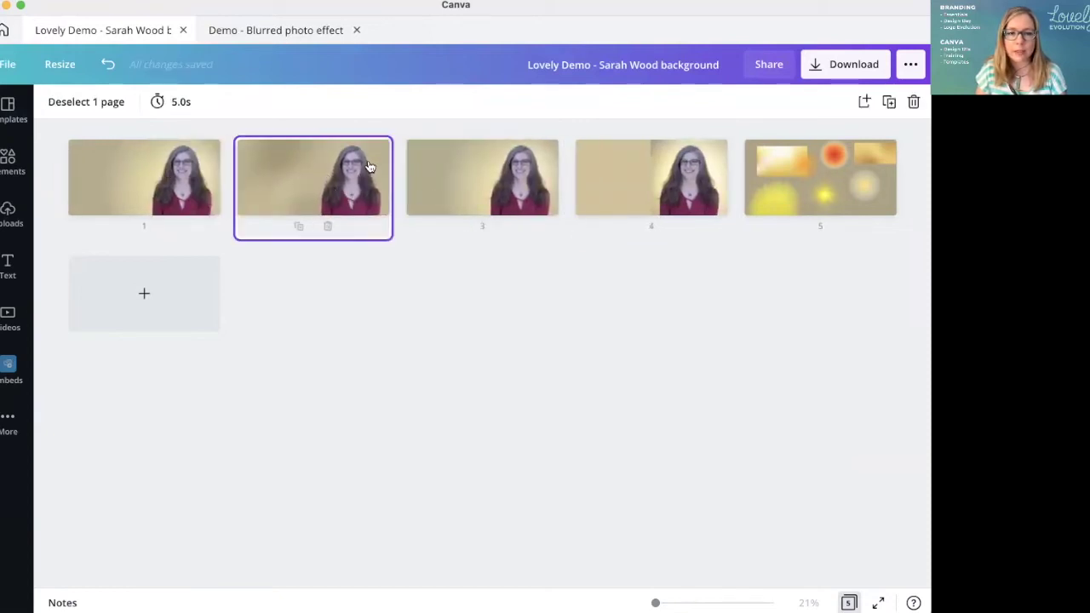
Duplicate the blurred-background page in second position and delete the extra copy of the glow banner
left_click(297, 228)
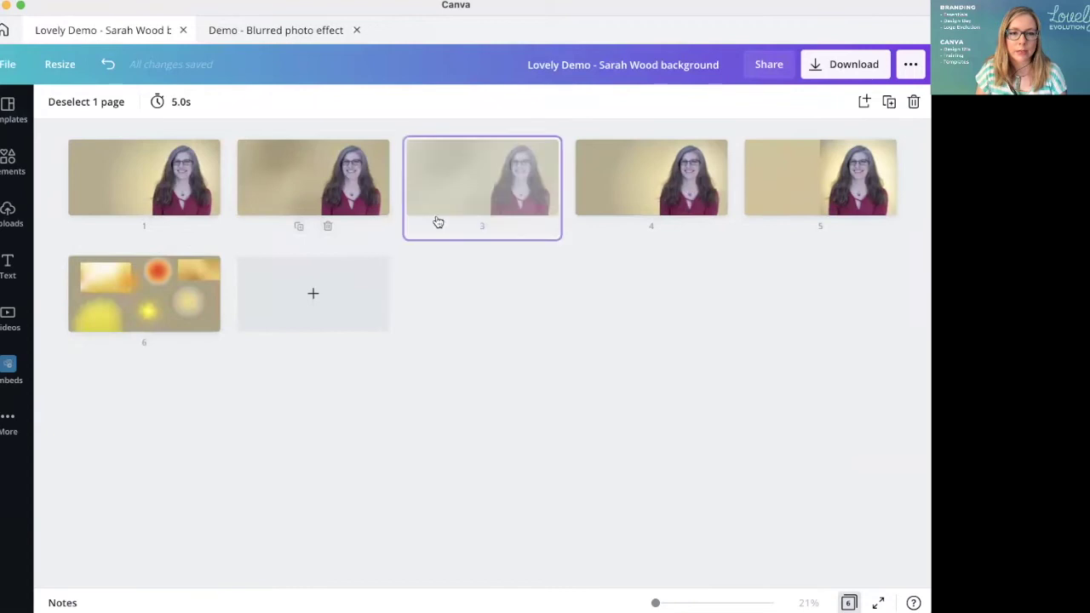
left_click(662, 178, "shift")
left_click(666, 228)
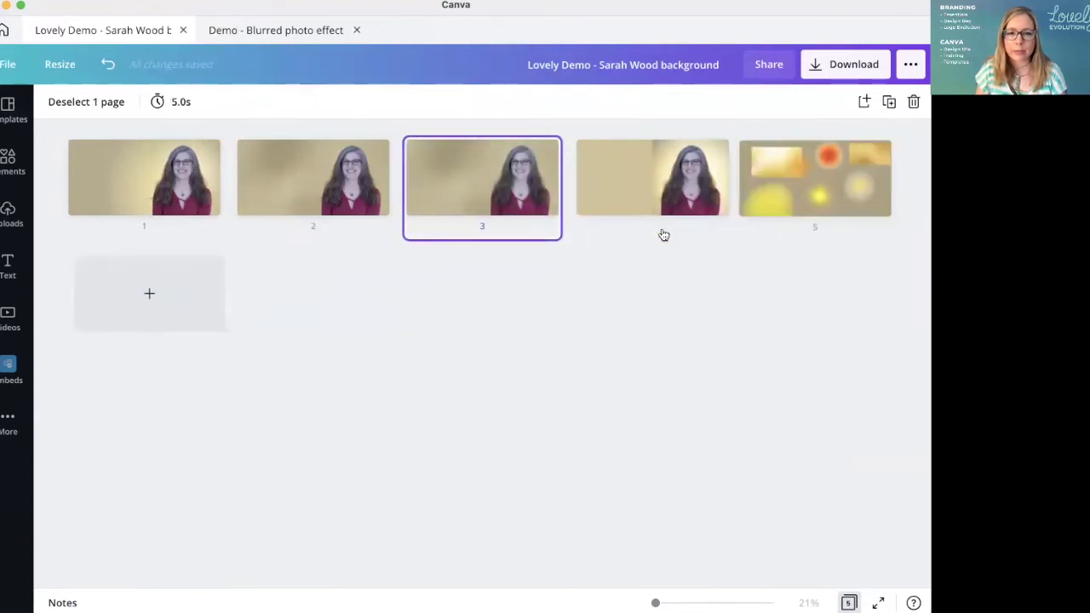
Copy the portrait and glow layers from page 1 and delete the existing portrait from page 2
double_click(161, 180)
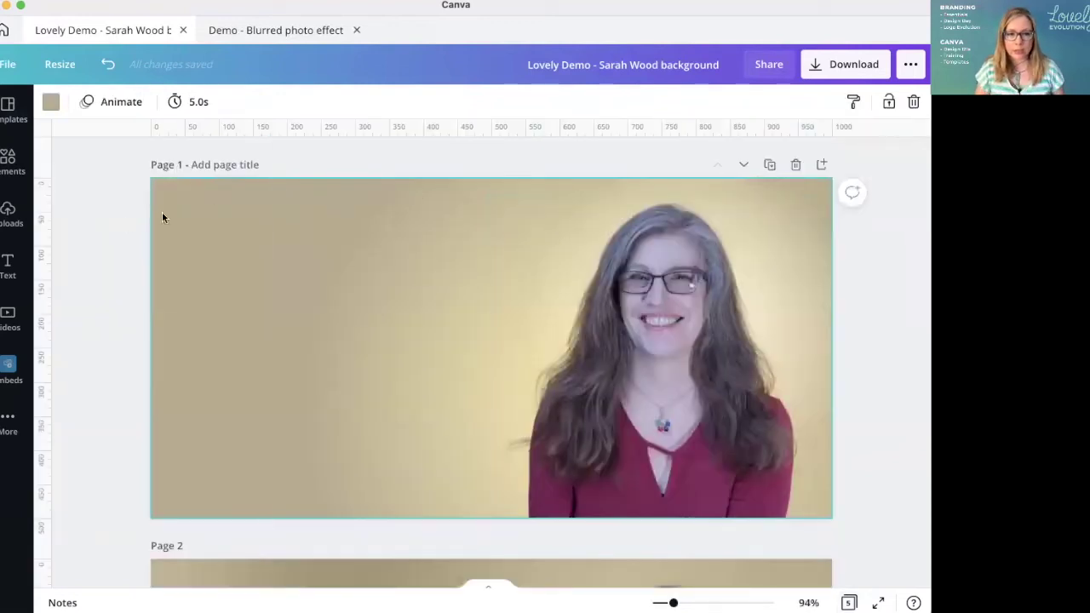
left_click_drag(162, 217, 548, 243)
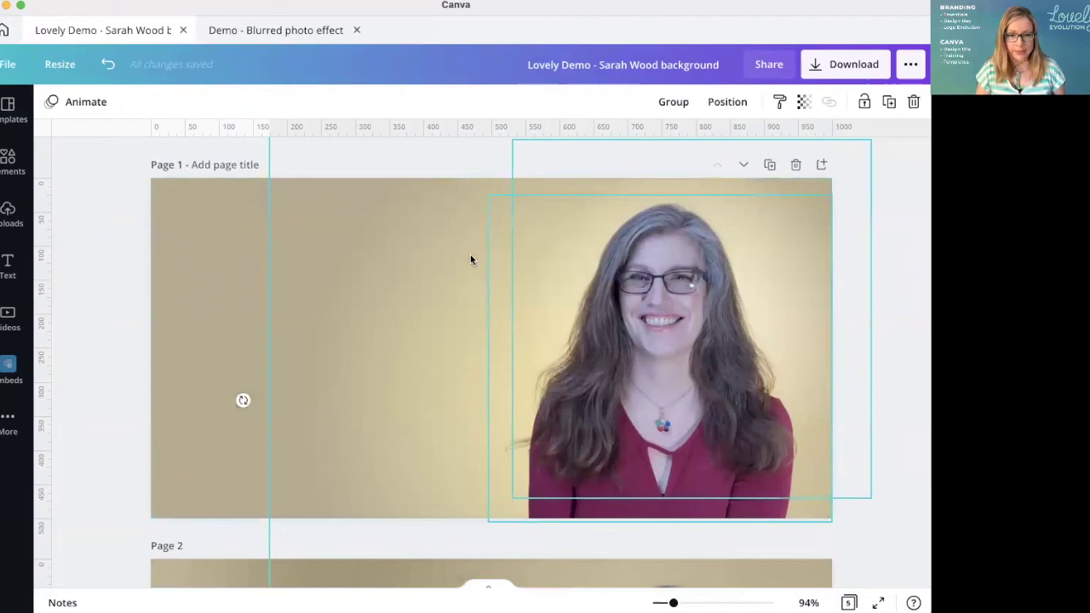
scroll(470, 260, "down", 10)
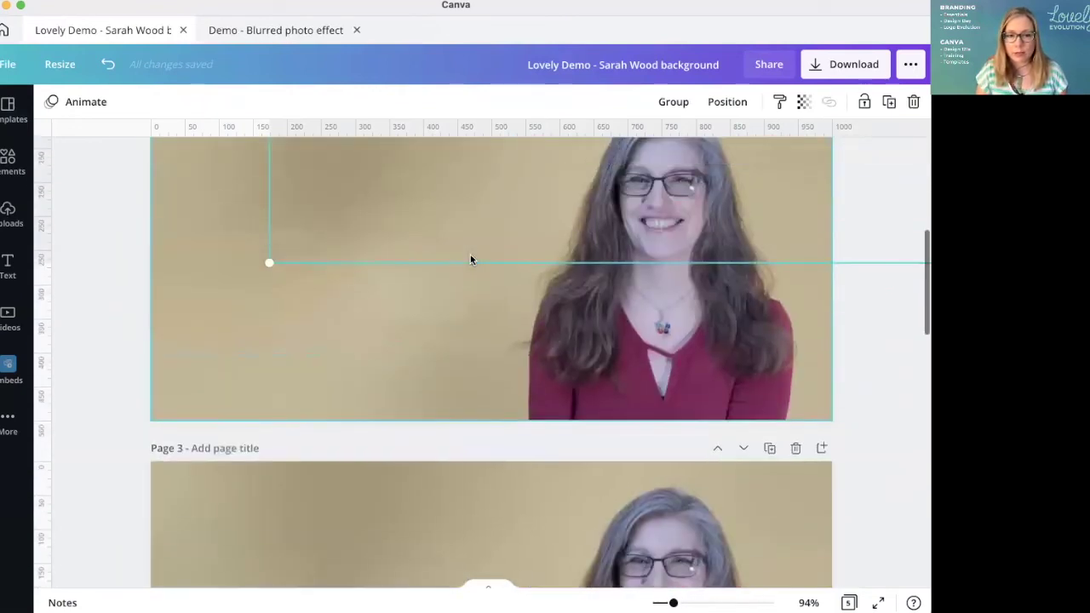
scroll(470, 260, "up", 2)
left_click(778, 463)
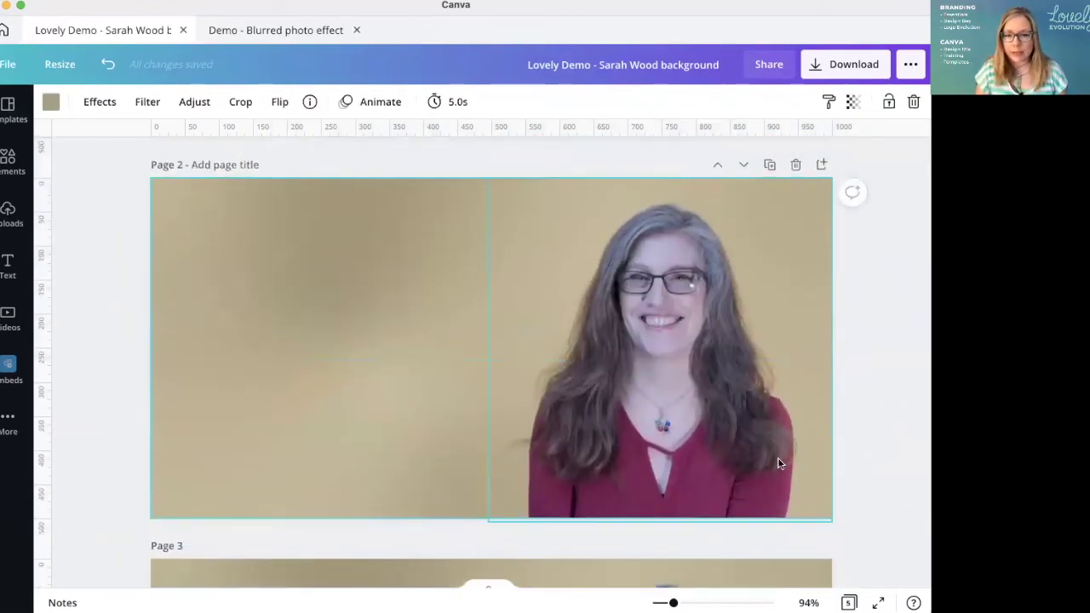
key("Delete")
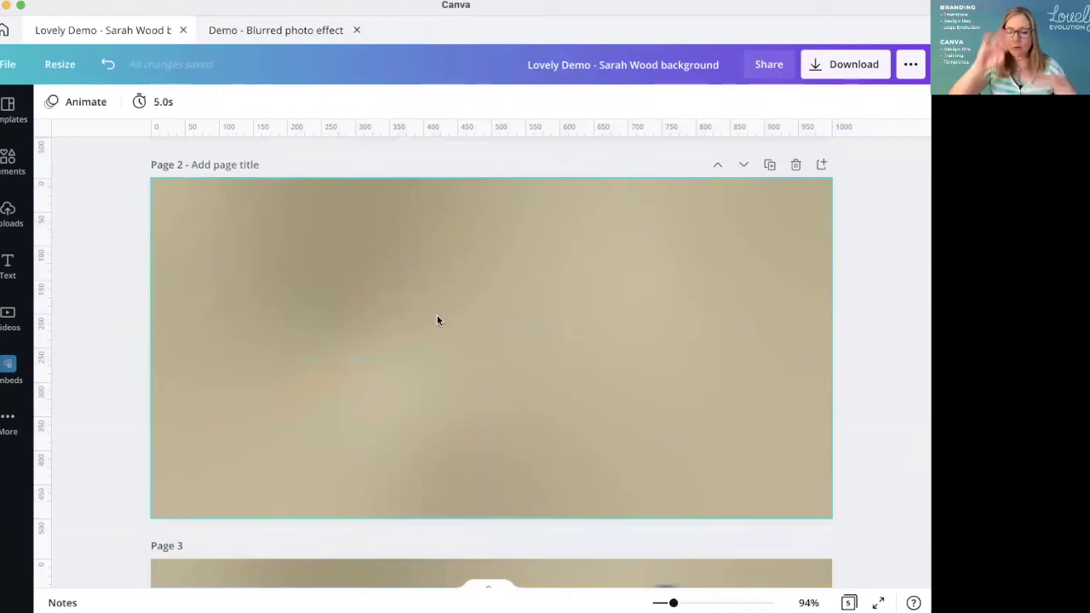
Review the transparency of page 2's blurred background and paste the copied glows and portrait over it
left_click(313, 228)
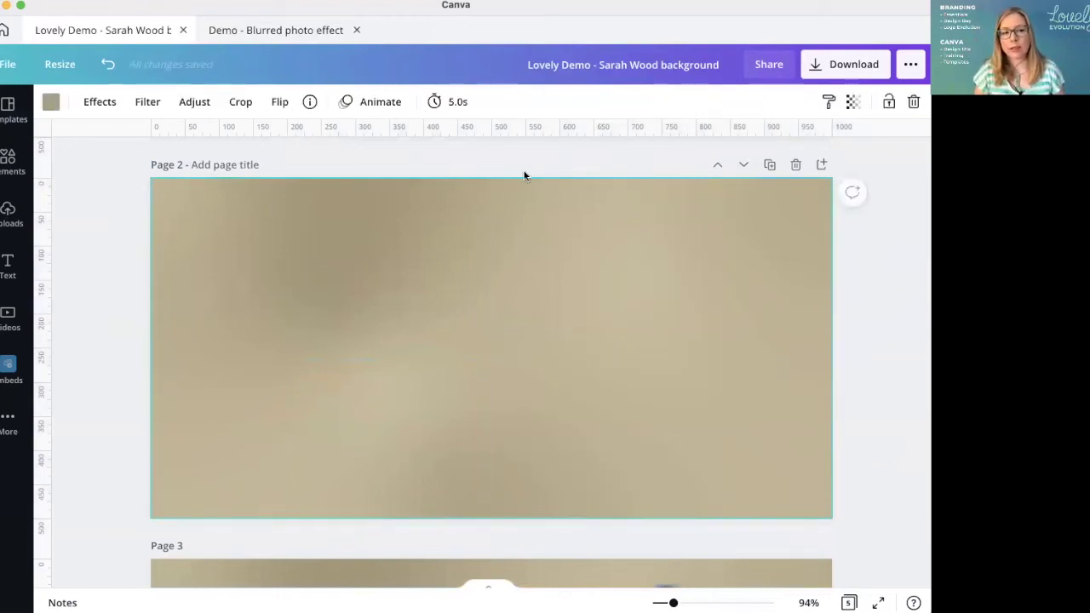
left_click(852, 103)
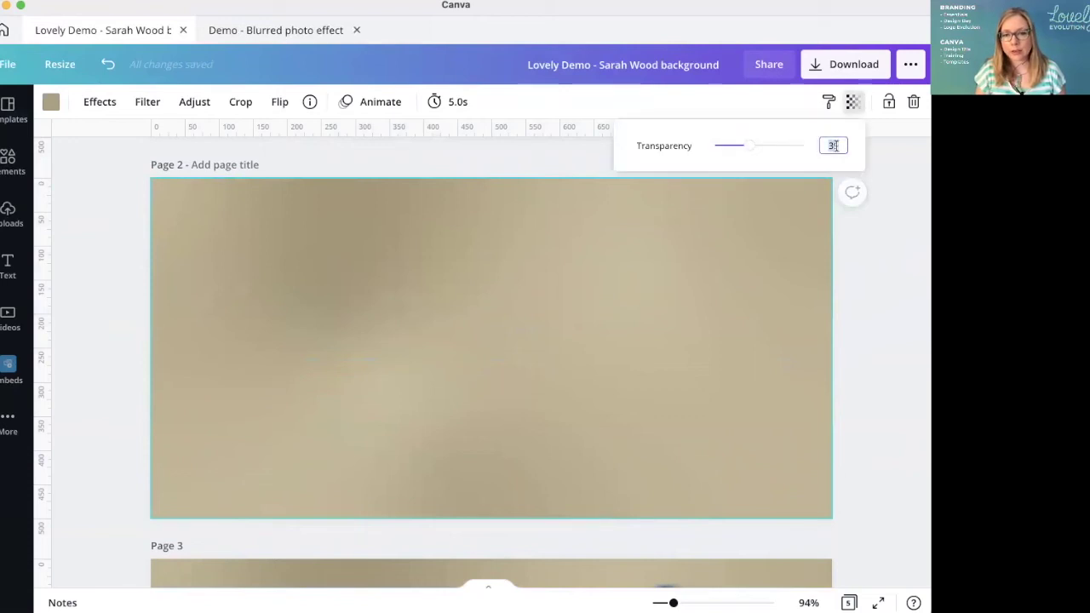
left_click(284, 226)
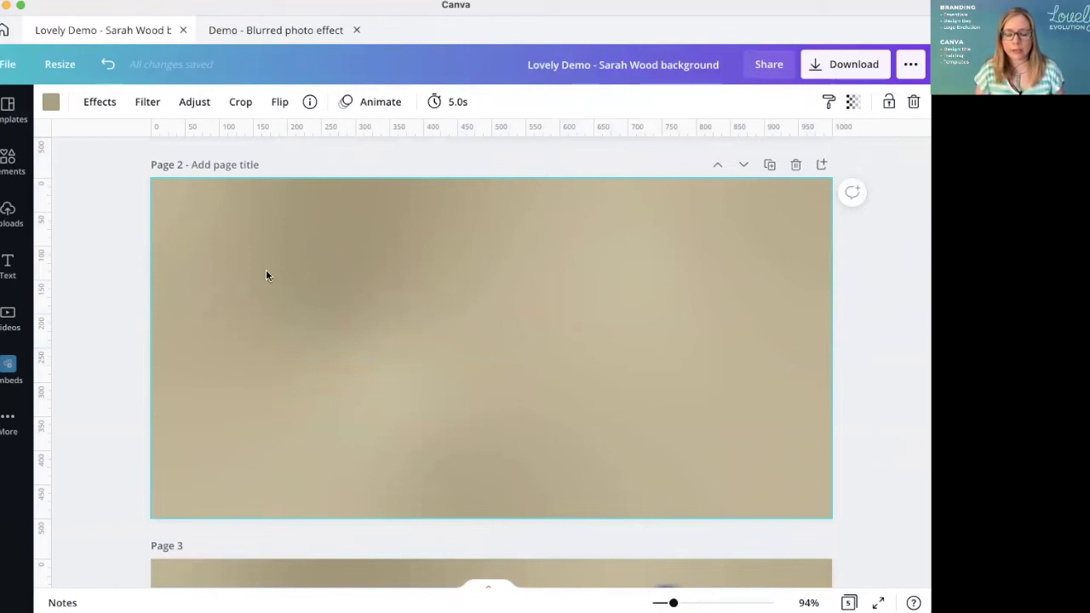
left_click_drag(258, 283, 297, 296)
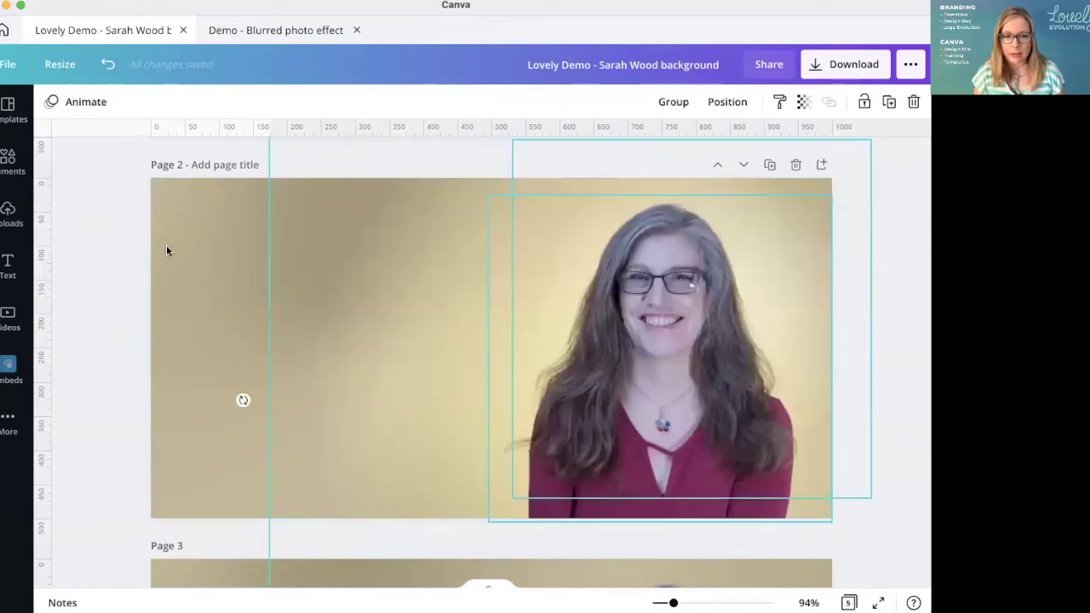
left_click(123, 258)
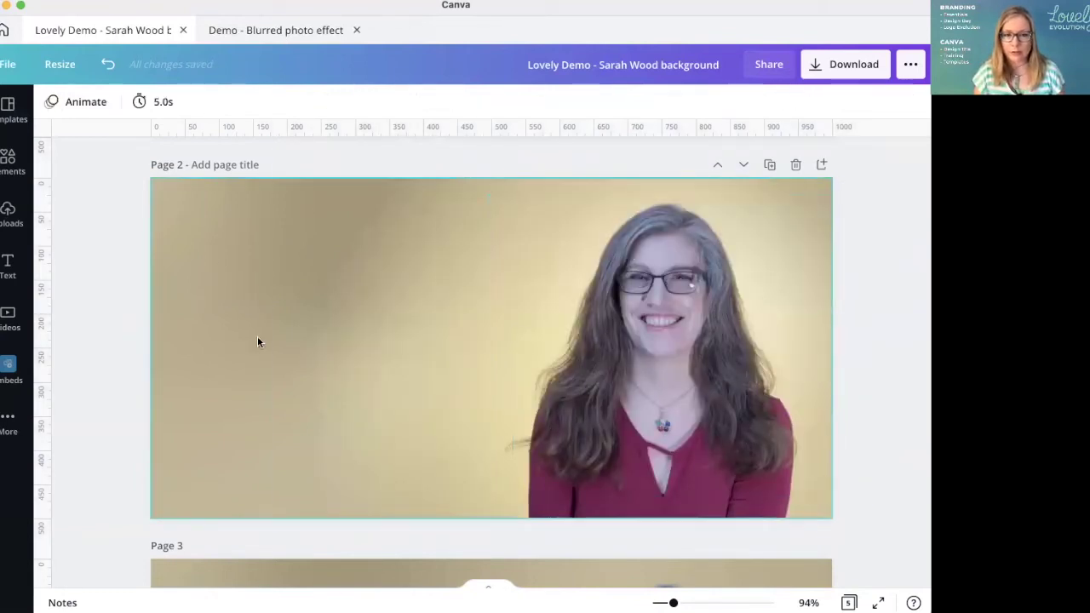
Compare the glow and blurred-background variations on pages 1 to 4, including a reduced view of several pages together
scroll(762, 466, "down", 3)
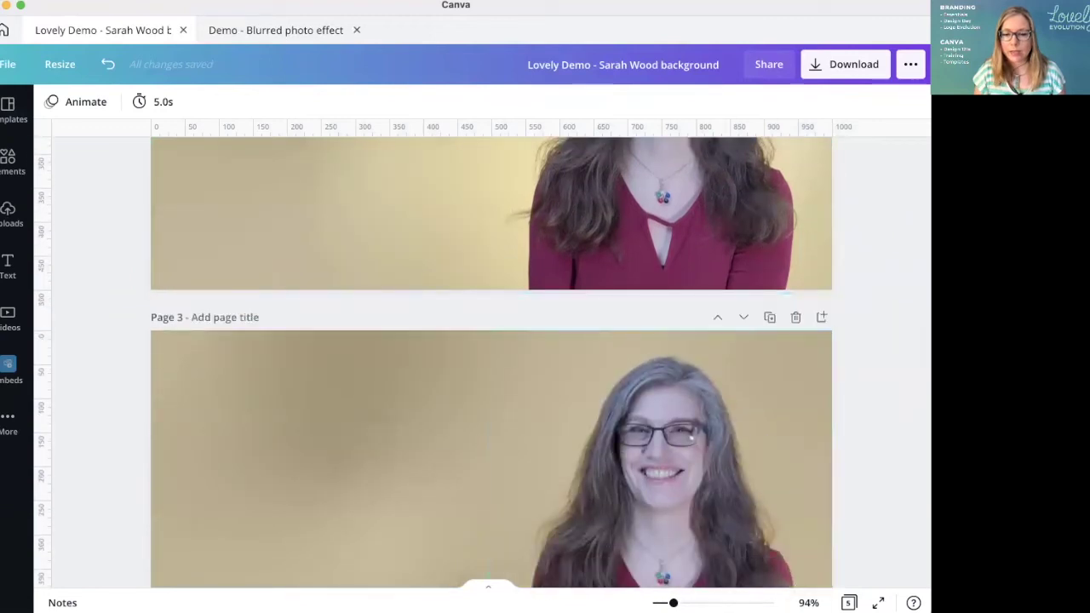
scroll(686, 493, "up", 1)
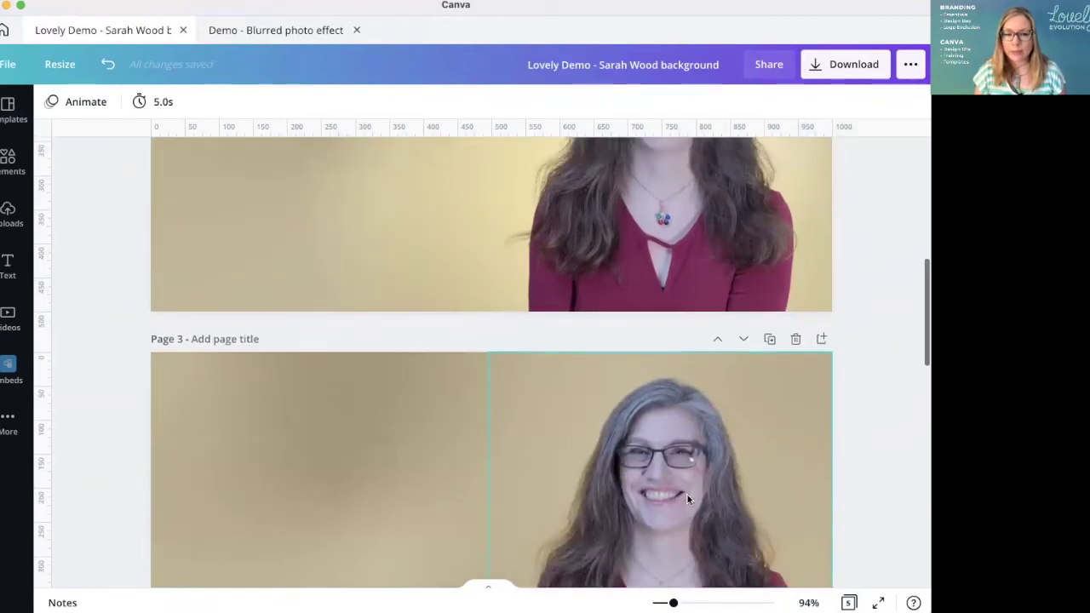
scroll(686, 493, "up", 6)
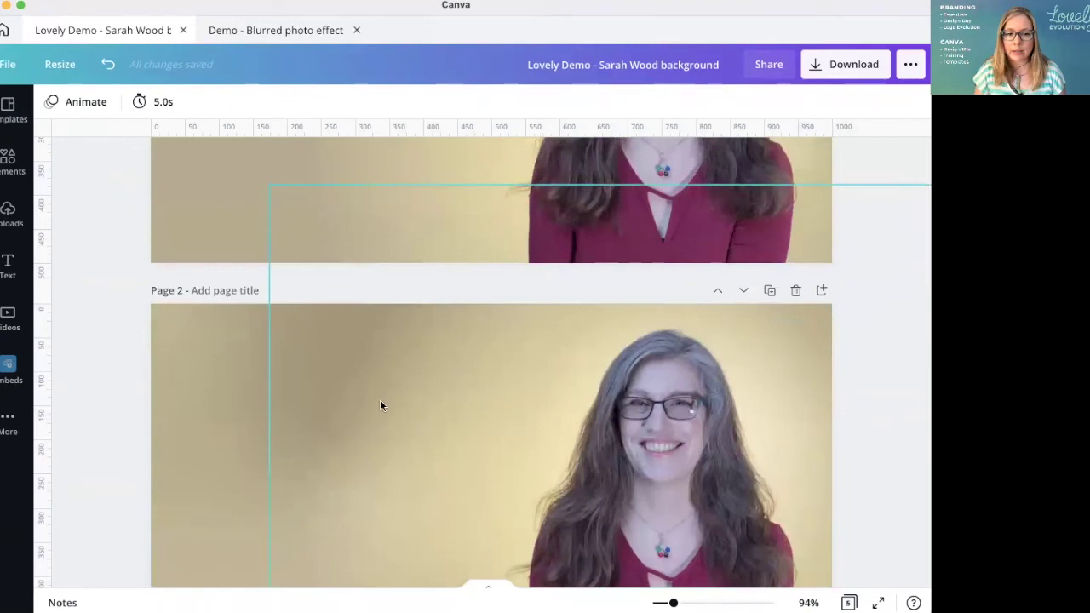
scroll(379, 405, "down", 1)
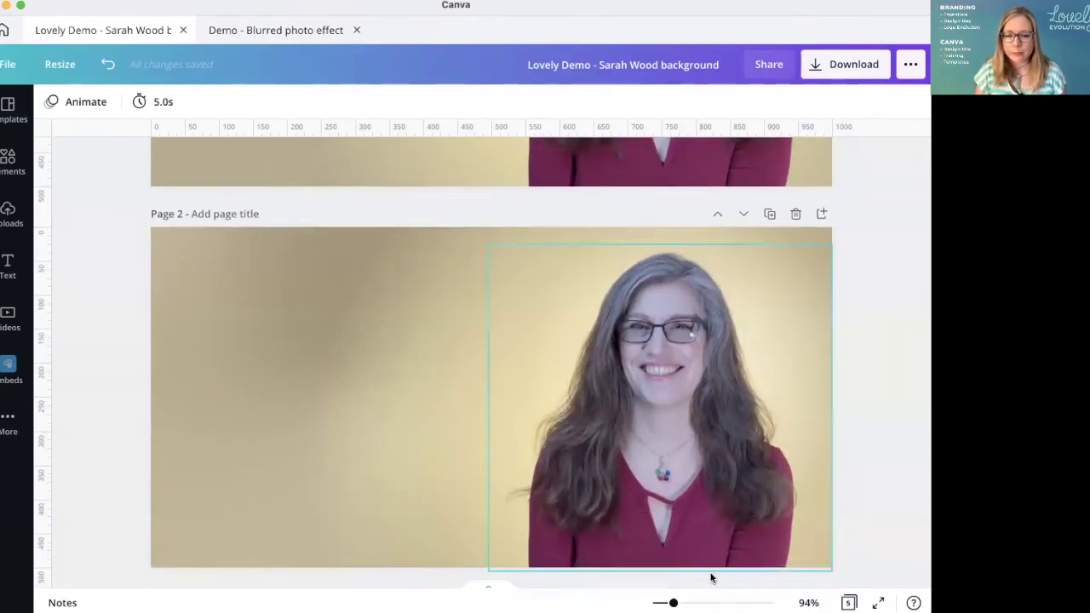
left_click_drag(673, 603, 656, 603)
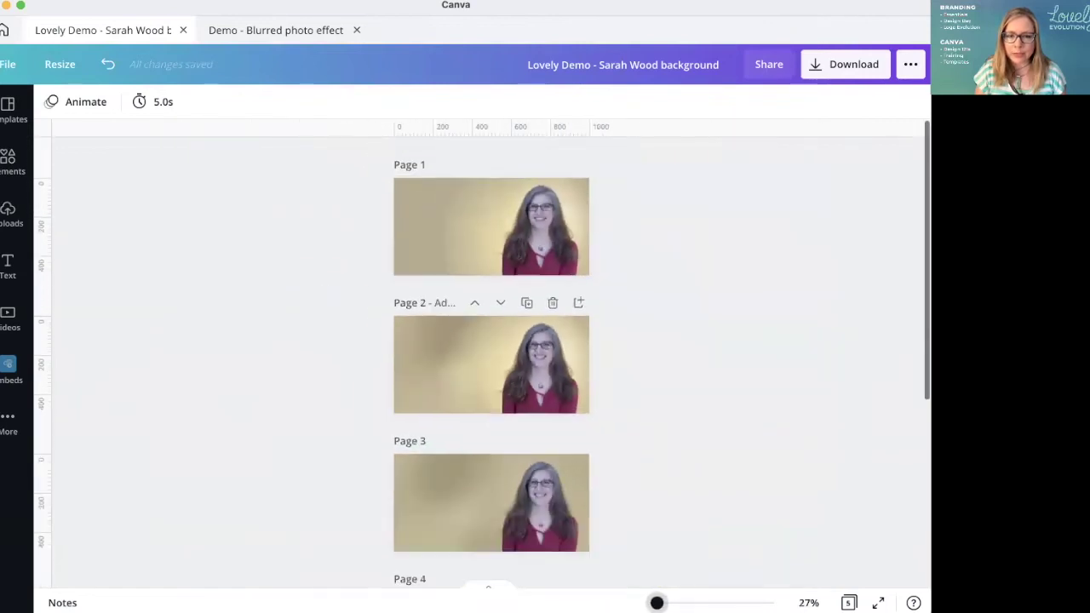
scroll(666, 485, "down", 3)
scroll(666, 477, "up", 1)
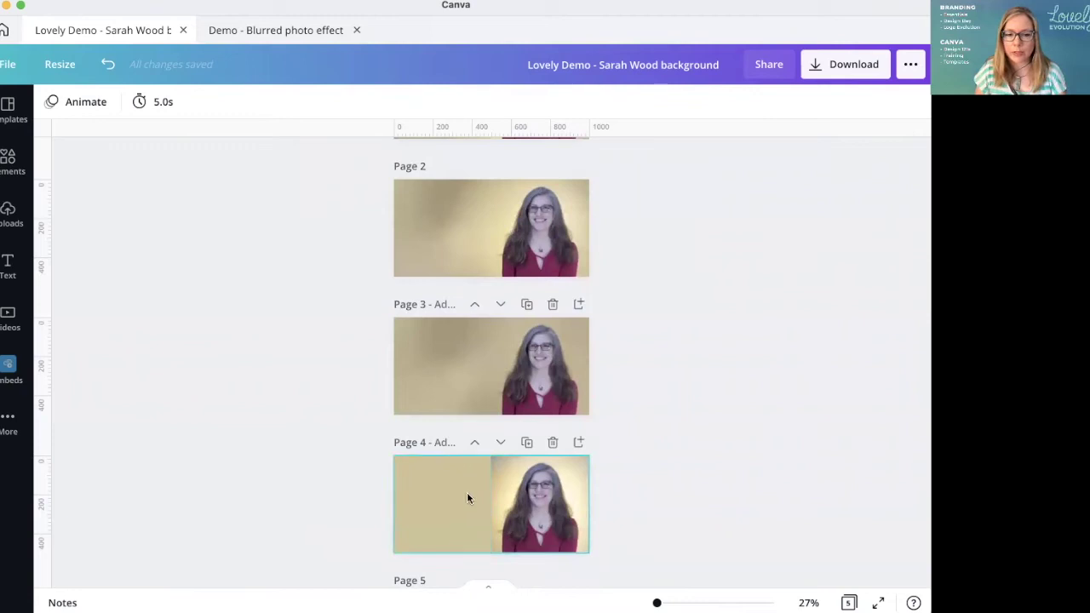
scroll(682, 476, "up", 2)
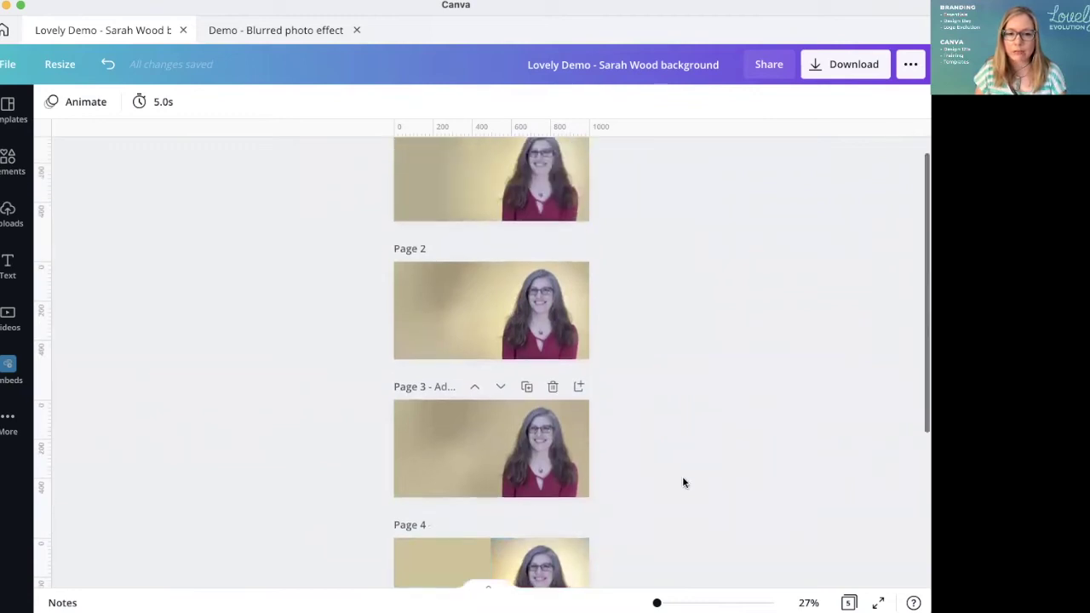
Move the blurred golden photo from page 5 to a new page 6 and enlarge it to nearly fill the page
left_click(451, 451)
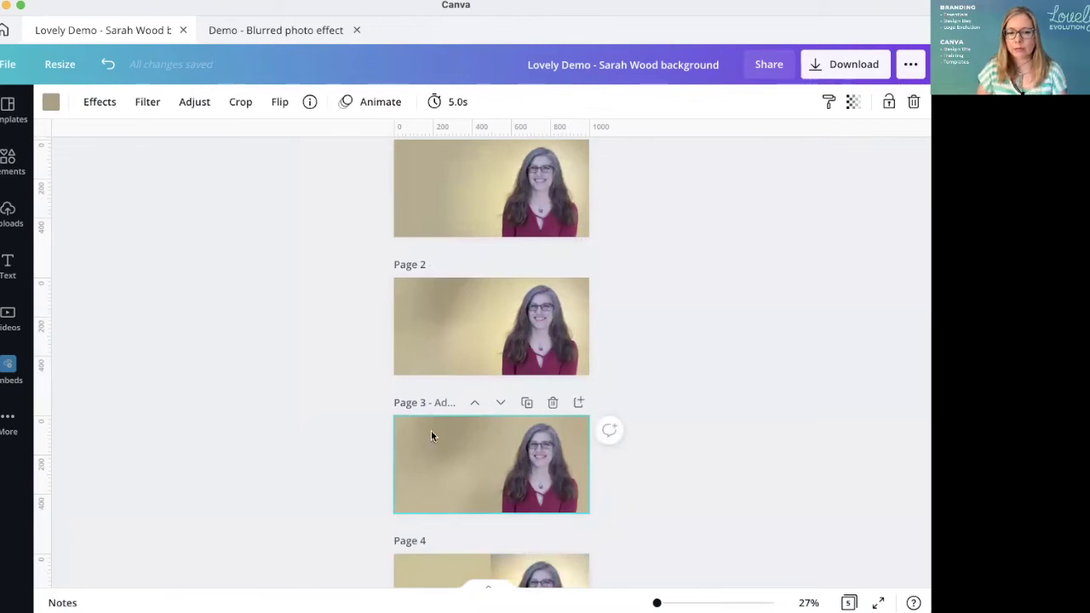
scroll(494, 457, "down", 5)
left_click(554, 443)
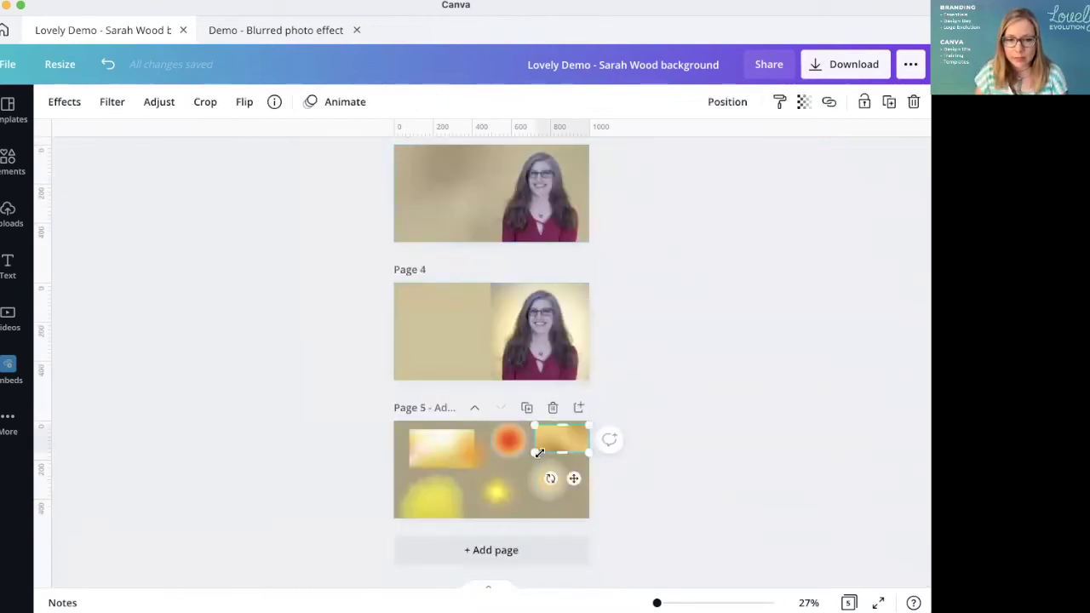
left_click(509, 546)
left_click_drag(564, 321, 433, 460)
left_click_drag(514, 509, 542, 513)
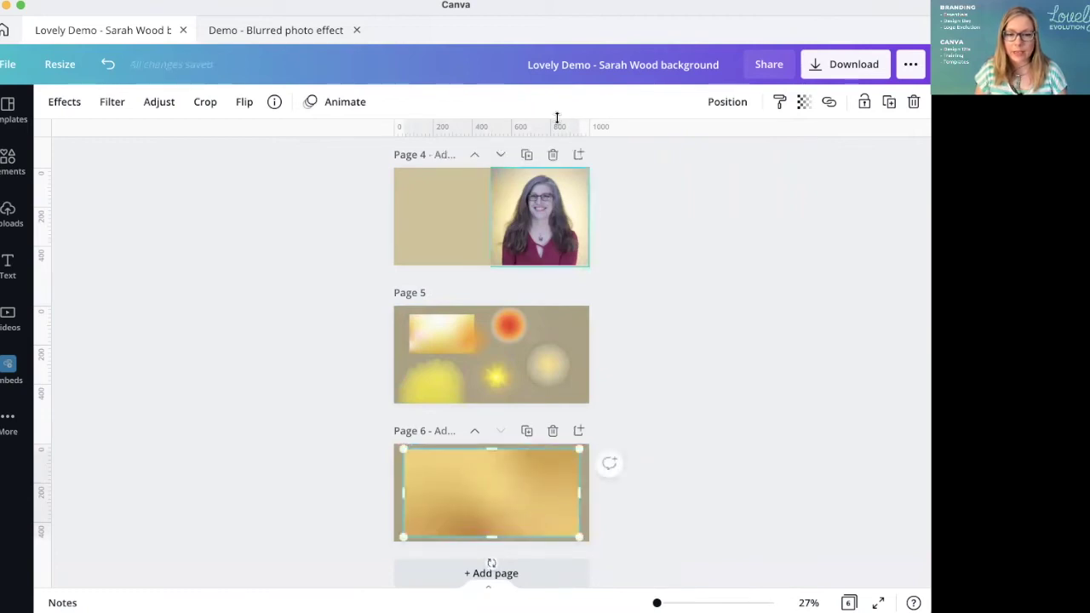
Try a transparency of 43 on the golden photo on page 6 and undo the change
left_click(803, 102)
left_click_drag(752, 146, 700, 147)
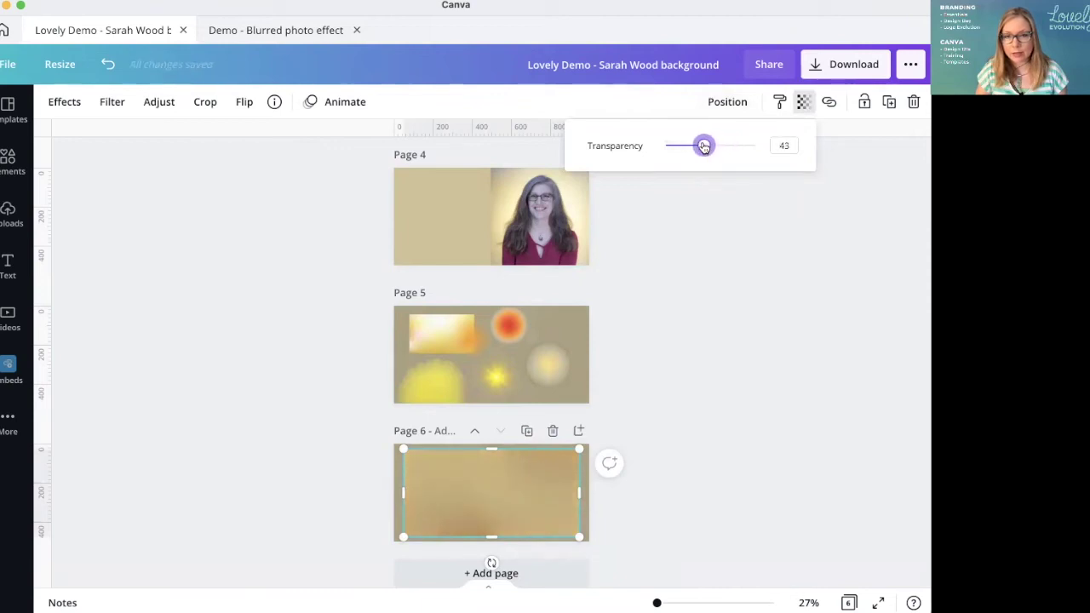
left_click(485, 474)
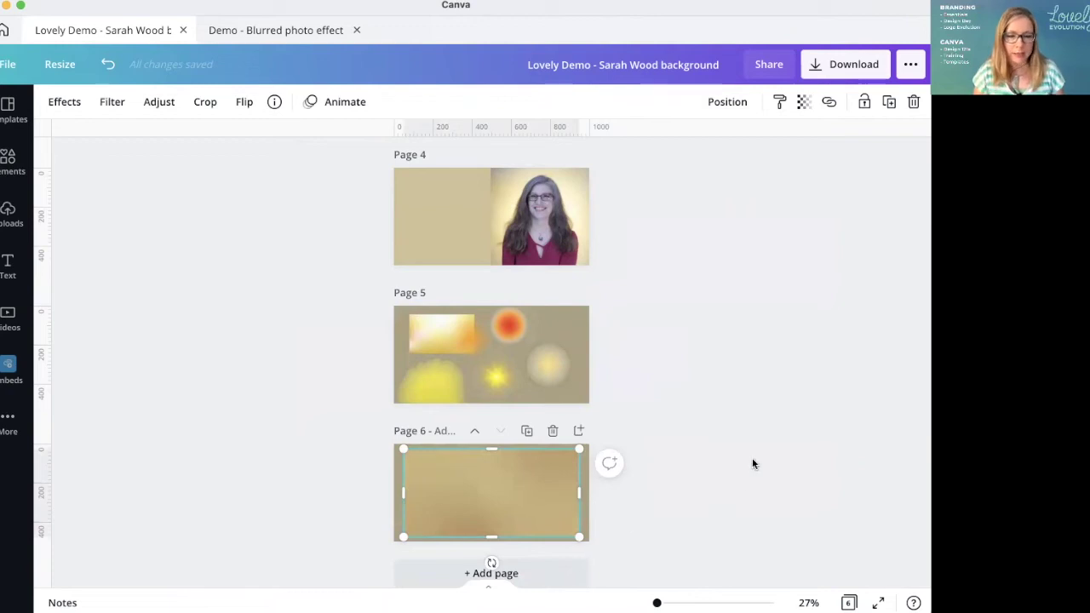
key("ctrl+z")
left_click(723, 384)
Move the banner combining the blurred background and pale glows from second to first position
scroll(693, 398, "up", 2)
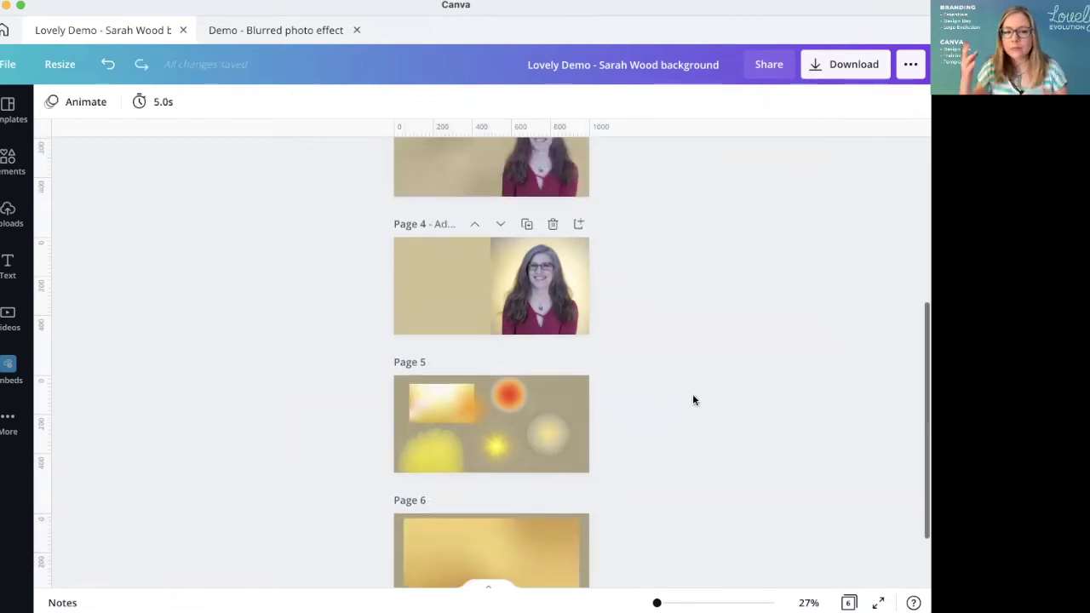
scroll(693, 399, "up", 5)
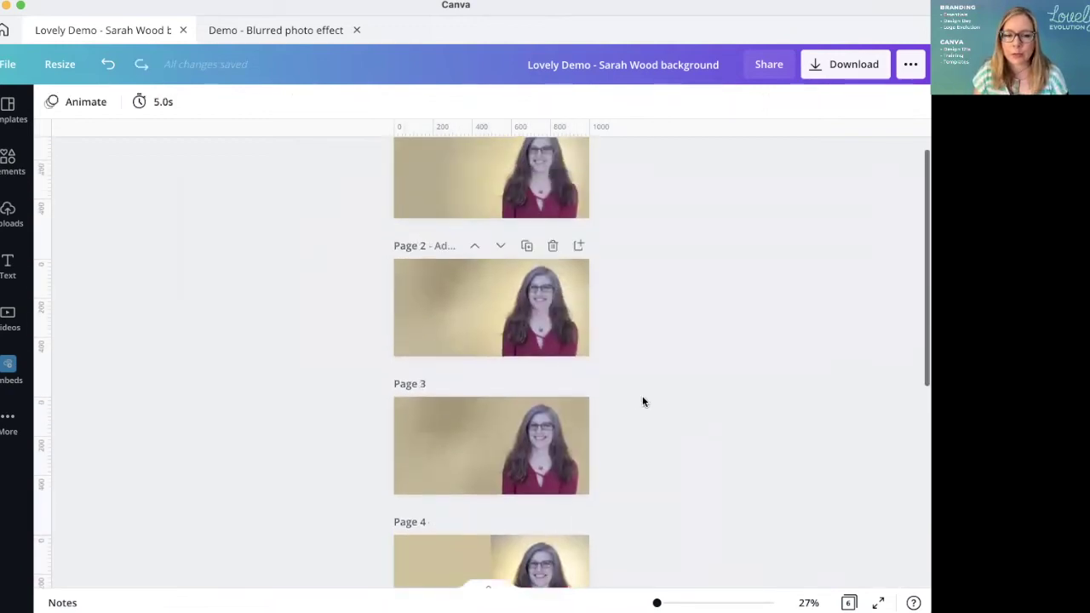
scroll(511, 403, "down", 1)
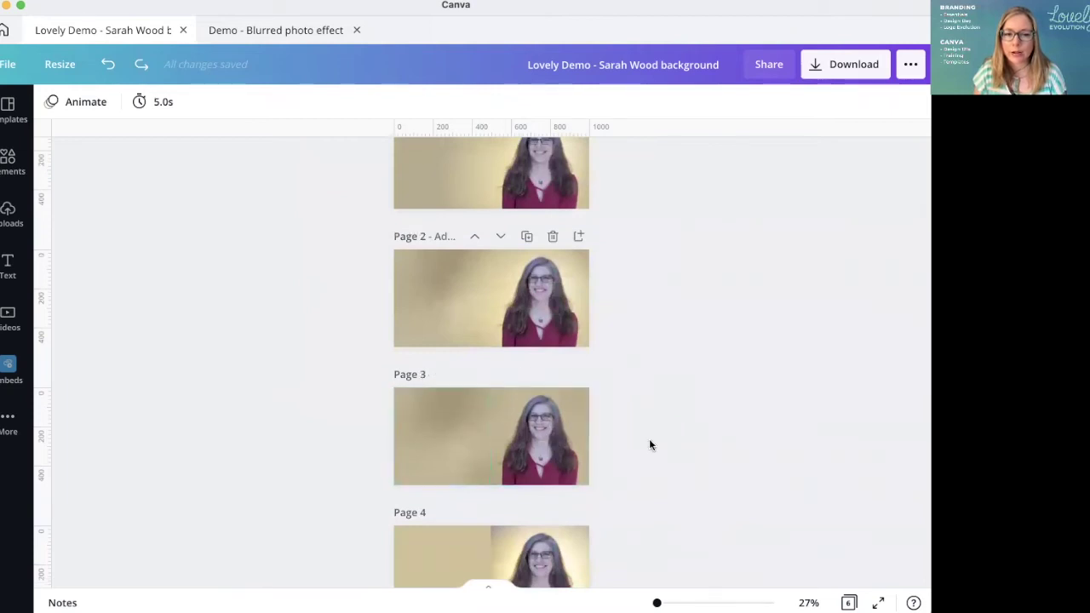
scroll(651, 438, "up", 2)
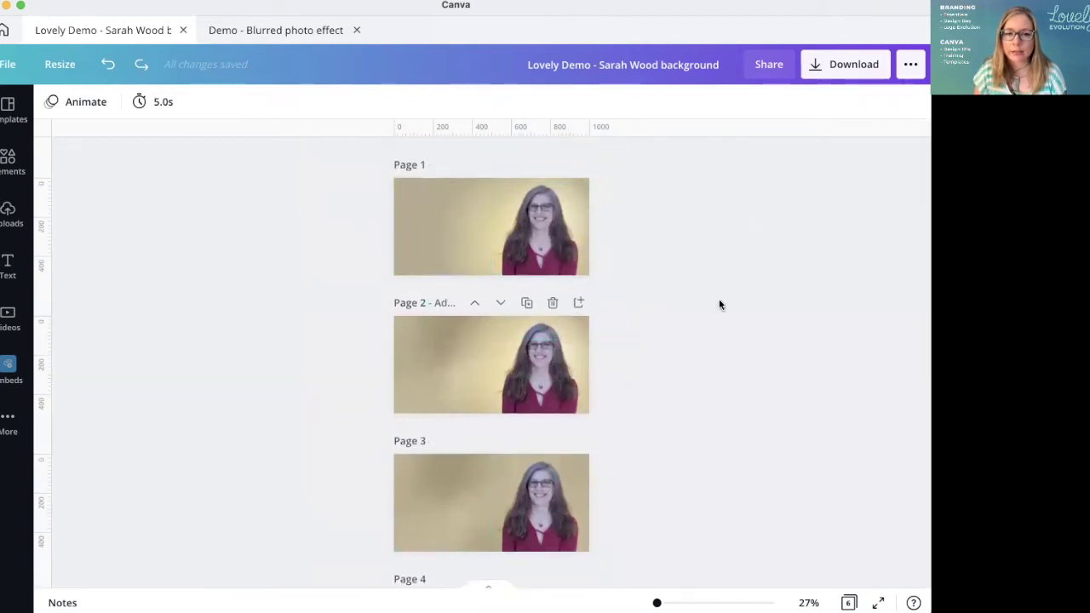
scroll(738, 281, "down", 2)
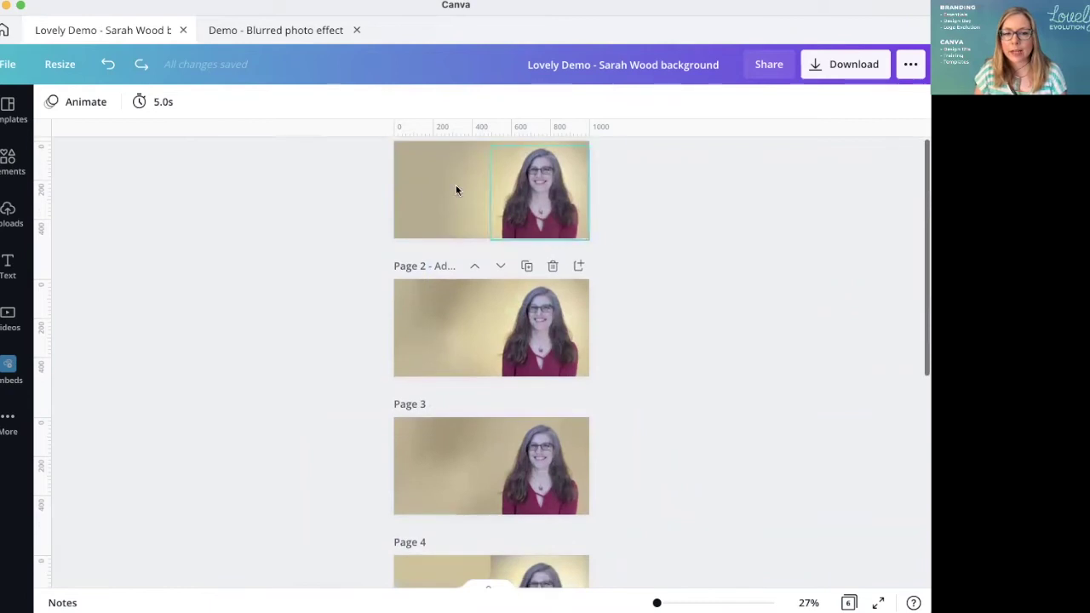
left_click(474, 266)
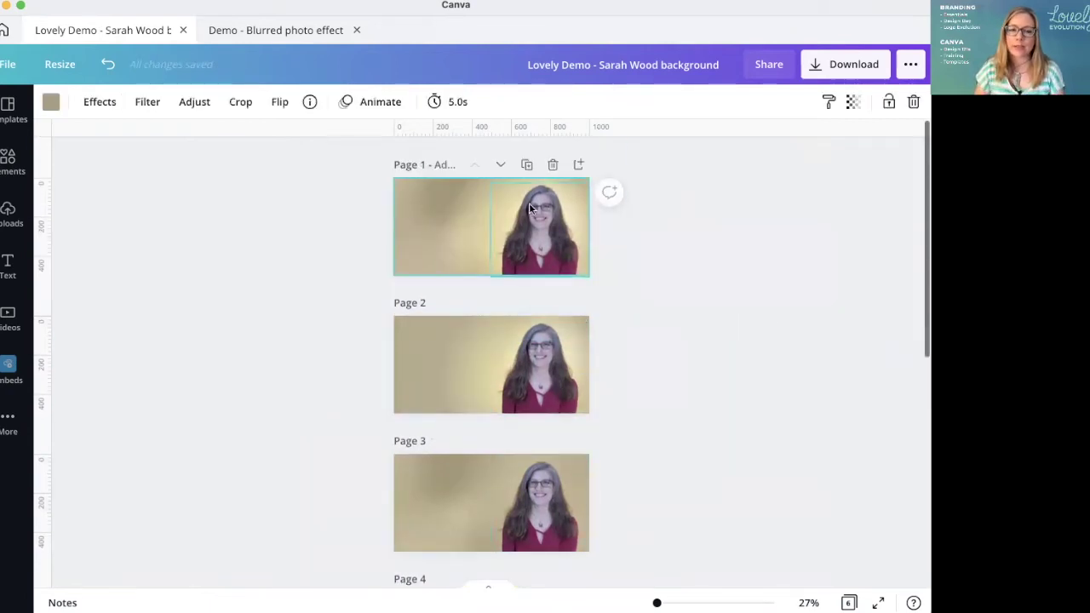
Enlarge page 1's blurred background within its crop and shift it so the dark patch sits closer to the upper-left corner
scroll(677, 455, "down", 5)
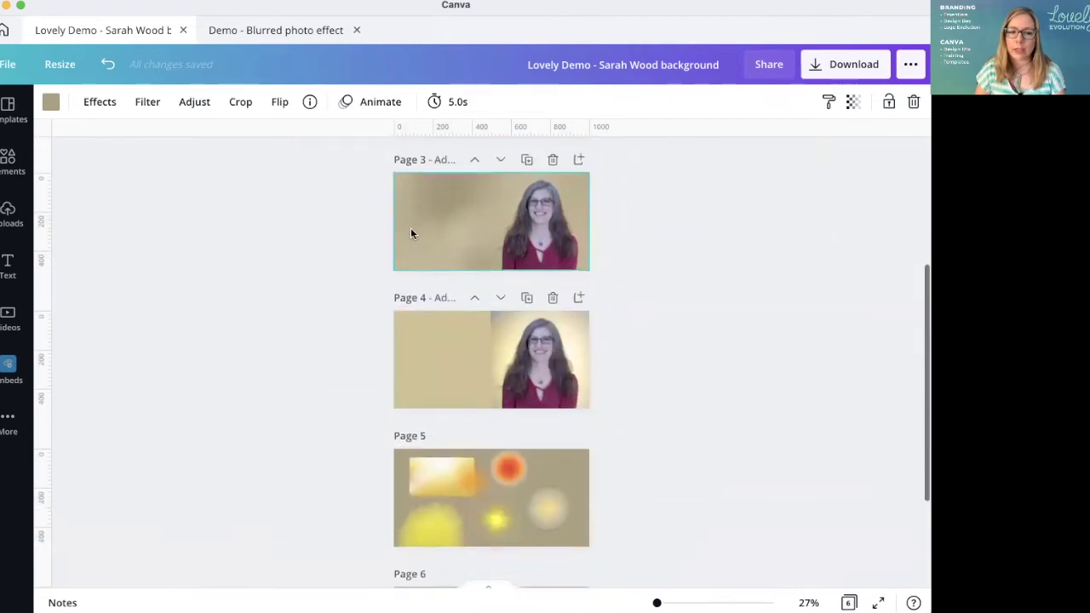
scroll(696, 289, "up", 5)
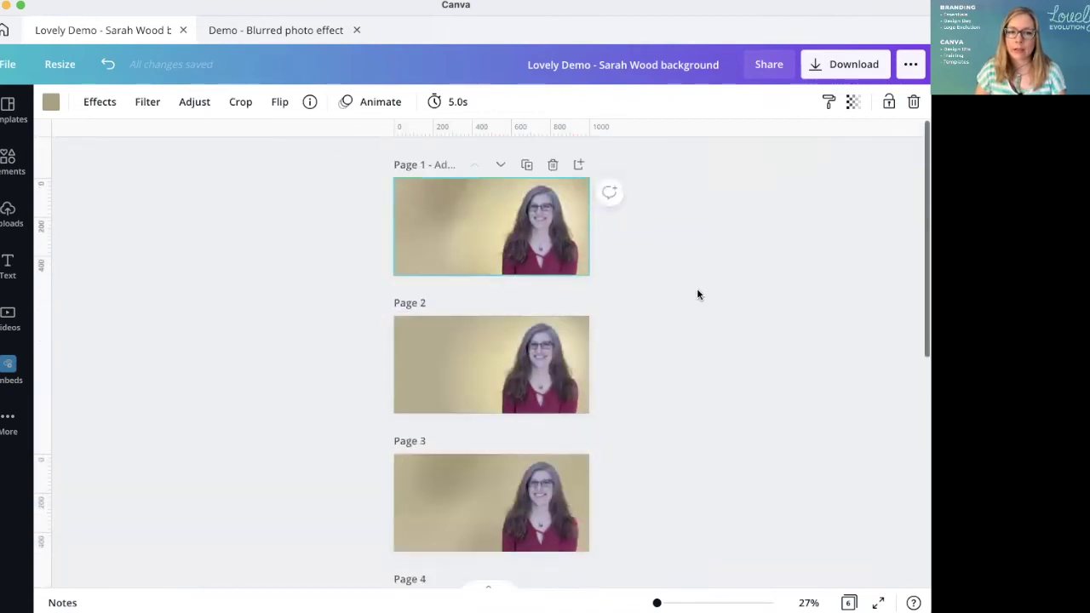
left_click_drag(426, 180, 394, 250)
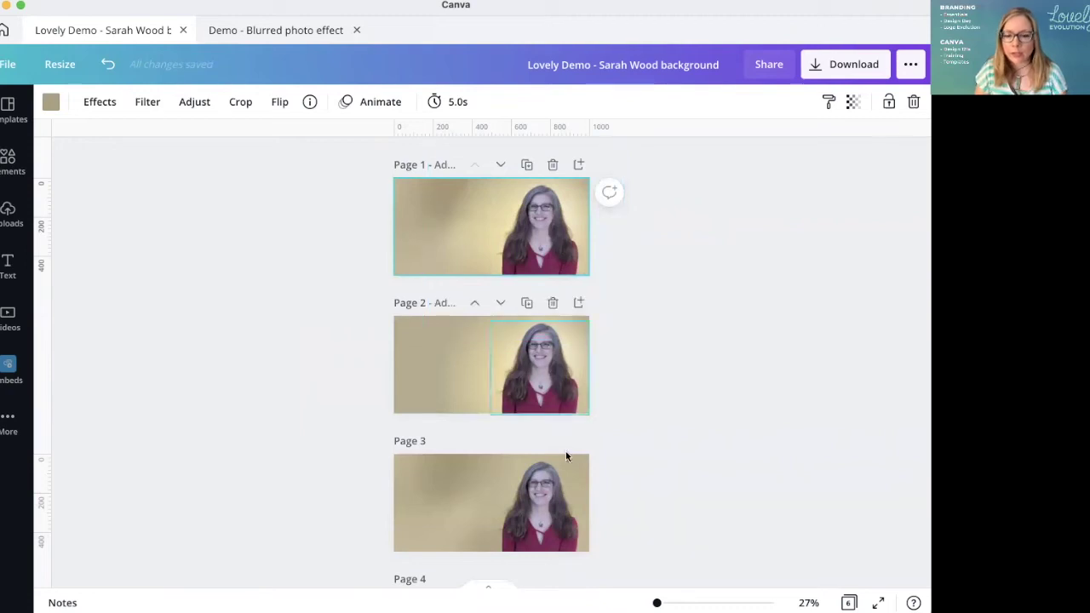
left_click_drag(656, 602, 671, 603)
left_click(808, 602)
left_click(771, 533)
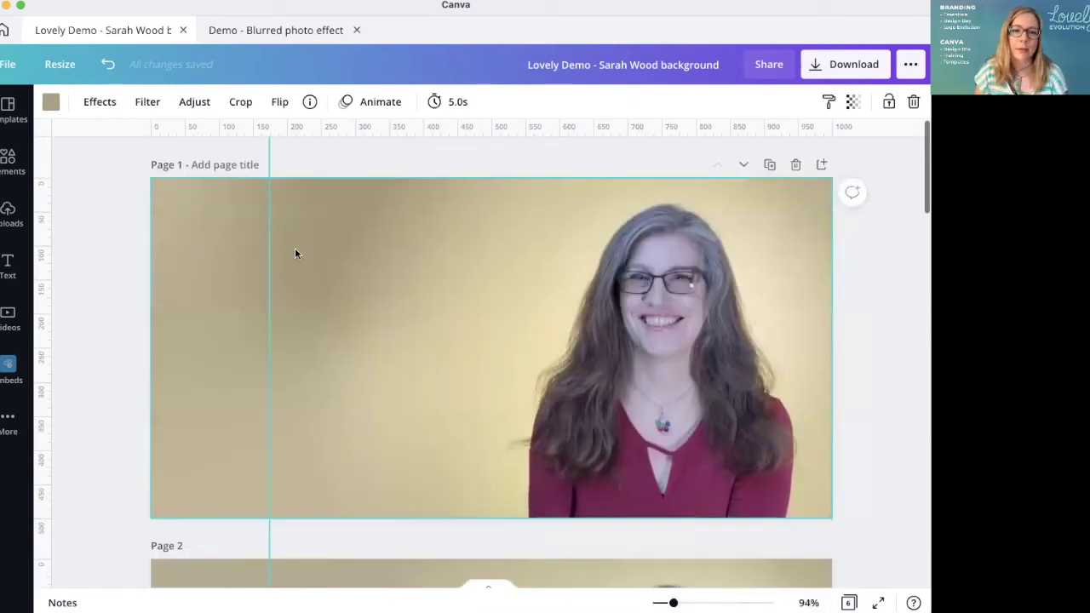
double_click(213, 240)
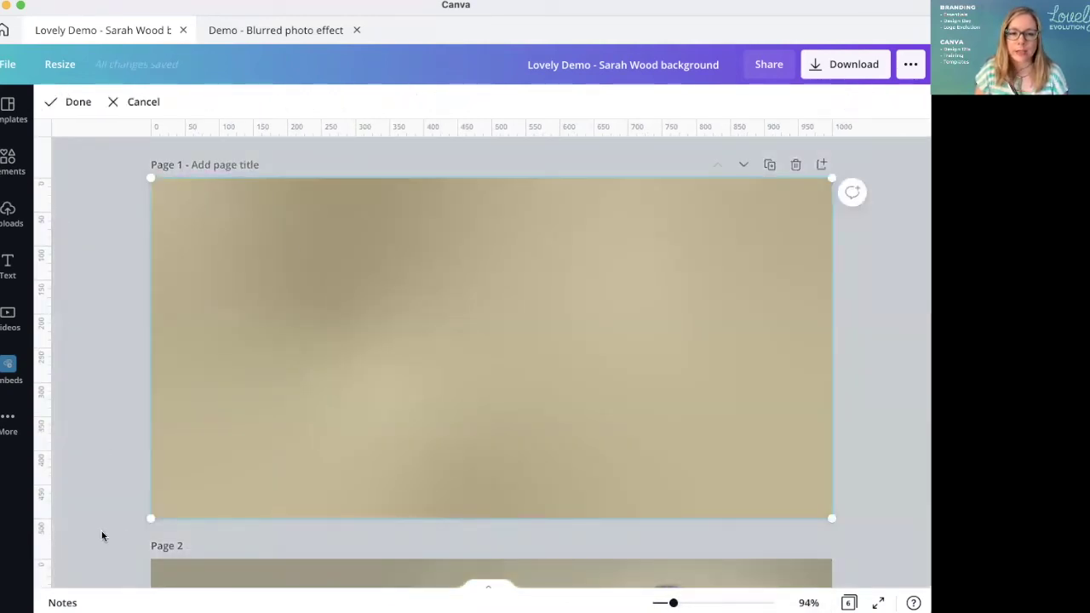
left_click_drag(126, 533, 55, 565)
left_click_drag(228, 360, 173, 297)
left_click(75, 103)
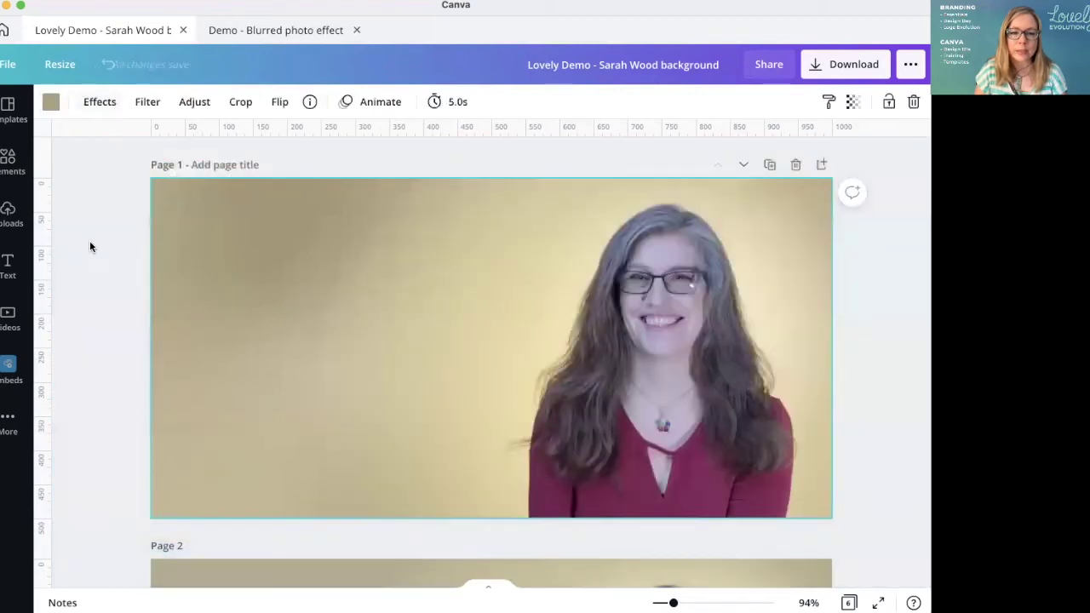
left_click_drag(268, 295, 383, 330)
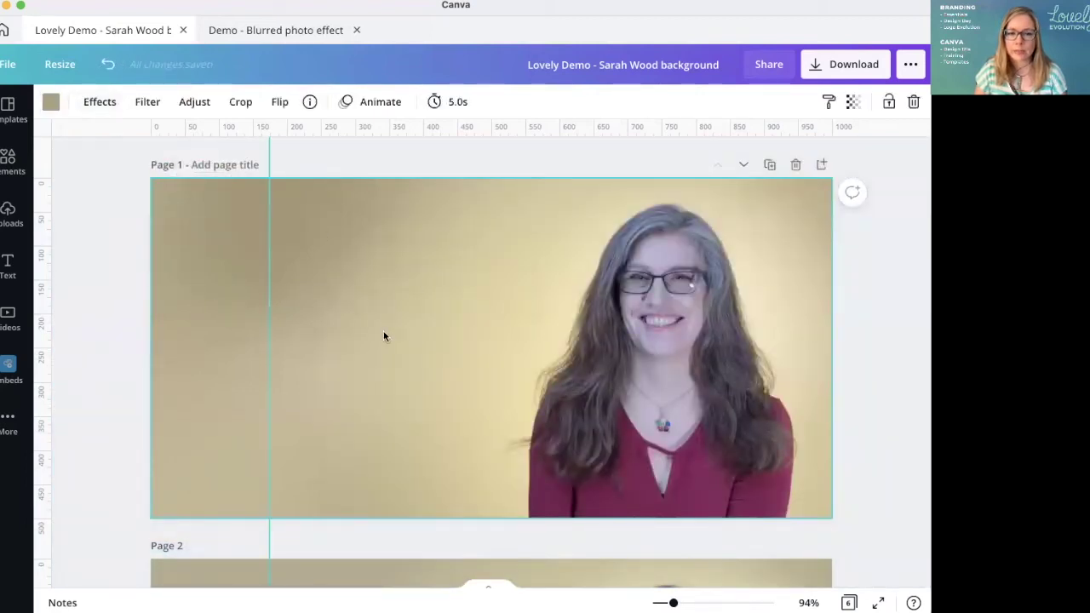
Move the banner with the flat beige background and original portrait from fourth to second position in the page order
left_click(890, 415)
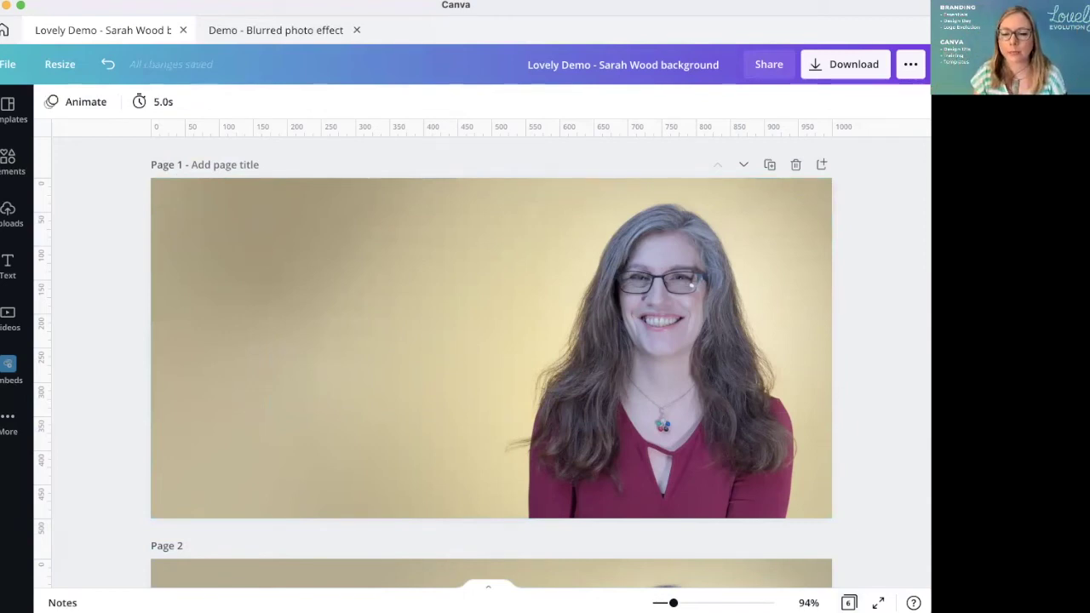
left_click(848, 602)
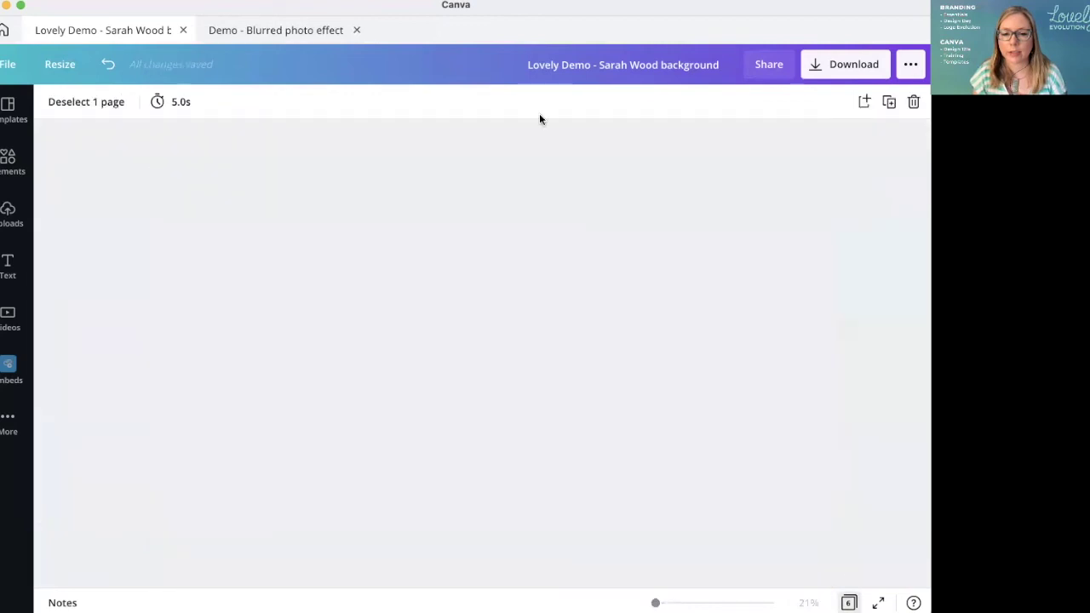
left_click_drag(684, 182, 239, 182)
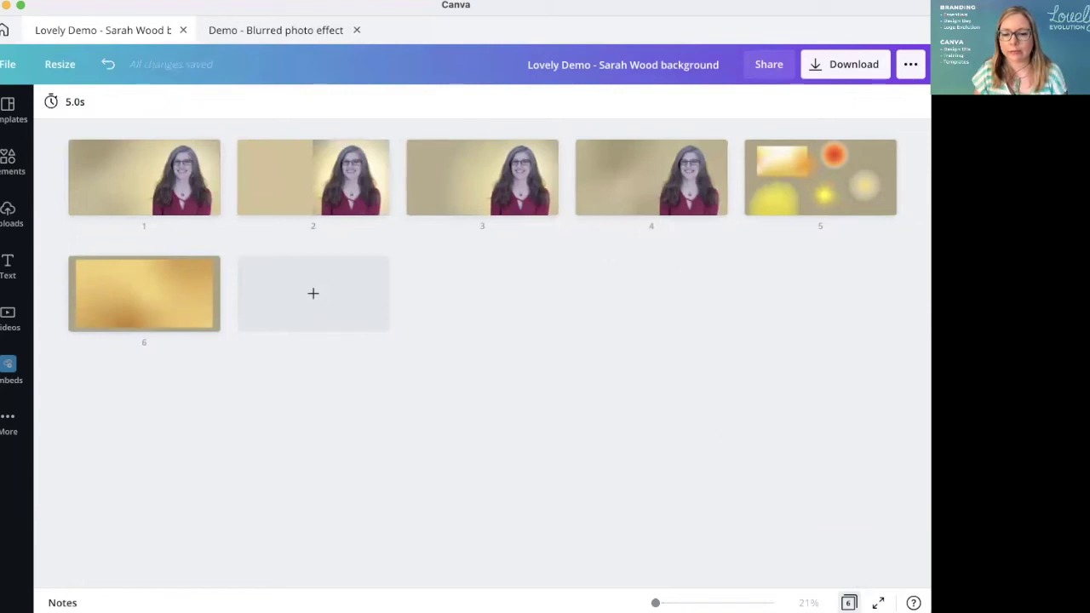
left_click(848, 603)
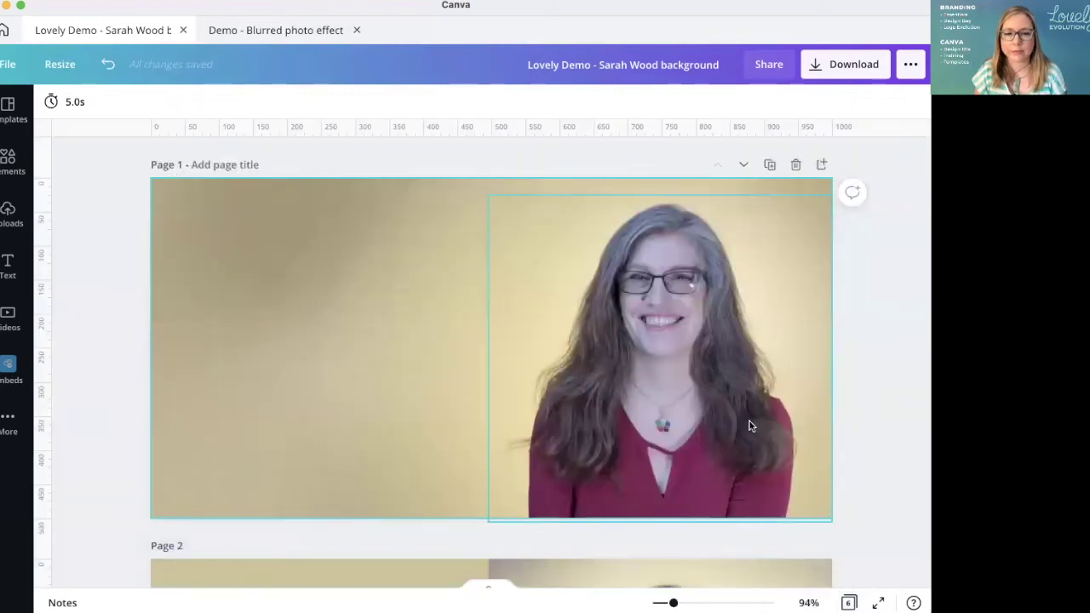
Compare page 2's flat beige banner with page 1 and close the Demo - Blurred photo effect design
scroll(838, 345, "down", 5)
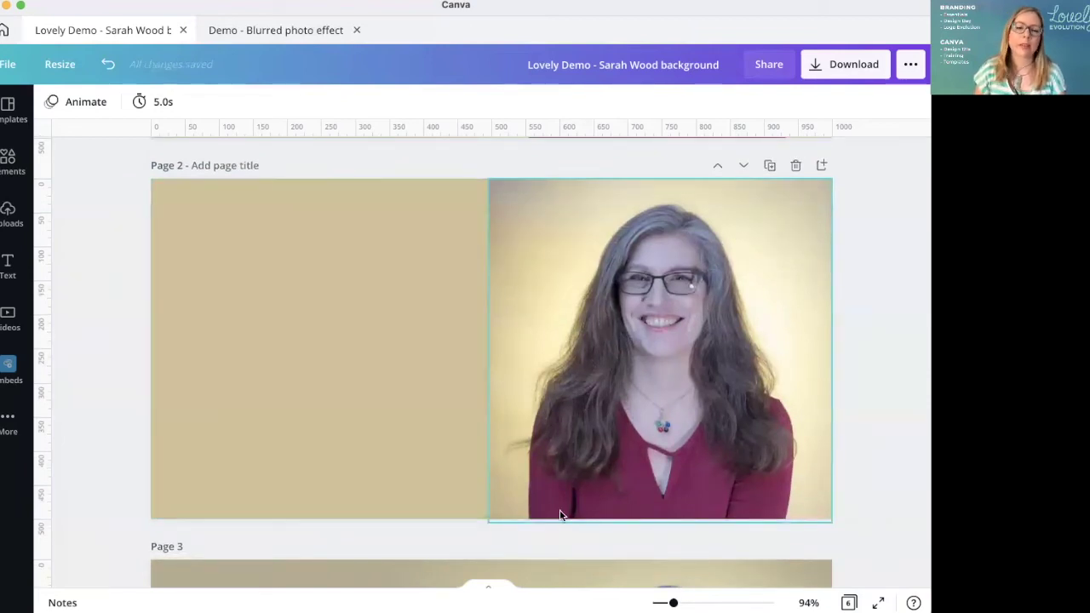
scroll(789, 440, "up", 5)
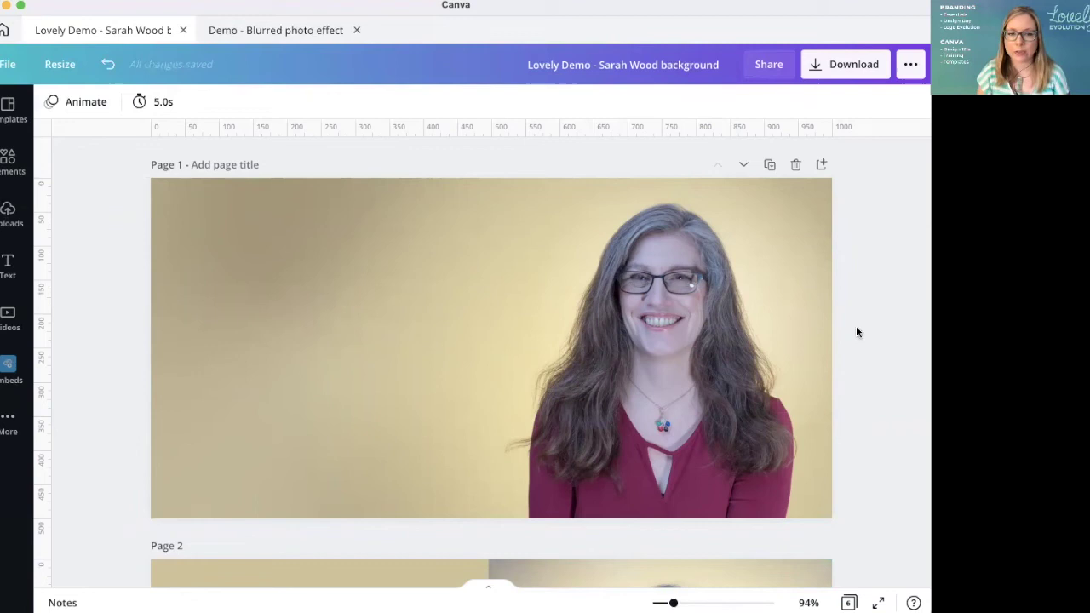
left_click(356, 29)
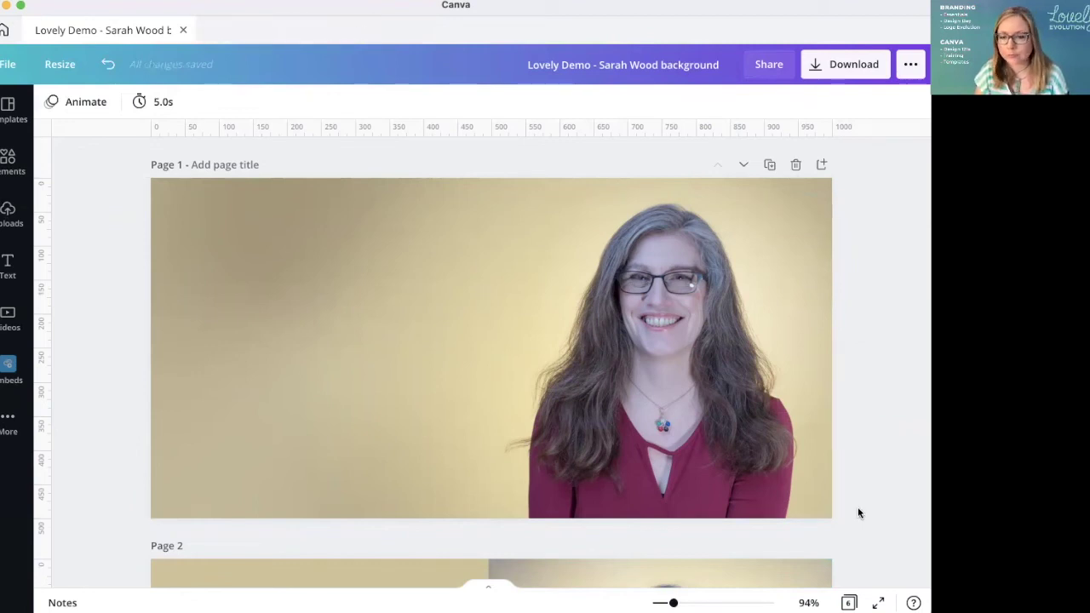
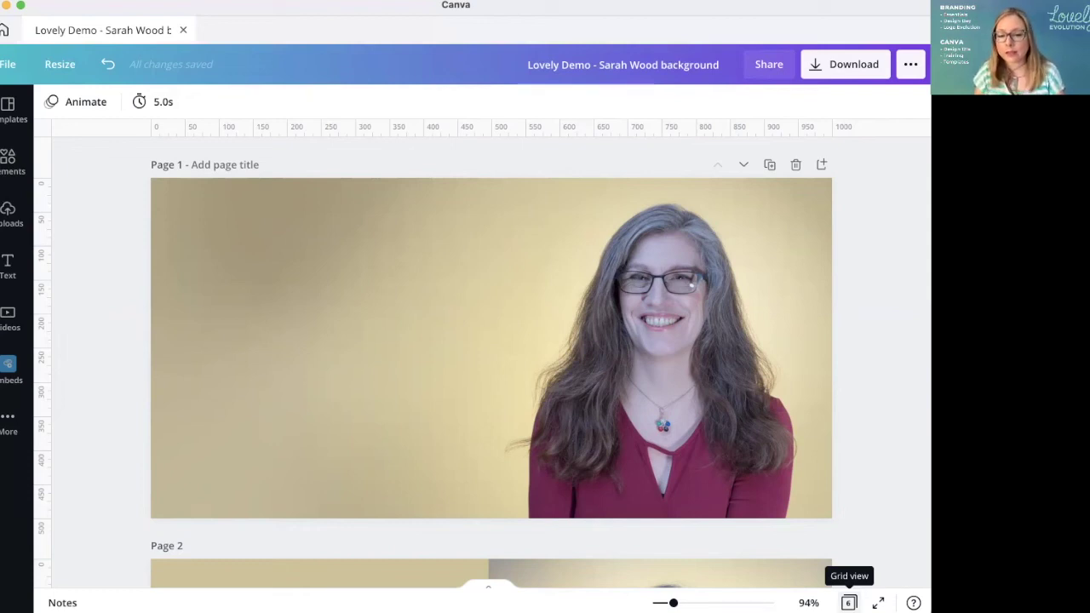
Show all pages in grid view, select pages 3 to 5 together, review their page options and clear the selection
left_click(848, 603)
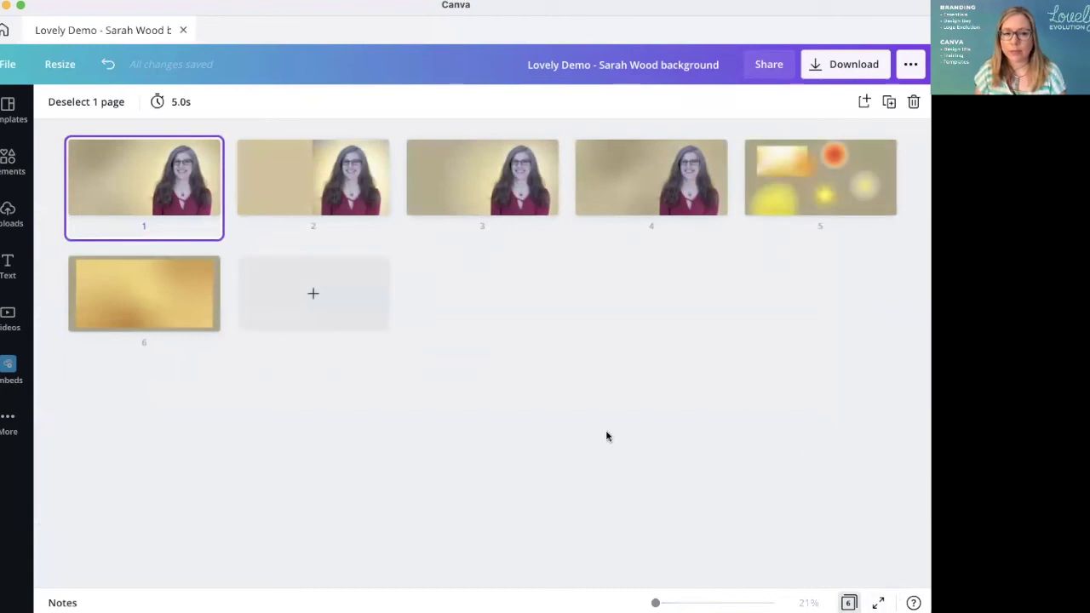
left_click(373, 175, "shift")
left_click(549, 186)
left_click(795, 182, "shift")
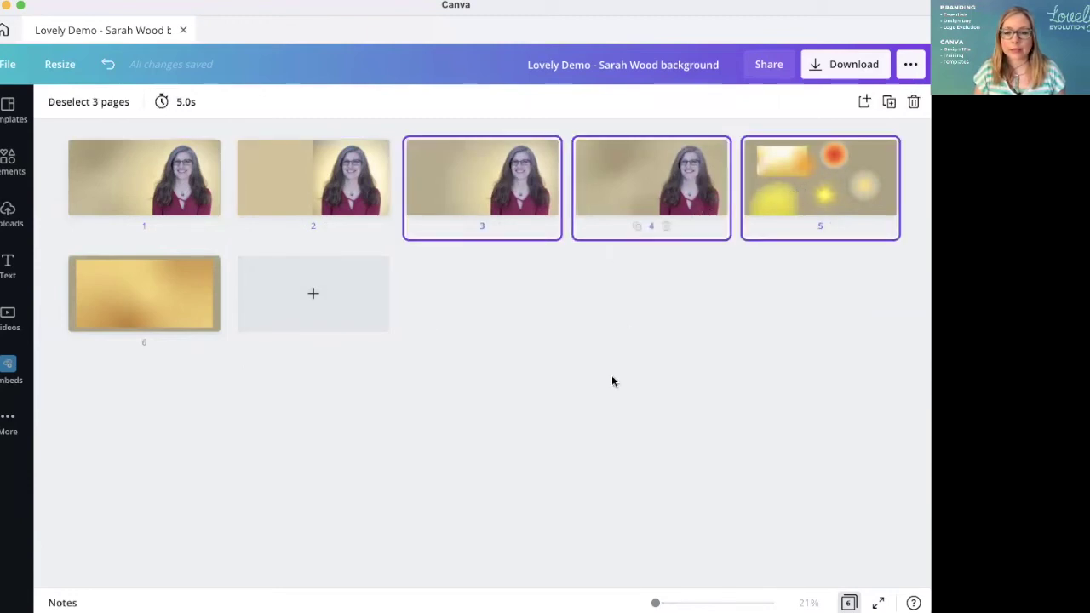
right_click(657, 191)
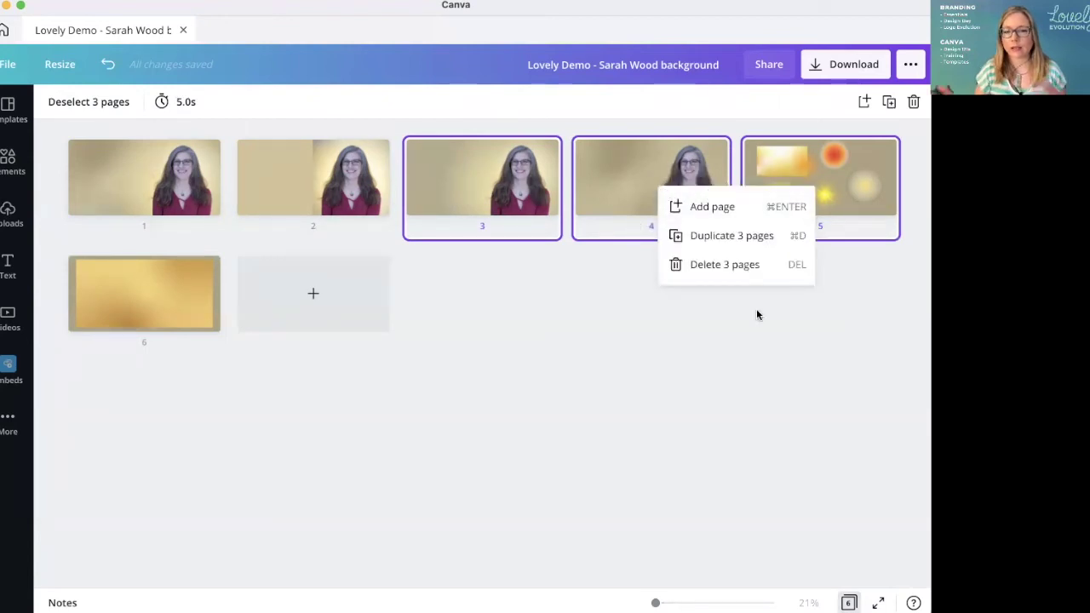
left_click(670, 377)
left_click(671, 377)
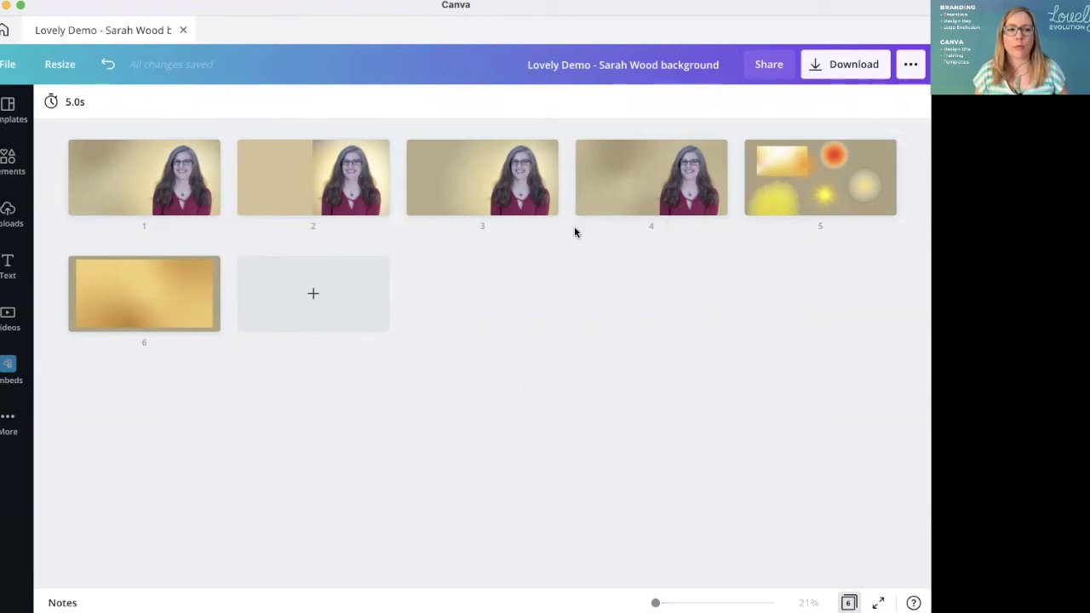
Open the Lovely work examples - Branding design from the starred Lovely Posts & Stories folder
left_click(4, 30)
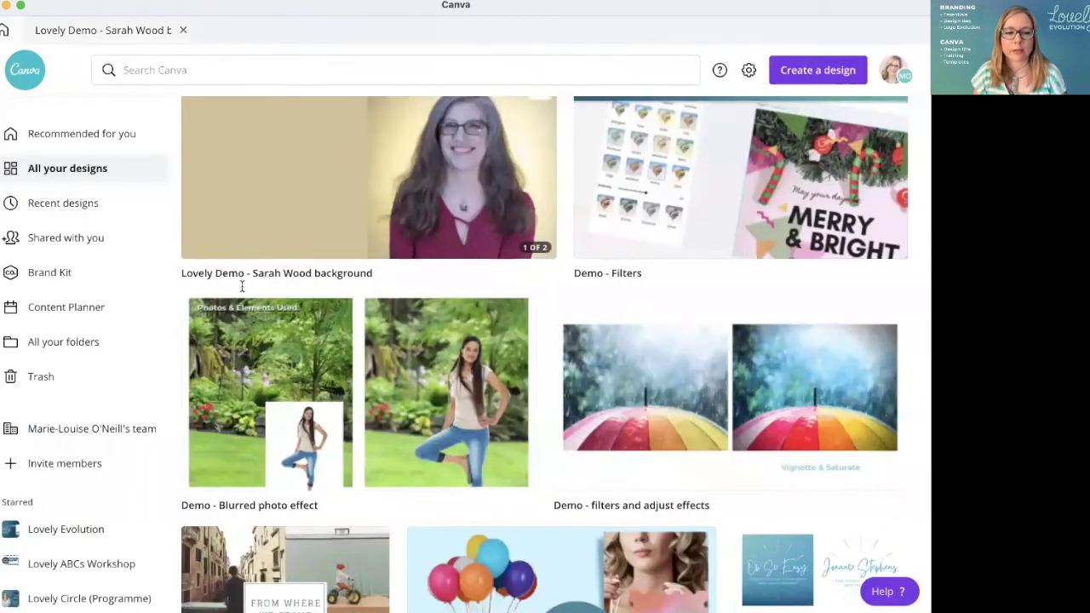
scroll(94, 503, "down", 3)
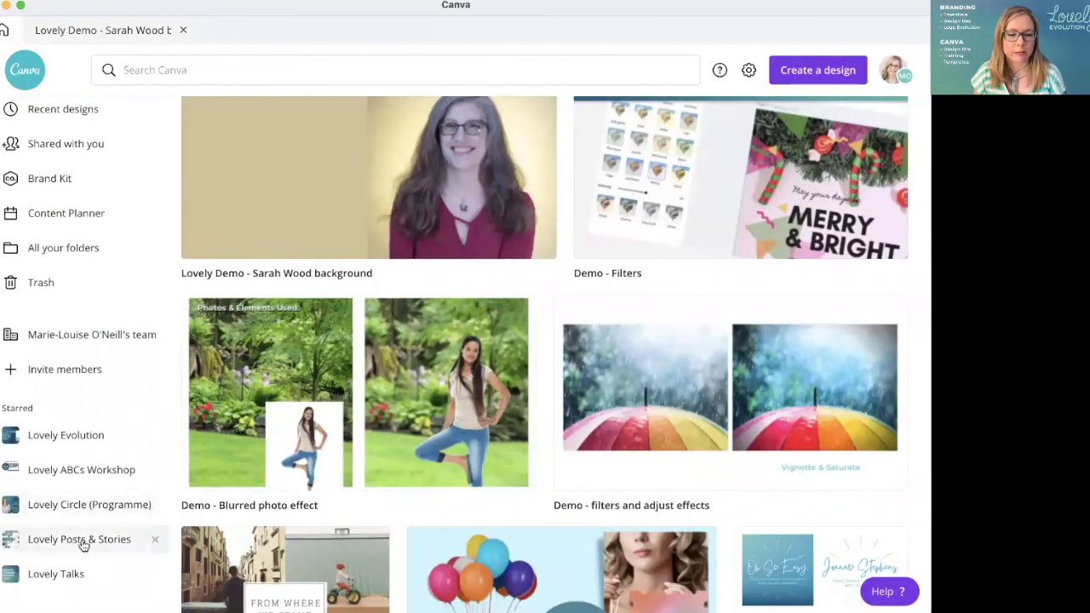
left_click(84, 543)
scroll(703, 269, "down", 3)
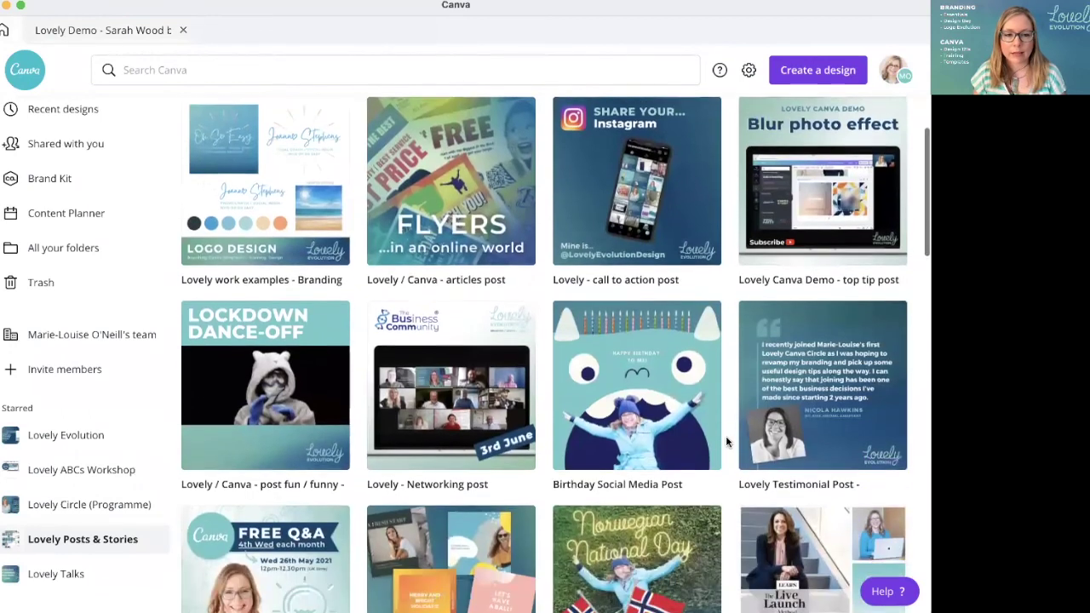
left_click(257, 179)
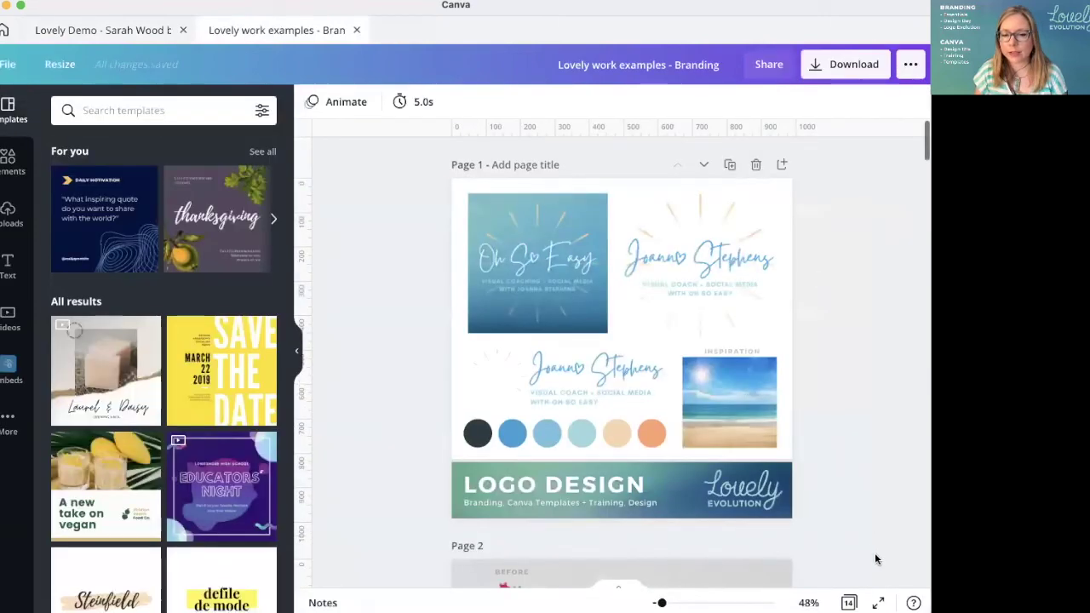
Look through the branding examples' pages in grid view, close that design and return to the portrait background design
left_click(297, 355)
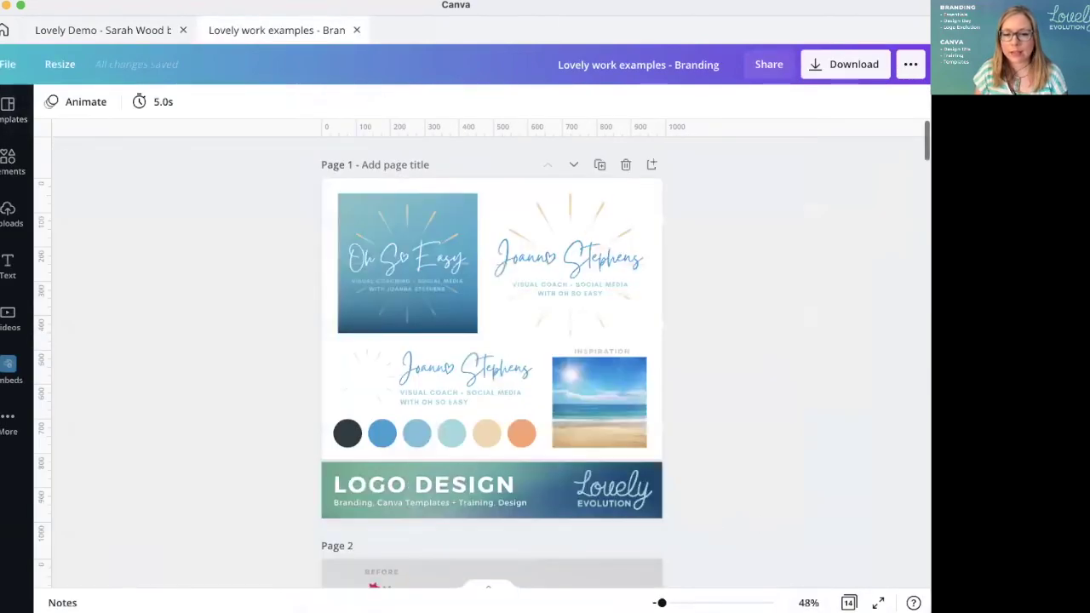
left_click(849, 602)
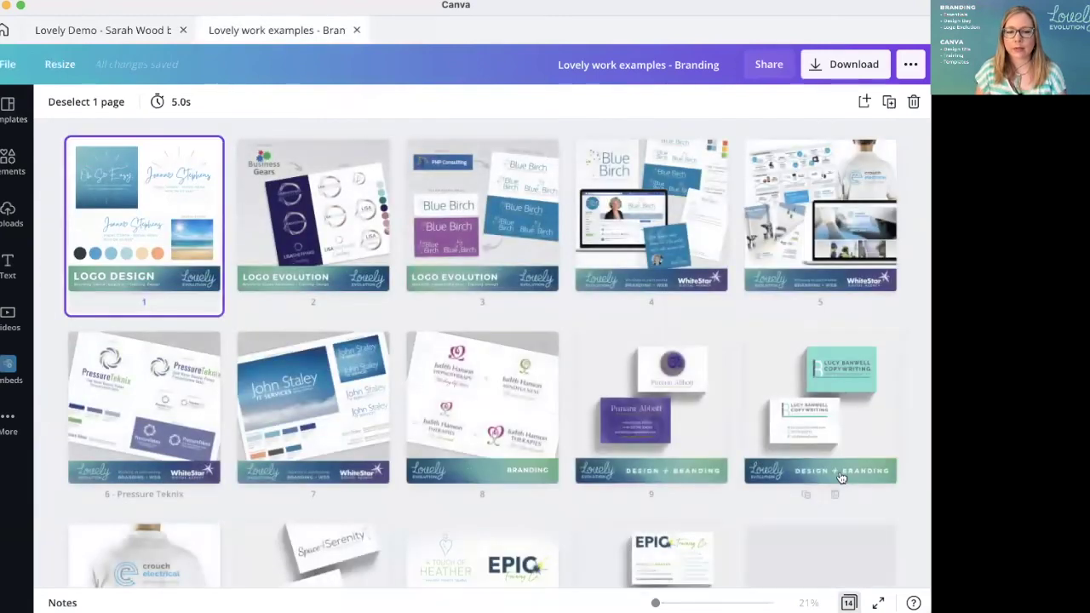
scroll(839, 474, "down", 3)
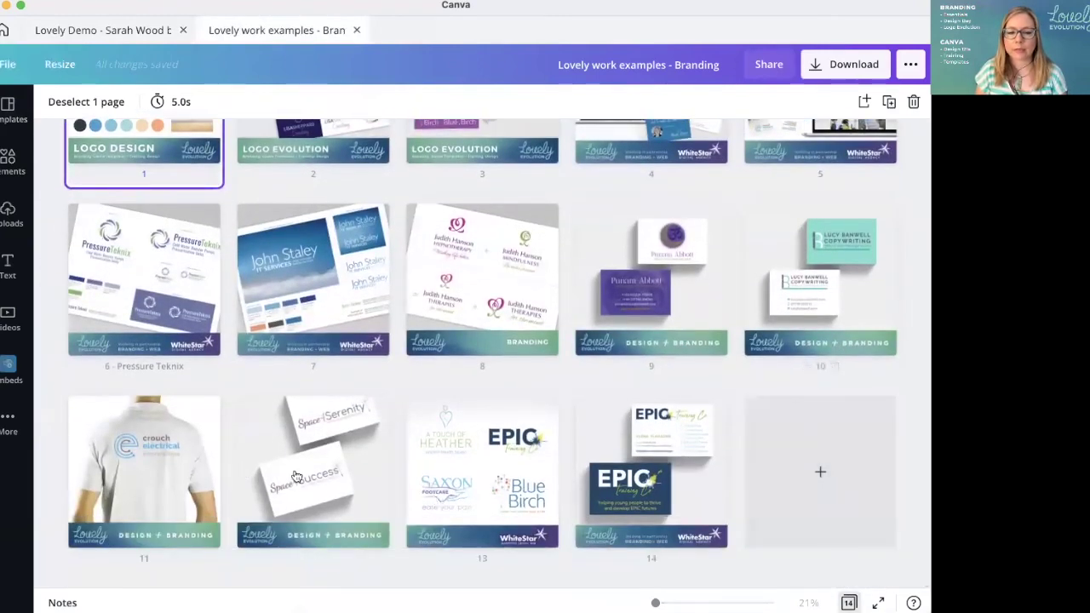
scroll(601, 477, "up", 1)
scroll(602, 478, "down", 1)
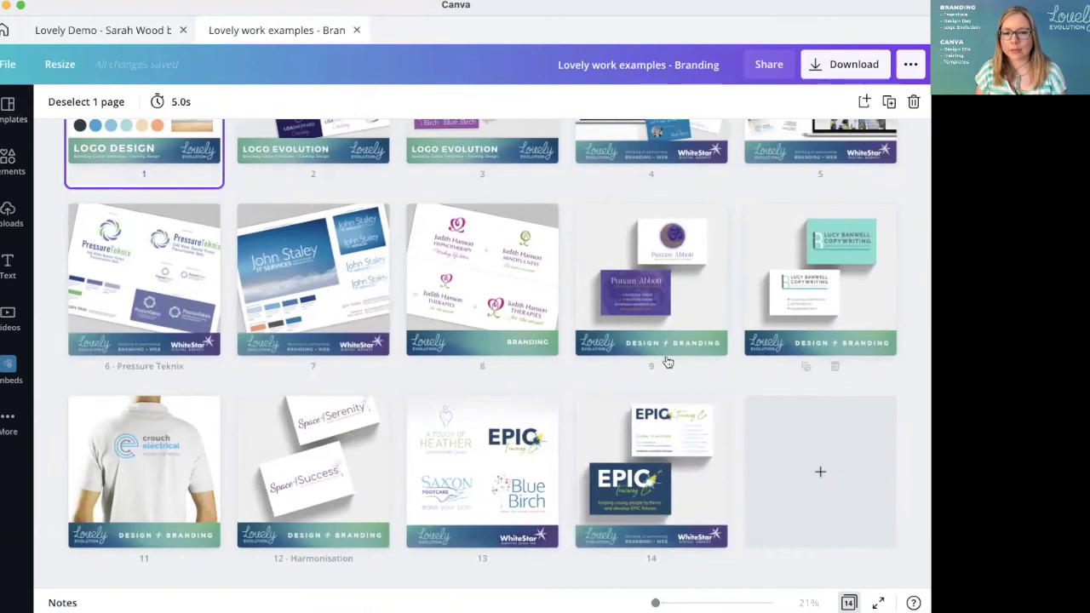
scroll(630, 530, "up", 3)
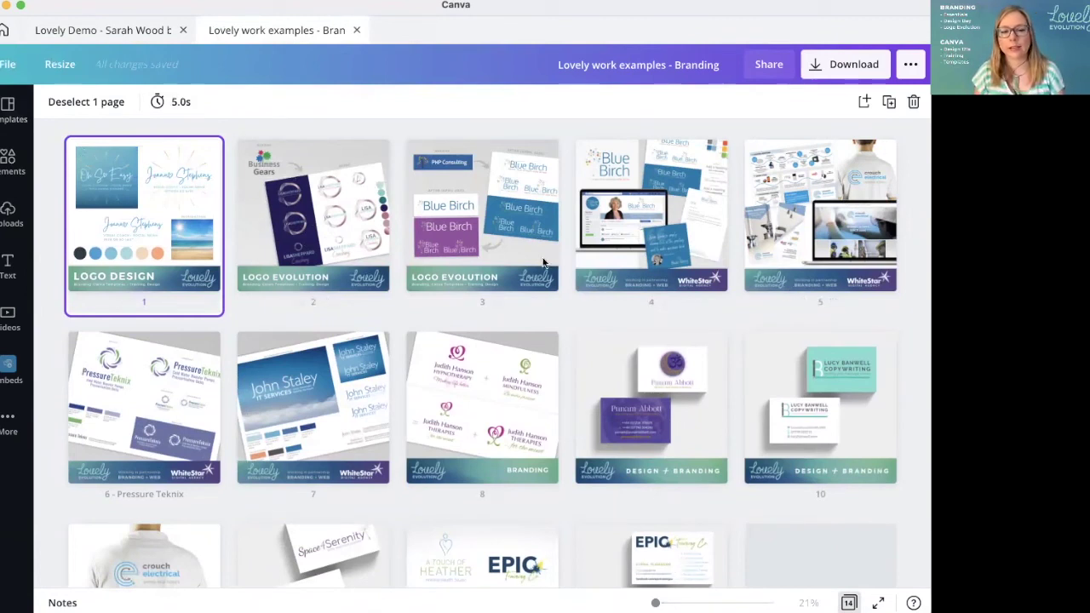
left_click(358, 30)
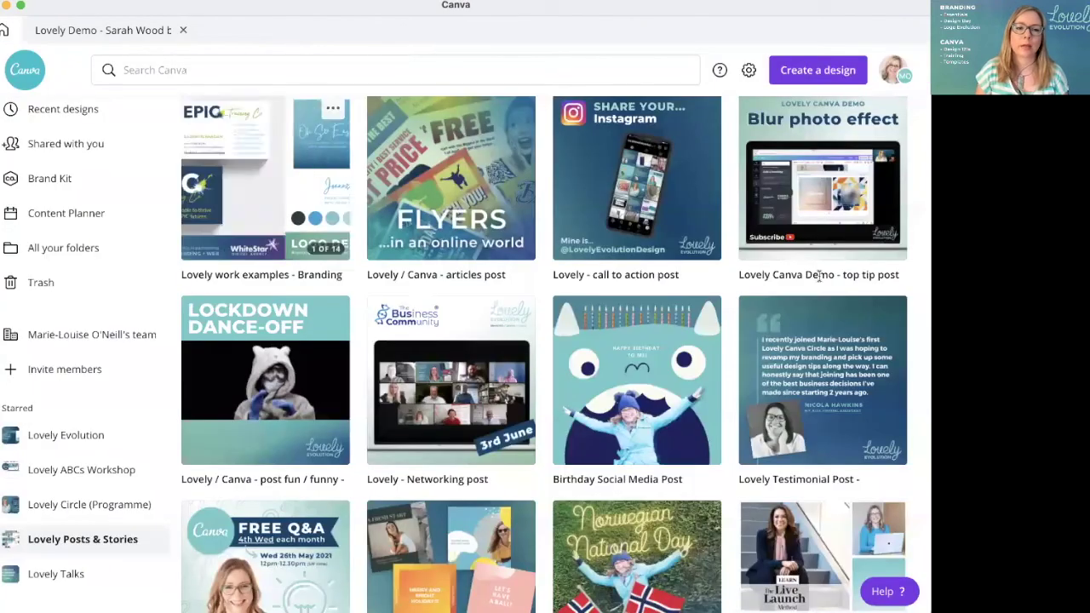
left_click(138, 34)
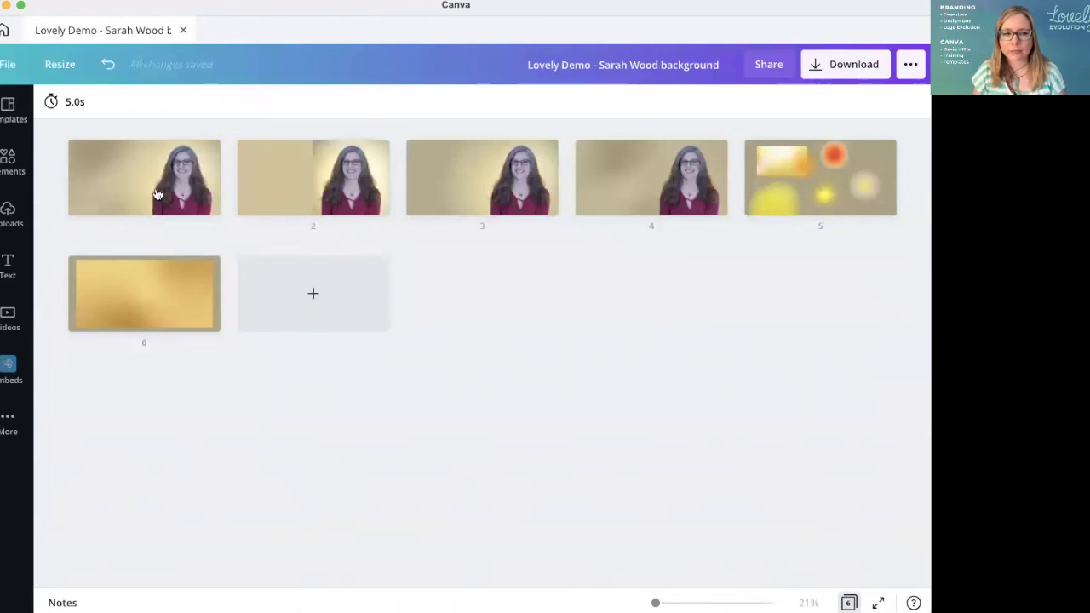
Open page 1 from the grid, try 100% zoom and set the zoom to Fit
double_click(158, 188)
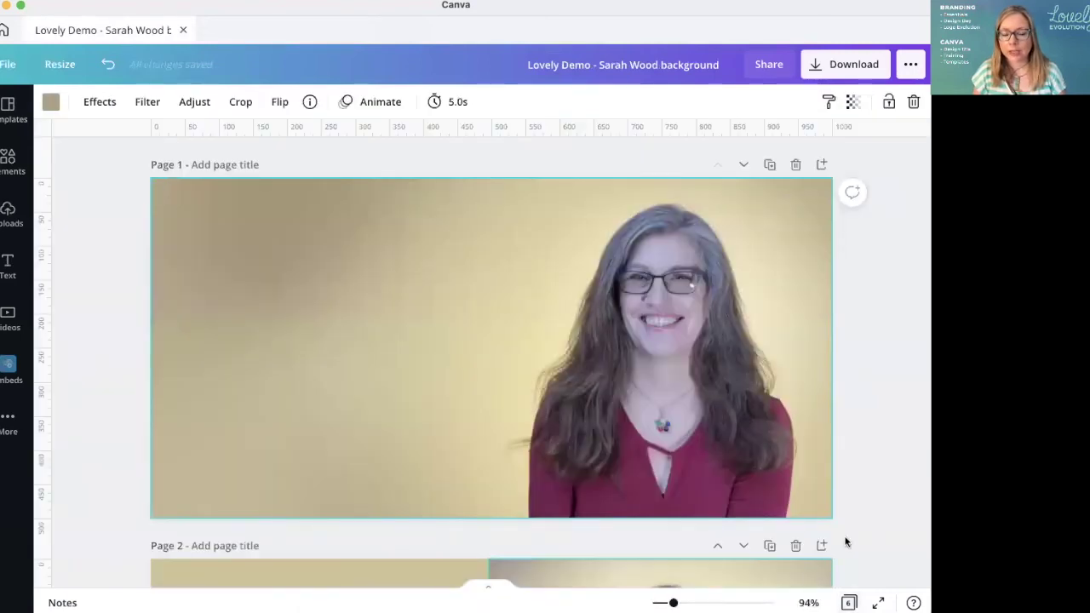
mouse_move(673, 602)
left_mouse_down()
mouse_move(730, 602)
mouse_move(661, 602)
mouse_move(674, 602)
left_mouse_up()
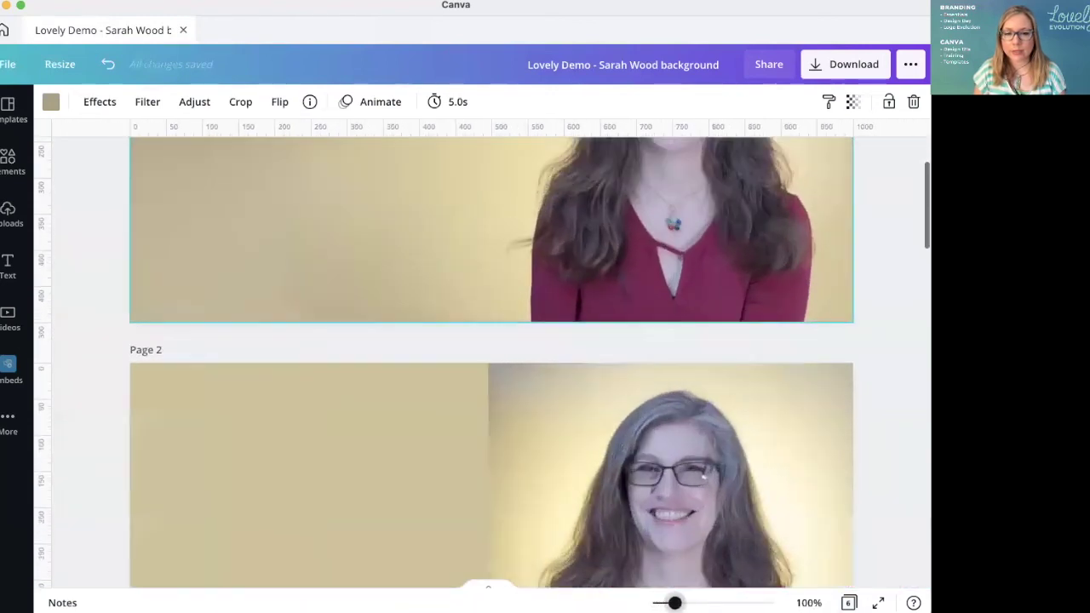
scroll(701, 478, "up", 5)
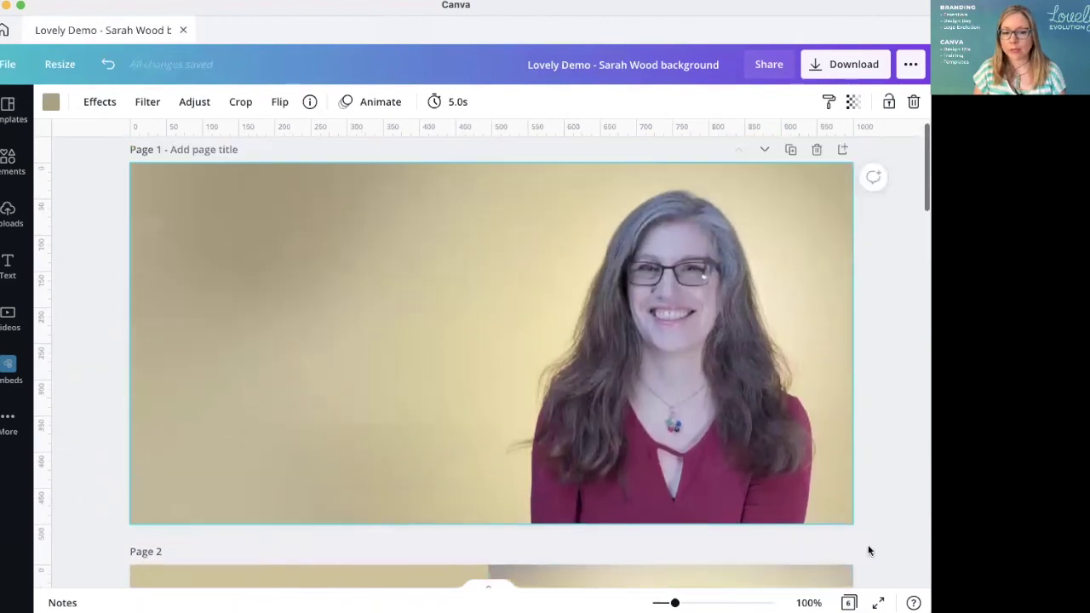
left_click(807, 602)
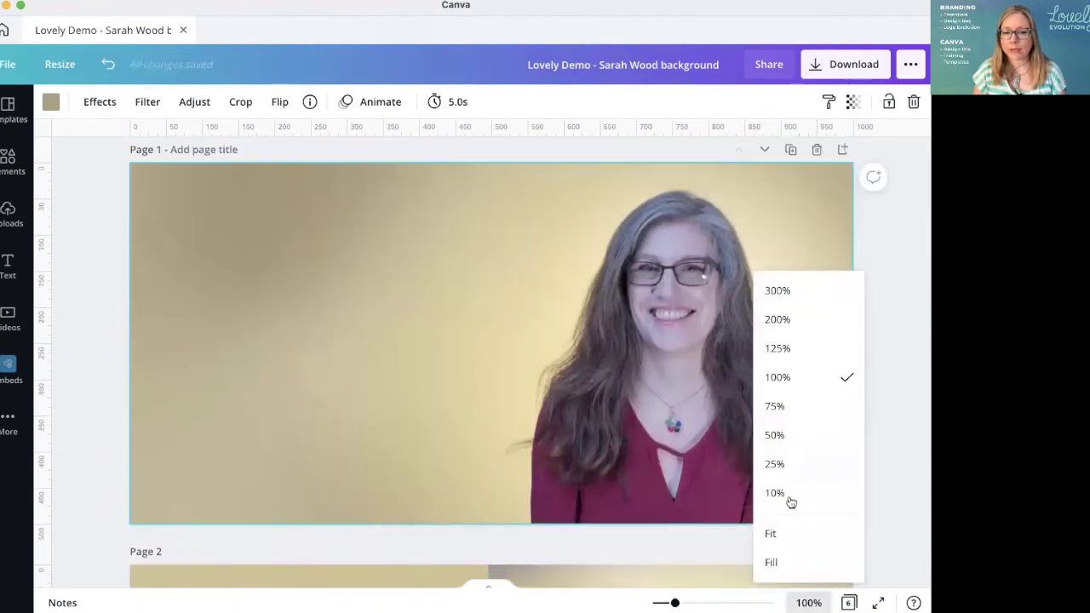
left_click(781, 533)
left_click(807, 602)
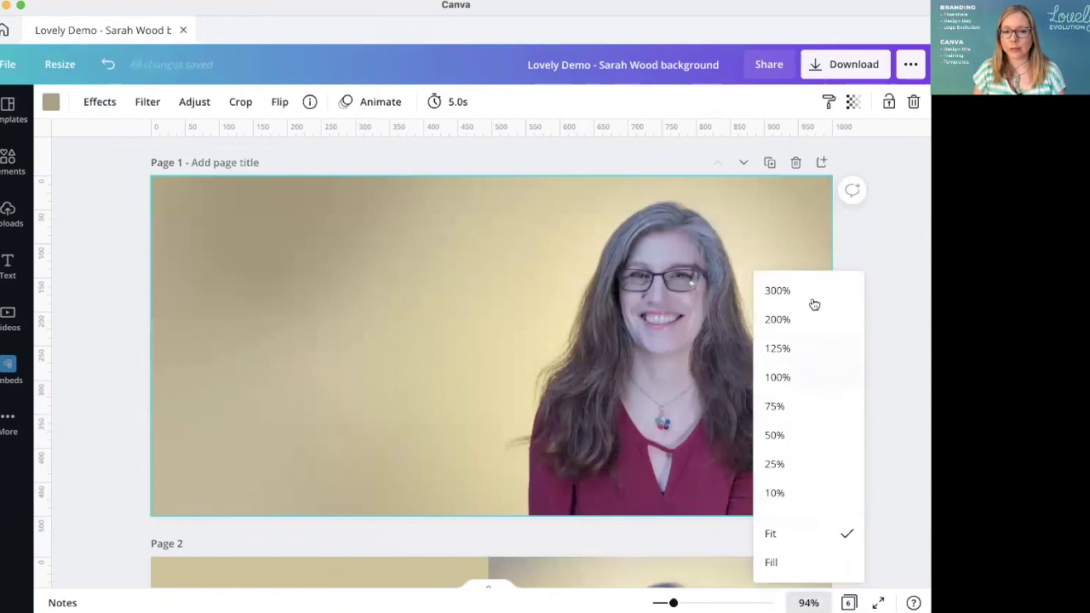
left_click(893, 508)
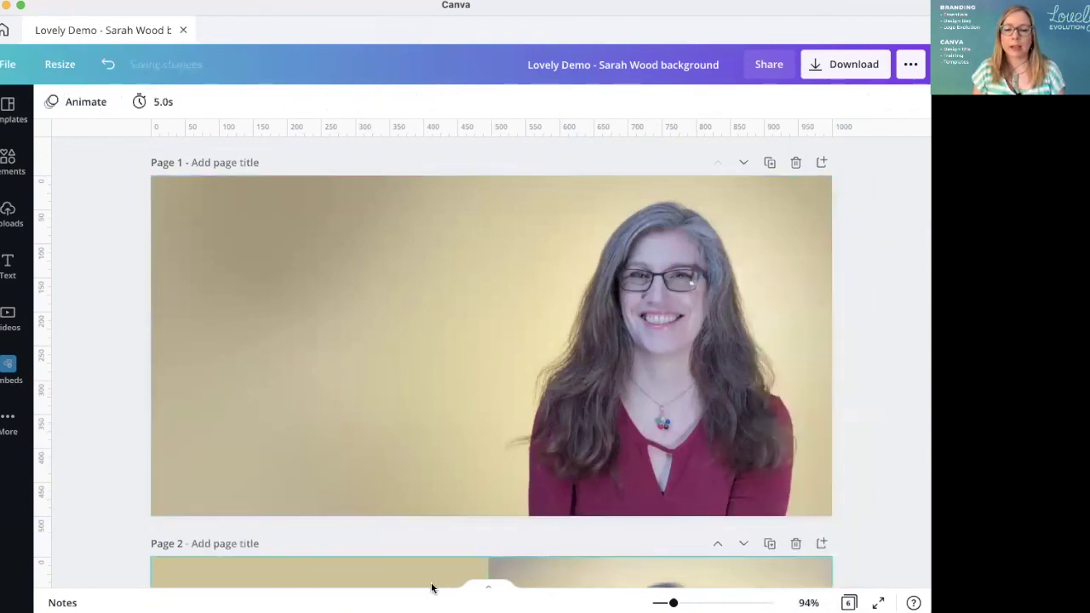
Show the page thumbnails and the presenter notes, and add the note "Test" to page 1
left_click(488, 588)
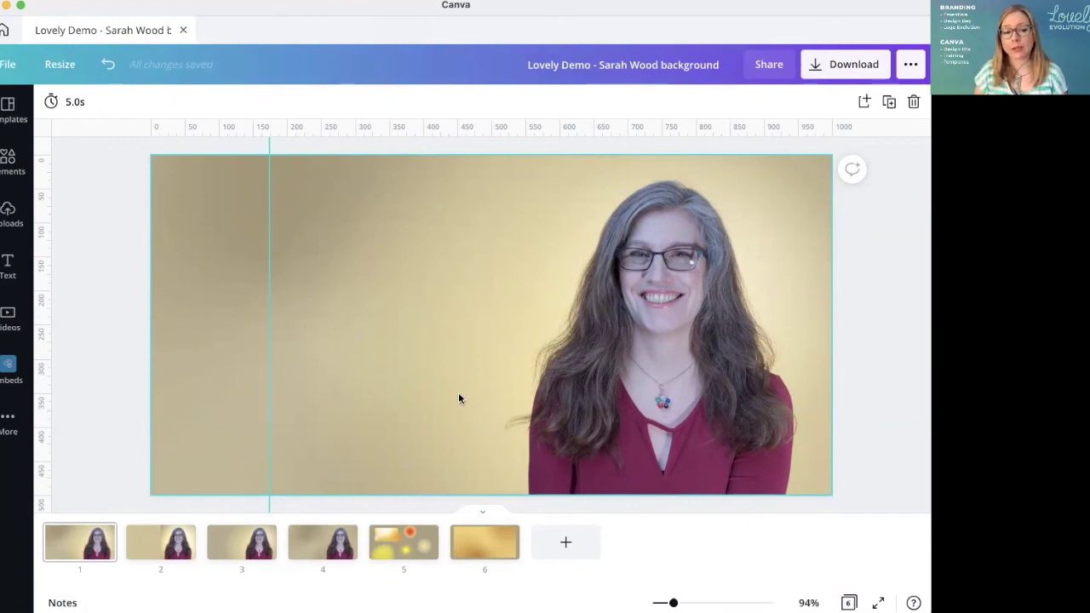
left_click(62, 602)
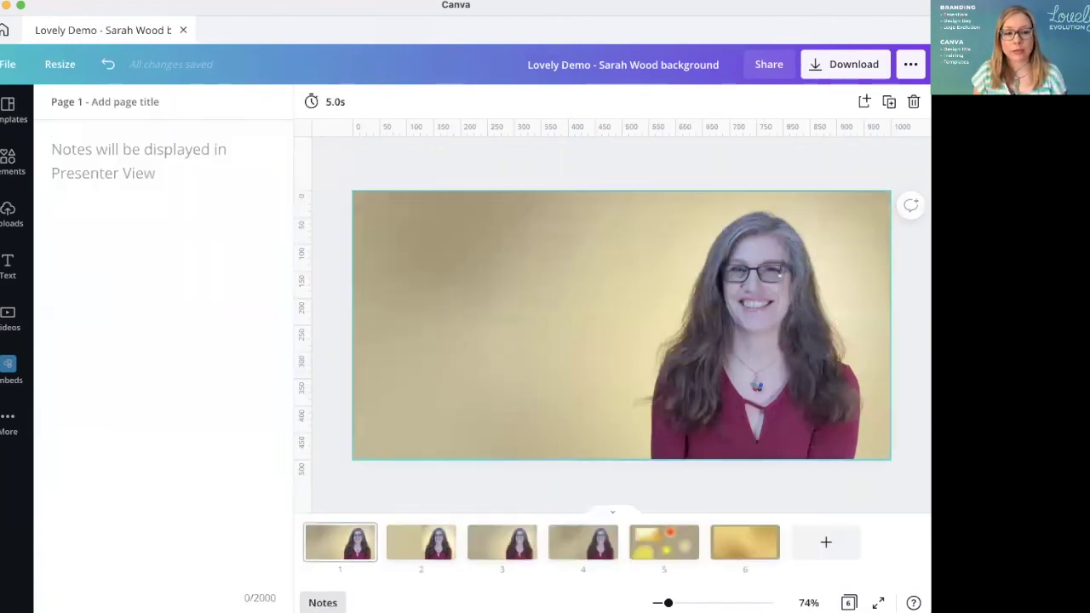
left_click(127, 149)
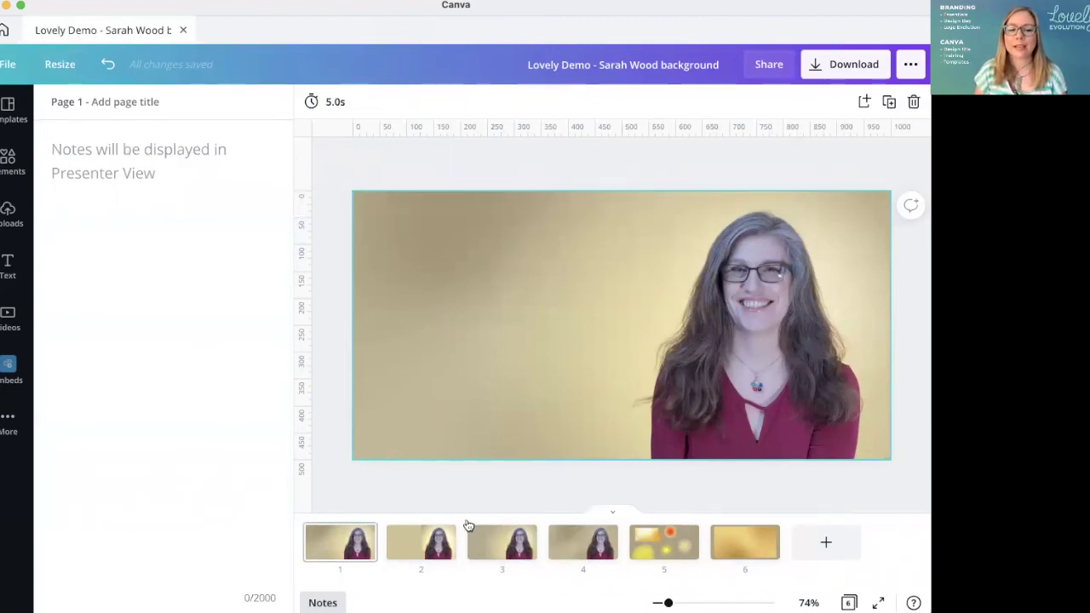
left_click(426, 545)
left_click(338, 547)
left_click(102, 158)
type("Test")
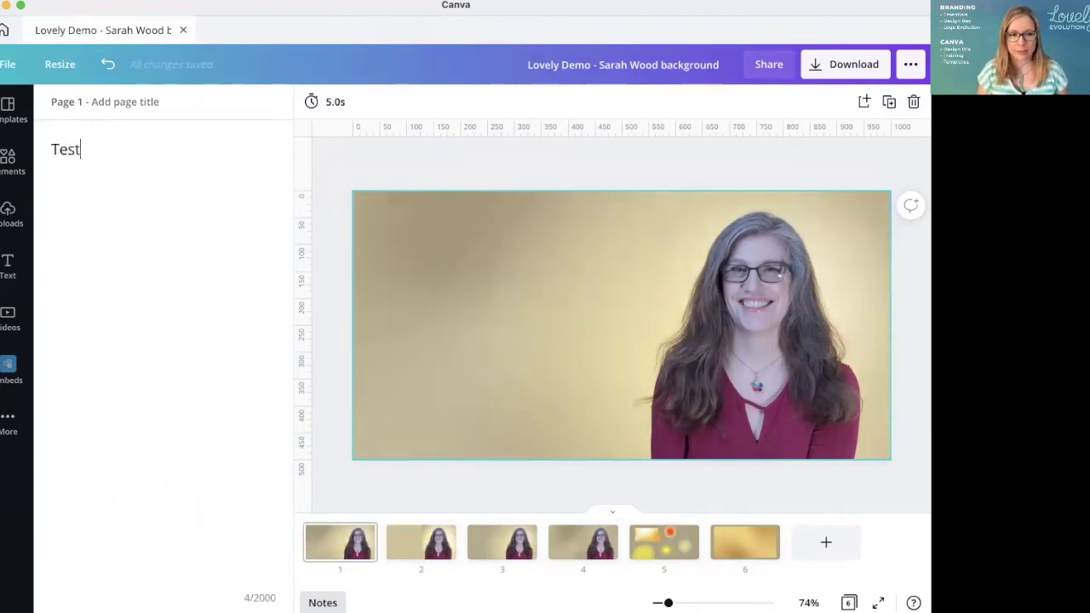
Switch to page 2, hide the notes and page thumbnails, and return to page 1 in the scrolling view
left_click(395, 549)
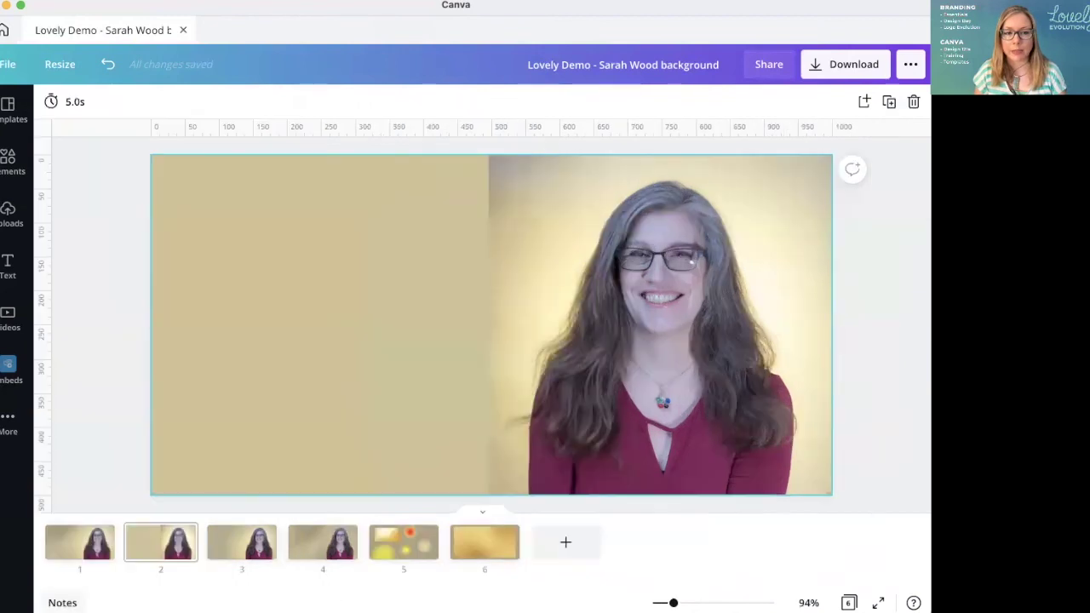
left_click(322, 602)
left_click(500, 514)
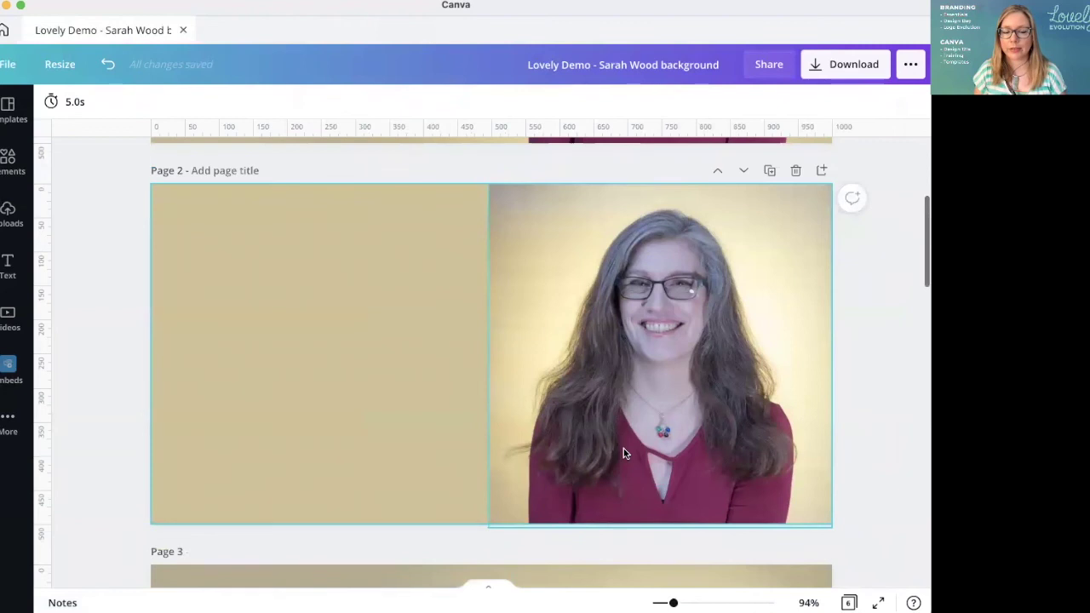
scroll(623, 451, "up", 5)
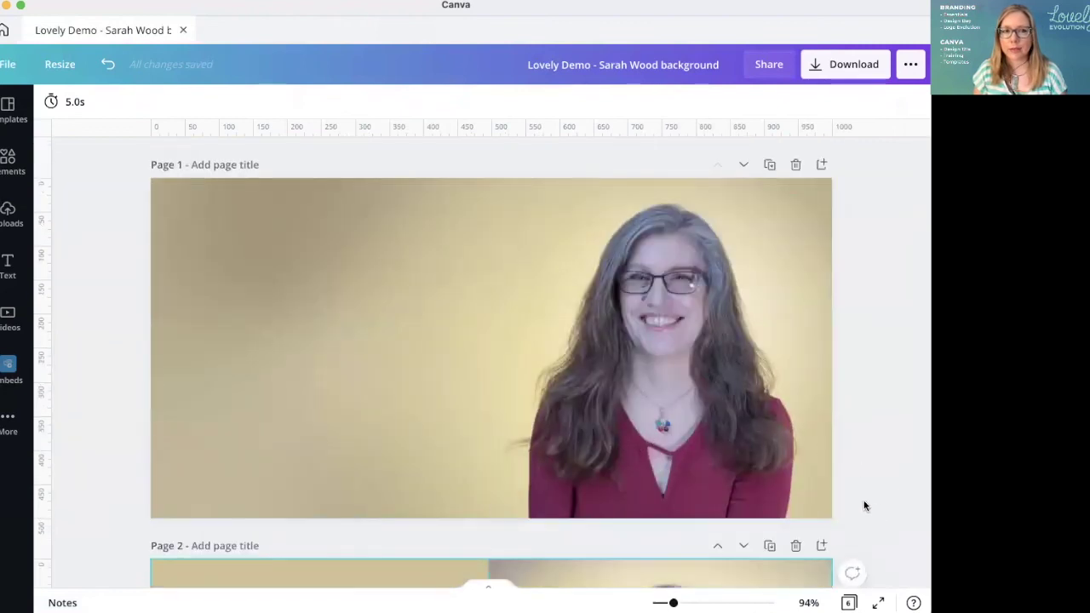